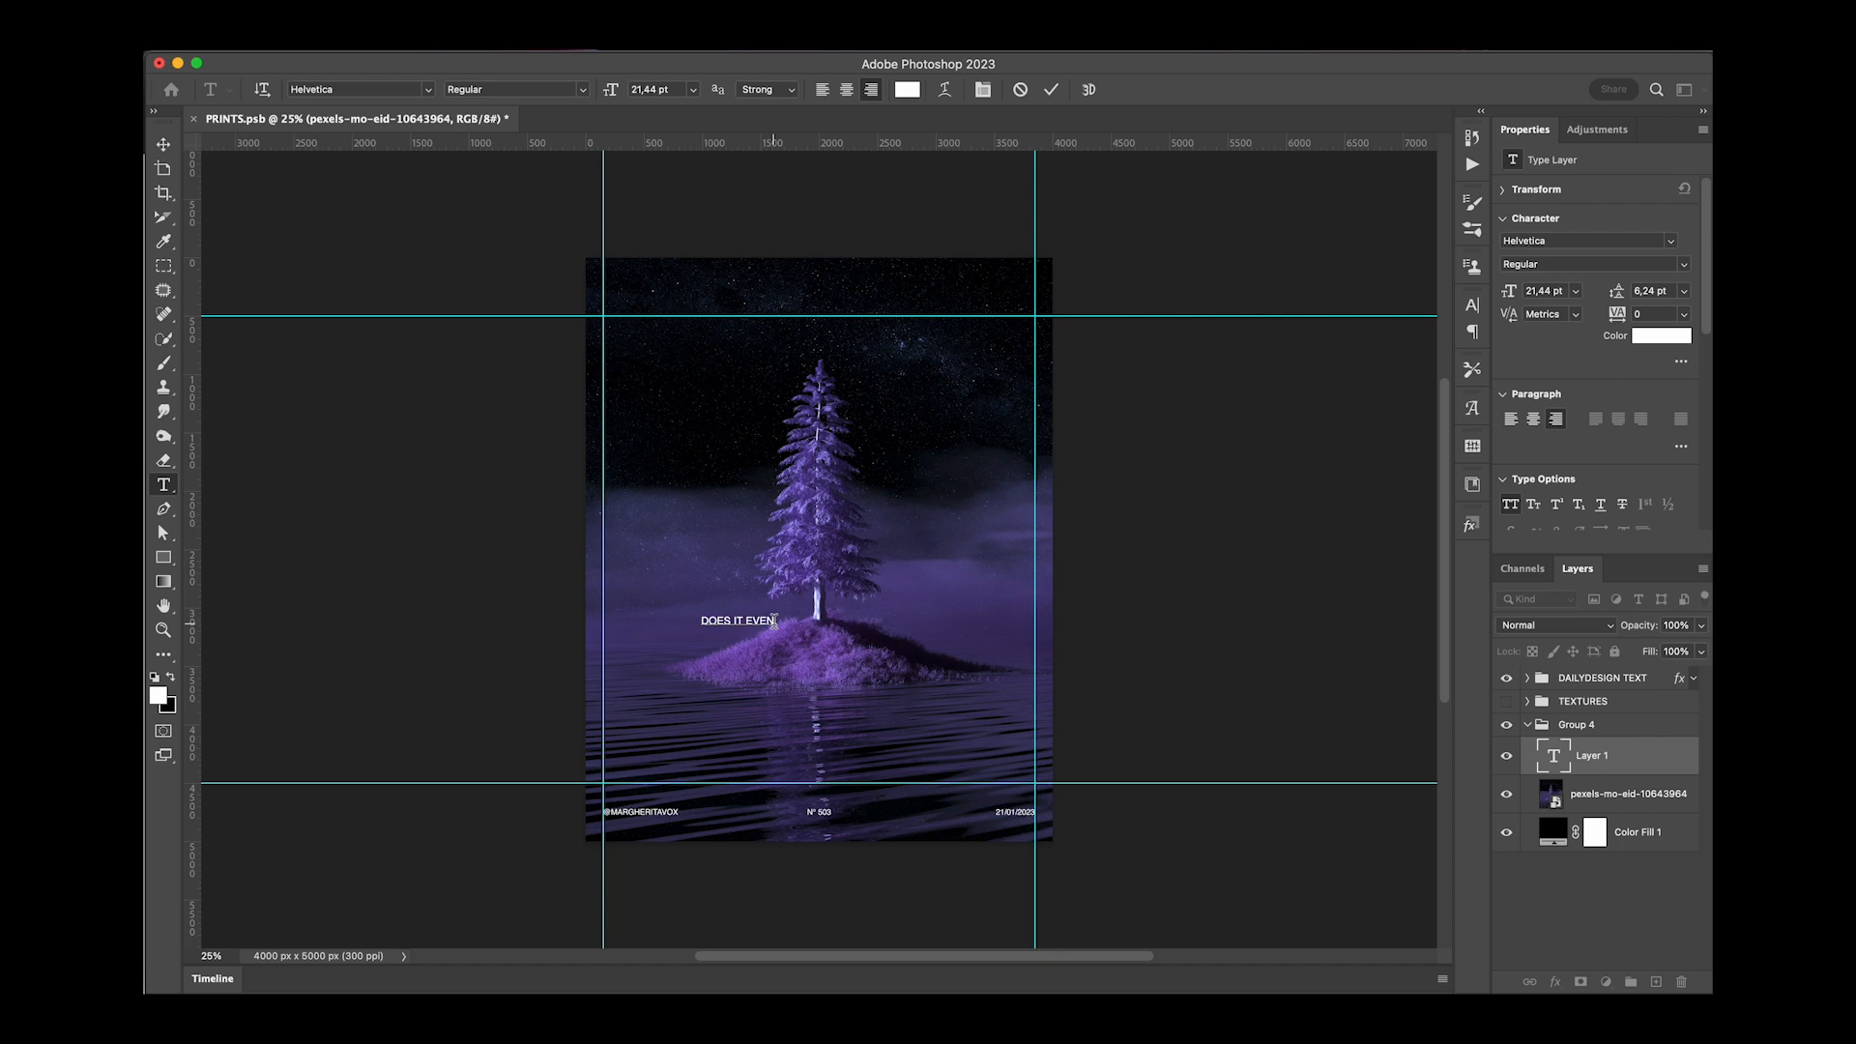
Commit the text "DOES IT EVEN MATTER?" and set its font size to 33 pt.
{"action": "left_click", "coordinate": [1657, 760]}
{"action": "key", "text": "v"}
{"action": "key", "text": "Up"}
{"action": "key", "text": "Up"}
{"action": "key", "text": "Up"}
{"action": "key", "text": "Up"}
{"action": "key", "text": "Up"}
{"action": "key", "text": "Up"}
{"action": "key", "text": "Up"}
{"action": "key", "text": "Up"}
{"action": "key", "text": "Up"}
{"action": "key", "text": "Up"}
{"action": "key", "text": "Up"}
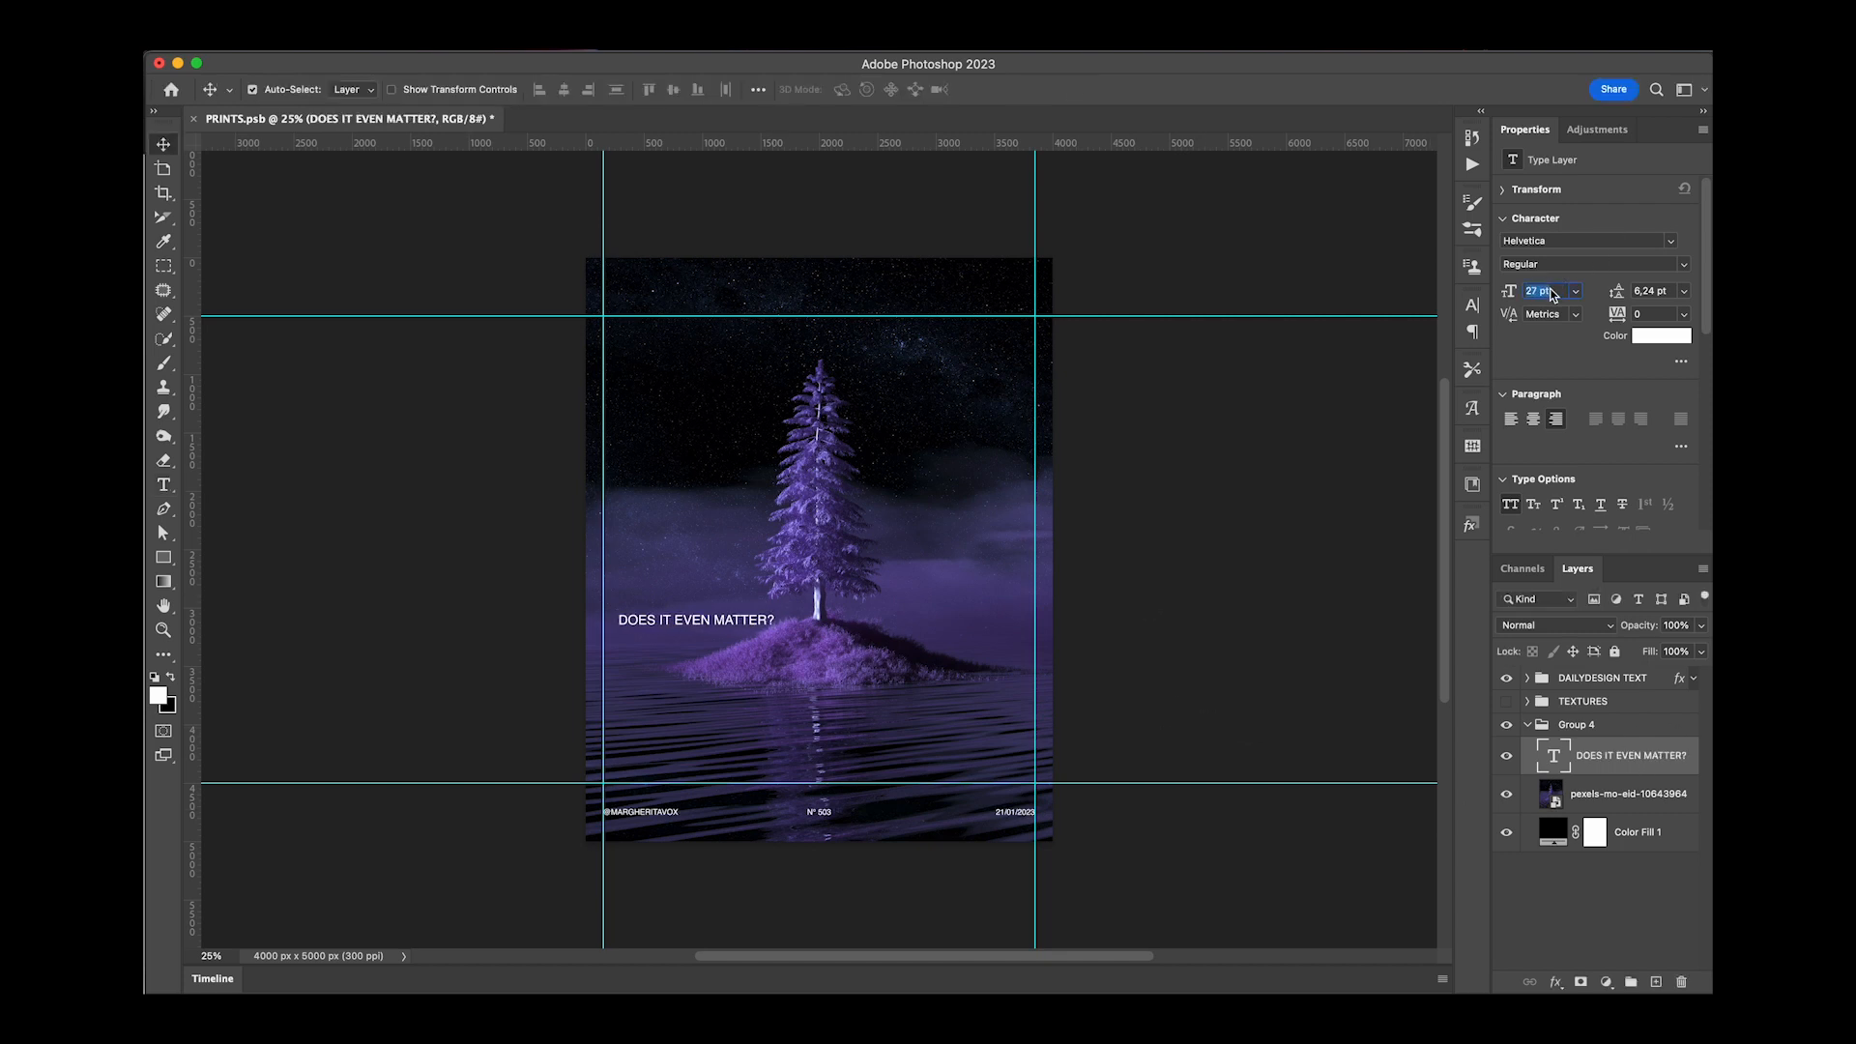
{"action": "key", "text": "Return"}
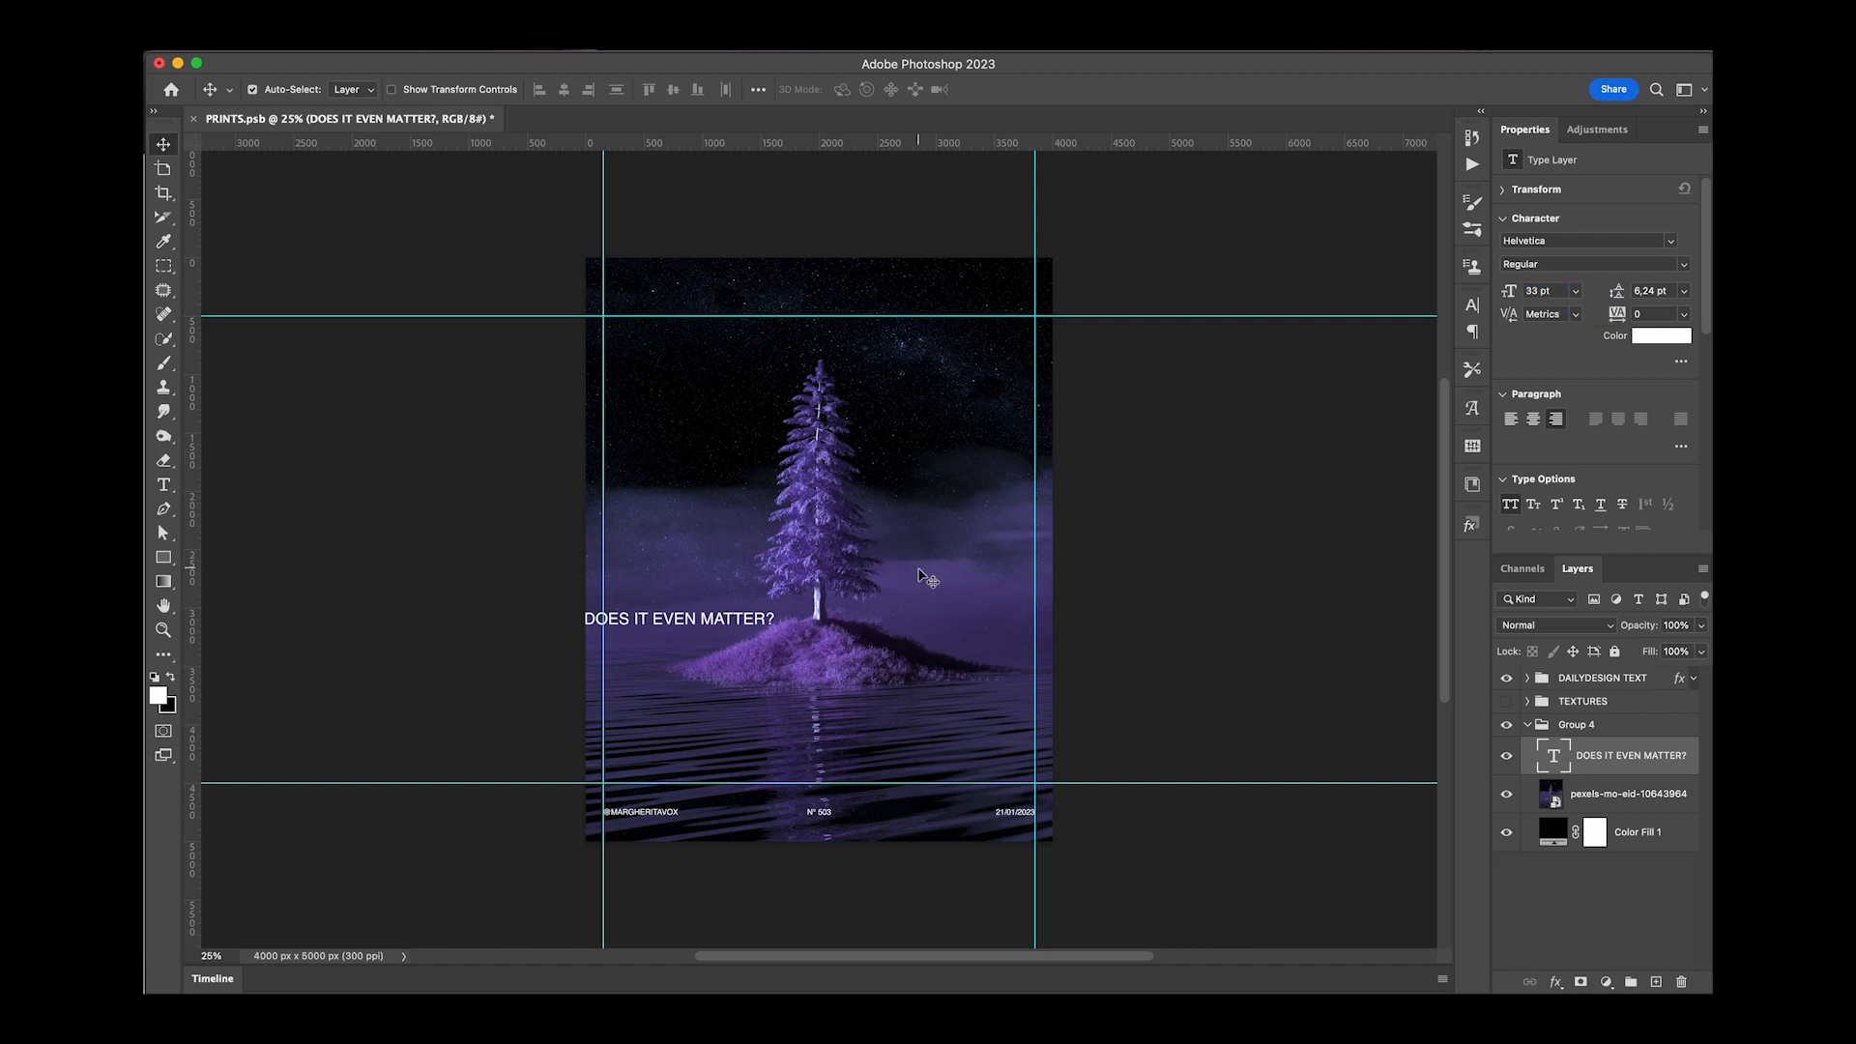
Move the text onto the top of the island, centred below the tree trunk.
{"action": "key", "text": "super+t"}
{"action": "left_click_drag", "start_coordinate": [739, 625], "coordinate": [867, 643]}
{"action": "key", "text": "Return"}
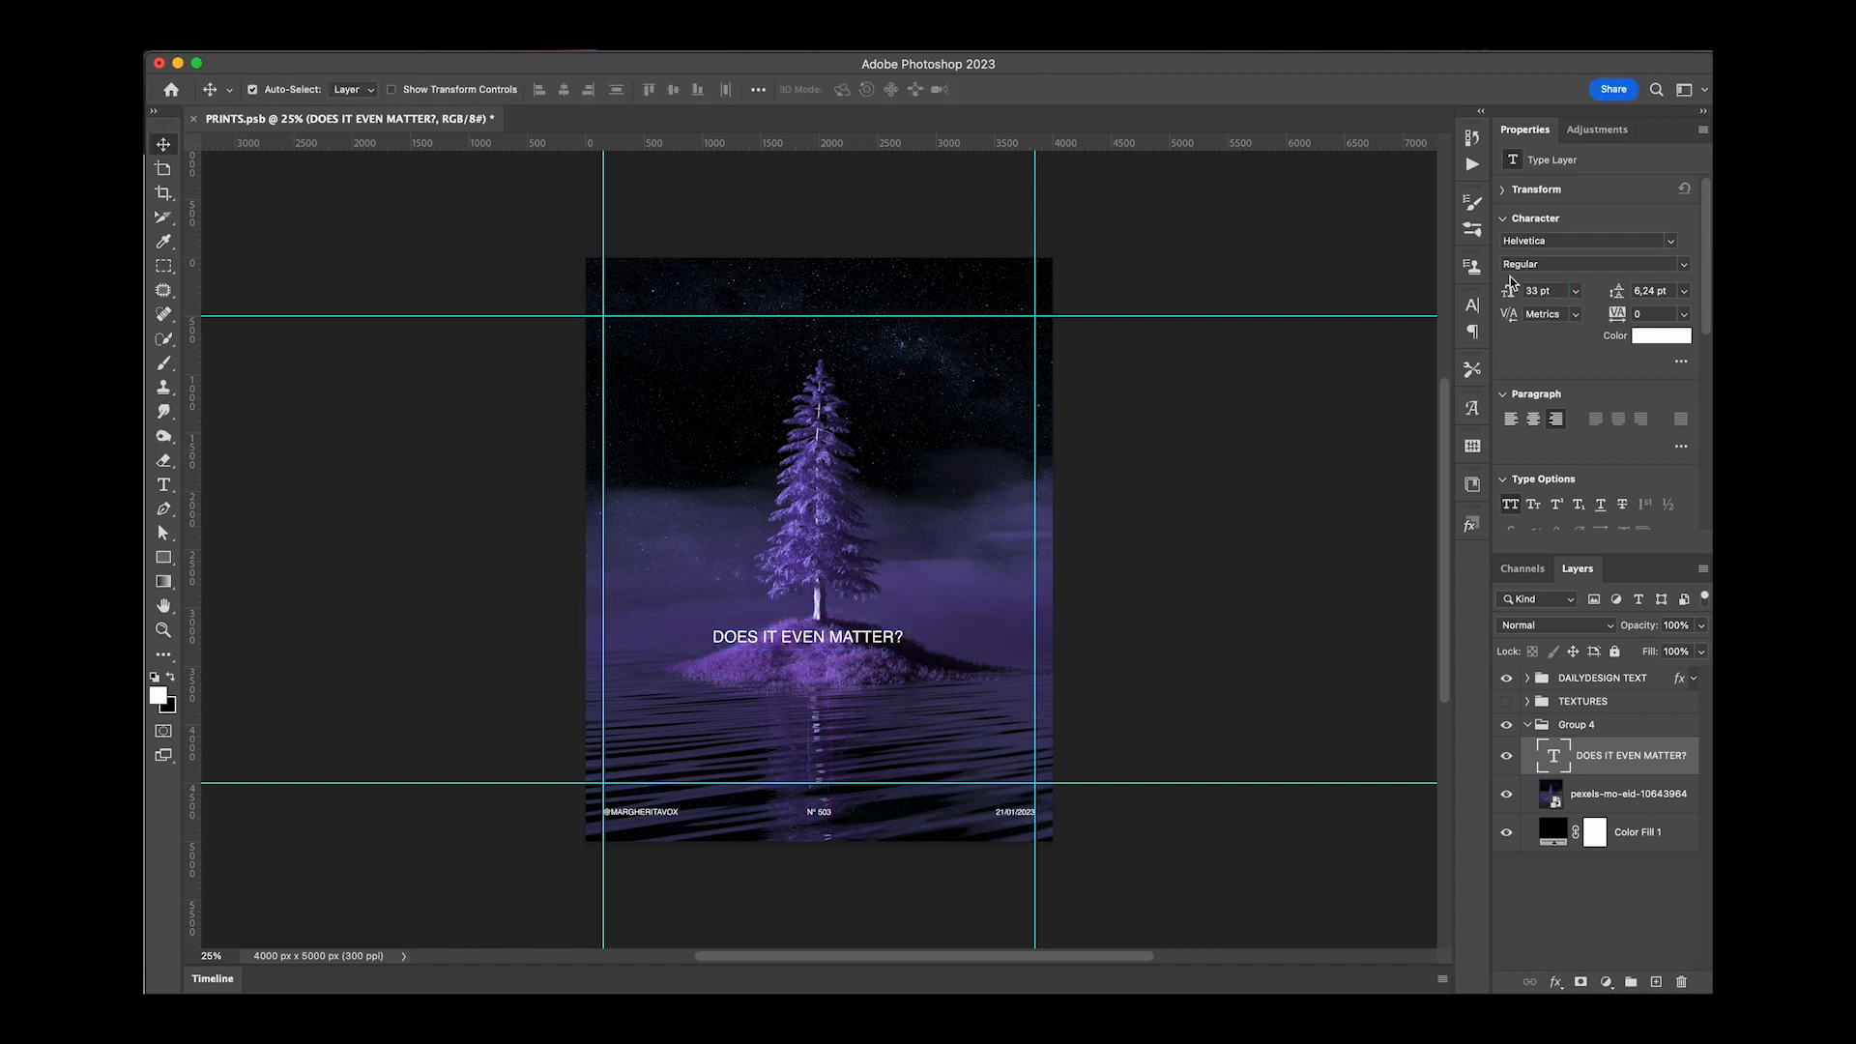
Change the text's font style to Helvetica Light and nudge it back to the centre beneath the tree.
{"action": "left_click", "coordinate": [1596, 263]}
{"action": "left_click", "coordinate": [1586, 249]}
{"action": "scroll", "coordinate": [851, 577], "scroll_direction": "up", "scroll_amount": 2}
{"action": "scroll", "coordinate": [849, 574], "scroll_direction": "up", "scroll_amount": 2}
{"action": "scroll", "coordinate": [849, 574], "scroll_direction": "down", "scroll_amount": 3}
{"action": "key", "text": "super+t"}
{"action": "left_click_drag", "start_coordinate": [857, 604], "coordinate": [867, 604]}
{"action": "key", "text": "Return"}
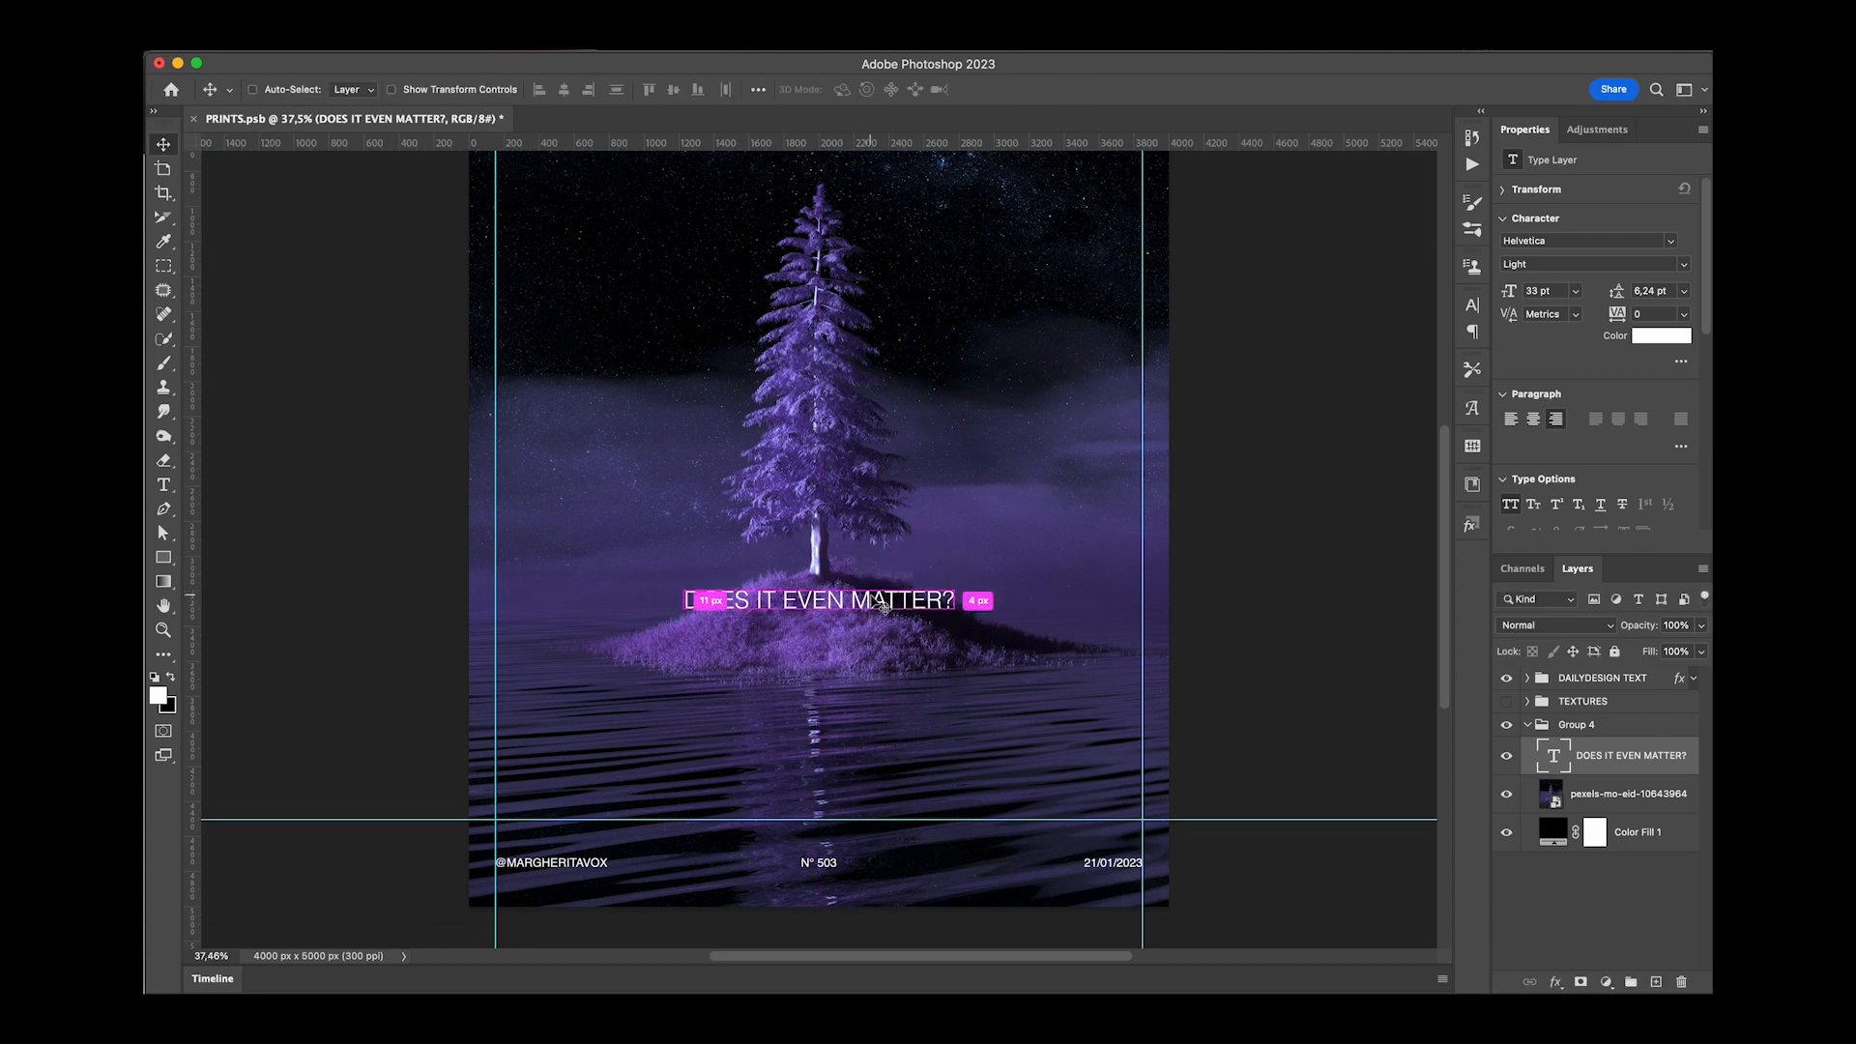
Rotate the text slightly counterclockwise so that it slants upward across the island.
{"action": "key", "text": "super+t"}
{"action": "left_click_drag", "start_coordinate": [965, 570], "coordinate": [965, 559]}
{"action": "key", "text": "Return"}
Duplicate the pexels-mo-eid-10643964 photo layer above the text and give the copy an inverted, fully black layer mask.
{"action": "scroll", "coordinate": [977, 570], "scroll_direction": "up", "scroll_amount": 5}
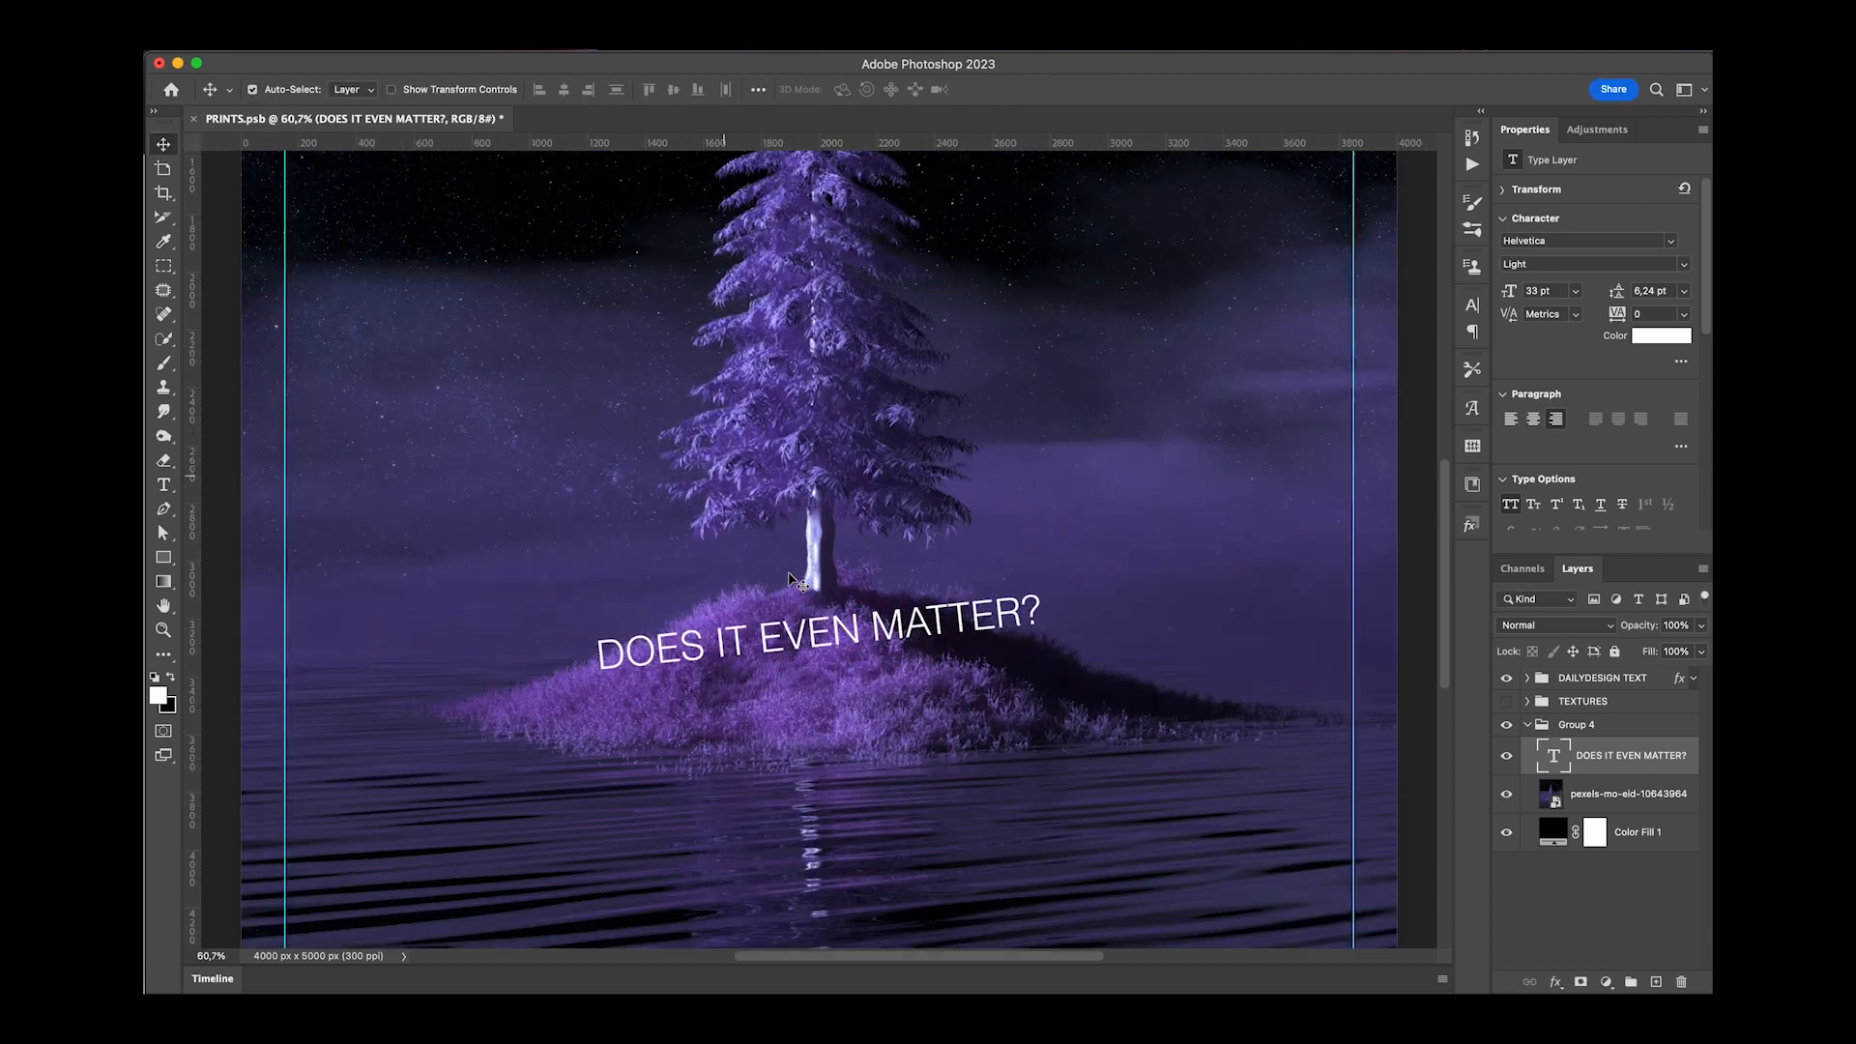
{"action": "left_click", "coordinate": [1619, 799]}
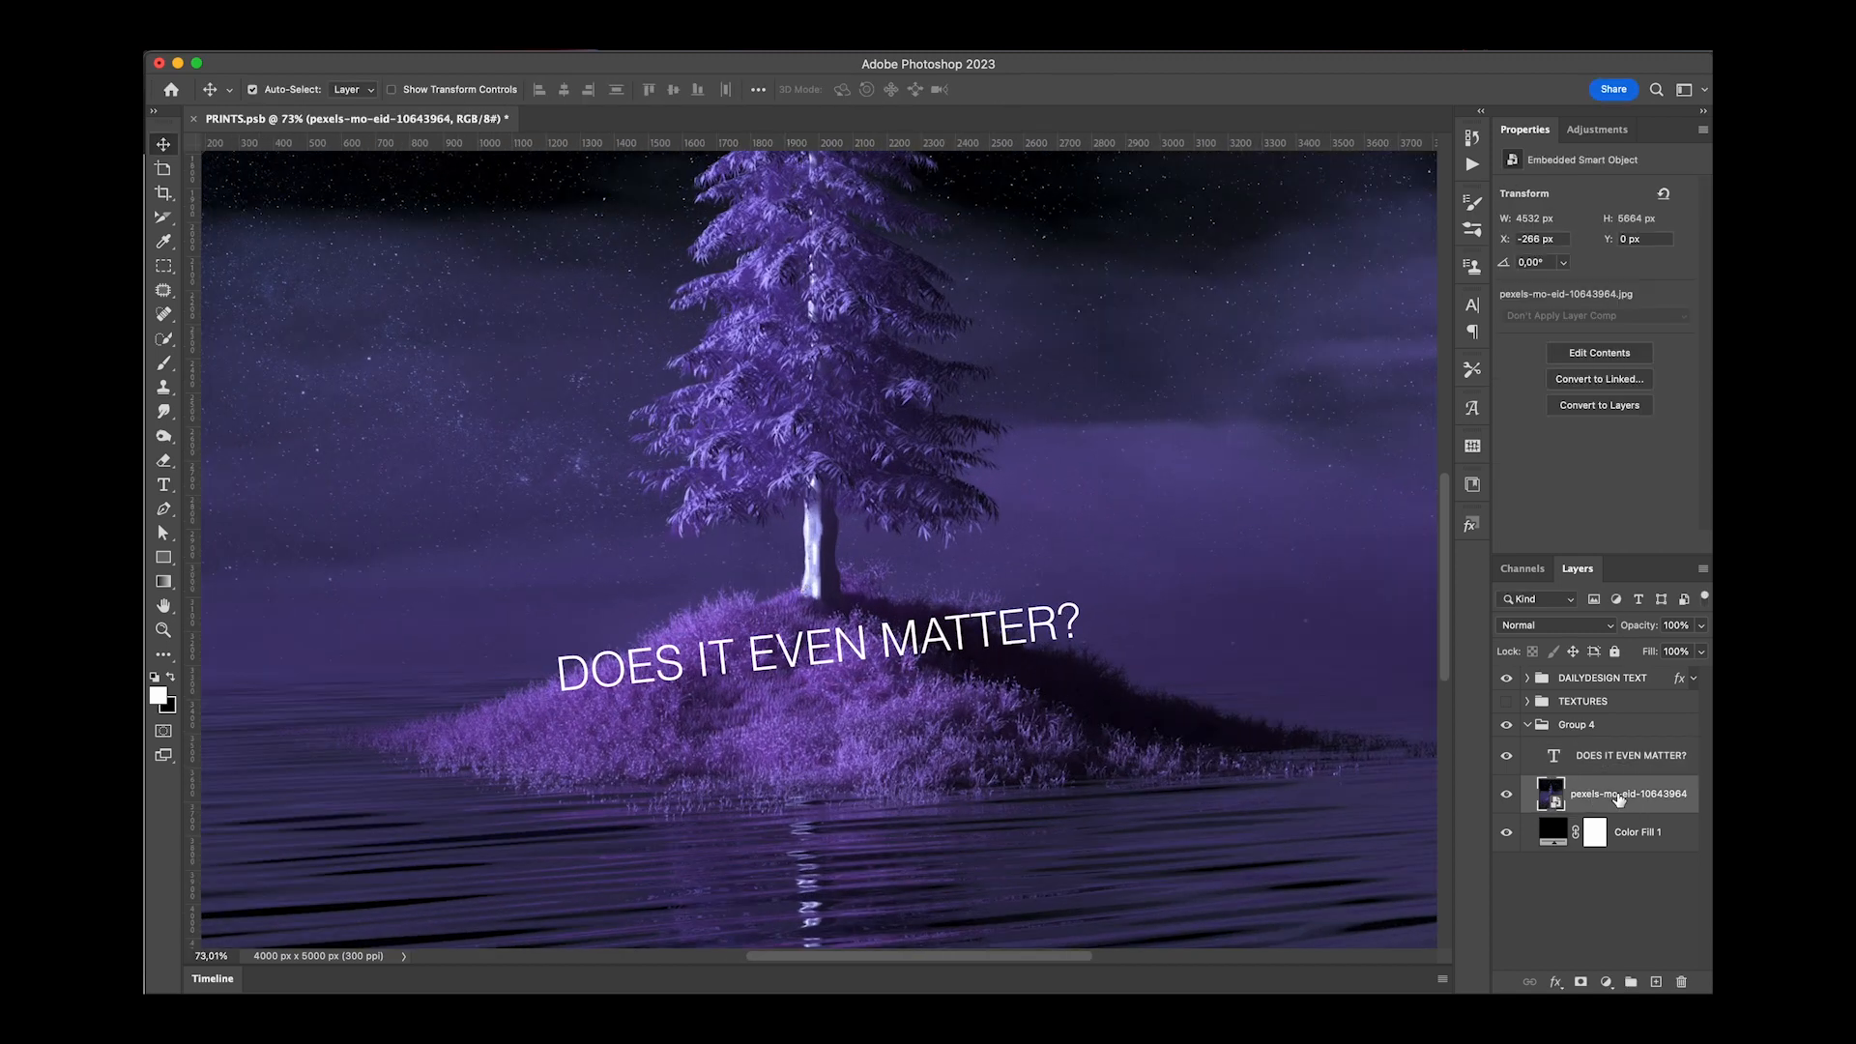
{"action": "key", "text": "super+j"}
{"action": "left_click_drag", "start_coordinate": [1619, 799], "coordinate": [1618, 750]}
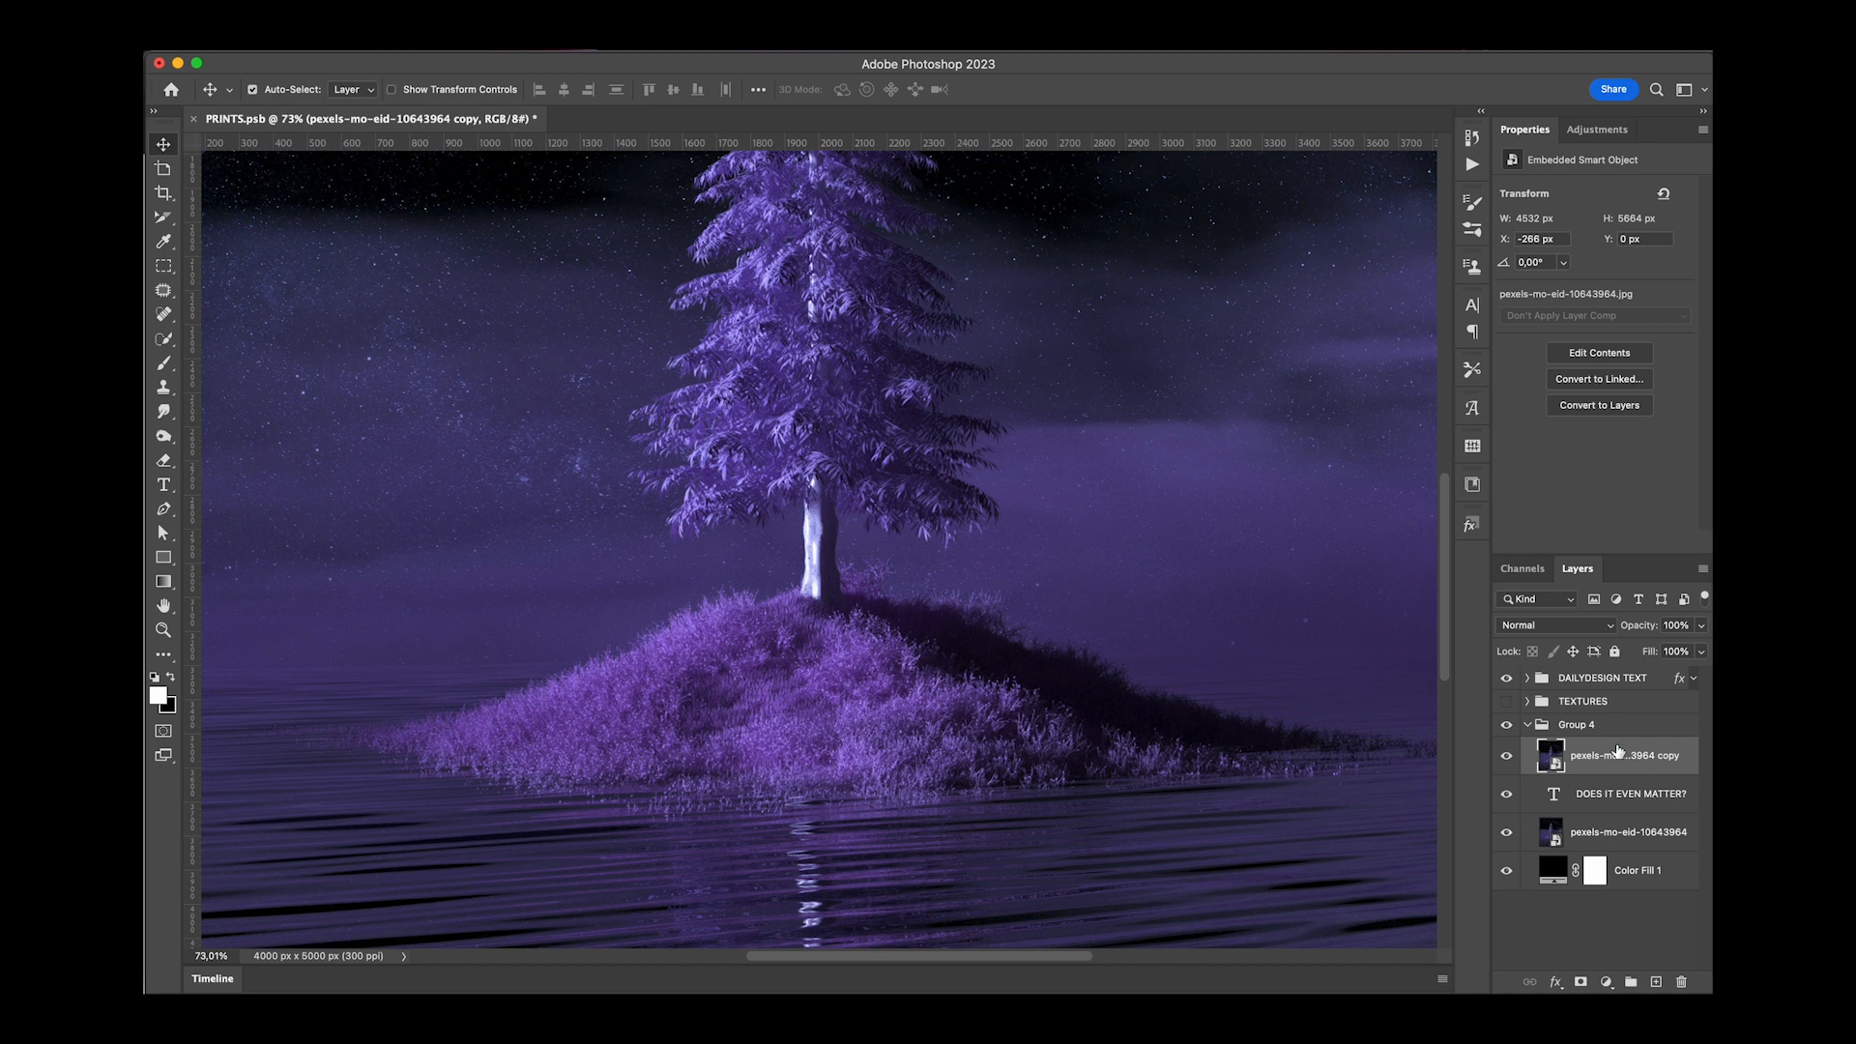
{"action": "left_click", "coordinate": [1580, 980]}
{"action": "key", "text": "super+i"}
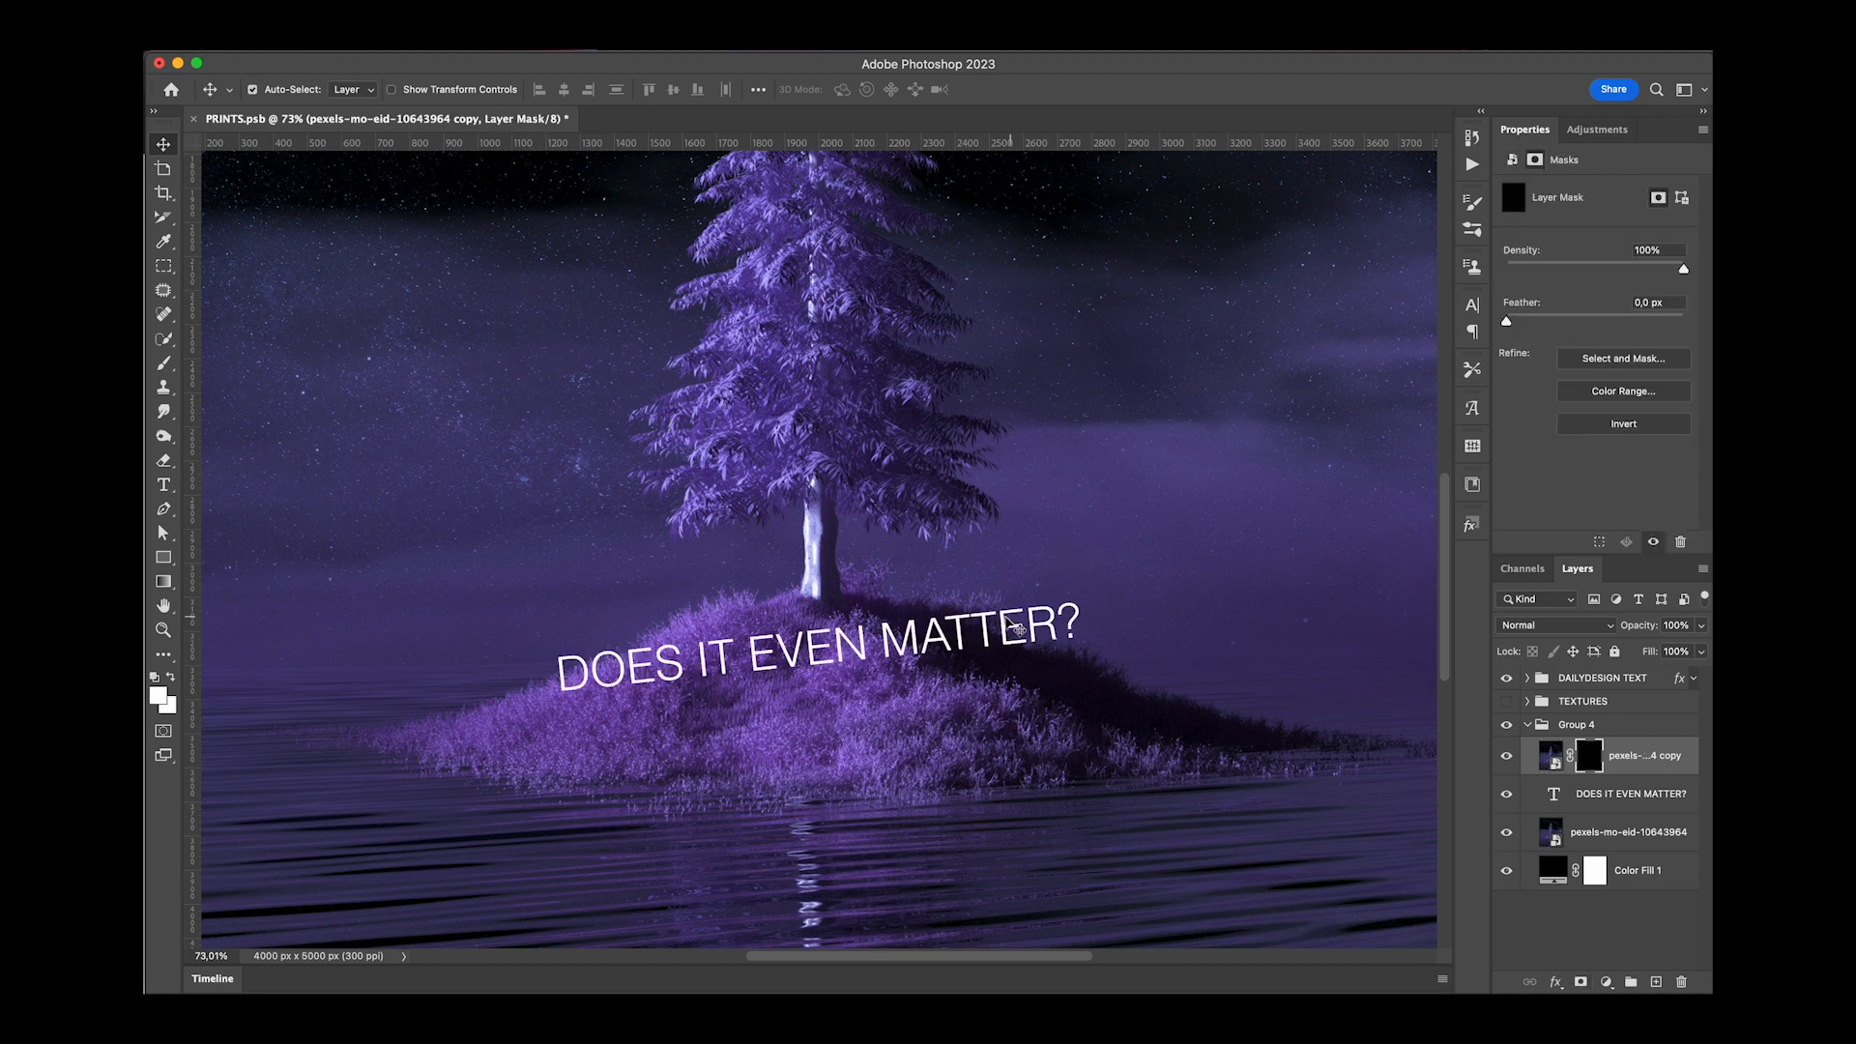
Try several Spiritcoda-Grass Brushes for painting the mask and pick brushespage2 at 148 px.
{"action": "key", "text": "b"}
{"action": "left_click", "coordinate": [836, 666]}
{"action": "left_click", "coordinate": [271, 89]}
{"action": "scroll", "coordinate": [290, 484], "scroll_direction": "down", "scroll_amount": 5}
{"action": "scroll", "coordinate": [832, 619], "scroll_direction": "up", "scroll_amount": 5}
{"action": "left_click", "coordinate": [257, 592]}
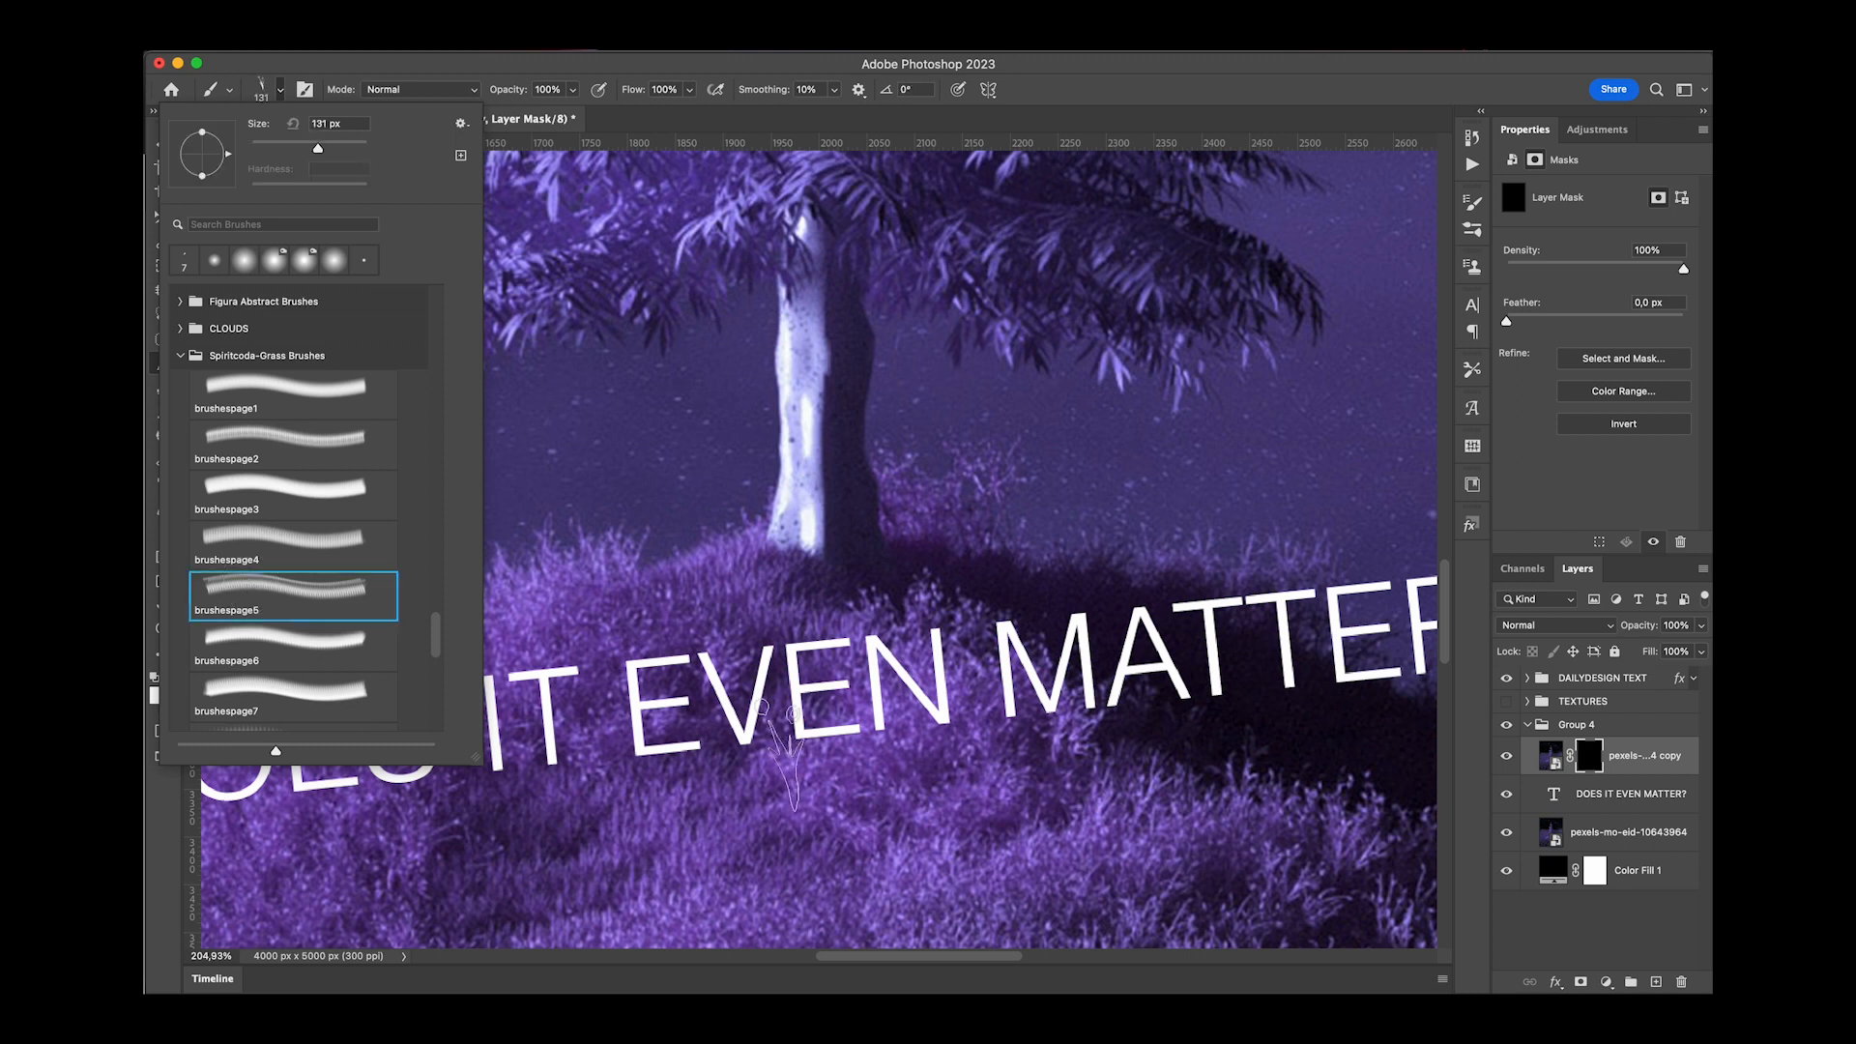
{"action": "left_click", "coordinate": [306, 537]}
{"action": "left_click", "coordinate": [324, 493]}
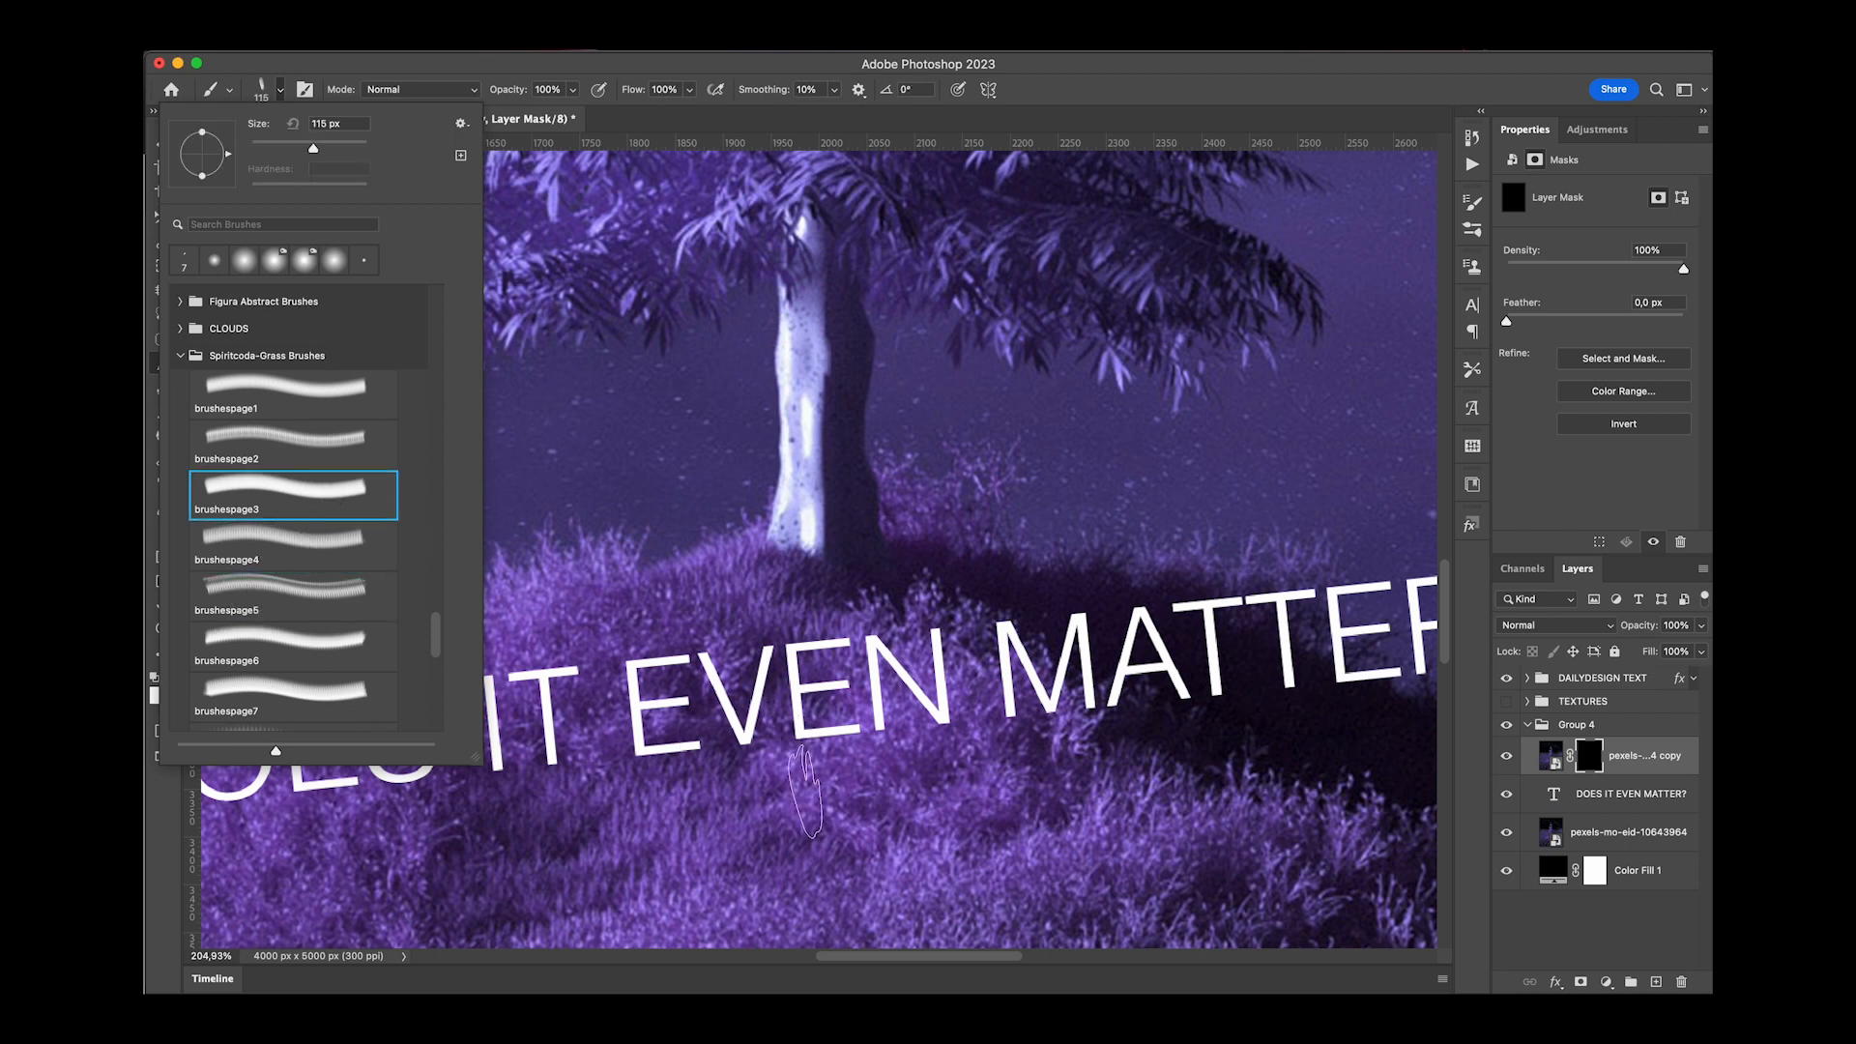
{"action": "left_click", "coordinate": [296, 449]}
Paint white grass strokes on the photo copy's mask along the lower edges of all the letters.
{"action": "mouse_move", "coordinate": [794, 732]}
{"action": "left_mouse_down"}
{"action": "mouse_move", "coordinate": [727, 729]}
{"action": "mouse_move", "coordinate": [683, 758]}
{"action": "mouse_move", "coordinate": [803, 735]}
{"action": "mouse_move", "coordinate": [807, 716]}
{"action": "mouse_move", "coordinate": [933, 747]}
{"action": "mouse_move", "coordinate": [1016, 691]}
{"action": "mouse_move", "coordinate": [1225, 693]}
{"action": "mouse_move", "coordinate": [1368, 673]}
{"action": "left_mouse_up"}
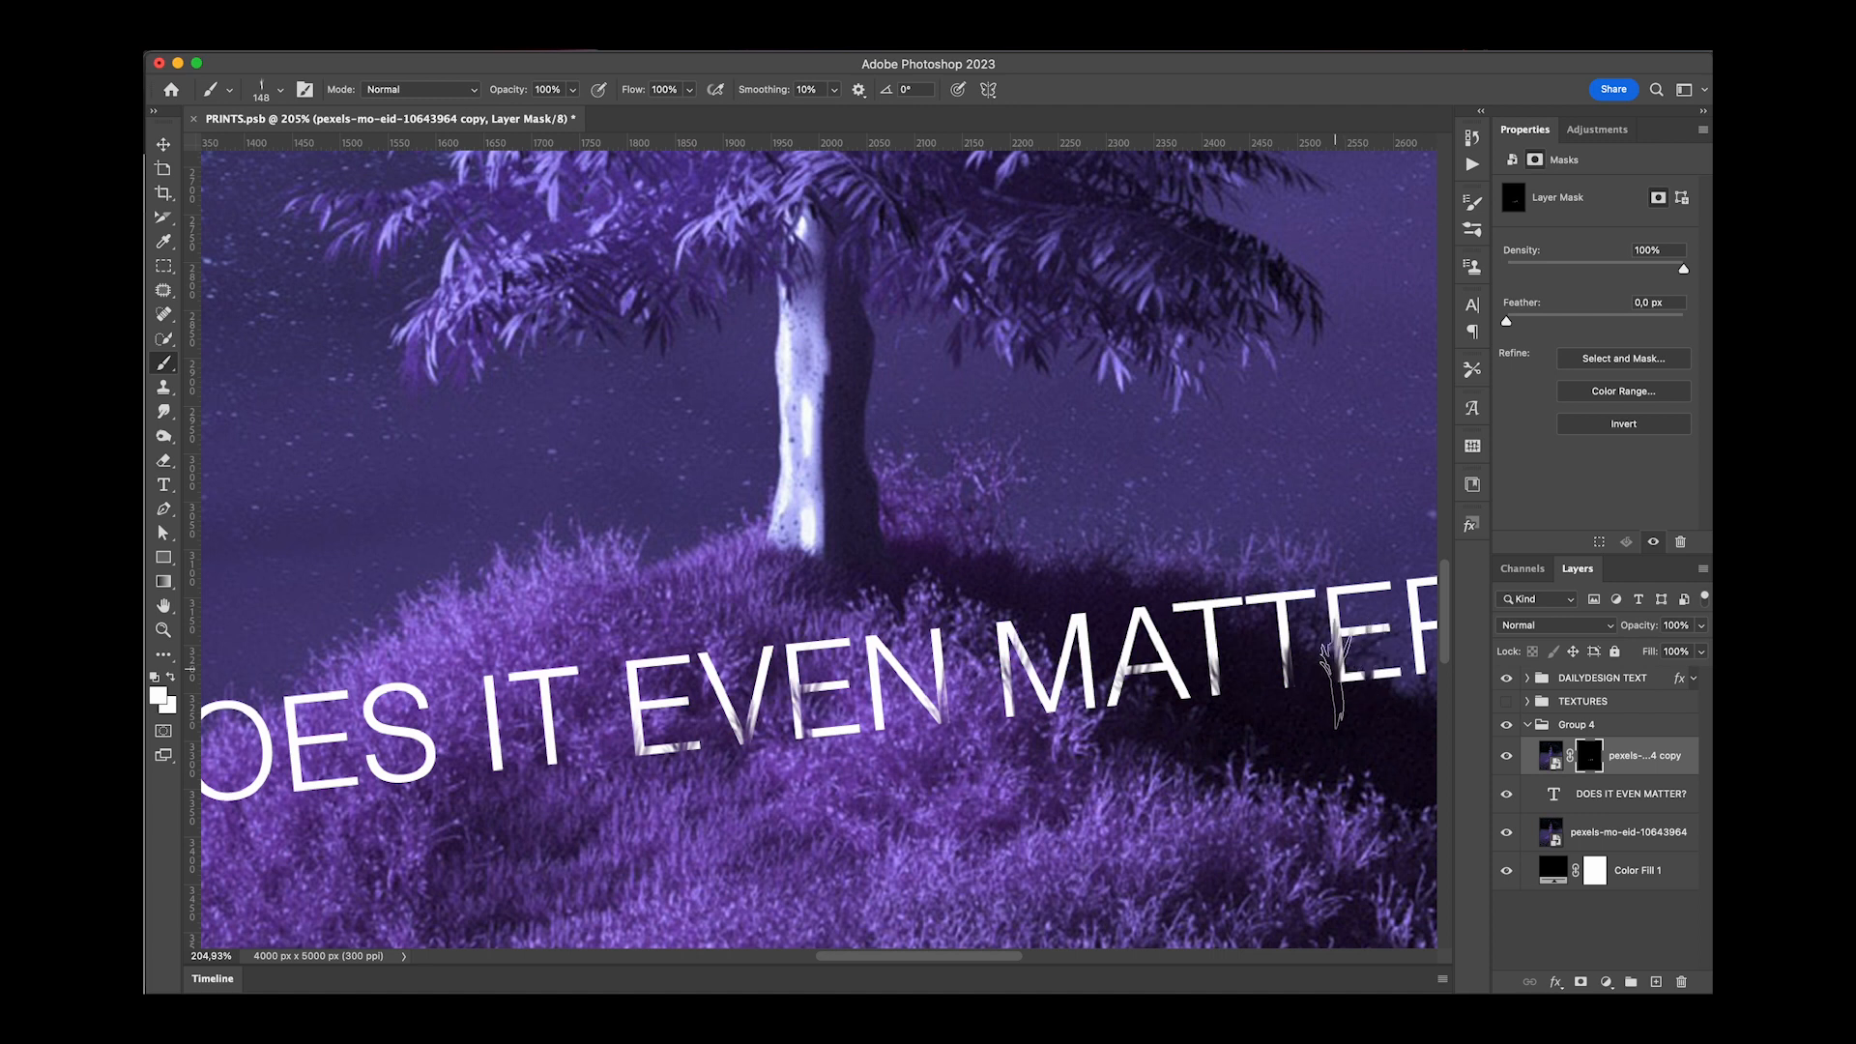
{"action": "mouse_move", "coordinate": [428, 788]}
{"action": "left_mouse_down"}
{"action": "mouse_move", "coordinate": [338, 803]}
{"action": "mouse_move", "coordinate": [332, 764]}
{"action": "mouse_move", "coordinate": [265, 814]}
{"action": "mouse_move", "coordinate": [263, 783]}
{"action": "mouse_move", "coordinate": [253, 803]}
{"action": "mouse_move", "coordinate": [297, 792]}
{"action": "left_mouse_up"}
{"action": "scroll", "coordinate": [295, 803], "scroll_direction": "left", "scroll_amount": 5}
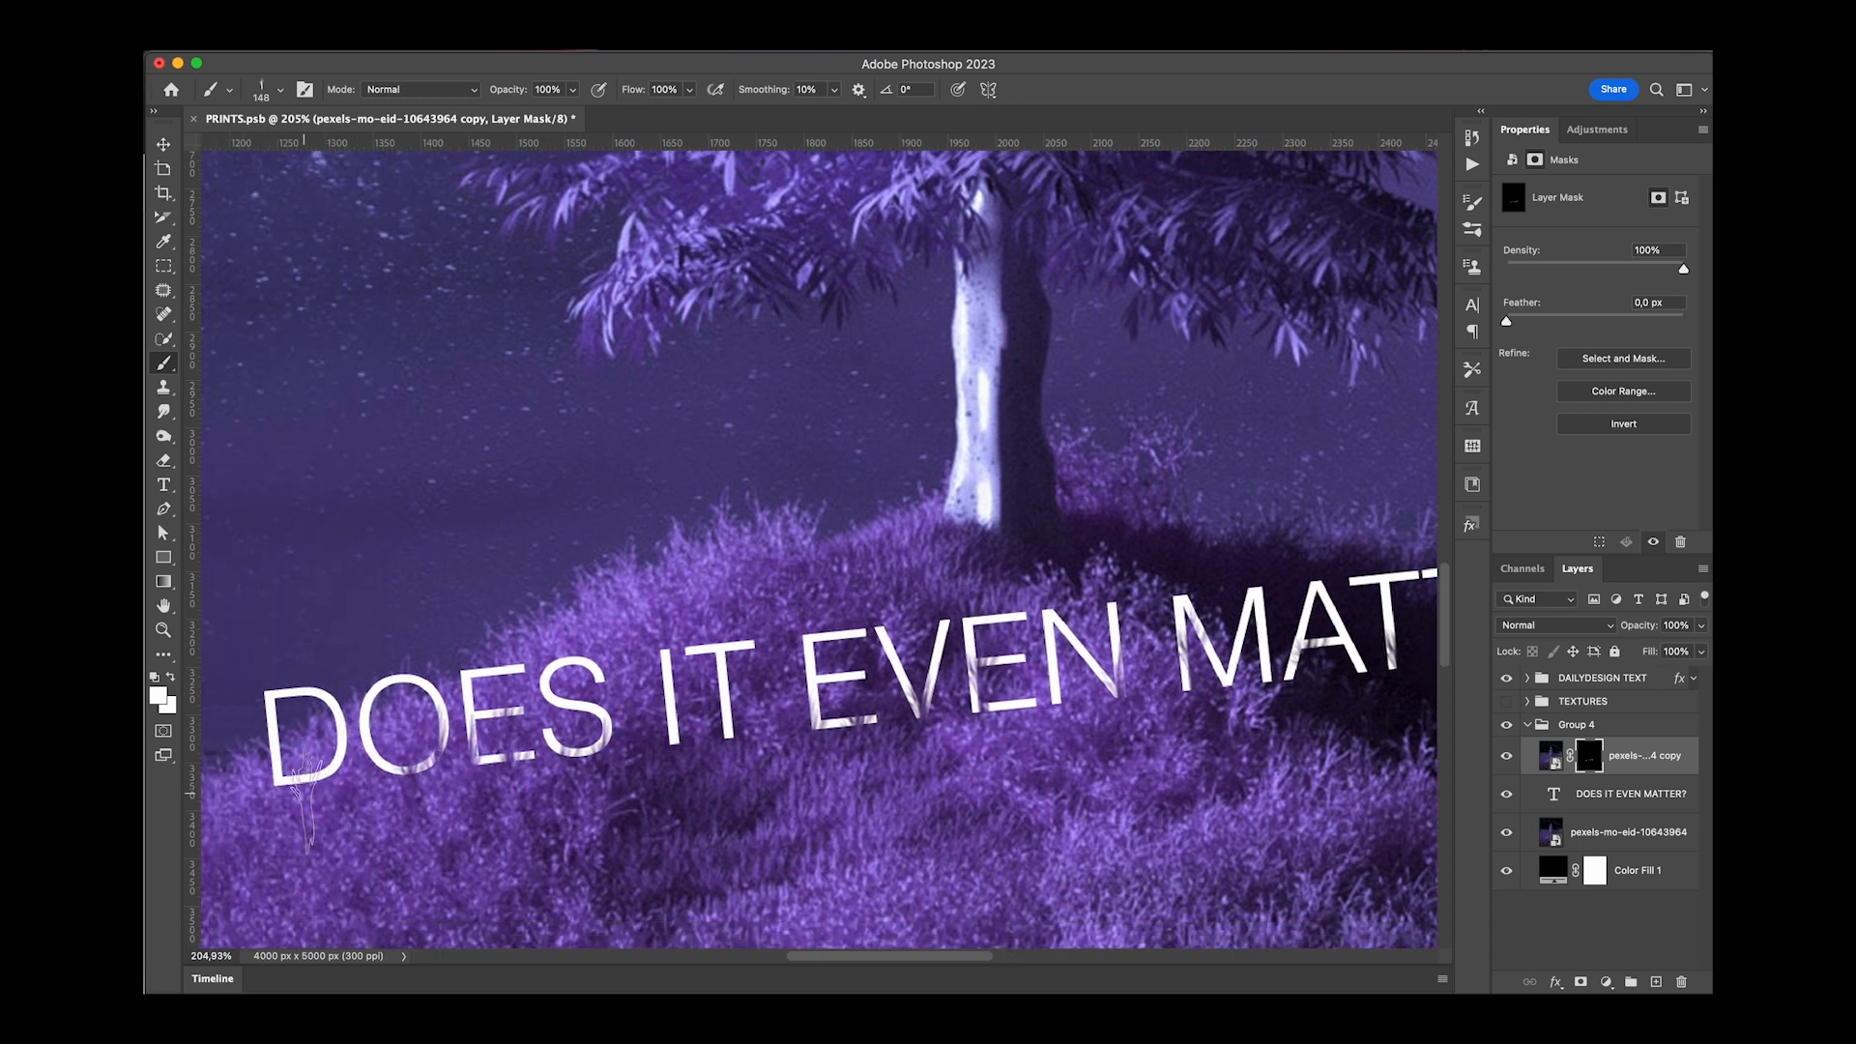
{"action": "left_click", "coordinate": [366, 751]}
{"action": "left_click", "coordinate": [396, 788]}
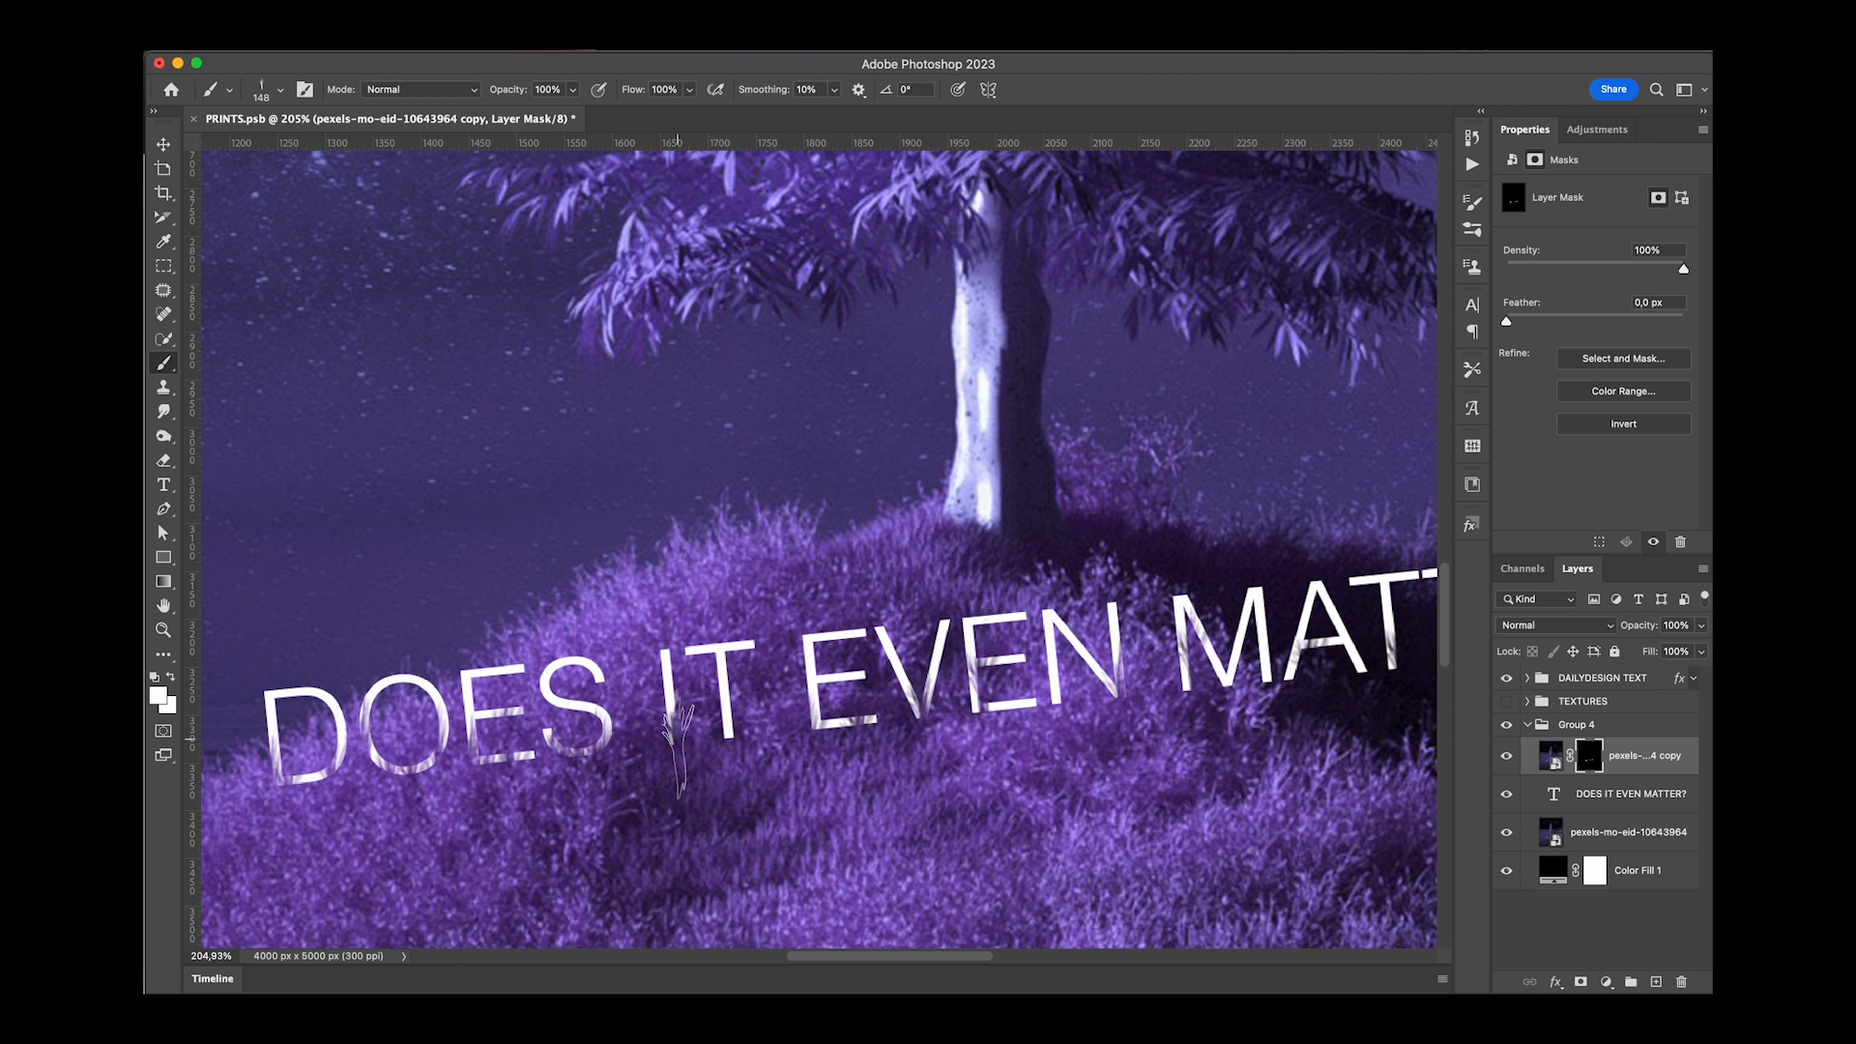
{"action": "left_click", "coordinate": [844, 724]}
{"action": "left_click", "coordinate": [853, 690]}
{"action": "left_click", "coordinate": [813, 660]}
{"action": "left_click", "coordinate": [818, 717]}
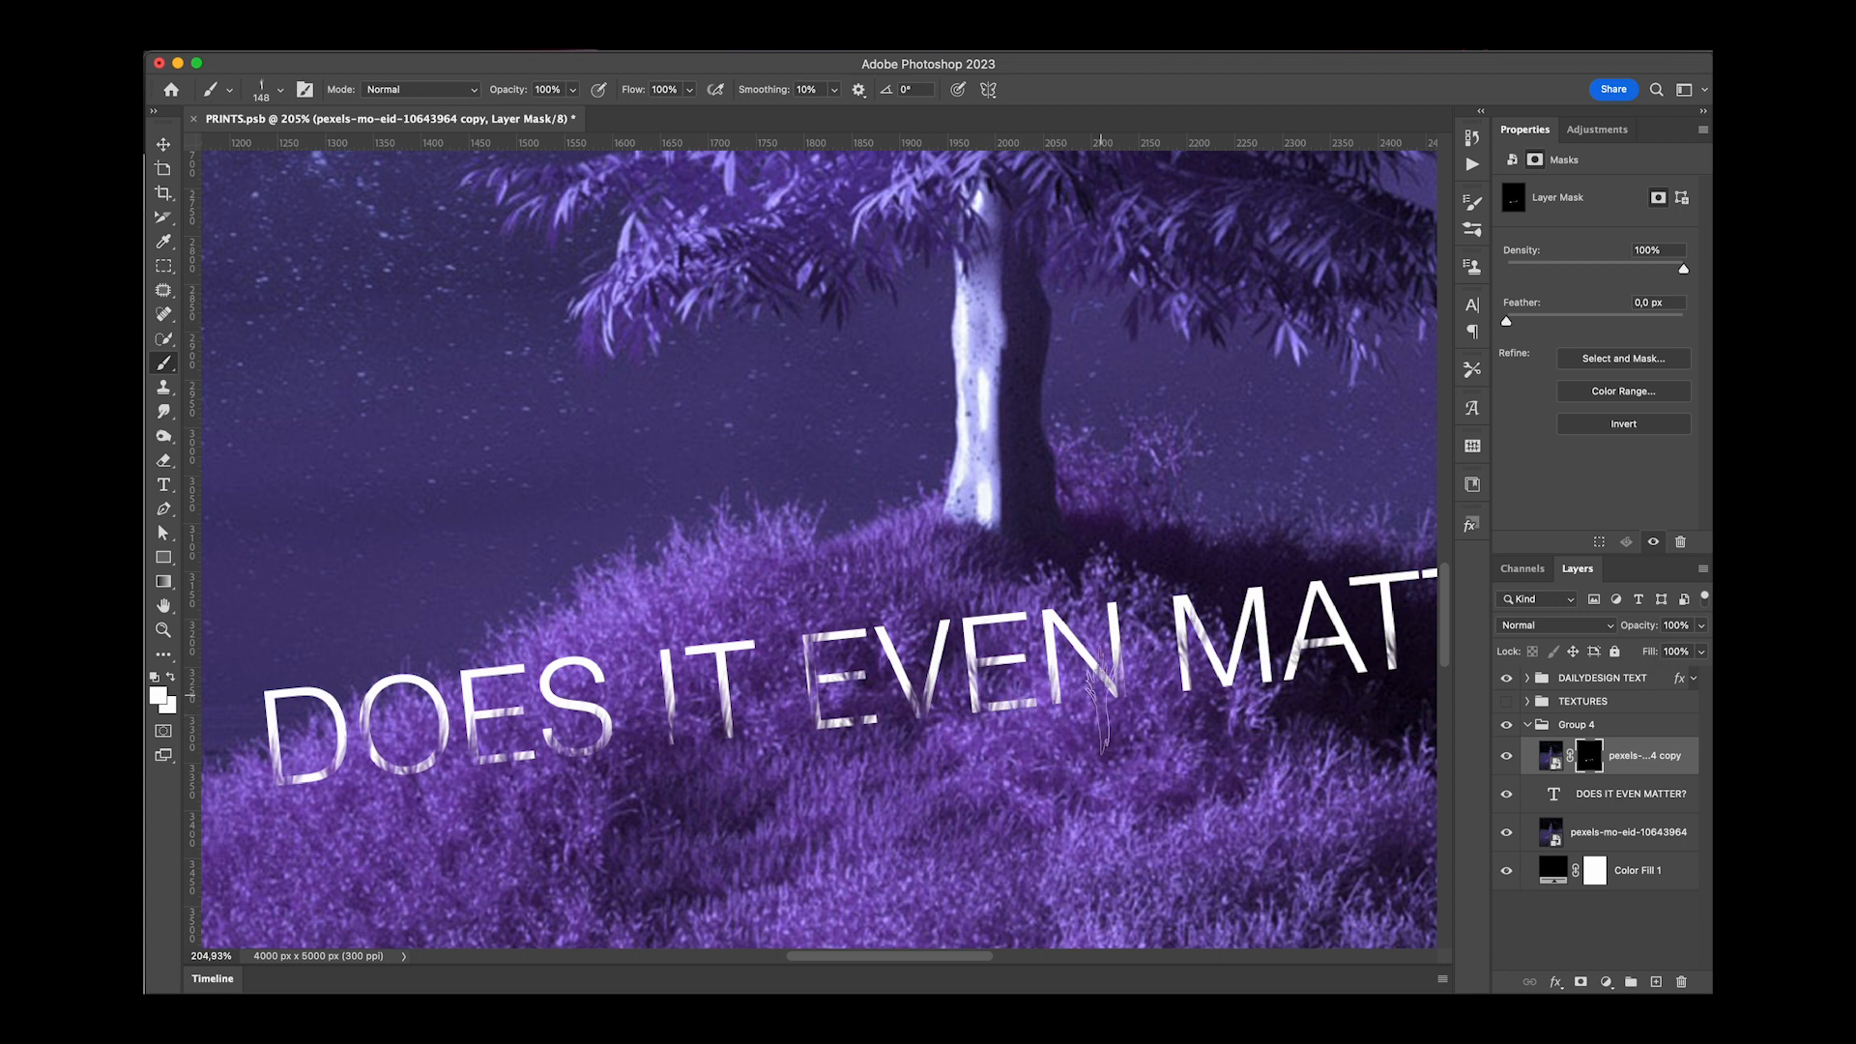
{"action": "scroll", "coordinate": [1257, 701], "scroll_direction": "right", "scroll_amount": 5}
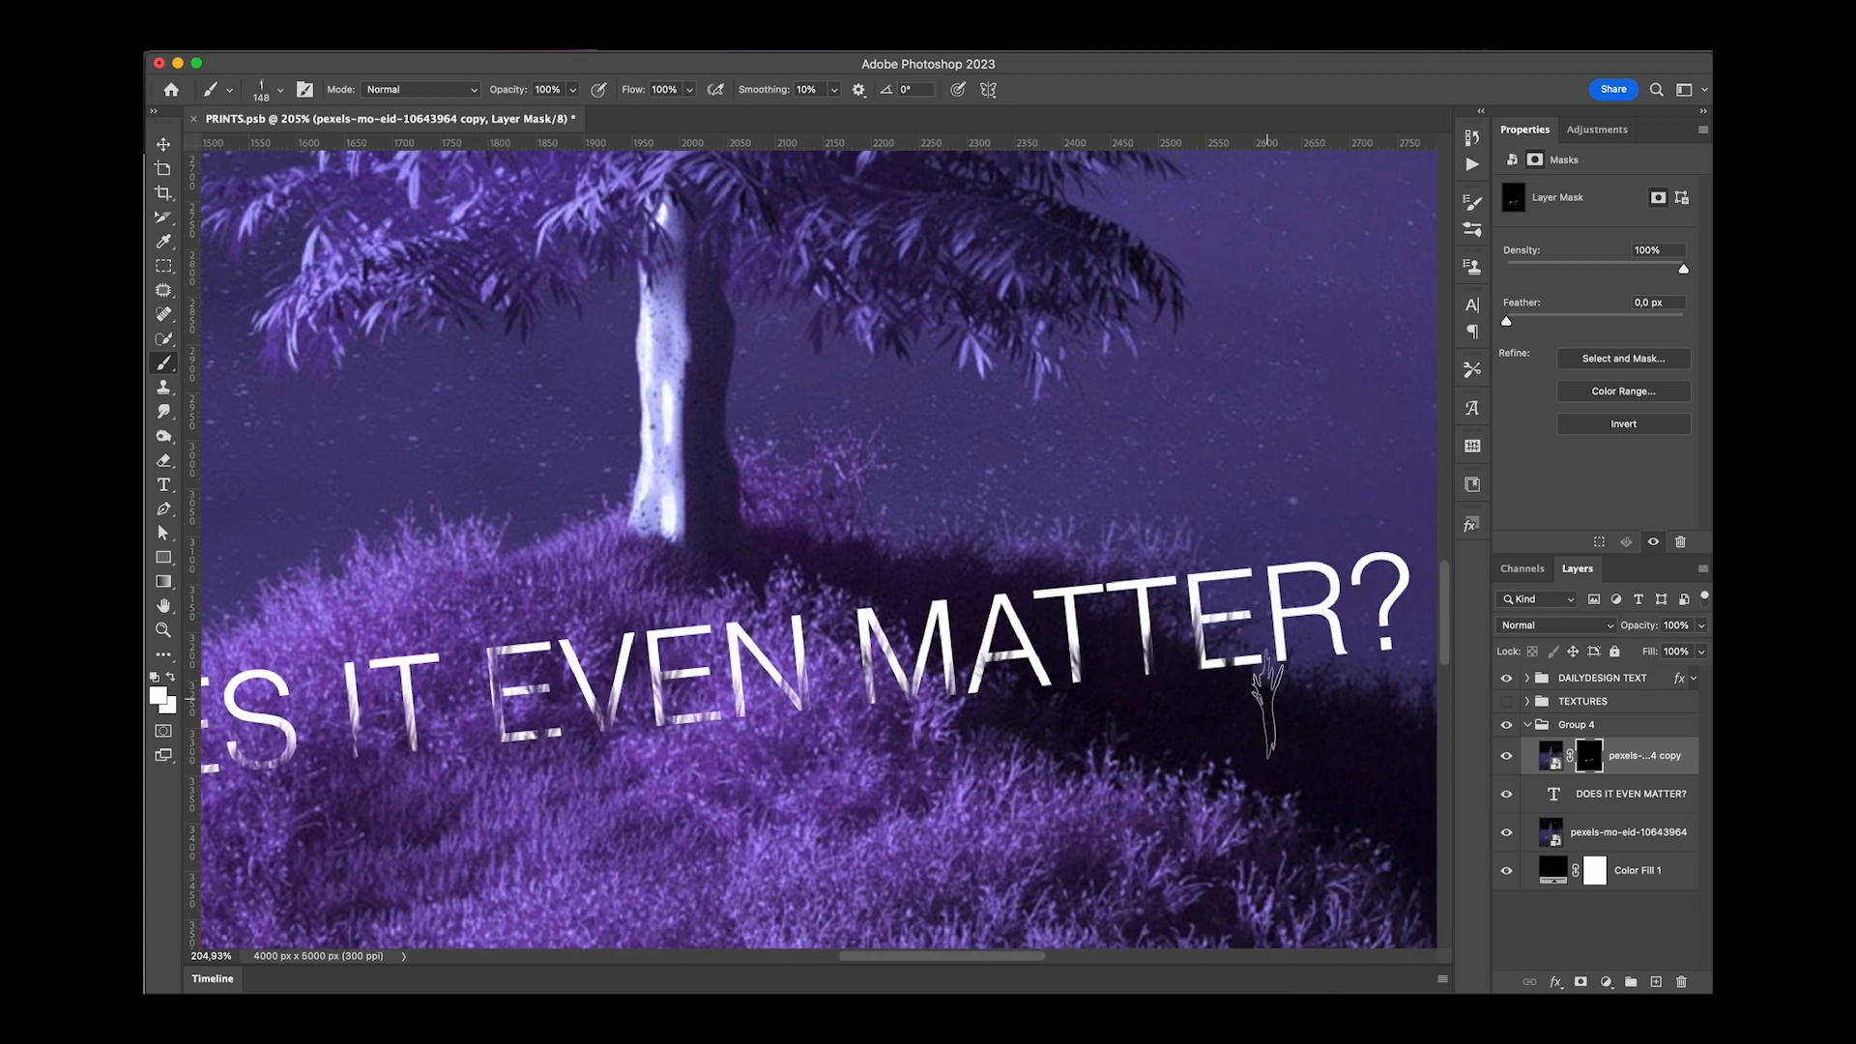
{"action": "scroll", "coordinate": [1267, 706], "scroll_direction": "right", "scroll_amount": 2}
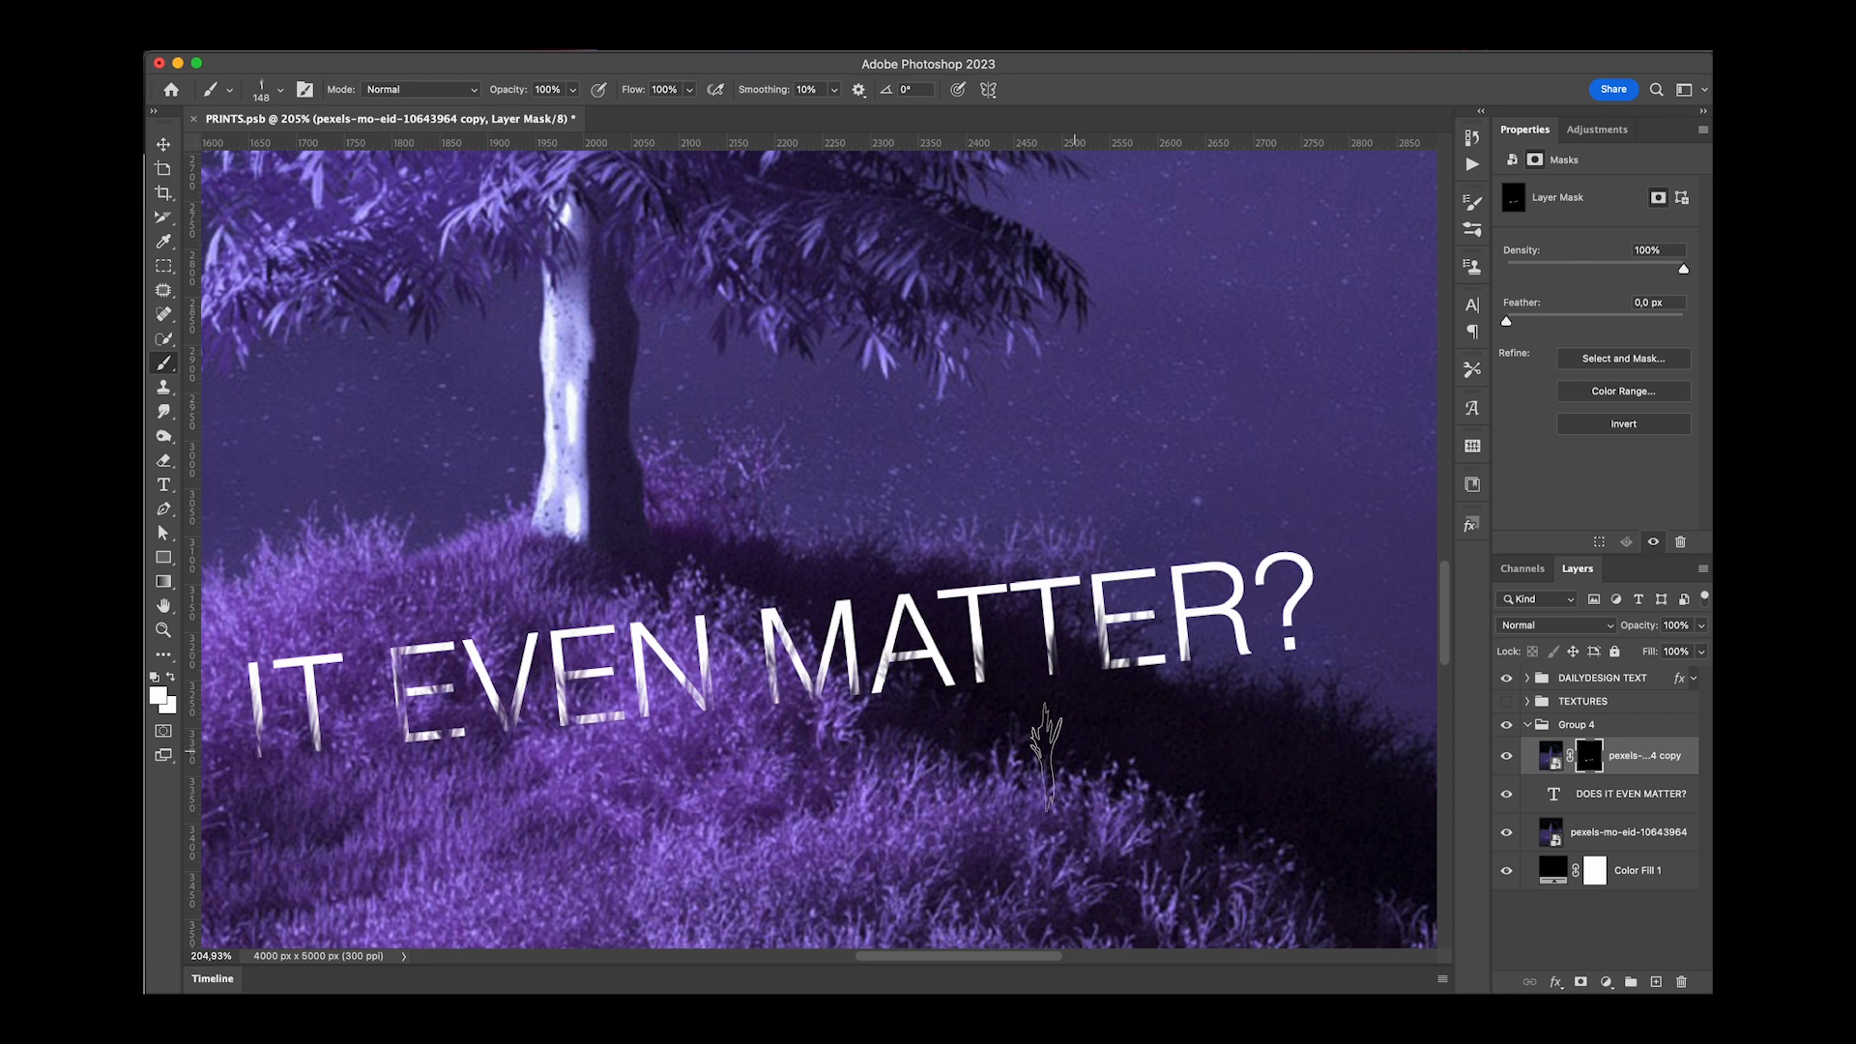
Duplicate the "DOES IT EVEN MATTER?" text layer.
{"action": "scroll", "coordinate": [1044, 759], "scroll_direction": "down", "scroll_amount": 10}
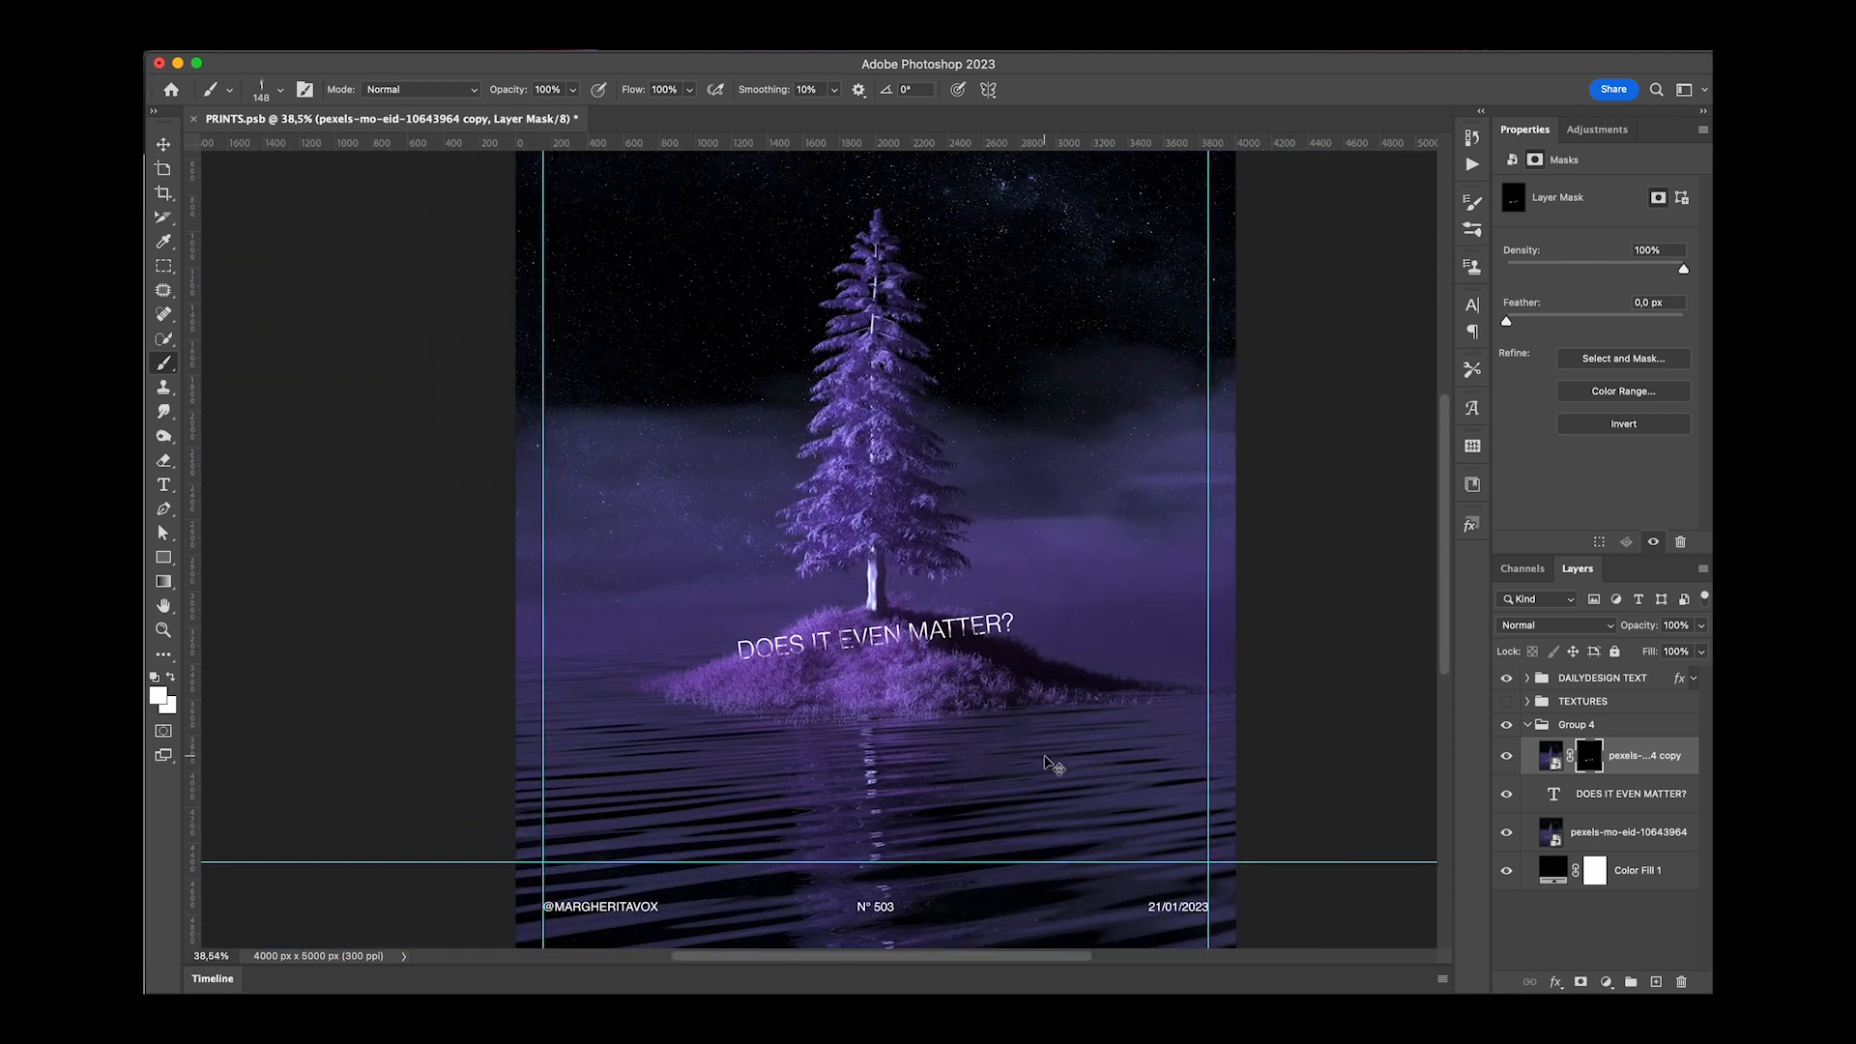
{"action": "key", "text": "v"}
{"action": "left_click", "coordinate": [1615, 793]}
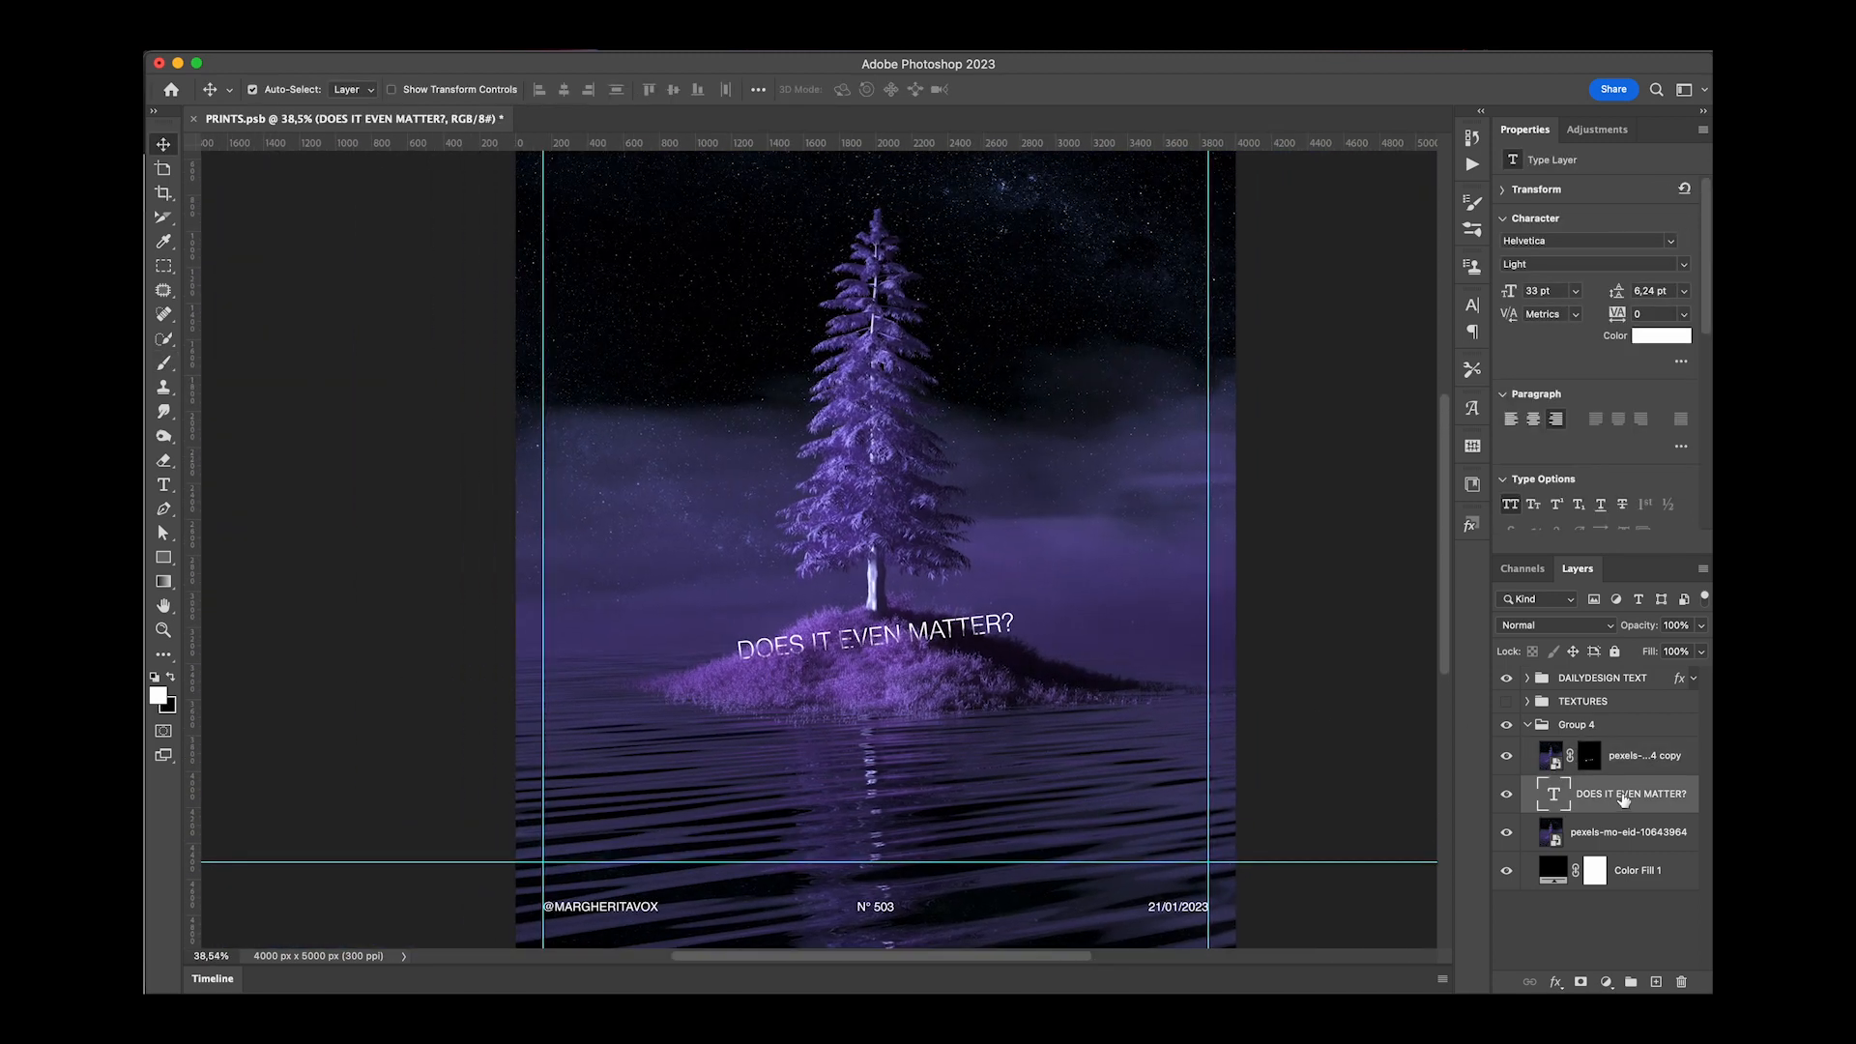
{"action": "key", "text": "super+j"}
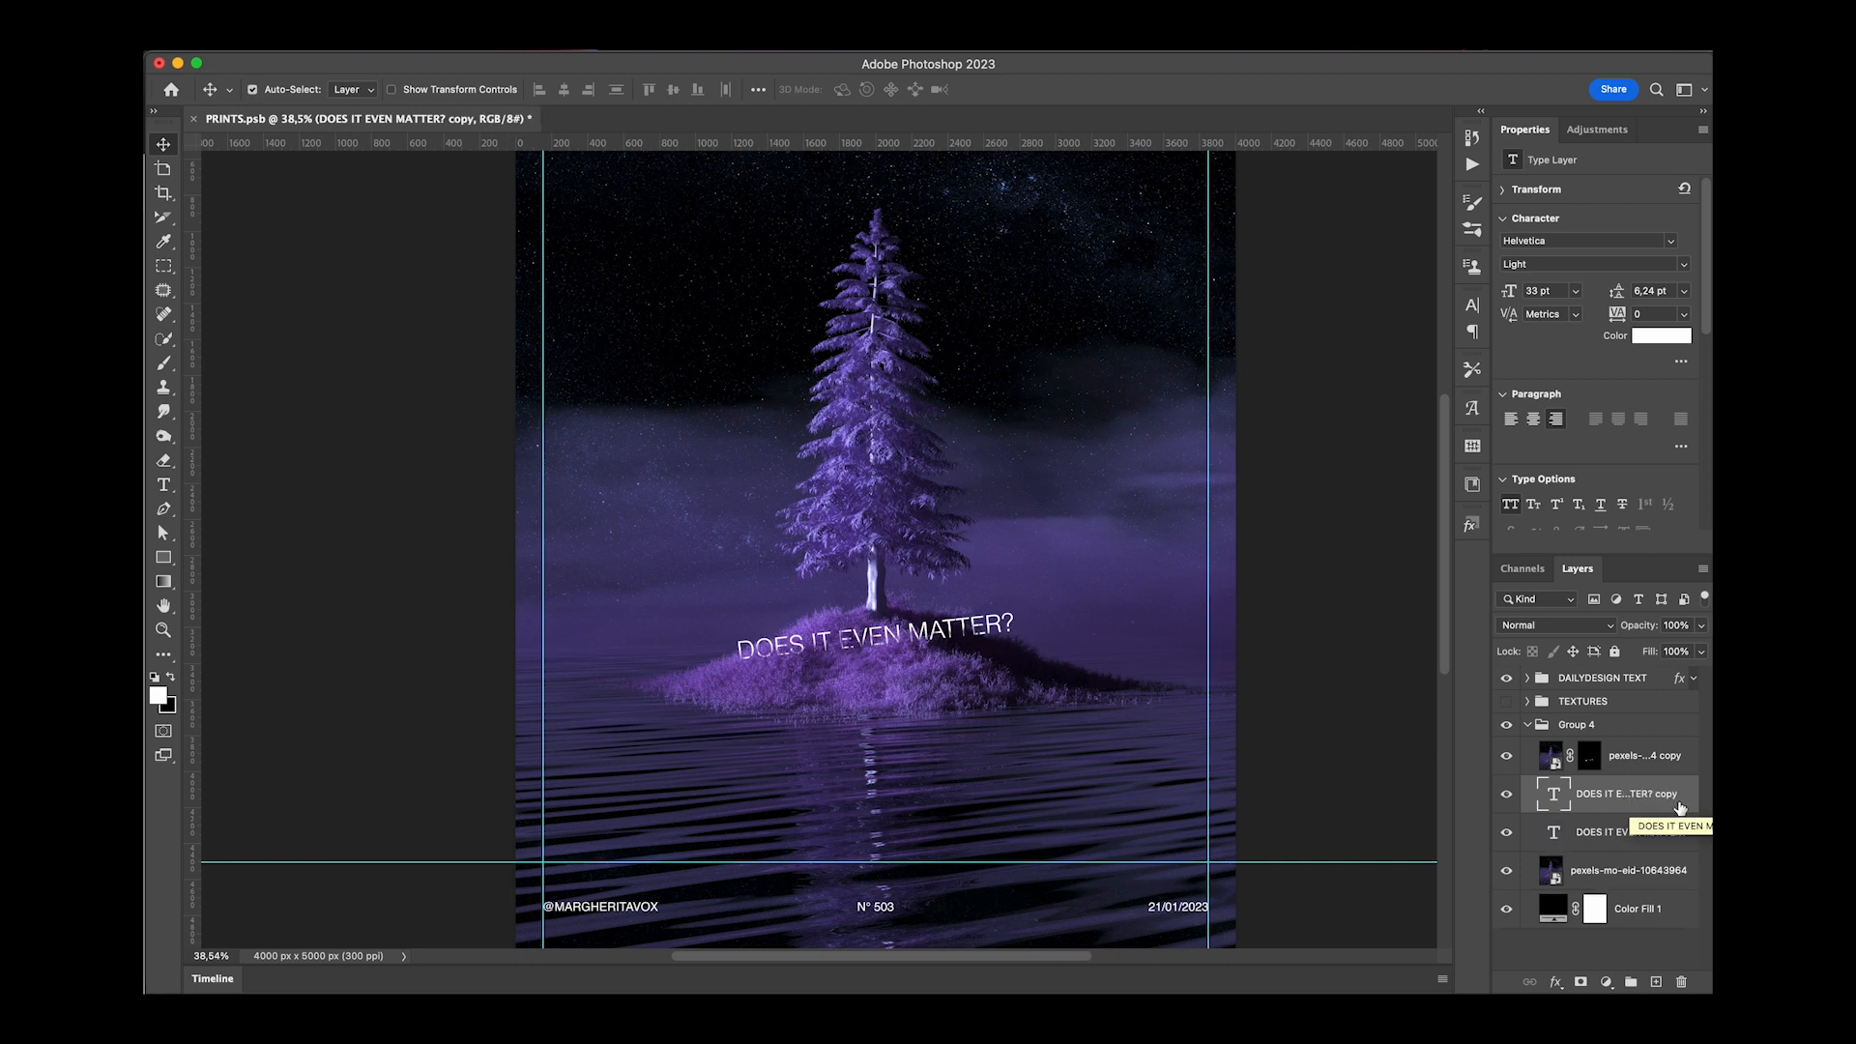
Add an Outer Glow effect to the copied text and set its colour to red ff0000.
{"action": "double_click", "coordinate": [1688, 797]}
{"action": "left_click_drag", "start_coordinate": [674, 511], "coordinate": [1123, 142]}
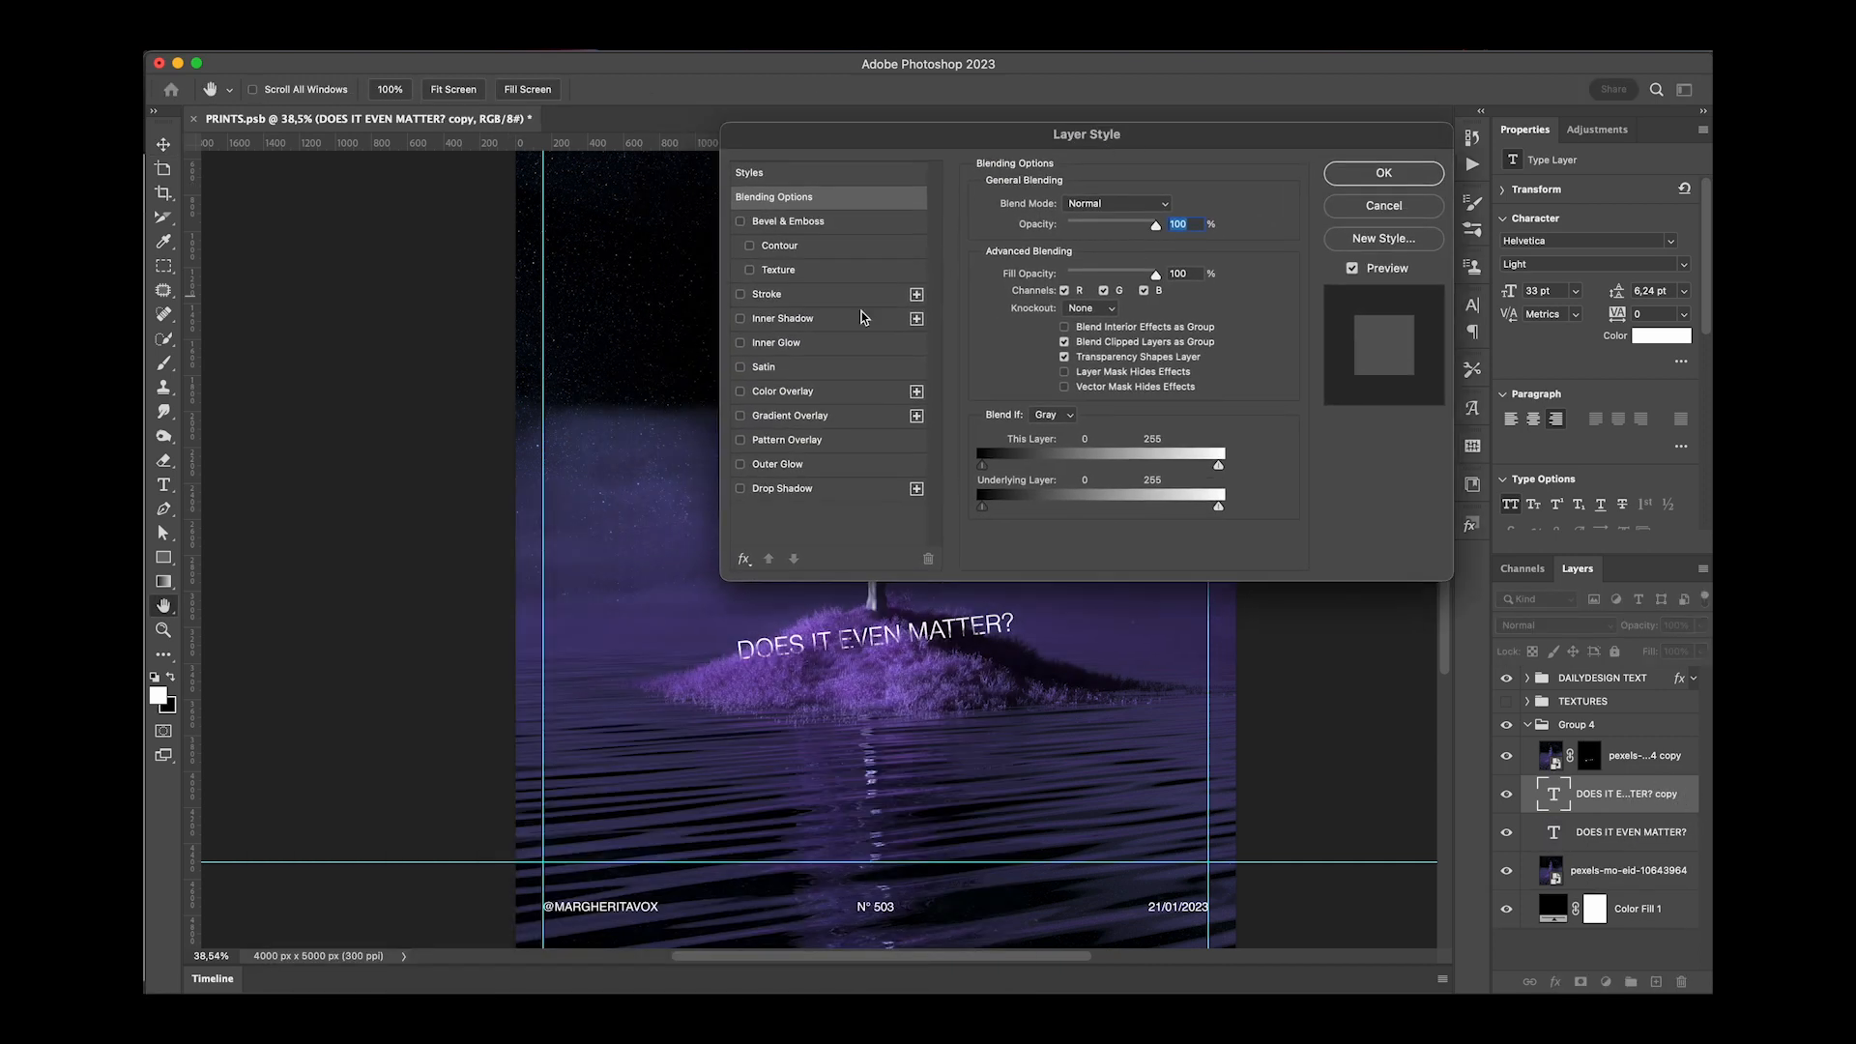
{"action": "left_click", "coordinate": [781, 462]}
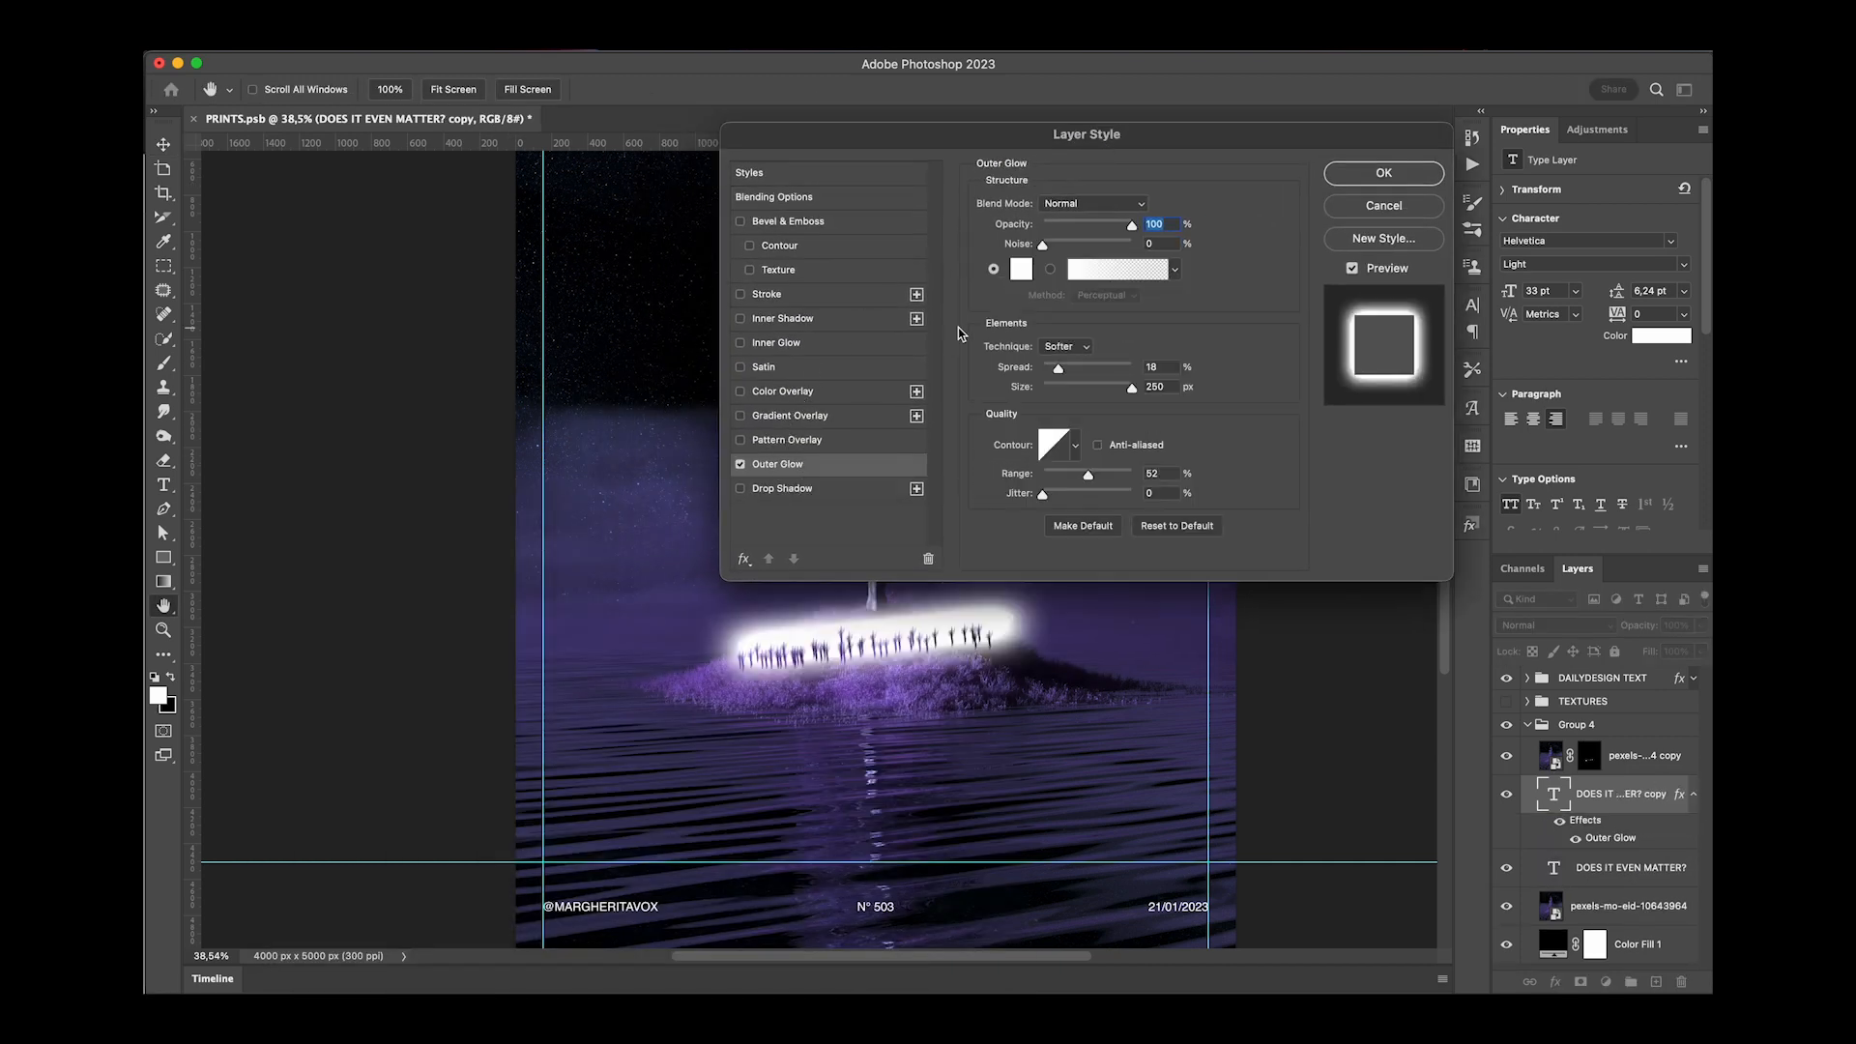
{"action": "left_click", "coordinate": [1023, 271]}
{"action": "left_click_drag", "start_coordinate": [638, 317], "coordinate": [709, 264]}
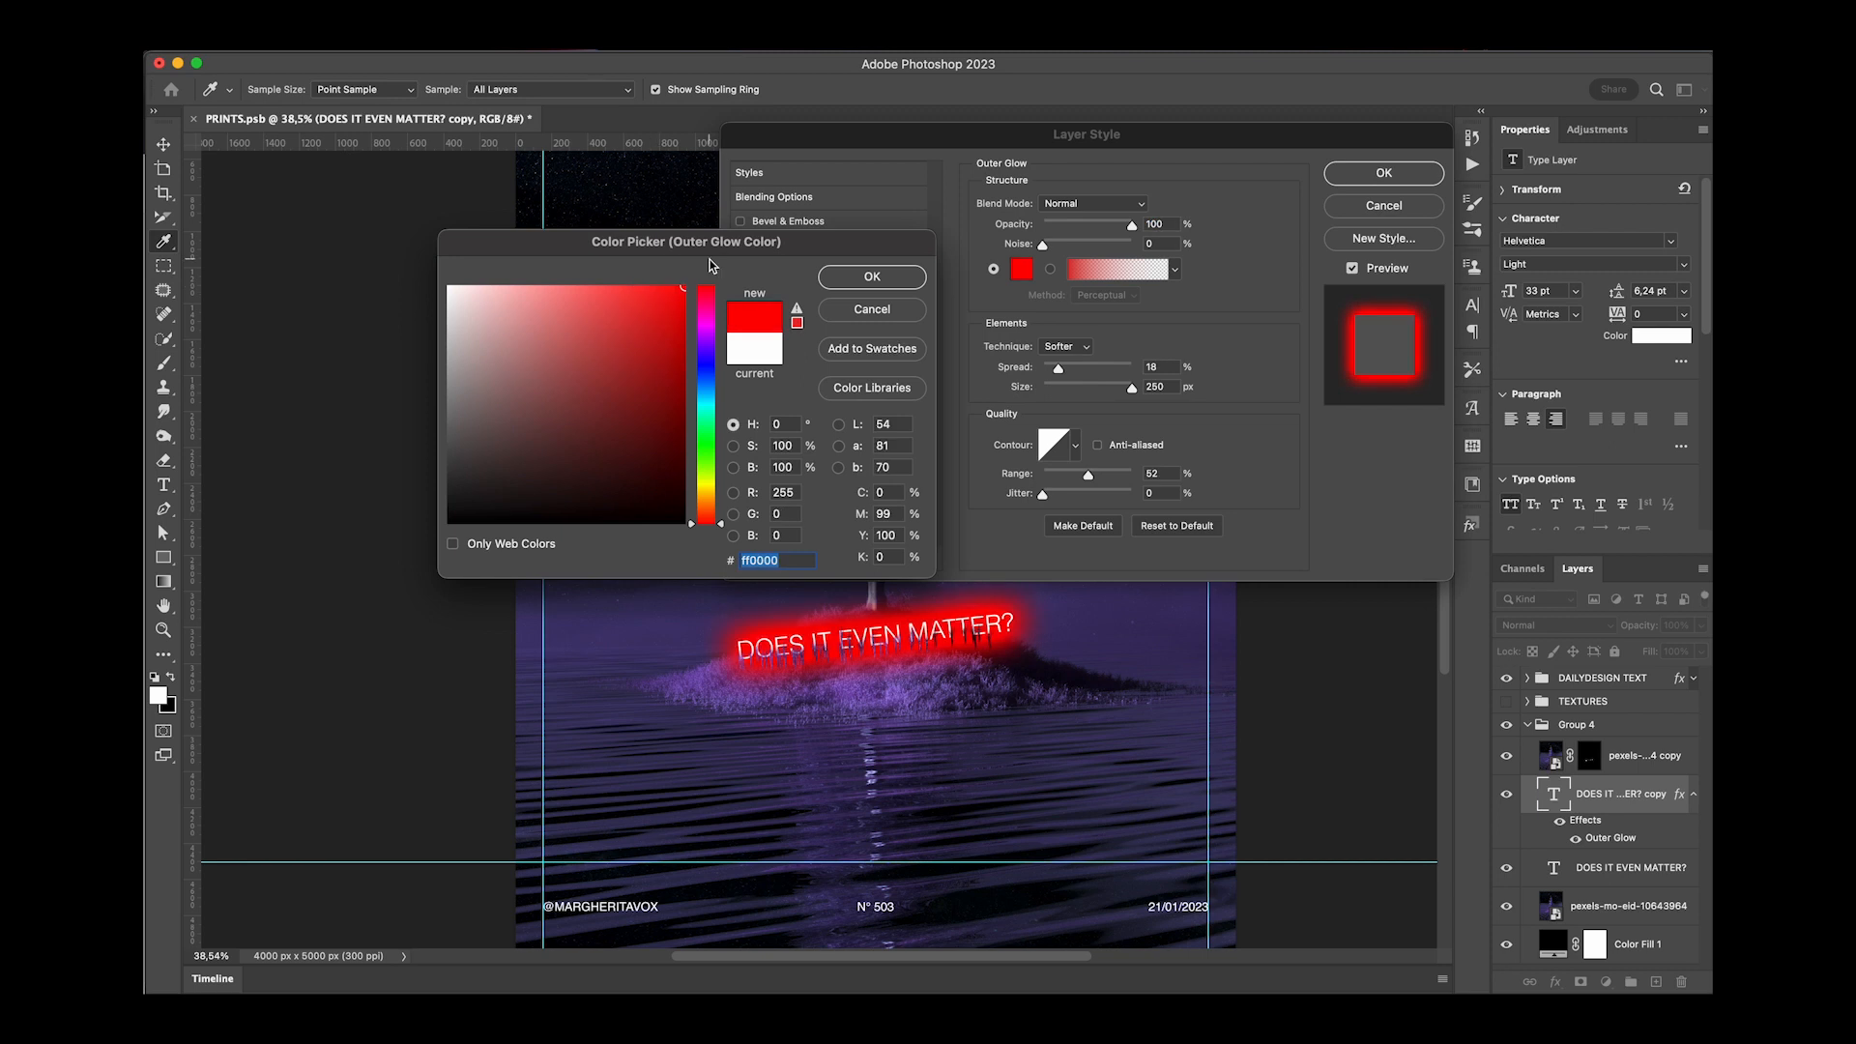
{"action": "left_click", "coordinate": [855, 278]}
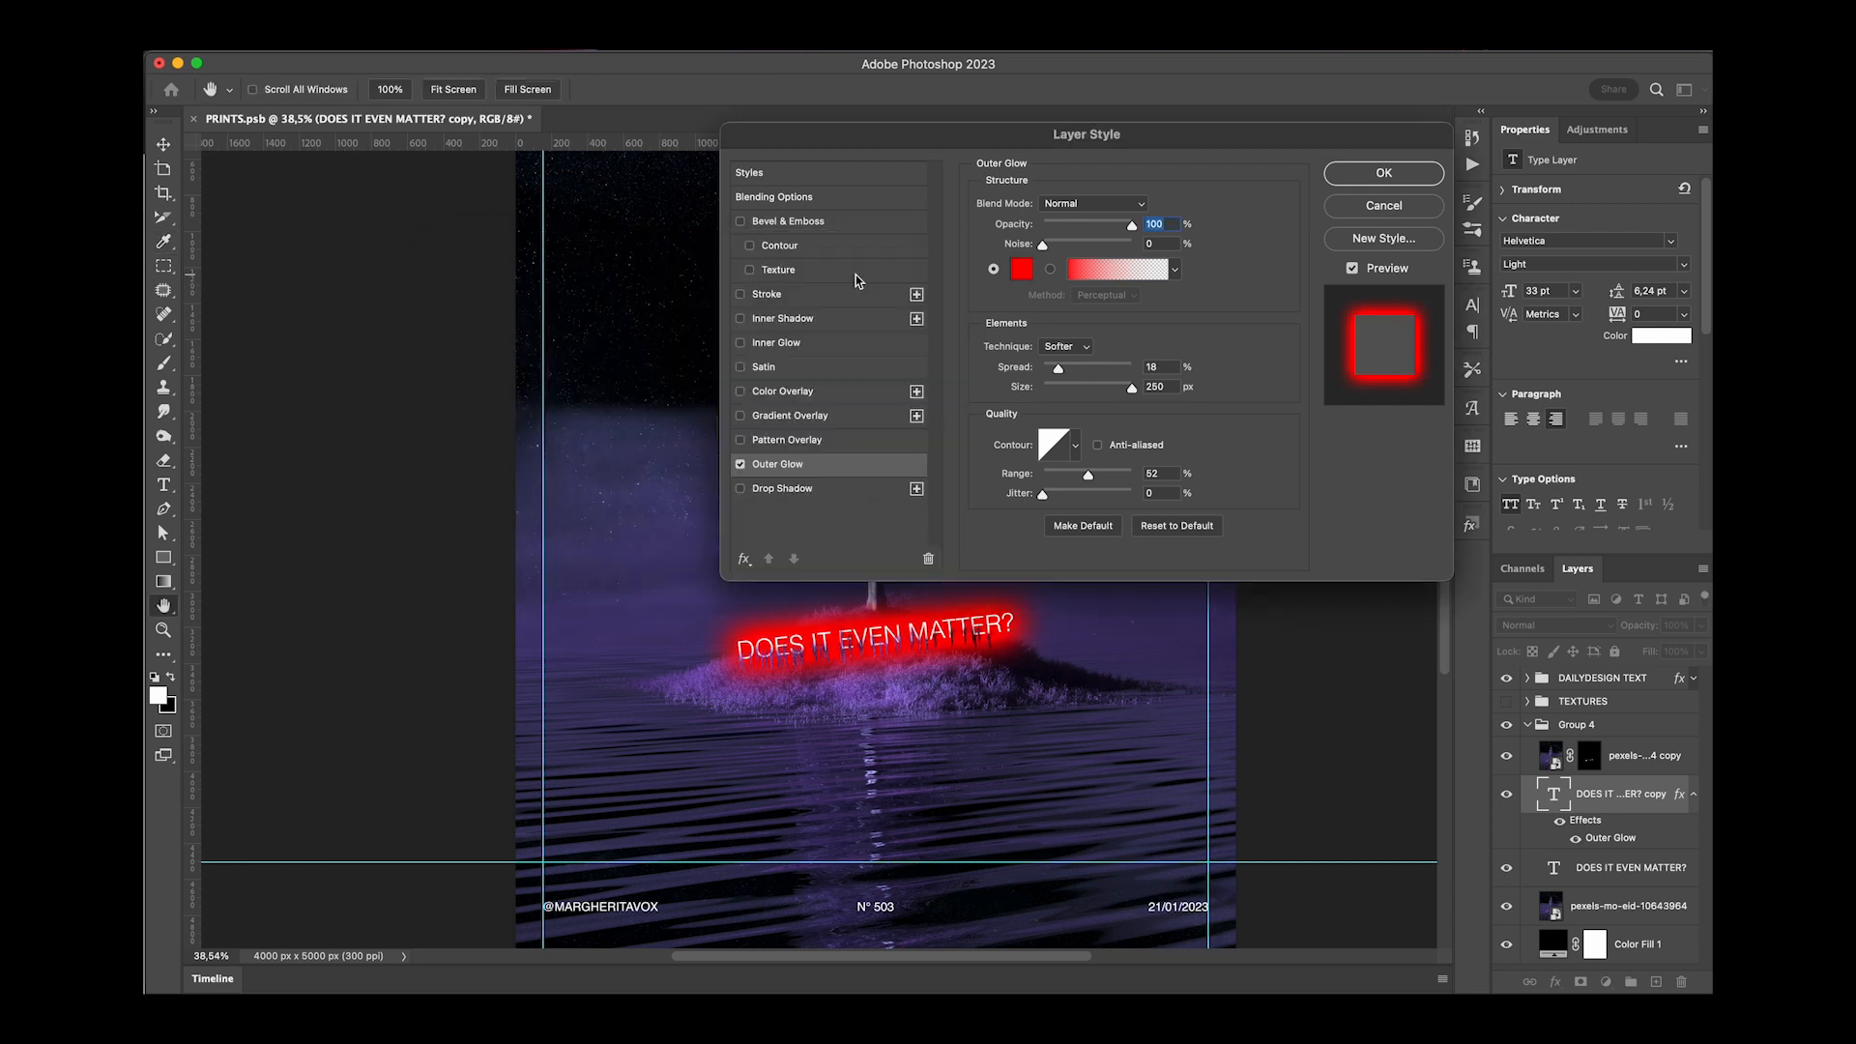
Reduce the copied text's Outer Glow to 2% spread and 17 px size.
{"action": "mouse_move", "coordinate": [1055, 371]}
{"action": "left_mouse_down"}
{"action": "mouse_move", "coordinate": [1087, 396]}
{"action": "mouse_move", "coordinate": [1055, 400]}
{"action": "mouse_move", "coordinate": [1083, 368]}
{"action": "mouse_move", "coordinate": [1040, 374]}
{"action": "left_mouse_up"}
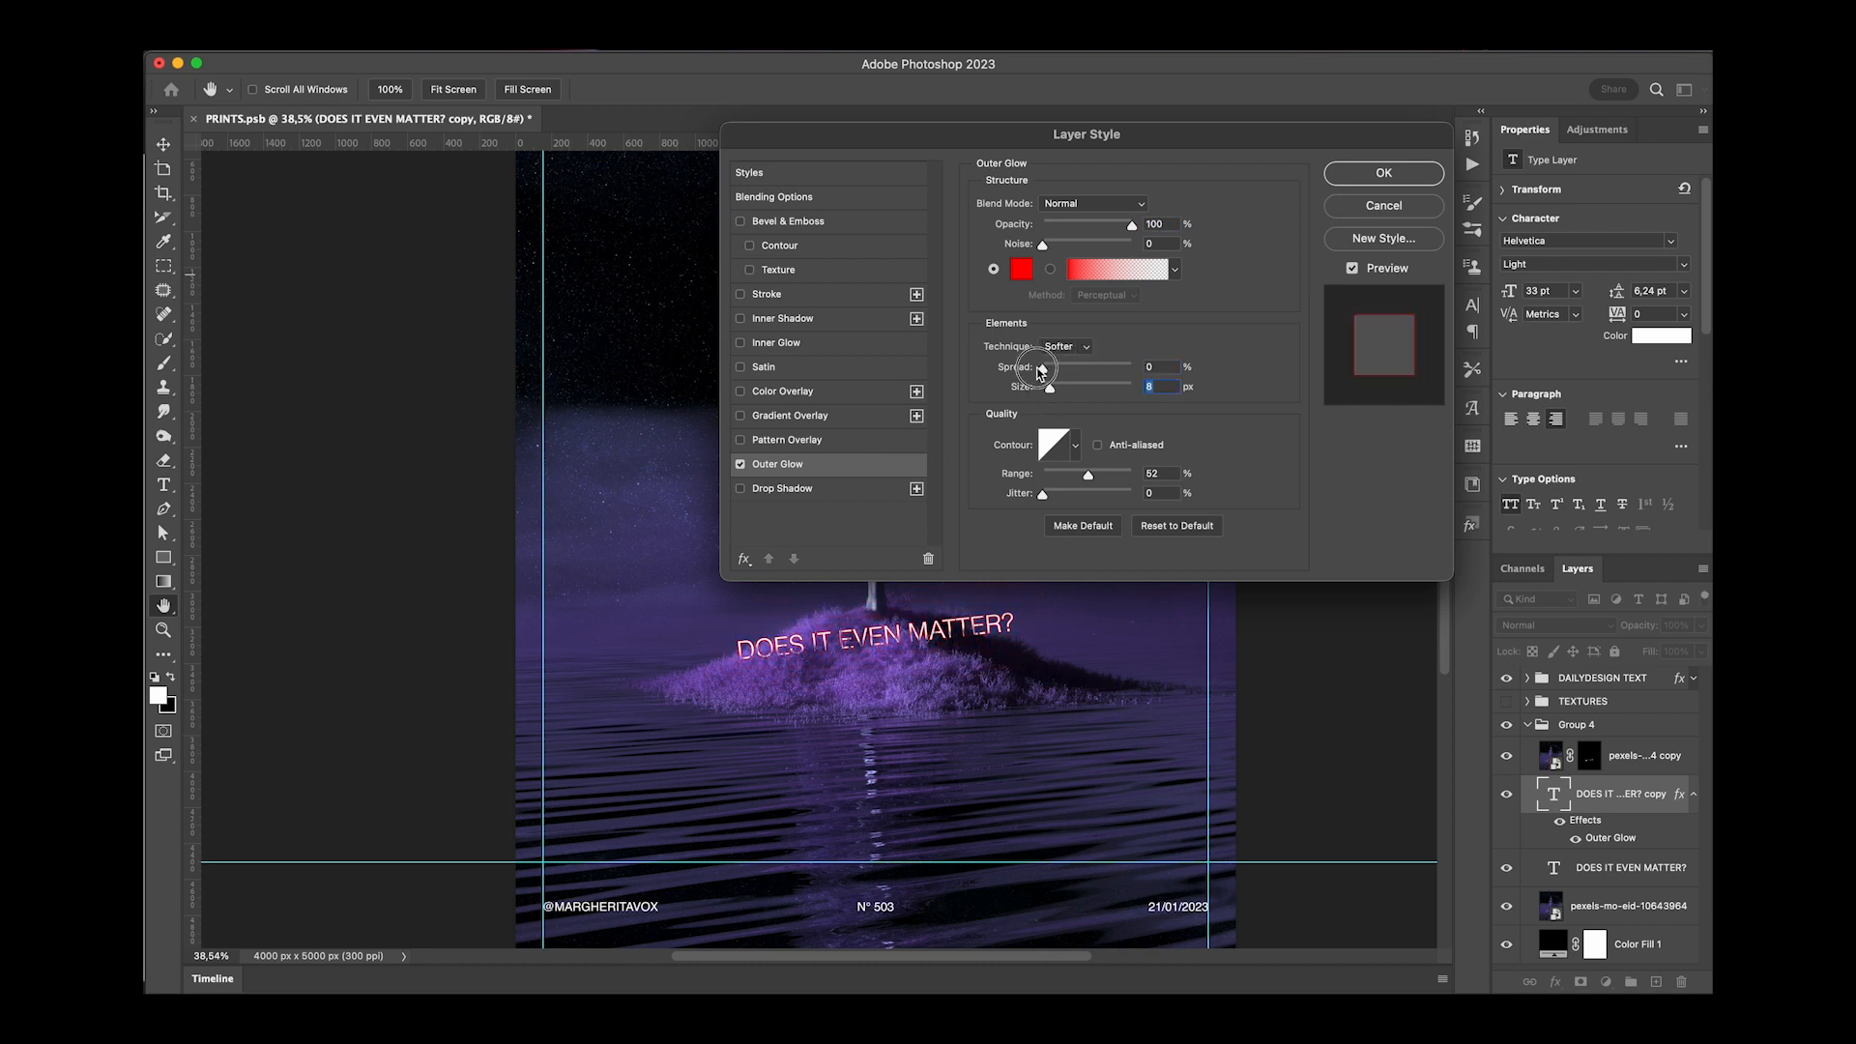
{"action": "key", "text": "Return"}
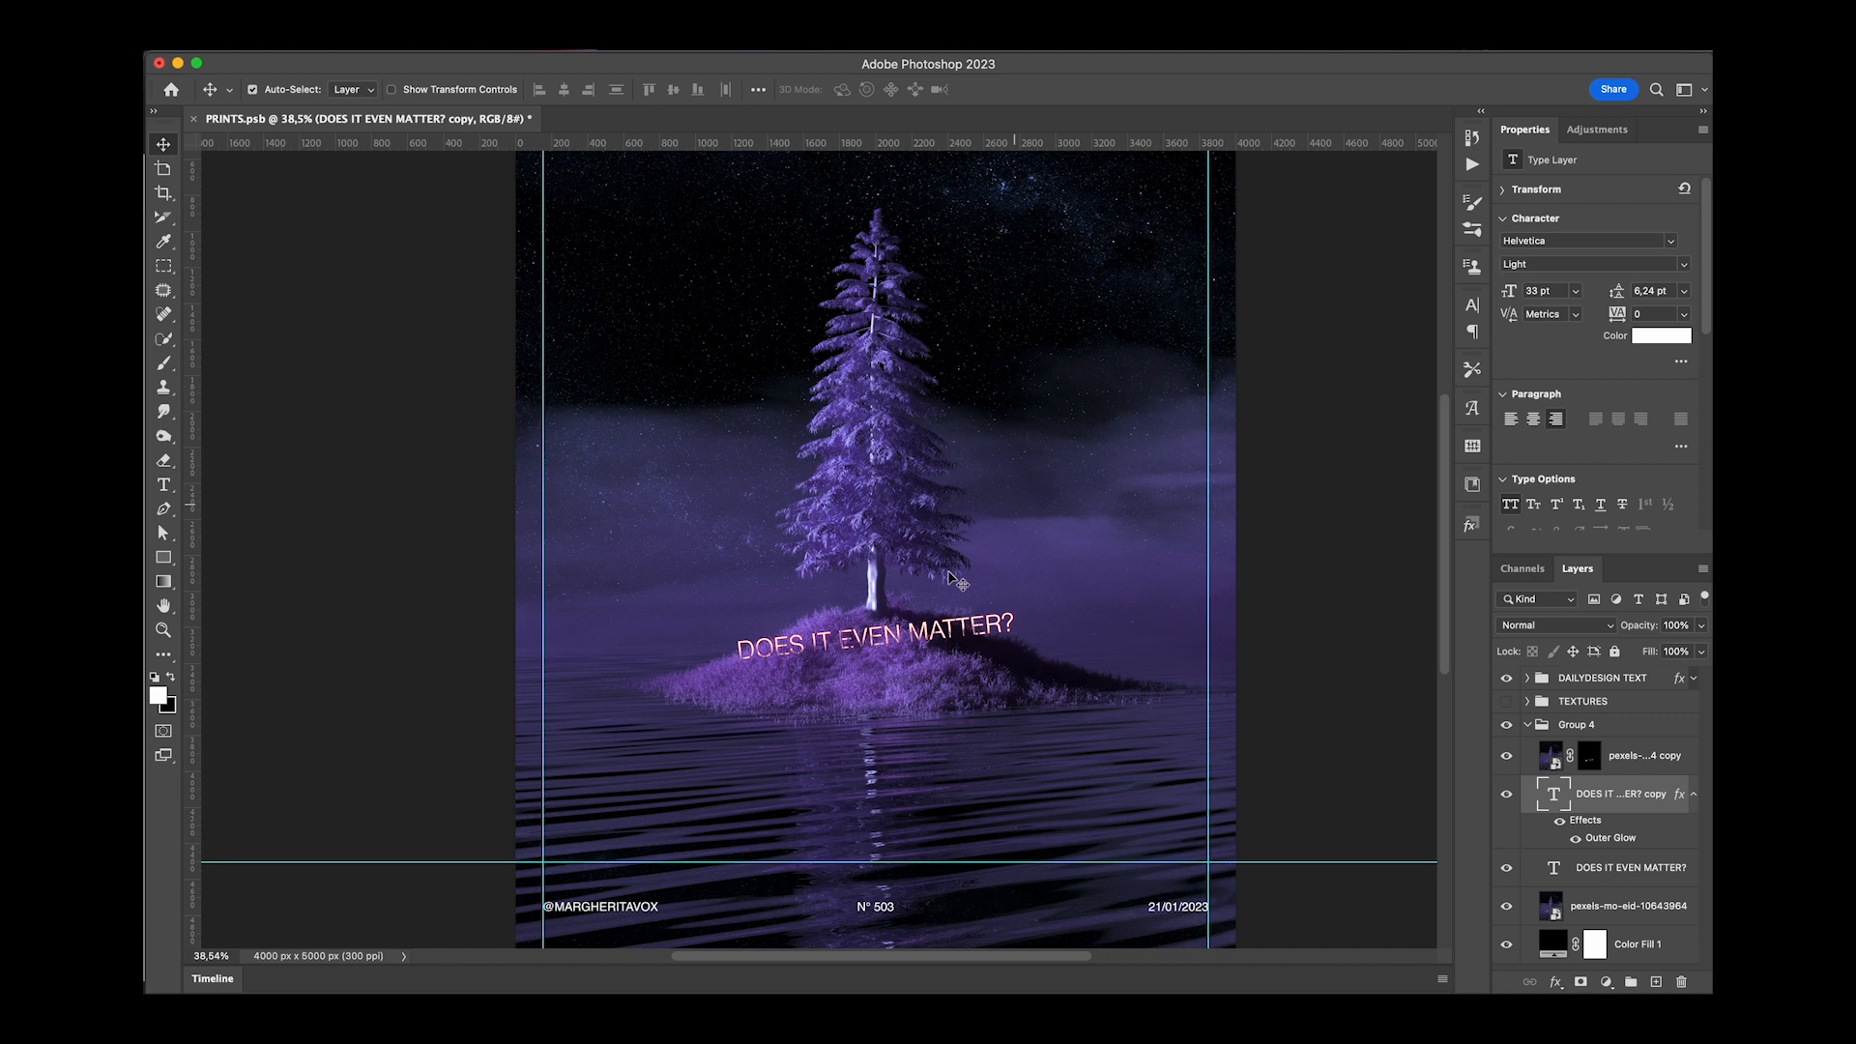
{"action": "double_click", "coordinate": [1611, 838]}
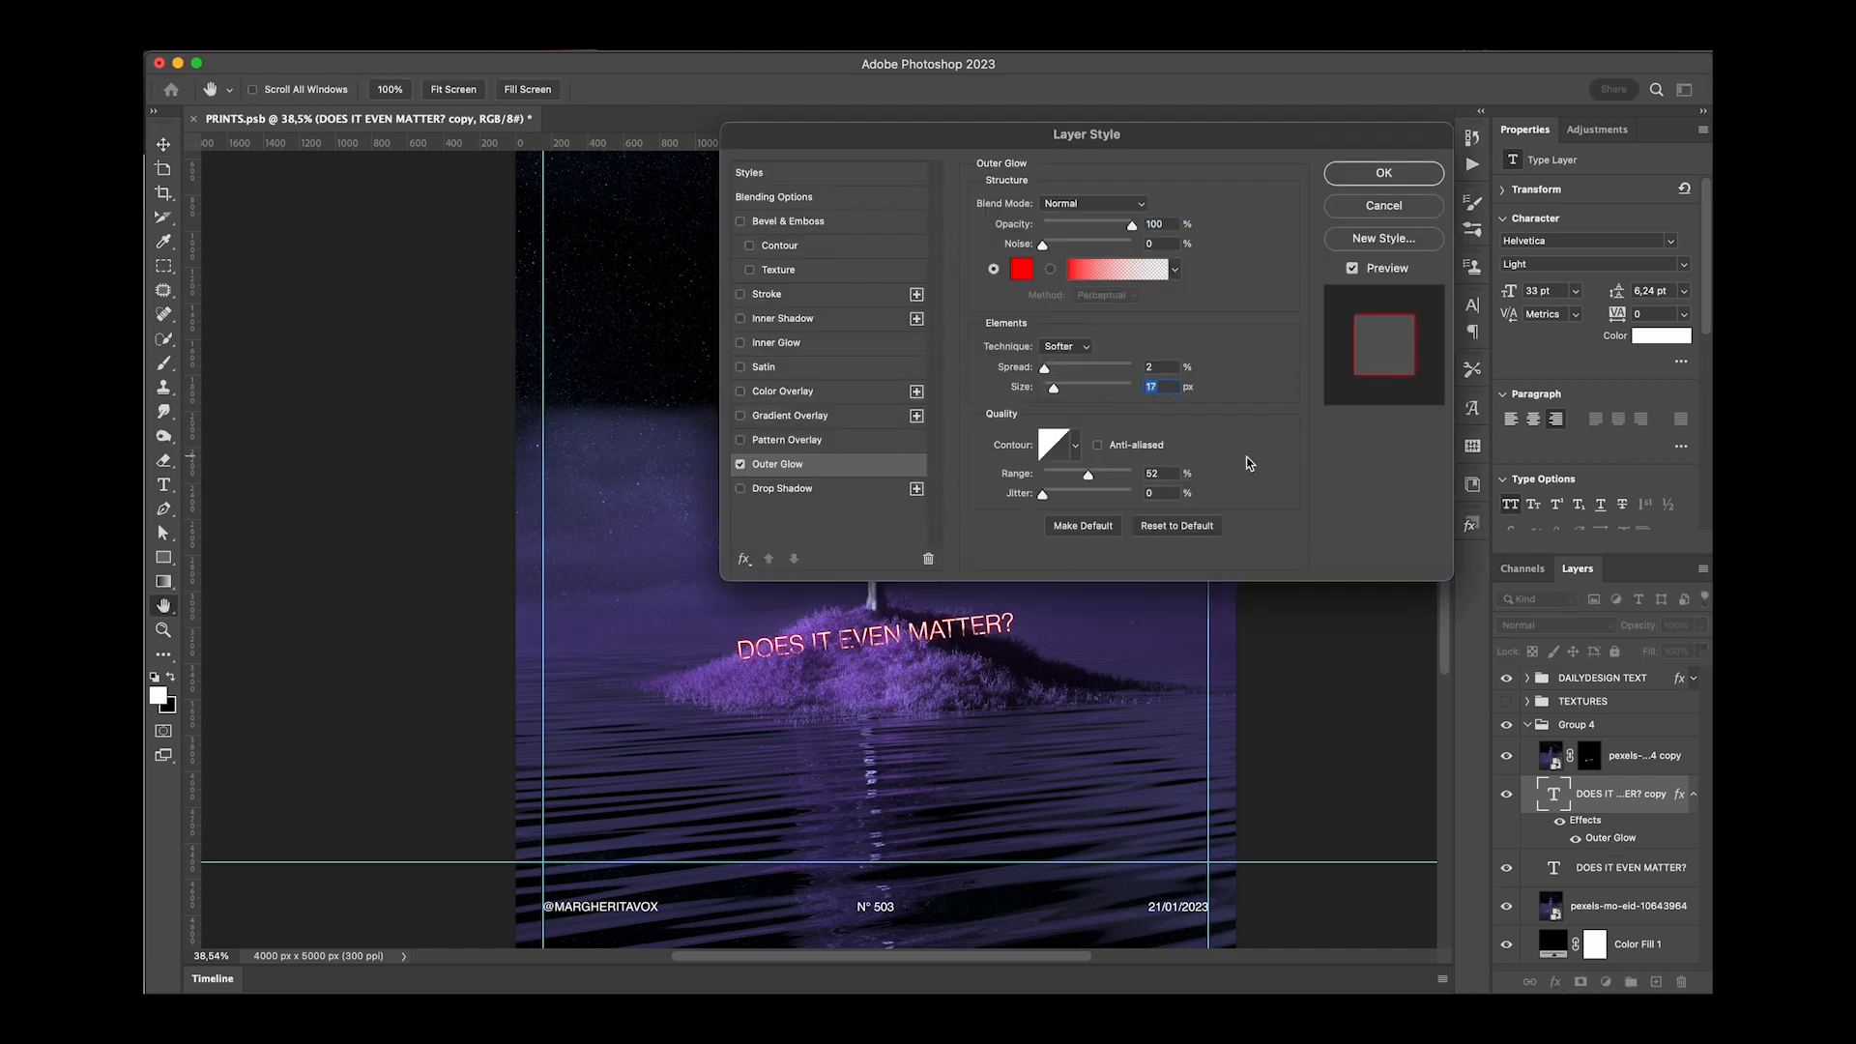
{"action": "key", "text": "Return"}
Duplicate the glowing text layer and increase the new copy's Outer Glow size.
{"action": "key", "text": "super+j"}
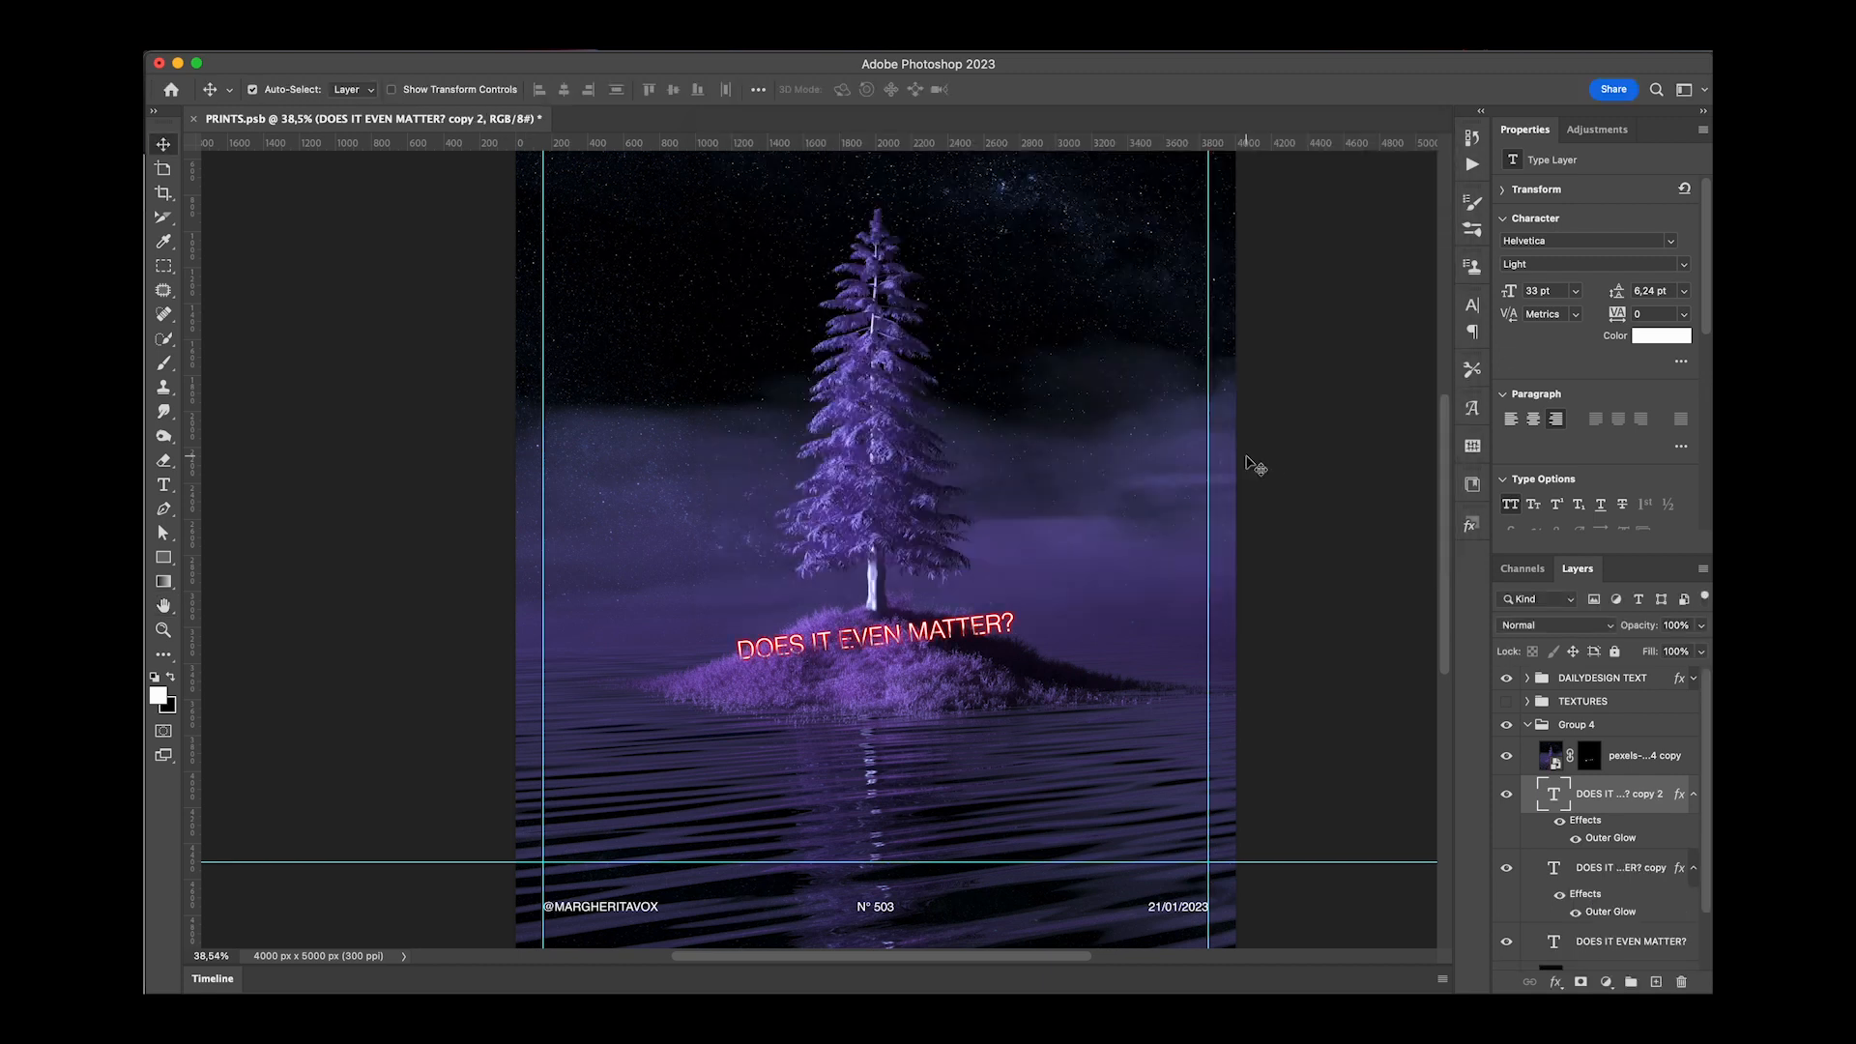
{"action": "double_click", "coordinate": [1615, 839]}
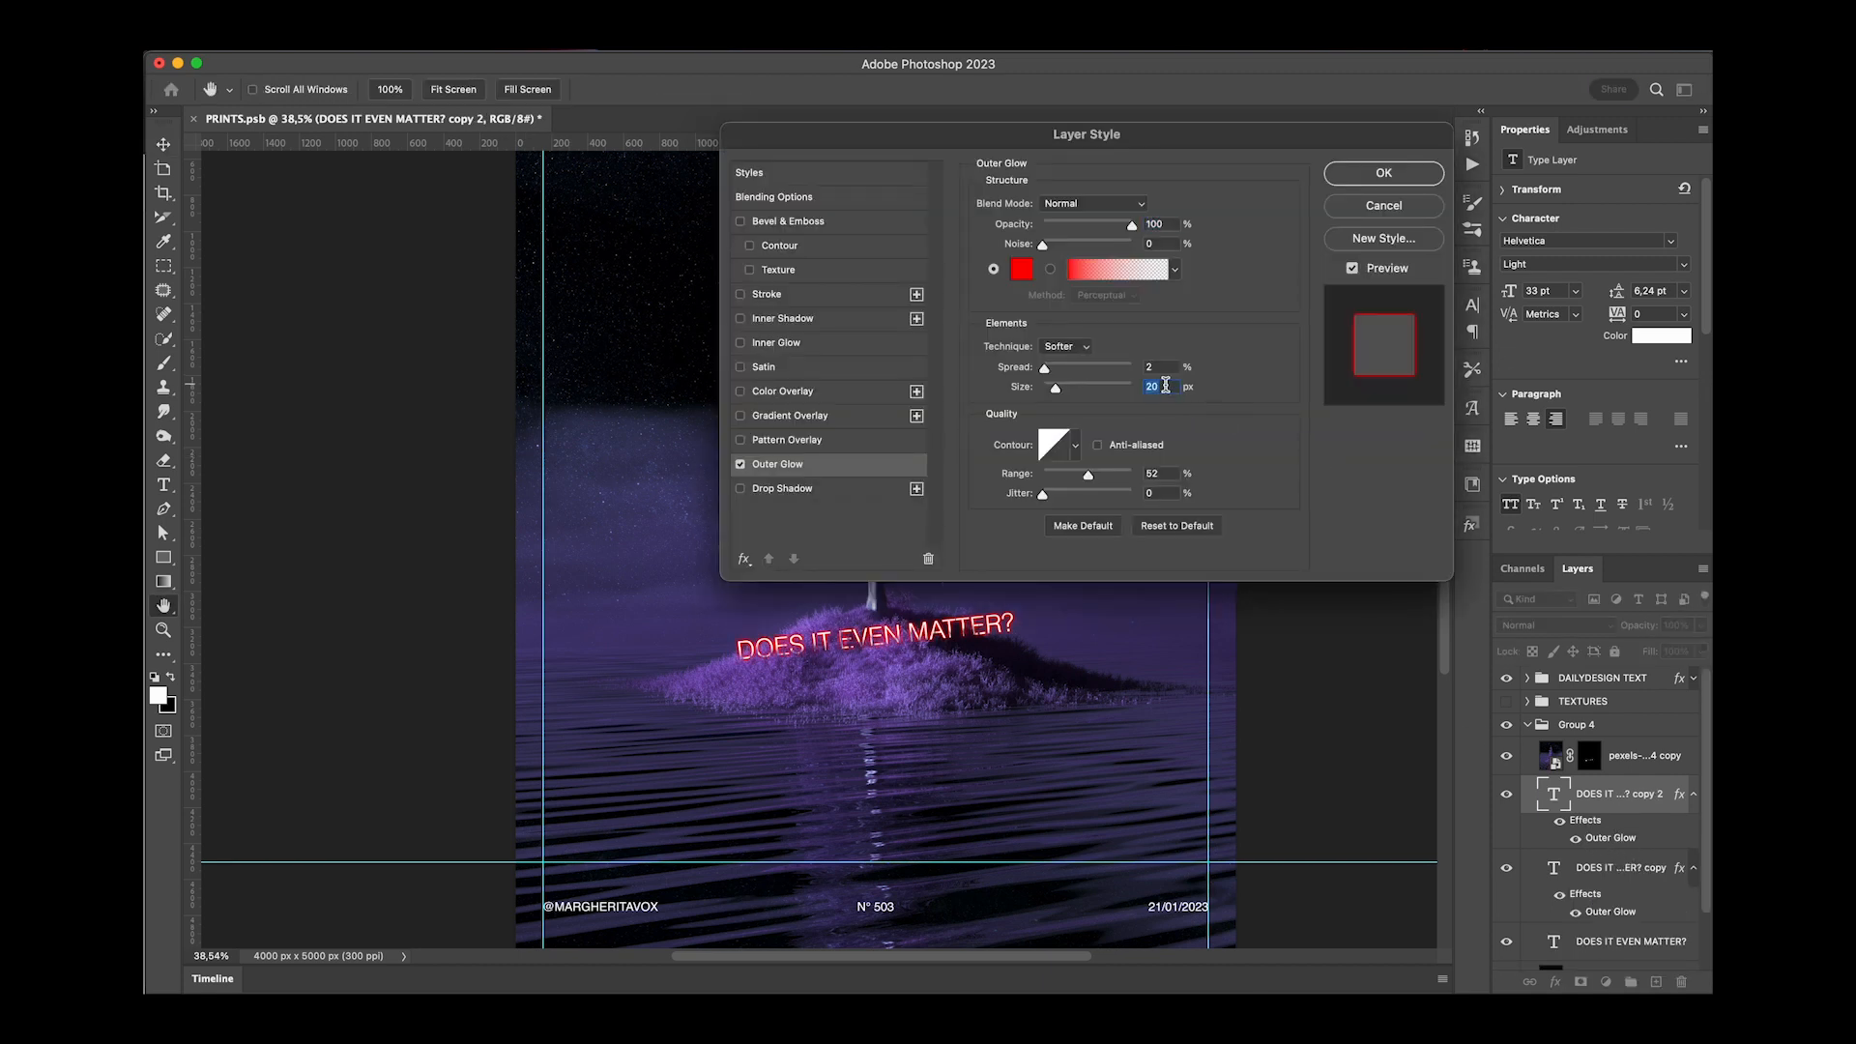
{"action": "key", "text": "shift+Up"}
{"action": "key", "text": "Return"}
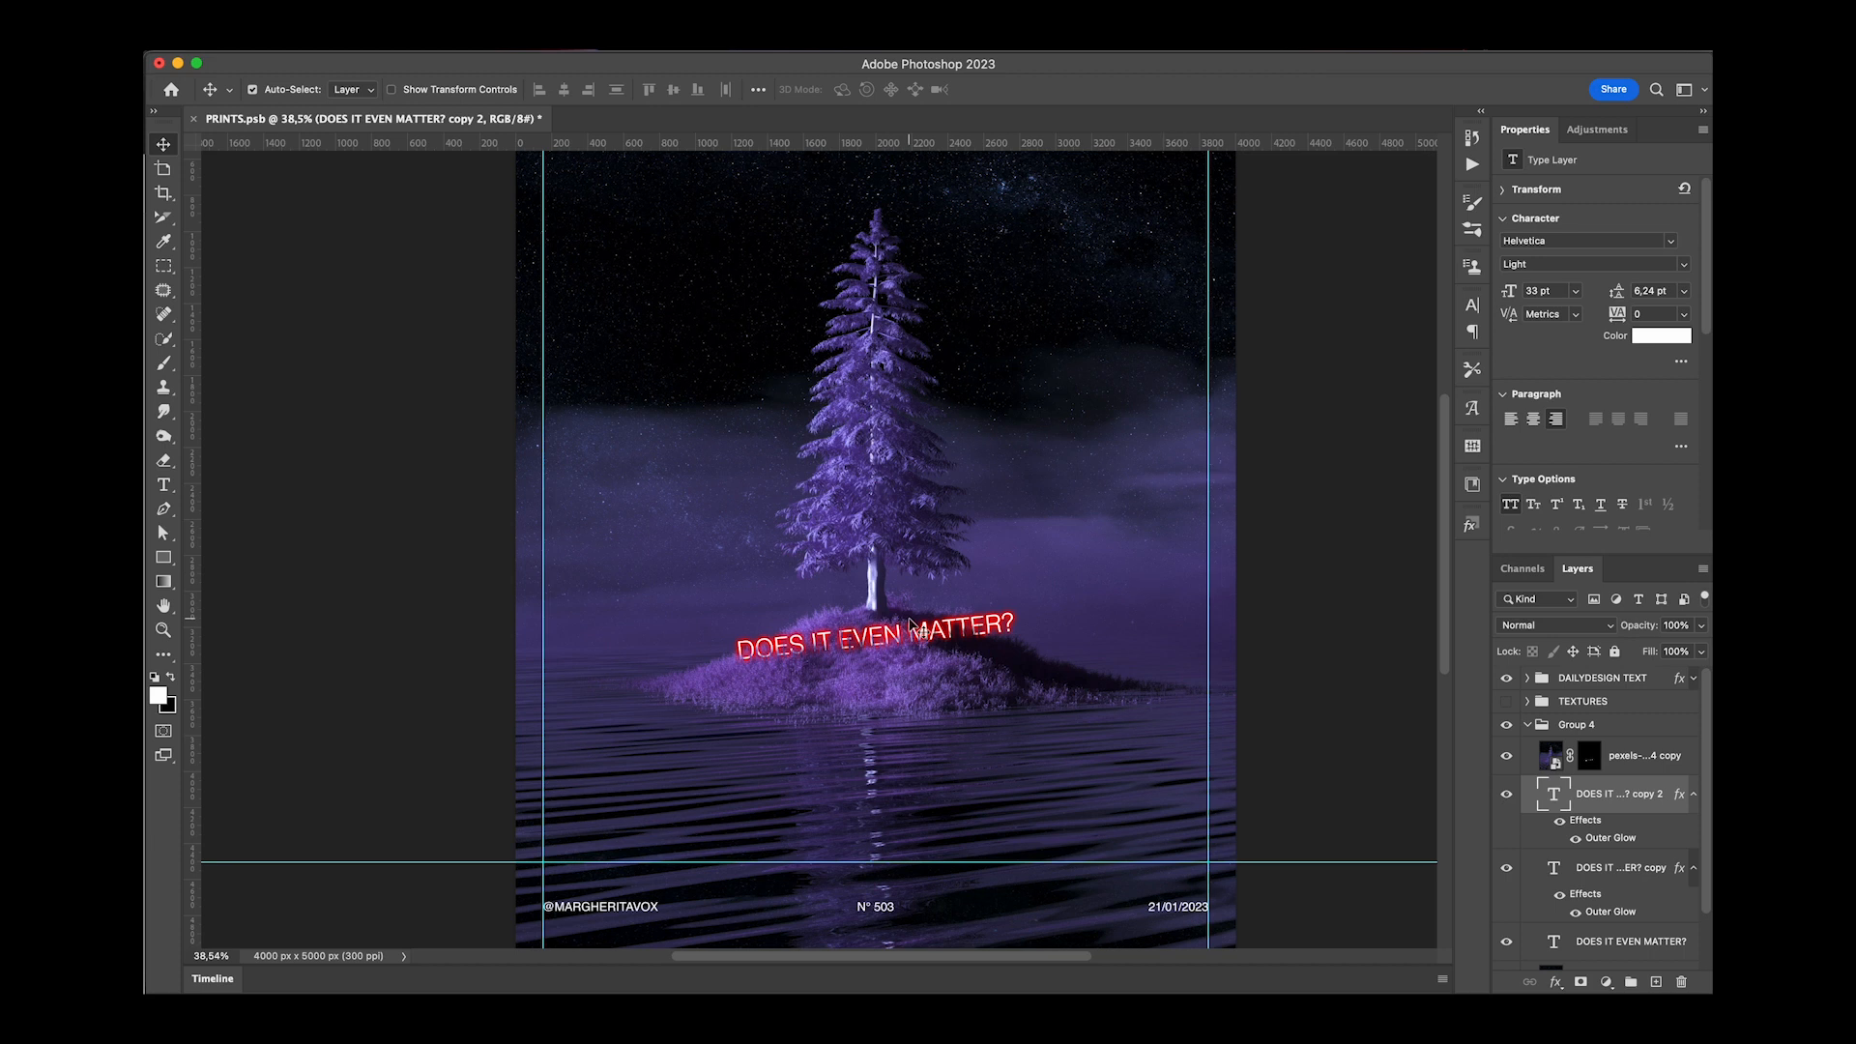
Paint more grass strokes on the photo copy's layer mask over the lower part of the glowing letters.
{"action": "left_click", "coordinate": [1591, 756]}
{"action": "scroll", "coordinate": [953, 650], "scroll_direction": "up", "scroll_amount": 5}
{"action": "key", "text": "b"}
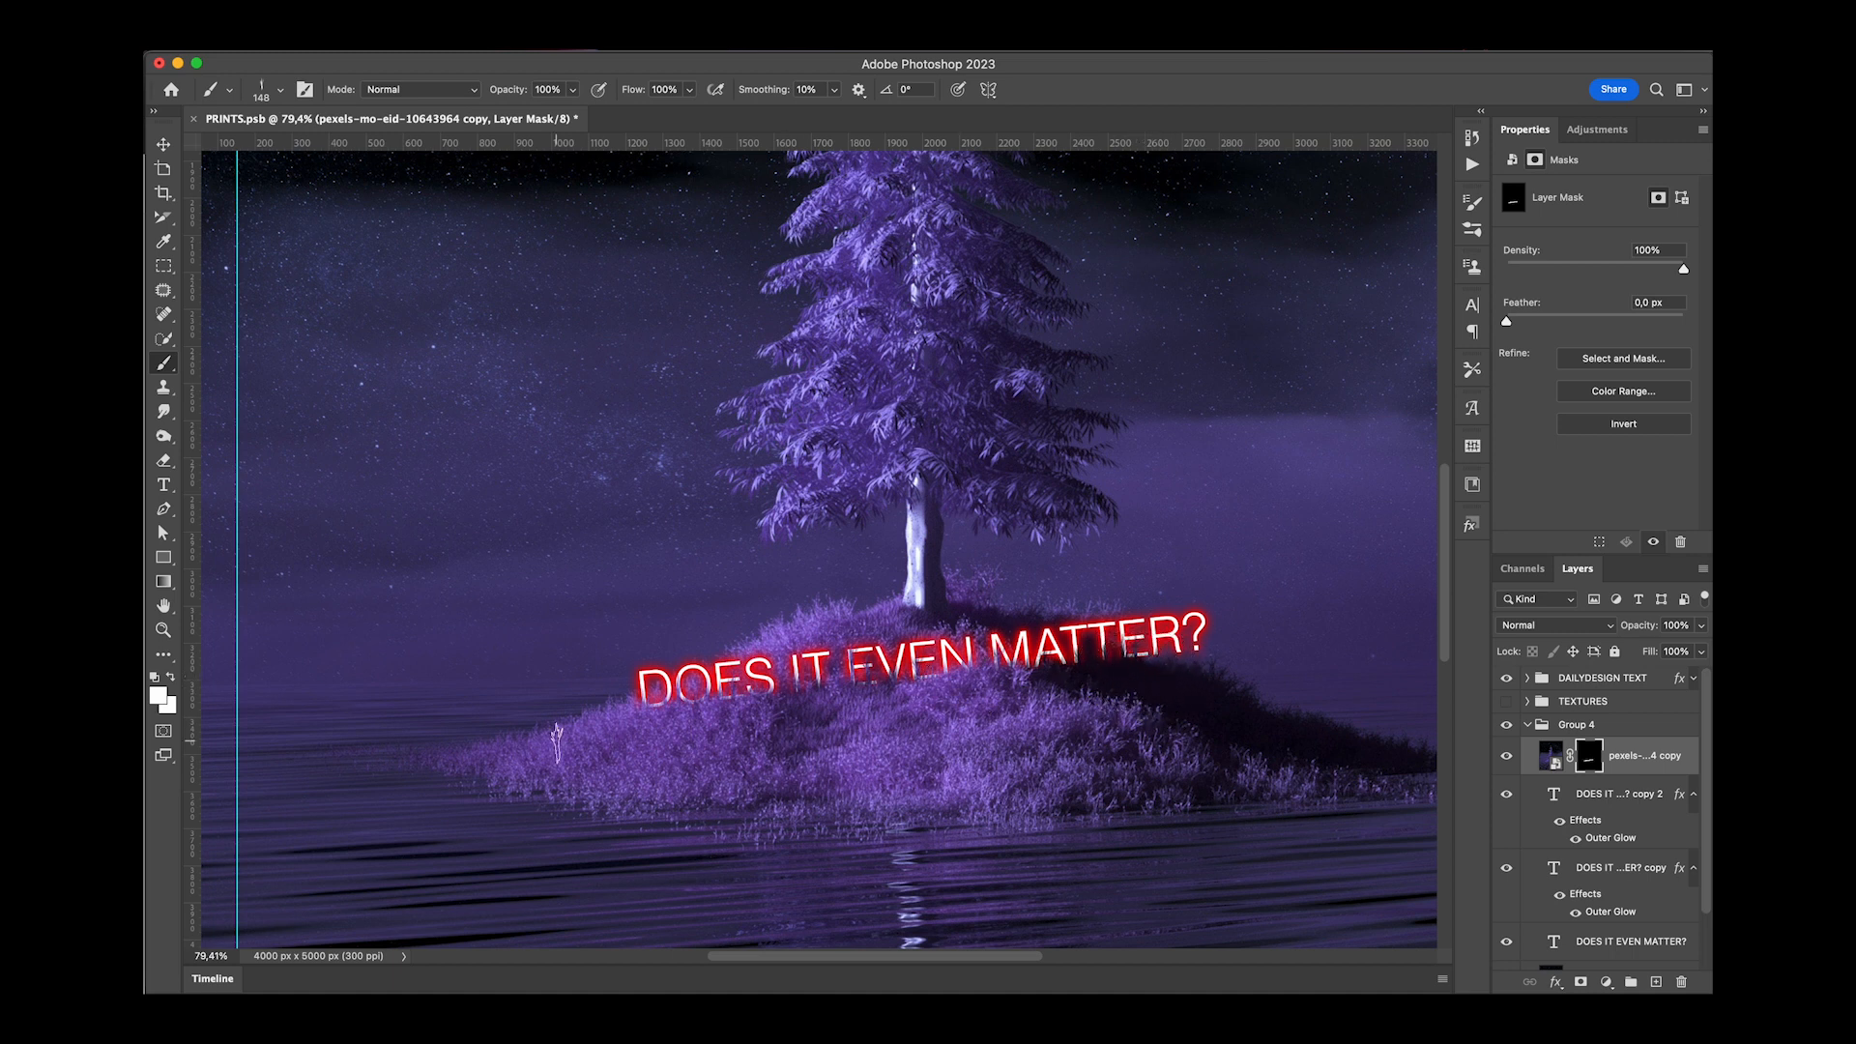
Draw a pen path along the text's lower edge and around the water area, and convert it into a selection.
{"action": "key", "text": "p"}
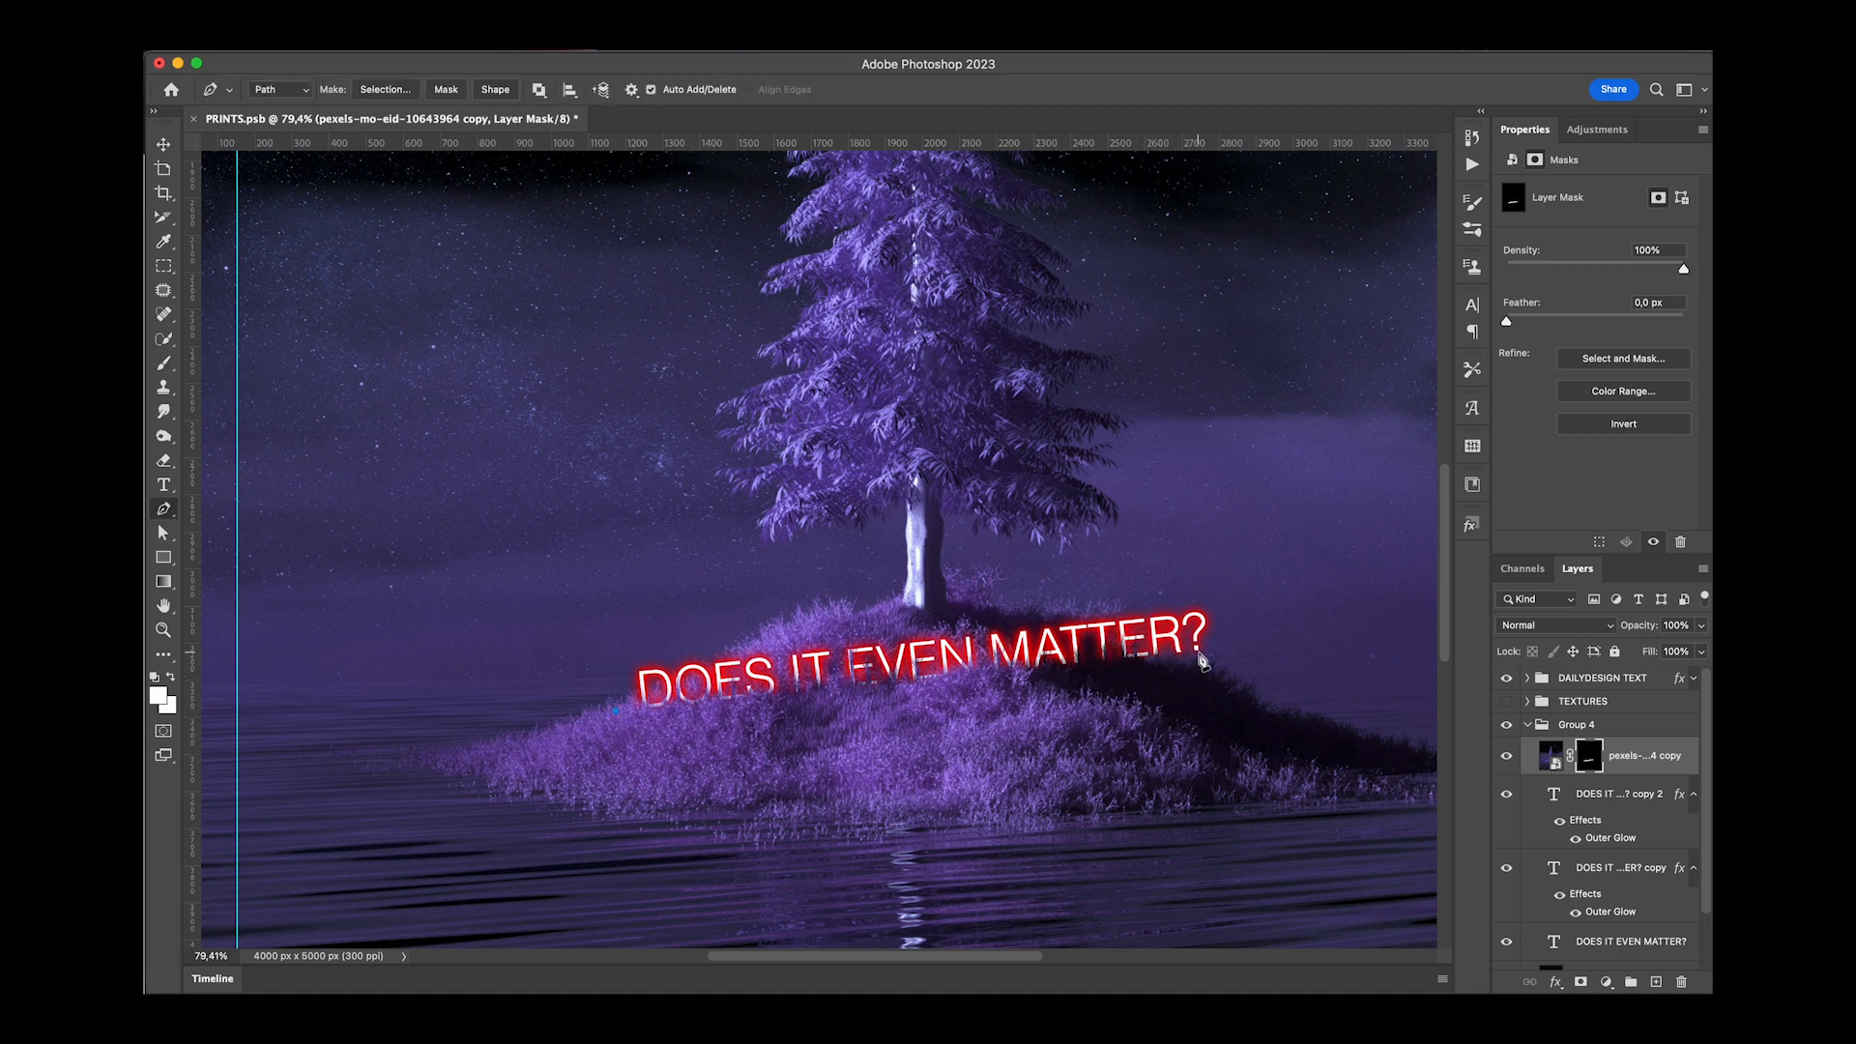
{"action": "scroll", "coordinate": [1359, 701], "scroll_direction": "down", "scroll_amount": 5}
{"action": "left_click", "coordinate": [1386, 694]}
{"action": "scroll", "coordinate": [1384, 843], "scroll_direction": "down", "scroll_amount": 3}
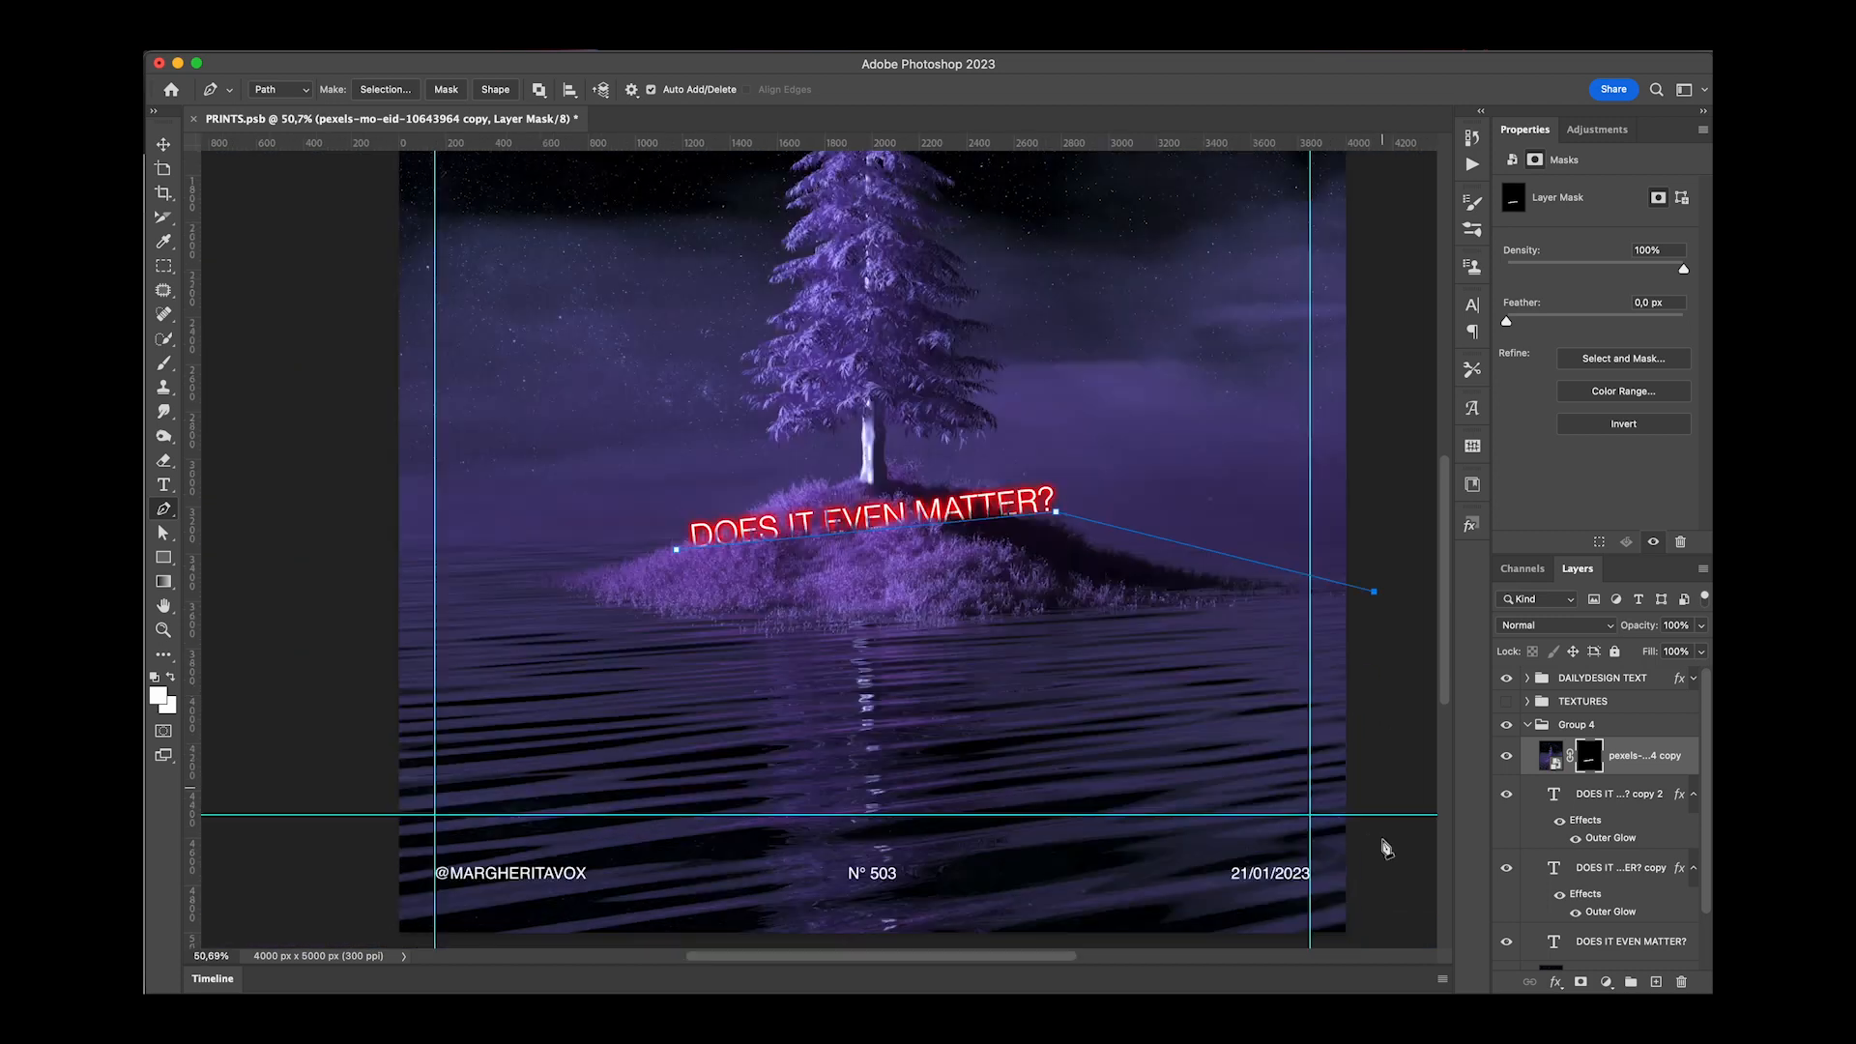
{"action": "left_click", "coordinate": [1355, 906]}
{"action": "left_click", "coordinate": [371, 910]}
{"action": "left_click", "coordinate": [360, 574]}
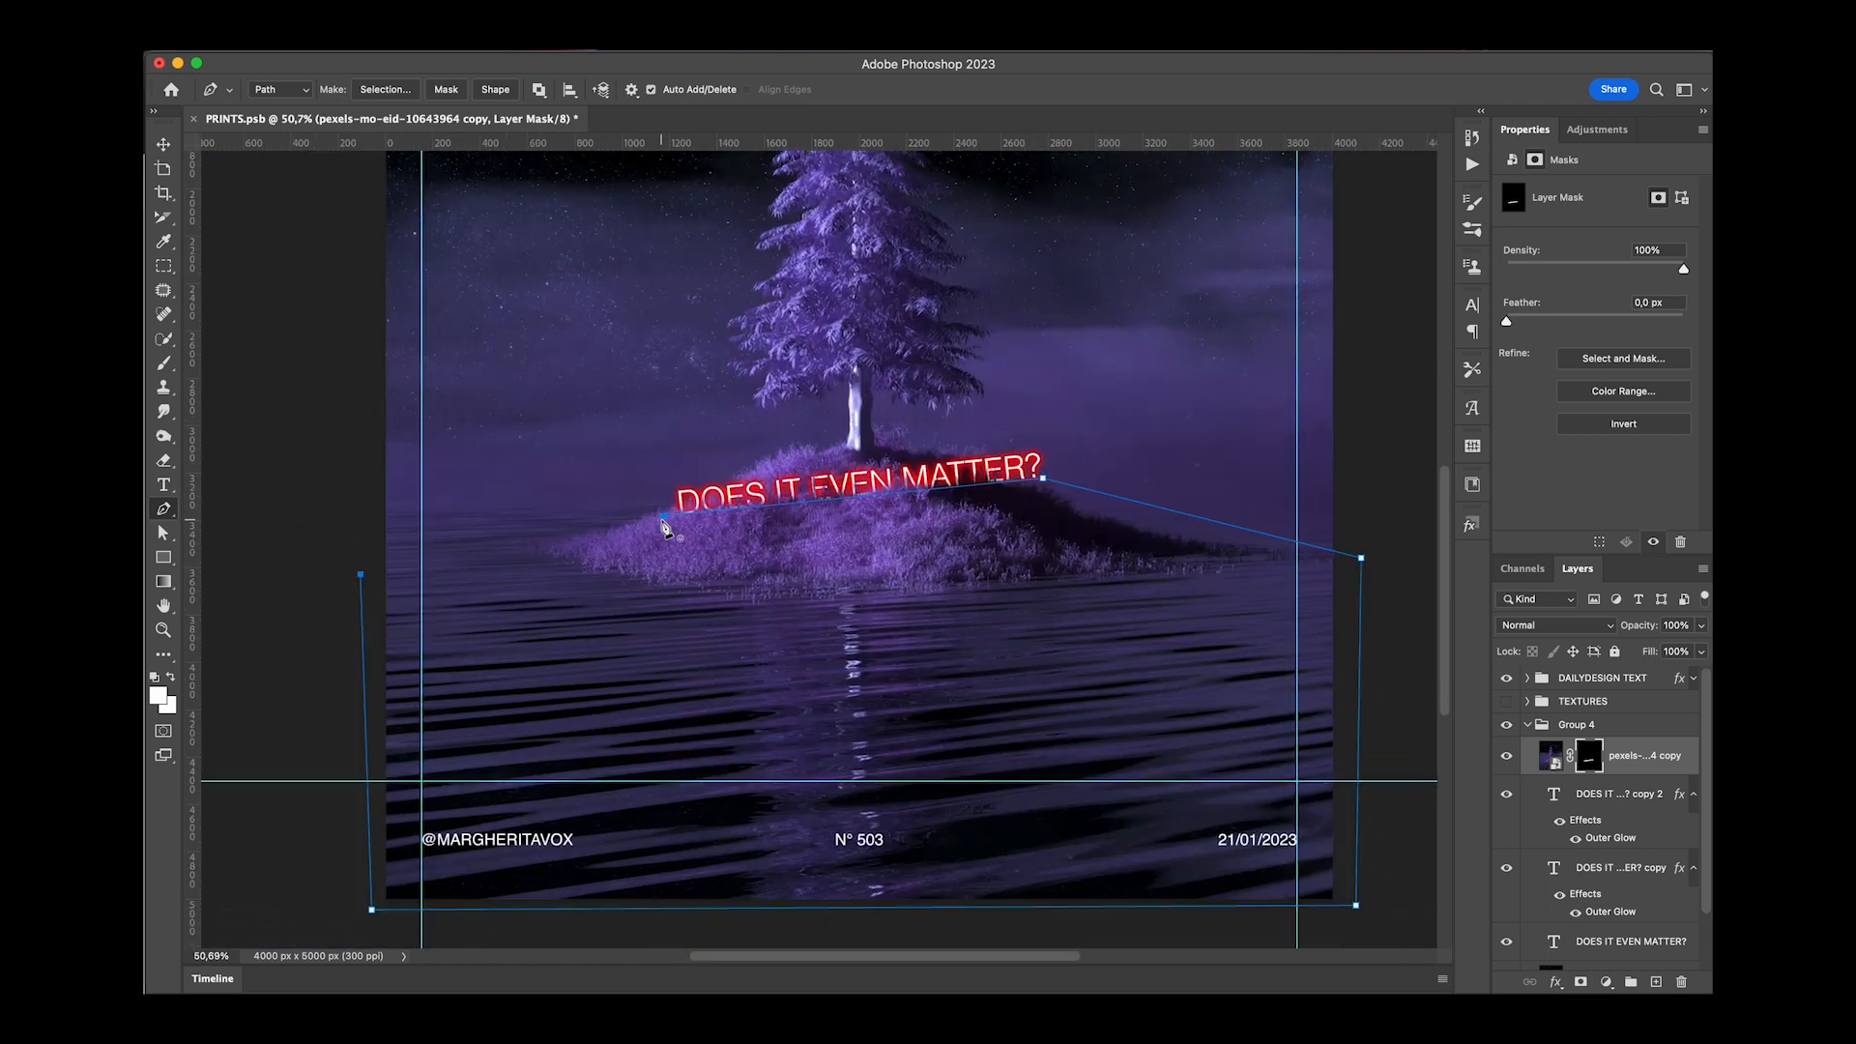
{"action": "left_click", "coordinate": [385, 89]}
{"action": "key", "text": "Return"}
Paint the selected island base and water white on the photo copy's layer mask with a large soft round brush, and deselect.
{"action": "key", "text": "b"}
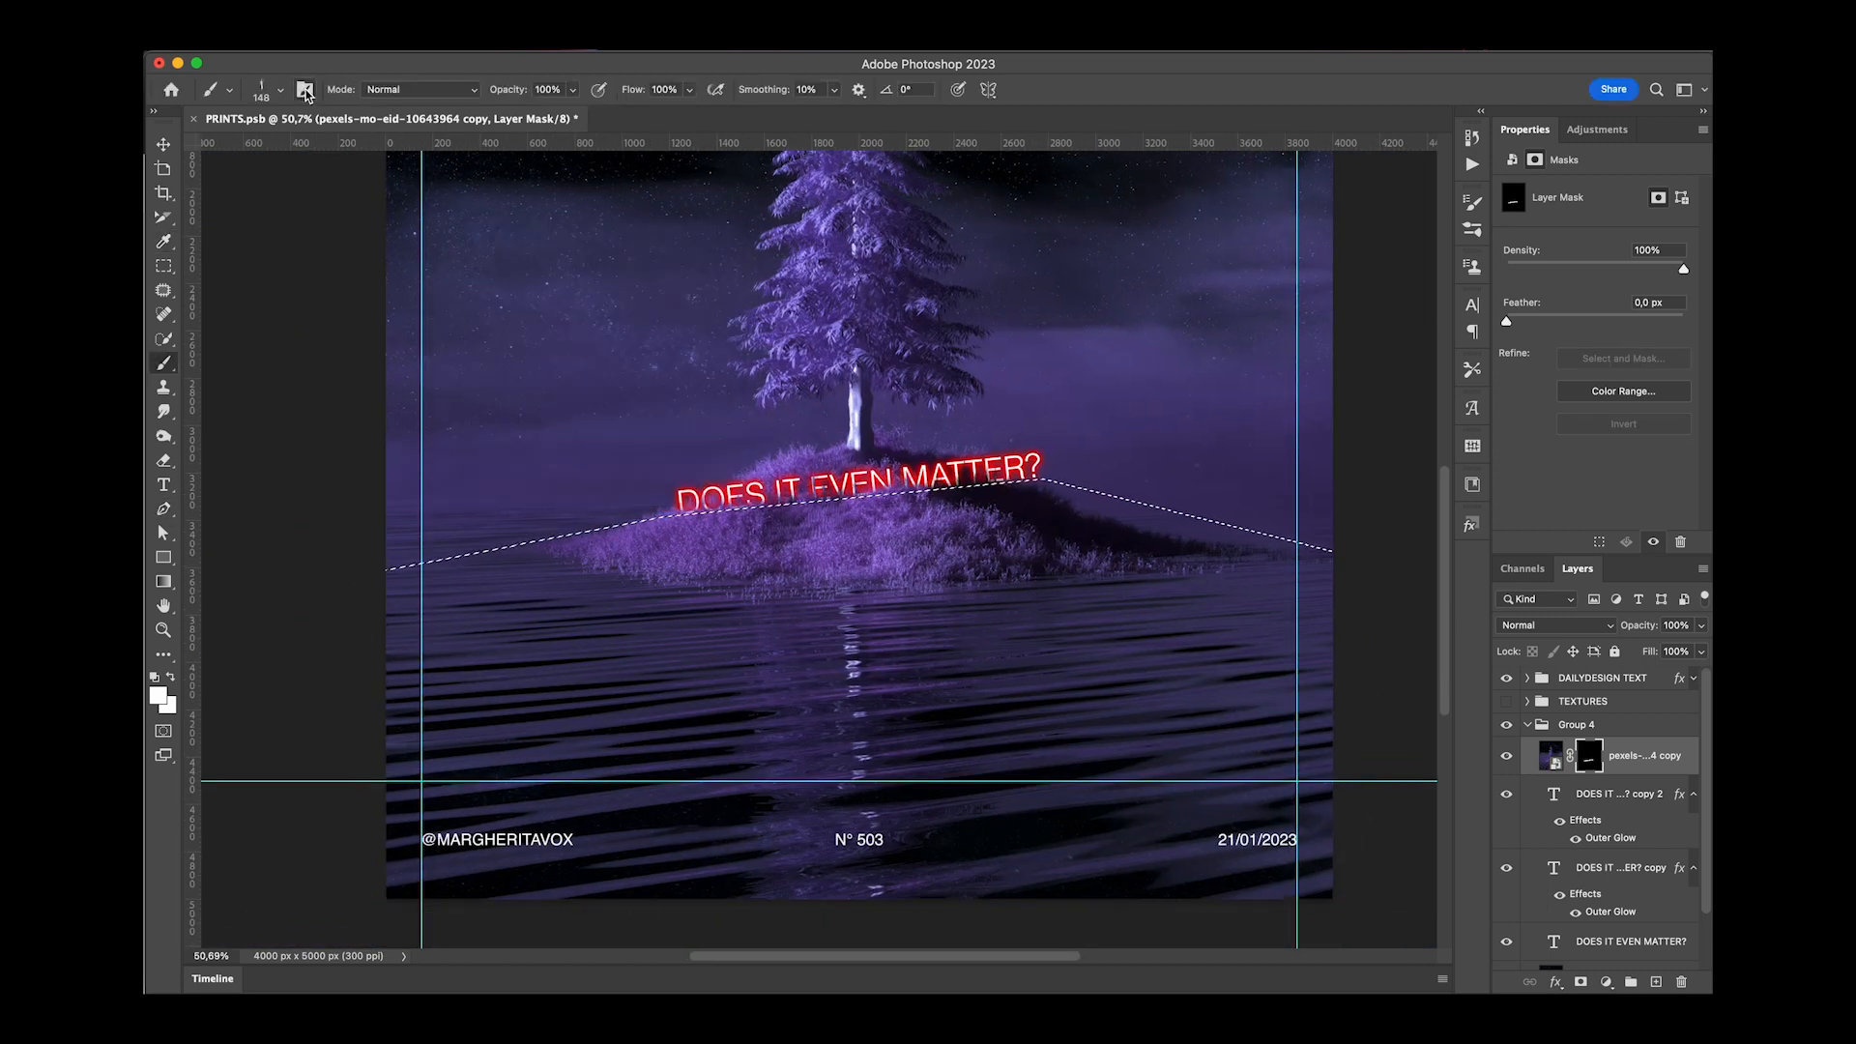
{"action": "left_click", "coordinate": [261, 89]}
{"action": "scroll", "coordinate": [183, 282], "scroll_direction": "up", "scroll_amount": 15}
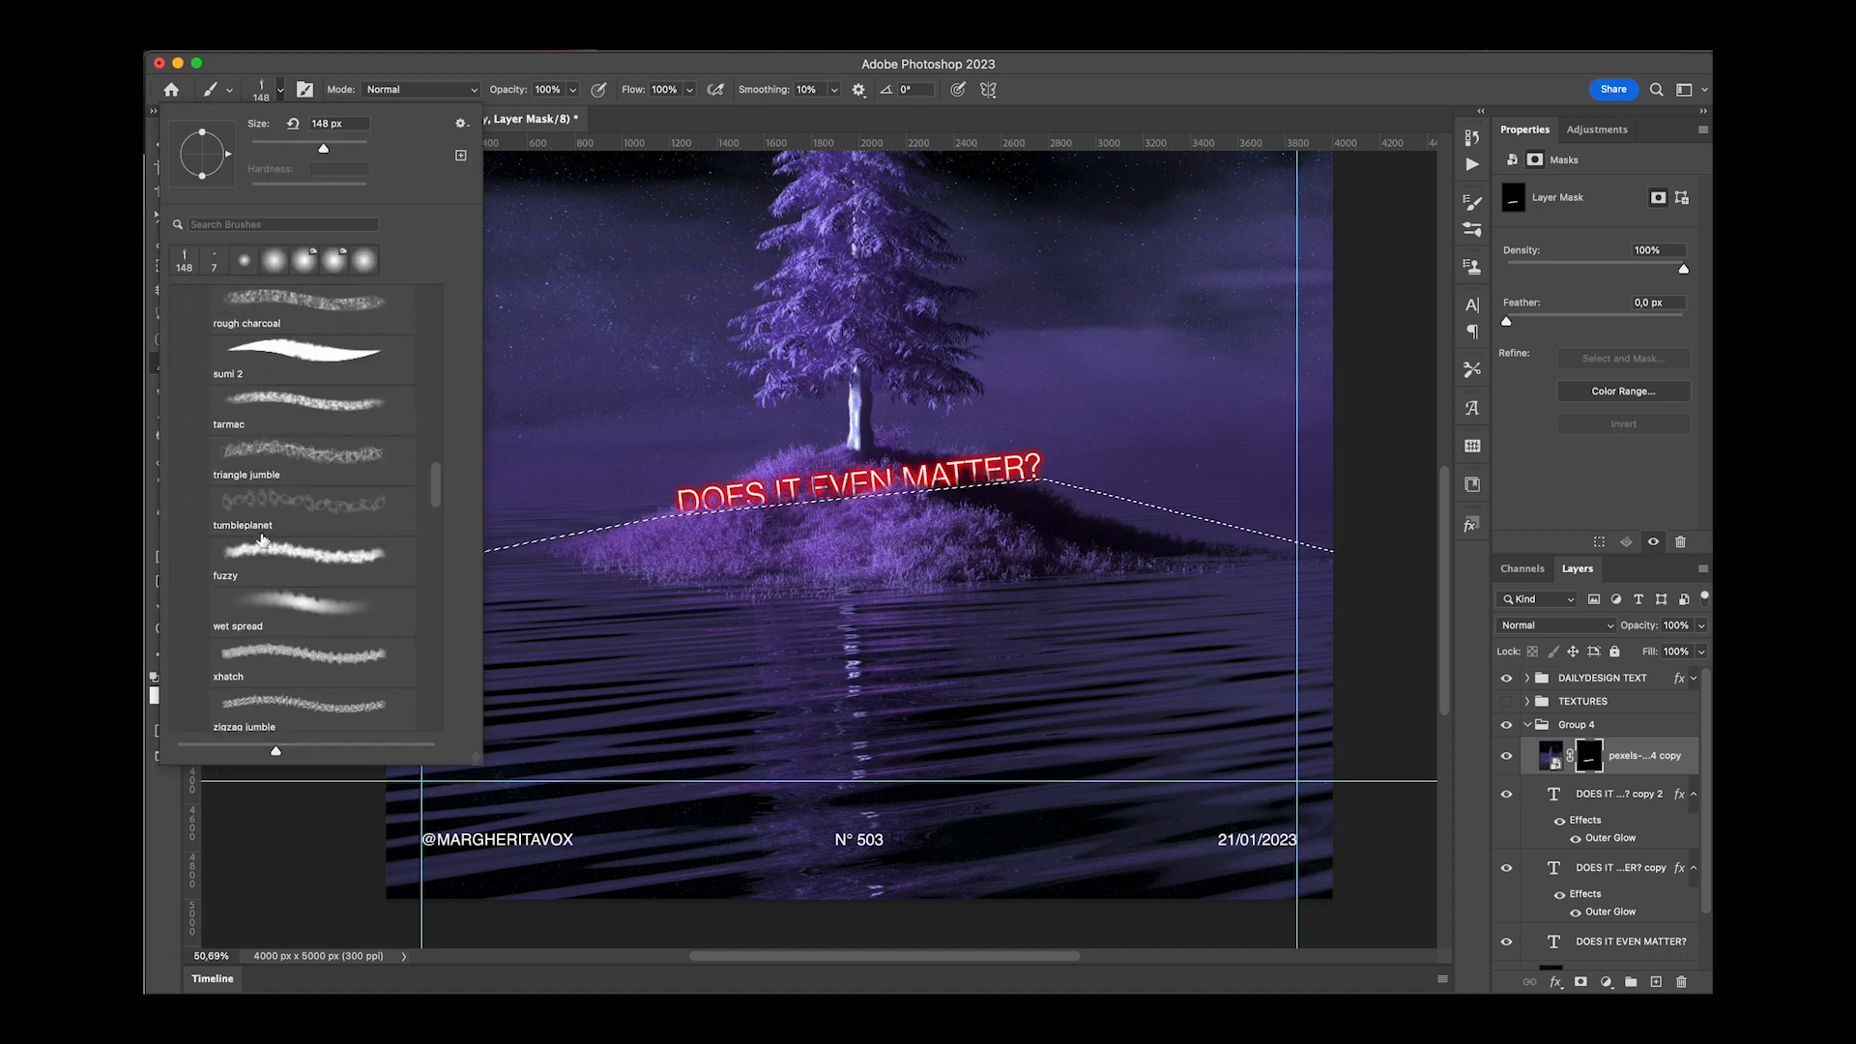
{"action": "left_click", "coordinate": [181, 299]}
{"action": "left_click", "coordinate": [238, 329]}
{"action": "left_click_drag", "start_coordinate": [664, 600], "coordinate": [963, 621]}
{"action": "mouse_move", "coordinate": [1276, 889]}
{"action": "left_mouse_down"}
{"action": "mouse_move", "coordinate": [369, 825]}
{"action": "mouse_move", "coordinate": [1211, 653]}
{"action": "mouse_move", "coordinate": [863, 651]}
{"action": "left_mouse_up"}
{"action": "key", "text": "ctrl+d"}
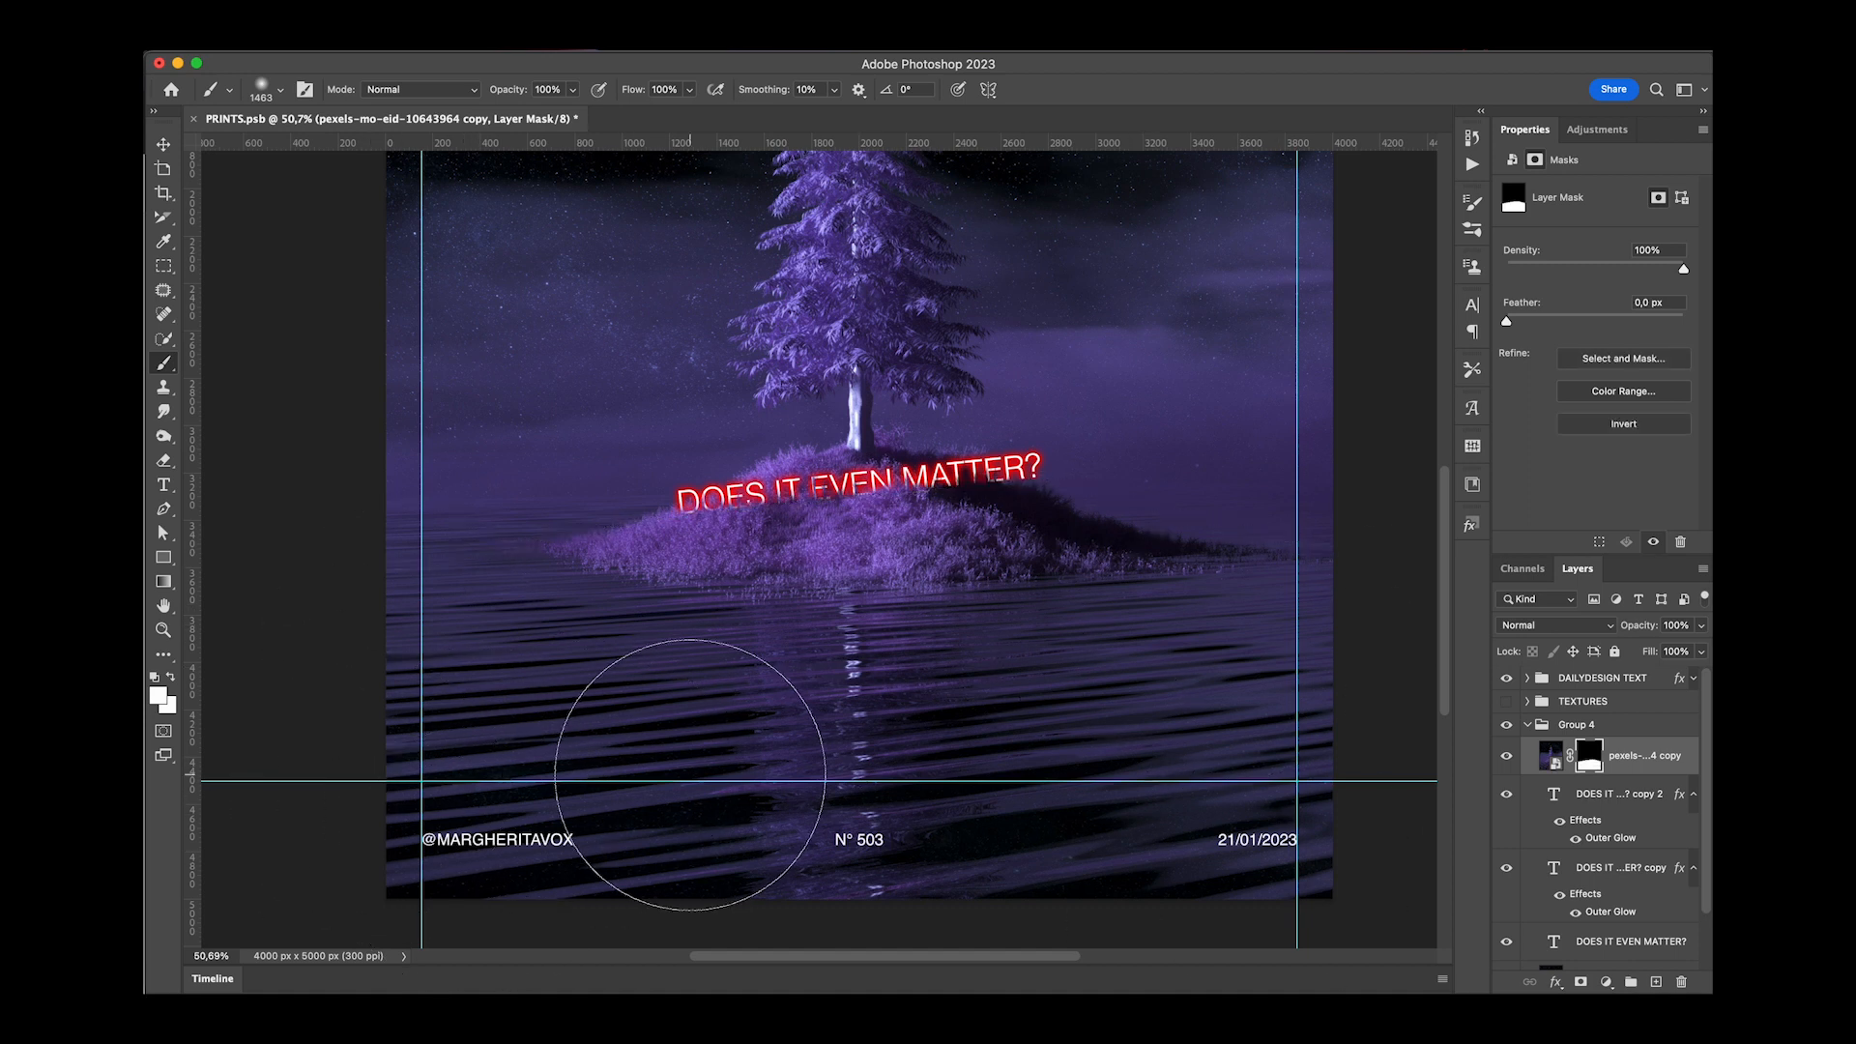
Add a red Inner Glow in Normal blend mode to the original "DOES IT EVEN MATTER?" text layer.
{"action": "key", "text": "v"}
{"action": "scroll", "coordinate": [816, 634], "scroll_direction": "up", "scroll_amount": 3}
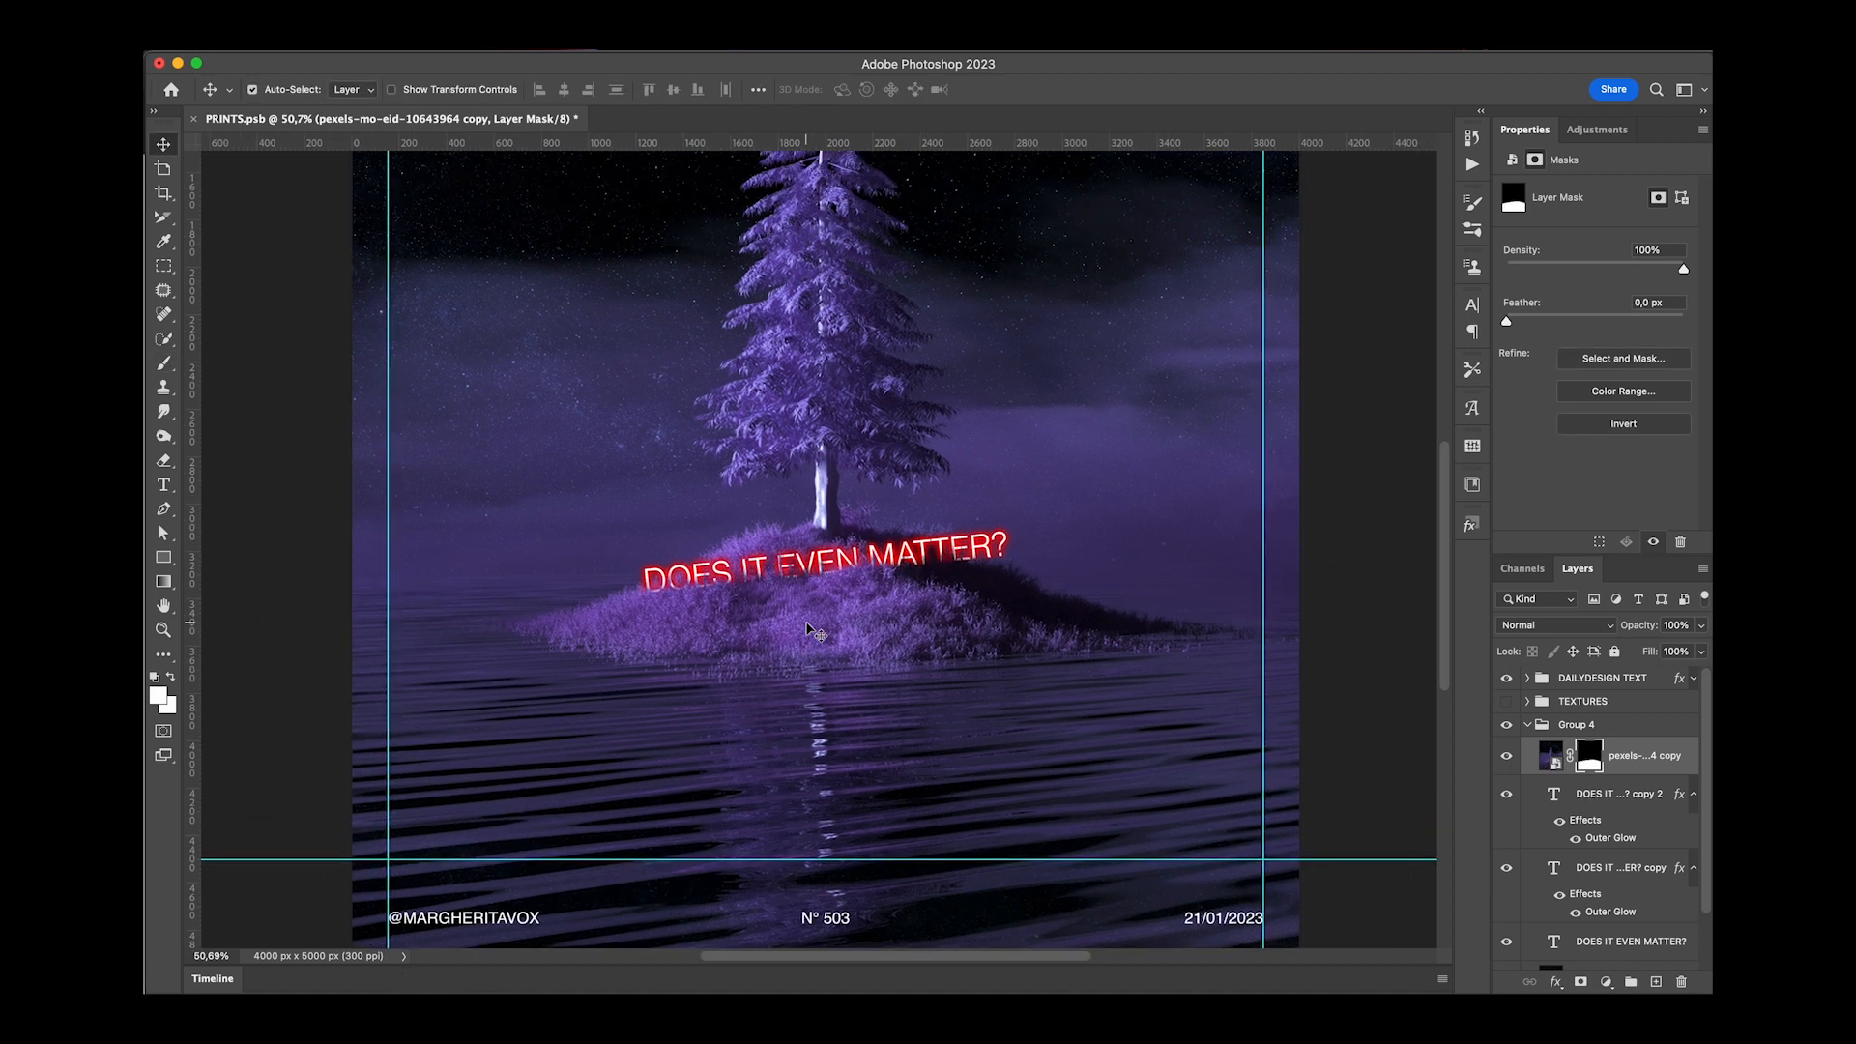
{"action": "scroll", "coordinate": [1613, 877], "scroll_direction": "down", "scroll_amount": 2}
{"action": "double_click", "coordinate": [1680, 884]}
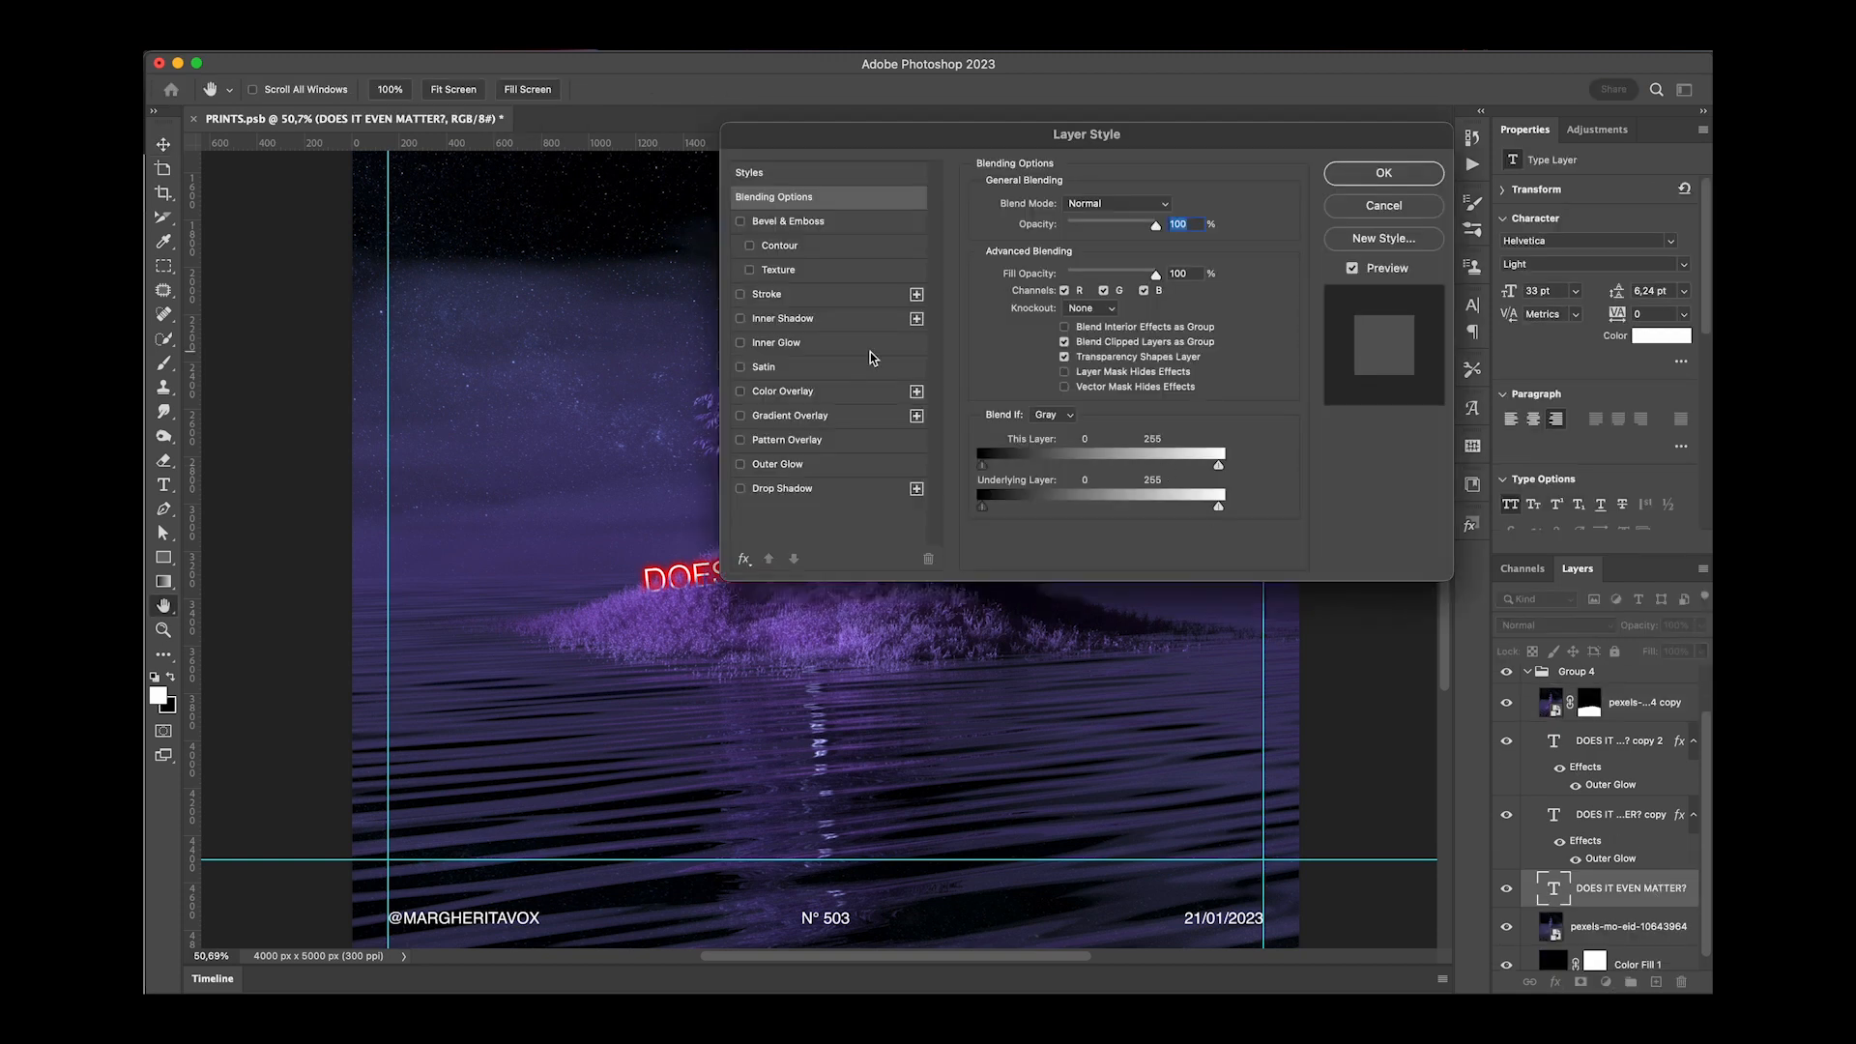
{"action": "left_click", "coordinate": [791, 344]}
{"action": "scroll", "coordinate": [694, 592], "scroll_direction": "up", "scroll_amount": 3}
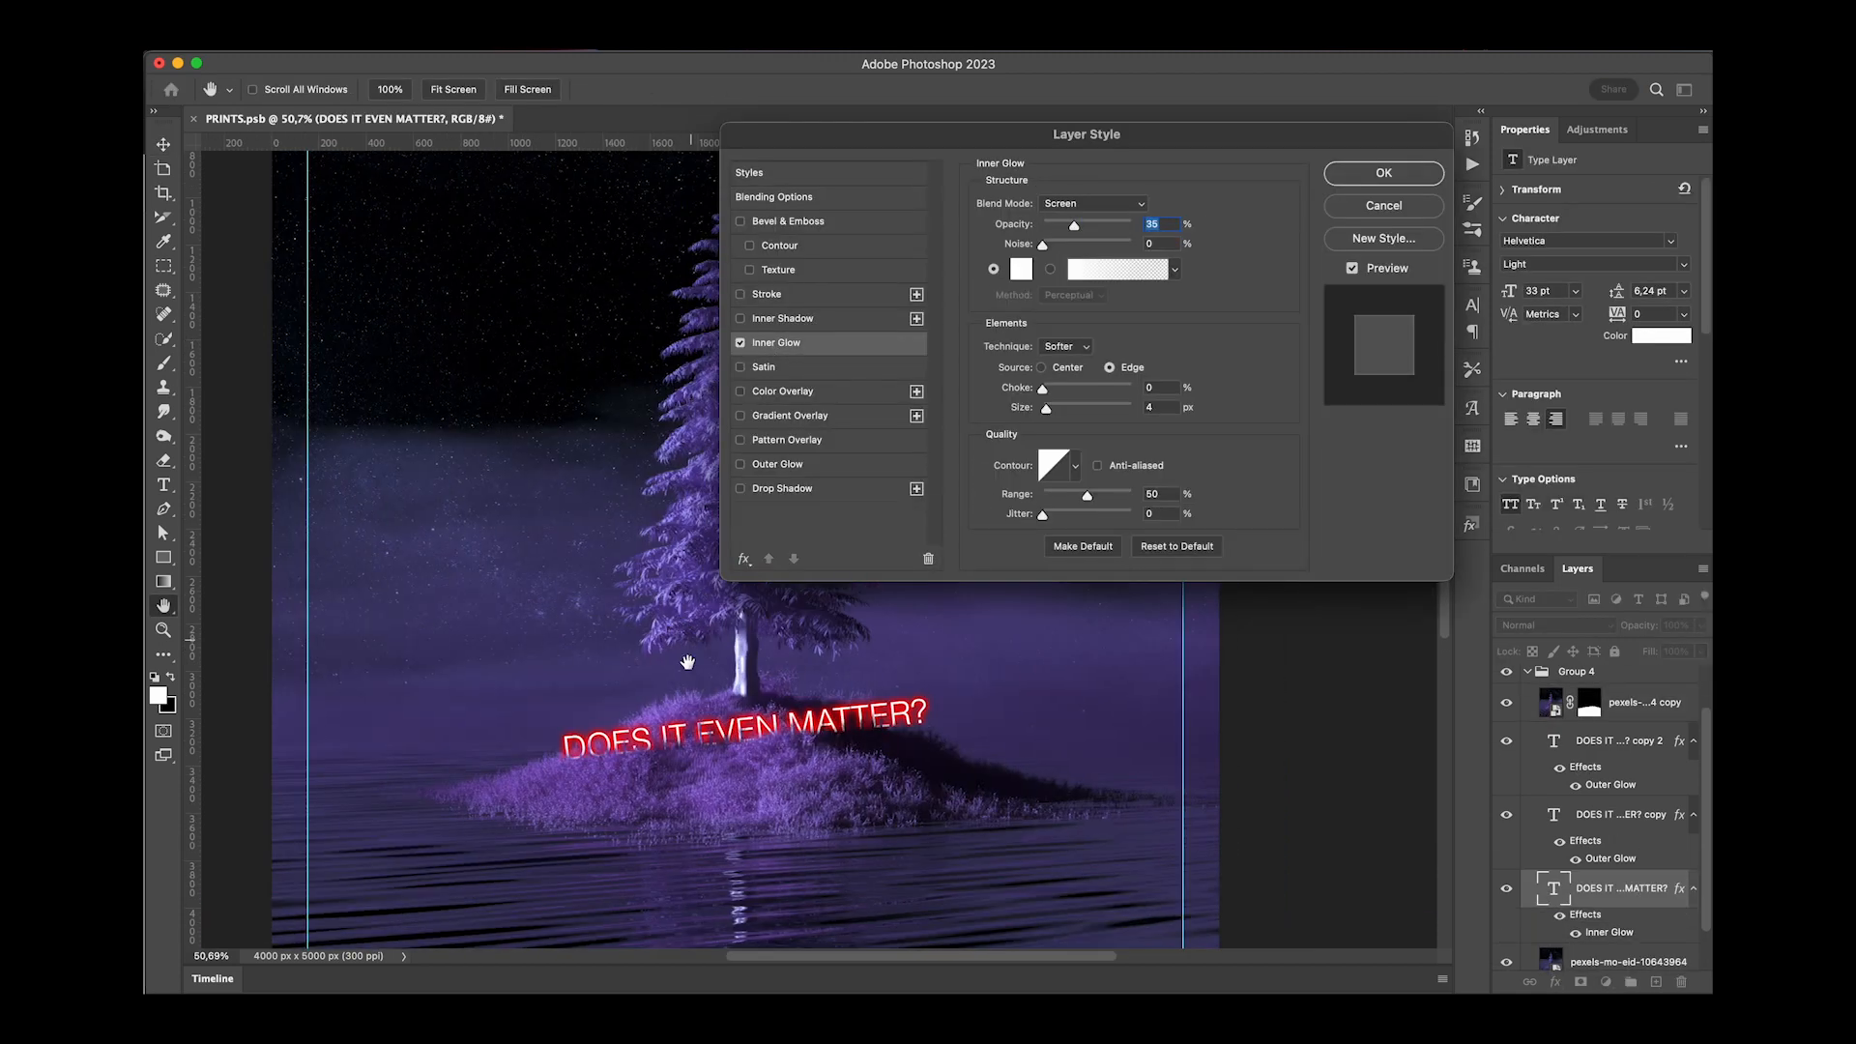
{"action": "scroll", "coordinate": [677, 713], "scroll_direction": "down", "scroll_amount": 1}
{"action": "left_click", "coordinate": [1093, 203]}
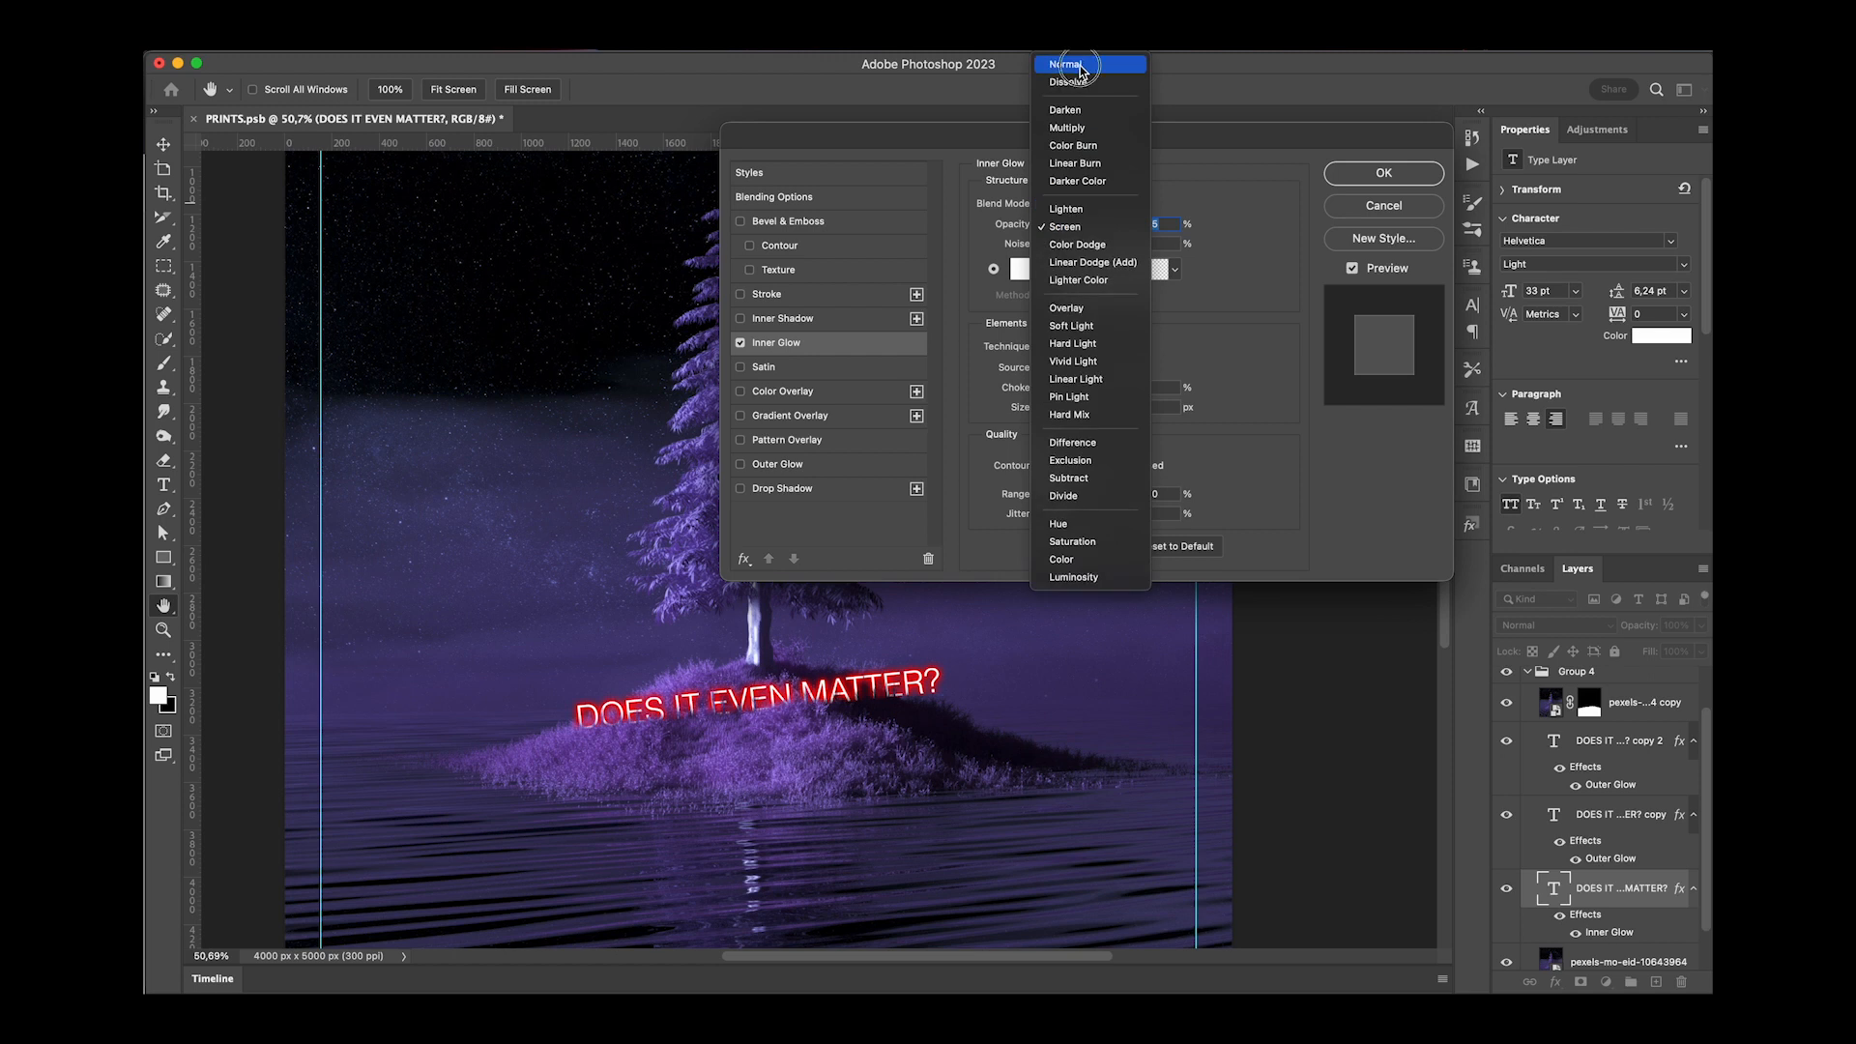
{"action": "left_click", "coordinate": [1083, 68]}
{"action": "left_click", "coordinate": [1021, 269]}
{"action": "left_click_drag", "start_coordinate": [634, 375], "coordinate": [677, 336]}
{"action": "left_click", "coordinate": [849, 273]}
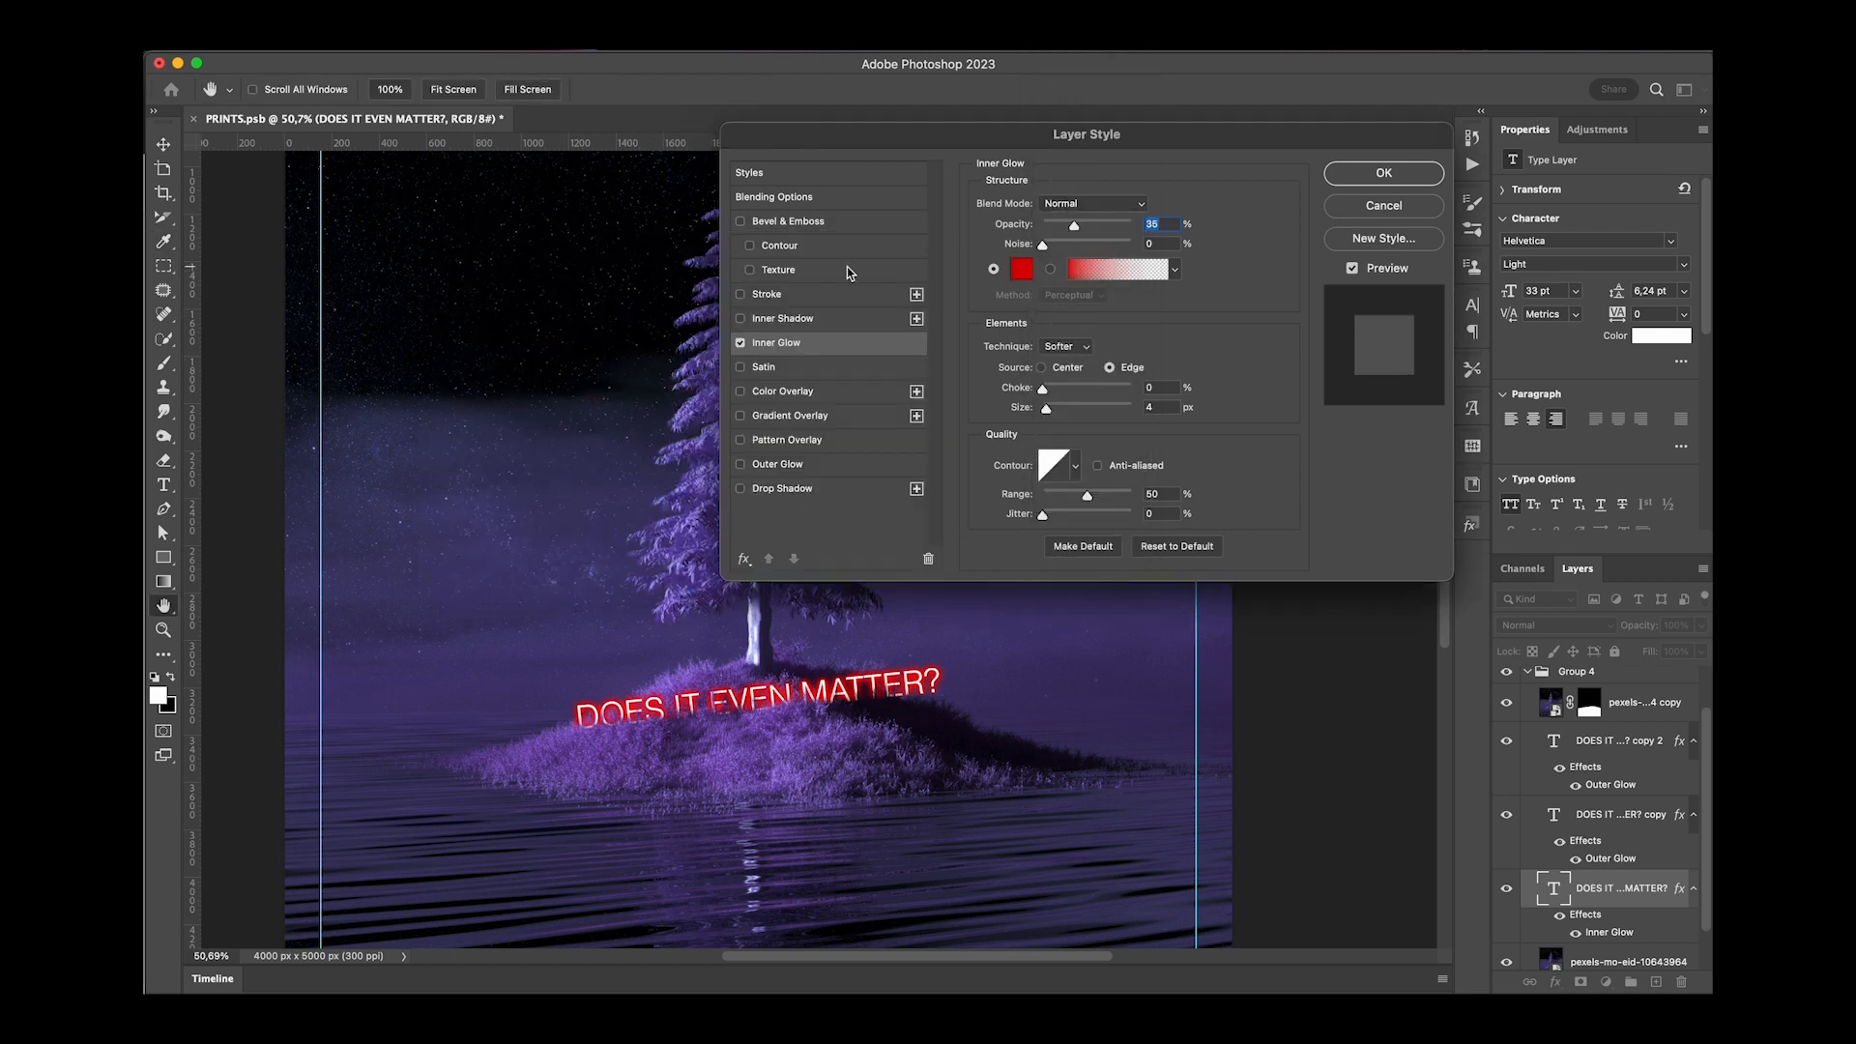
Set the Inner Glow to 100% opacity, 26% choke, 84 px size and 26% range.
{"action": "left_click_drag", "start_coordinate": [1045, 391], "coordinate": [1116, 395]}
{"action": "left_click", "coordinate": [1065, 349]}
{"action": "left_click", "coordinate": [1166, 321]}
{"action": "left_click_drag", "start_coordinate": [1076, 224], "coordinate": [1179, 227]}
{"action": "mouse_move", "coordinate": [1047, 412]}
{"action": "left_mouse_down"}
{"action": "mouse_move", "coordinate": [1112, 414]}
{"action": "mouse_move", "coordinate": [1080, 415]}
{"action": "left_mouse_up"}
{"action": "left_click_drag", "start_coordinate": [1087, 499], "coordinate": [1067, 503]}
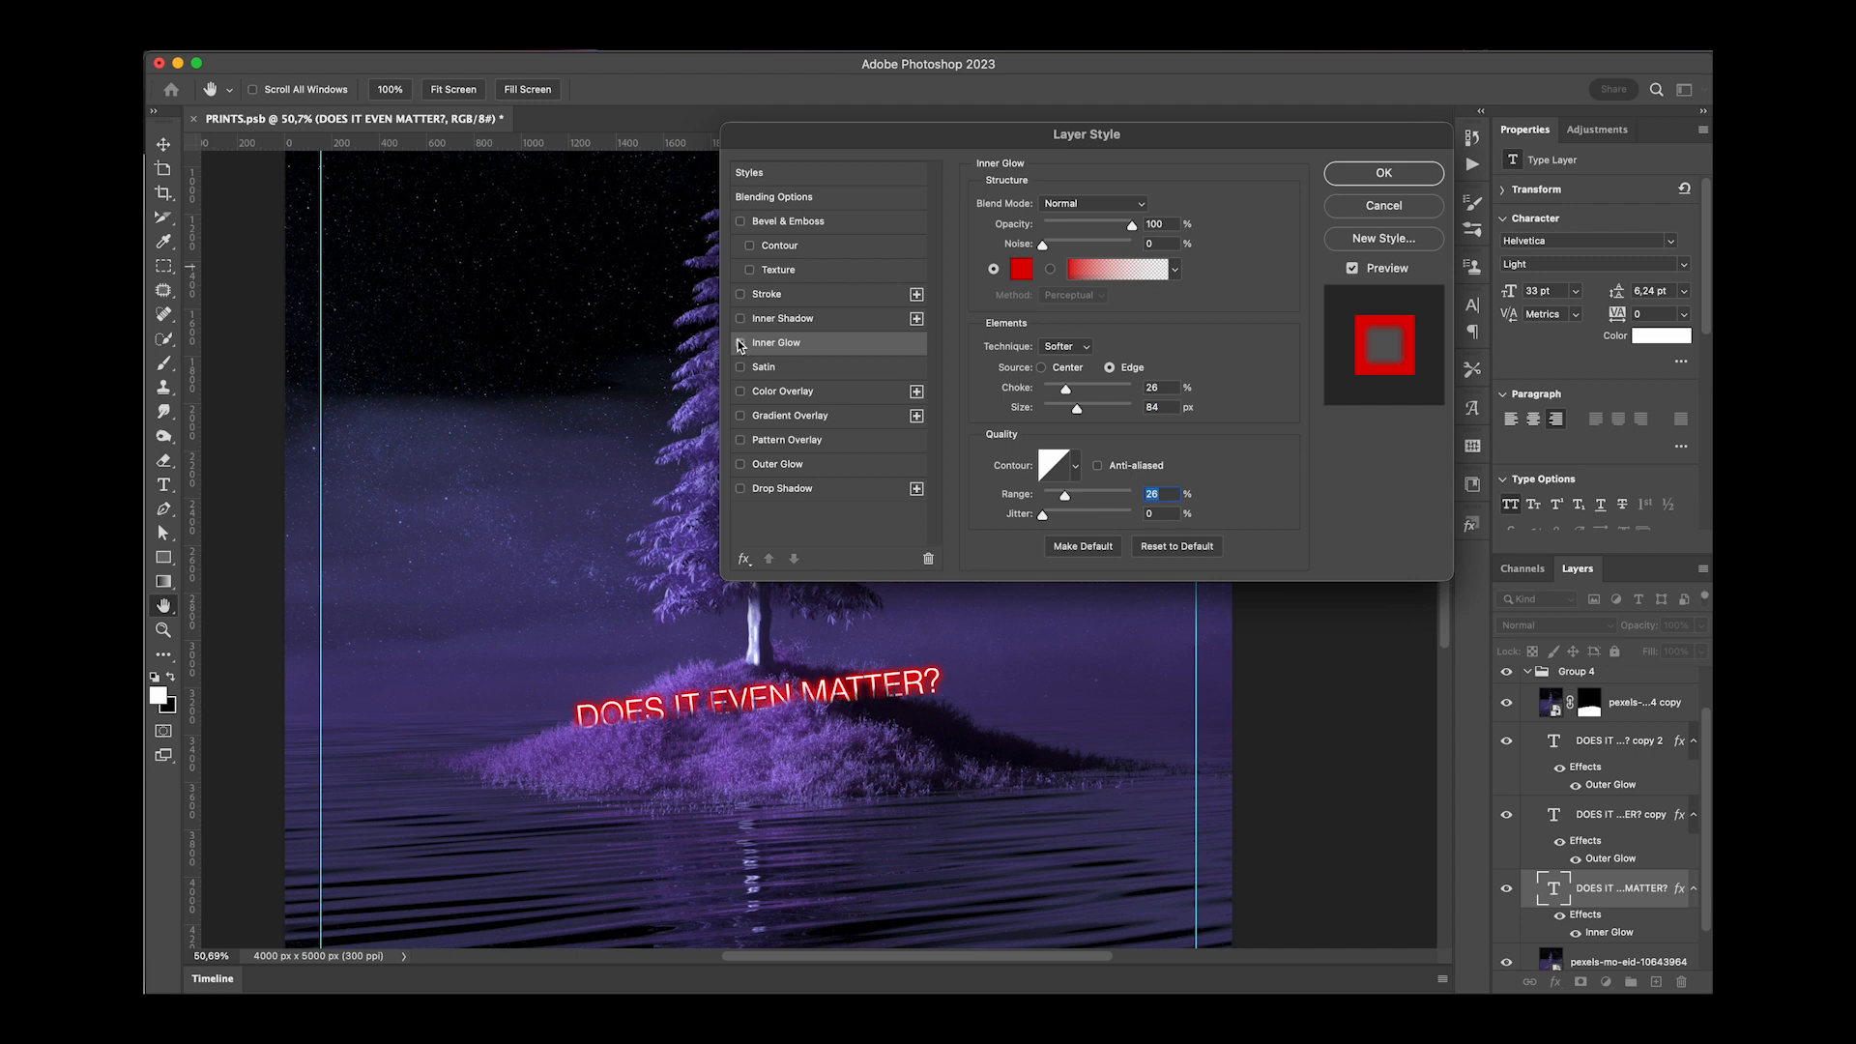
Try a red (ff0000) Inner Shadow at 100% opacity and 36 px distance on the text in place of the Inner Glow.
{"action": "left_click", "coordinate": [739, 344]}
{"action": "left_click", "coordinate": [778, 319]}
{"action": "left_click", "coordinate": [1167, 206]}
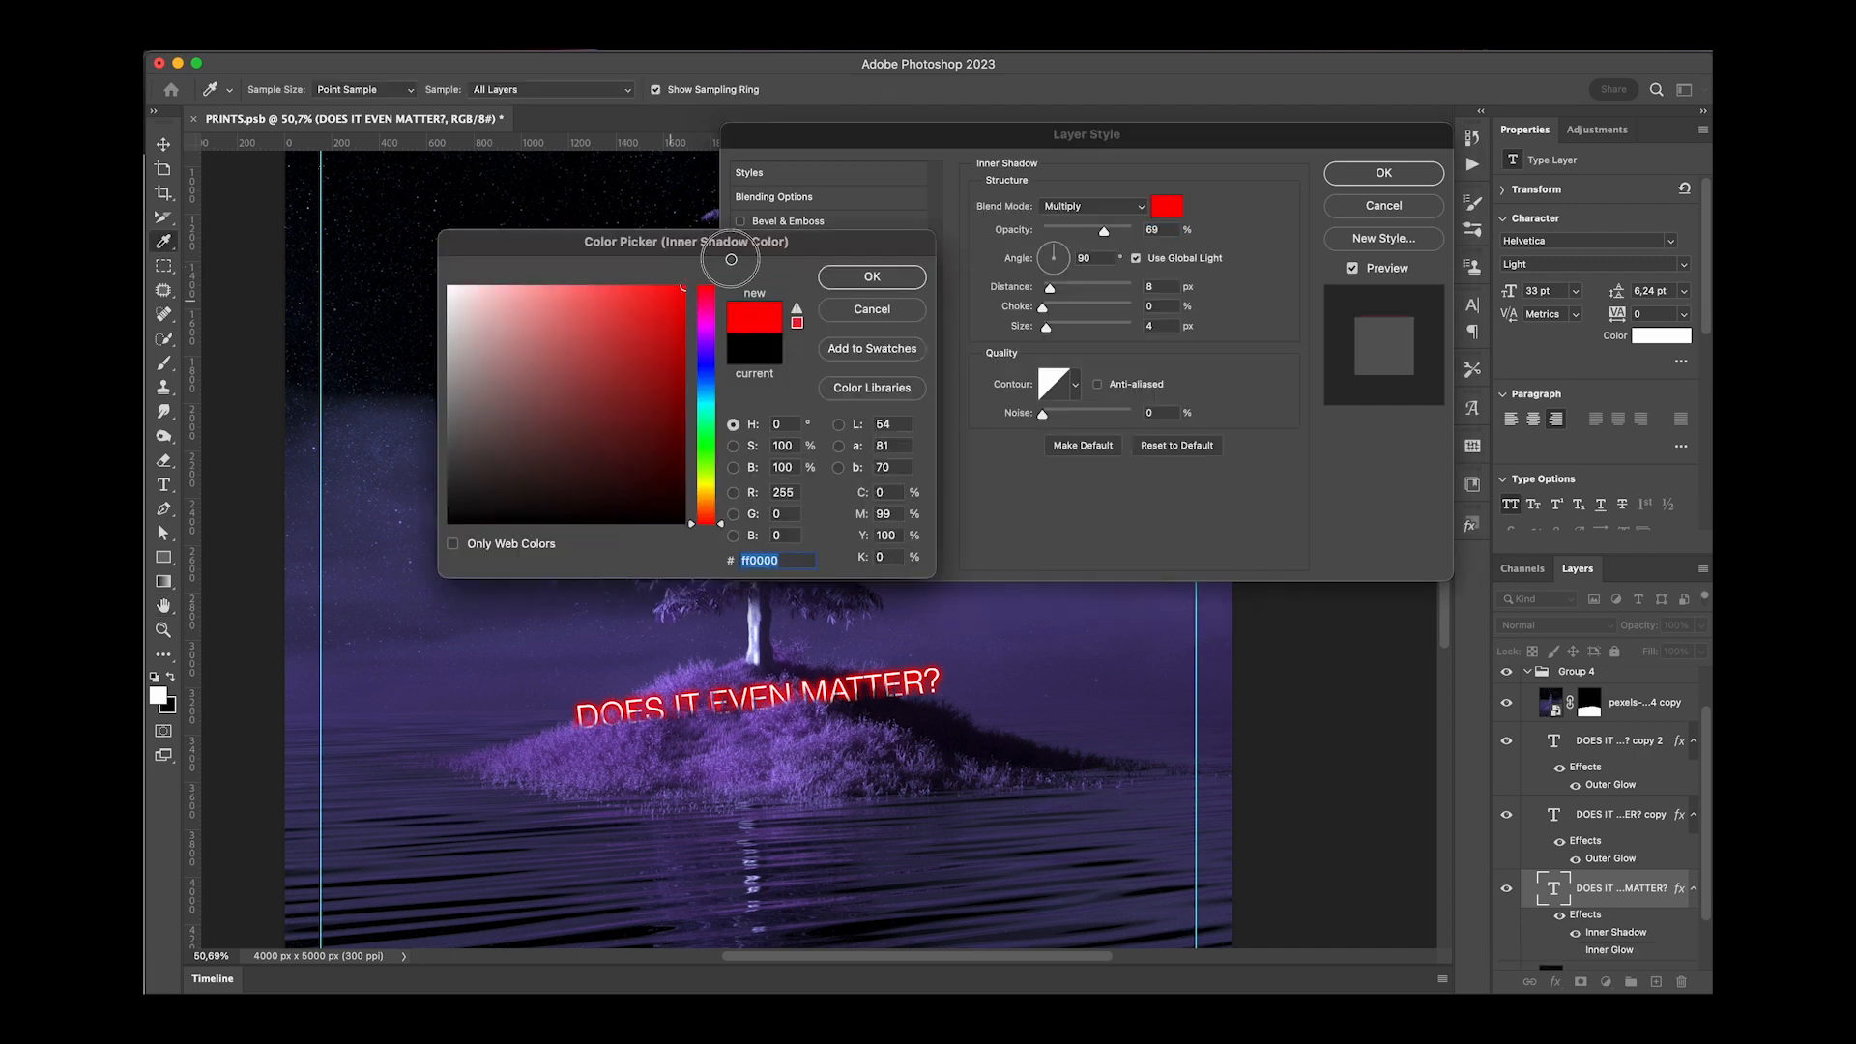
{"action": "left_click", "coordinate": [863, 272]}
{"action": "left_click_drag", "start_coordinate": [1053, 290], "coordinate": [1082, 332]}
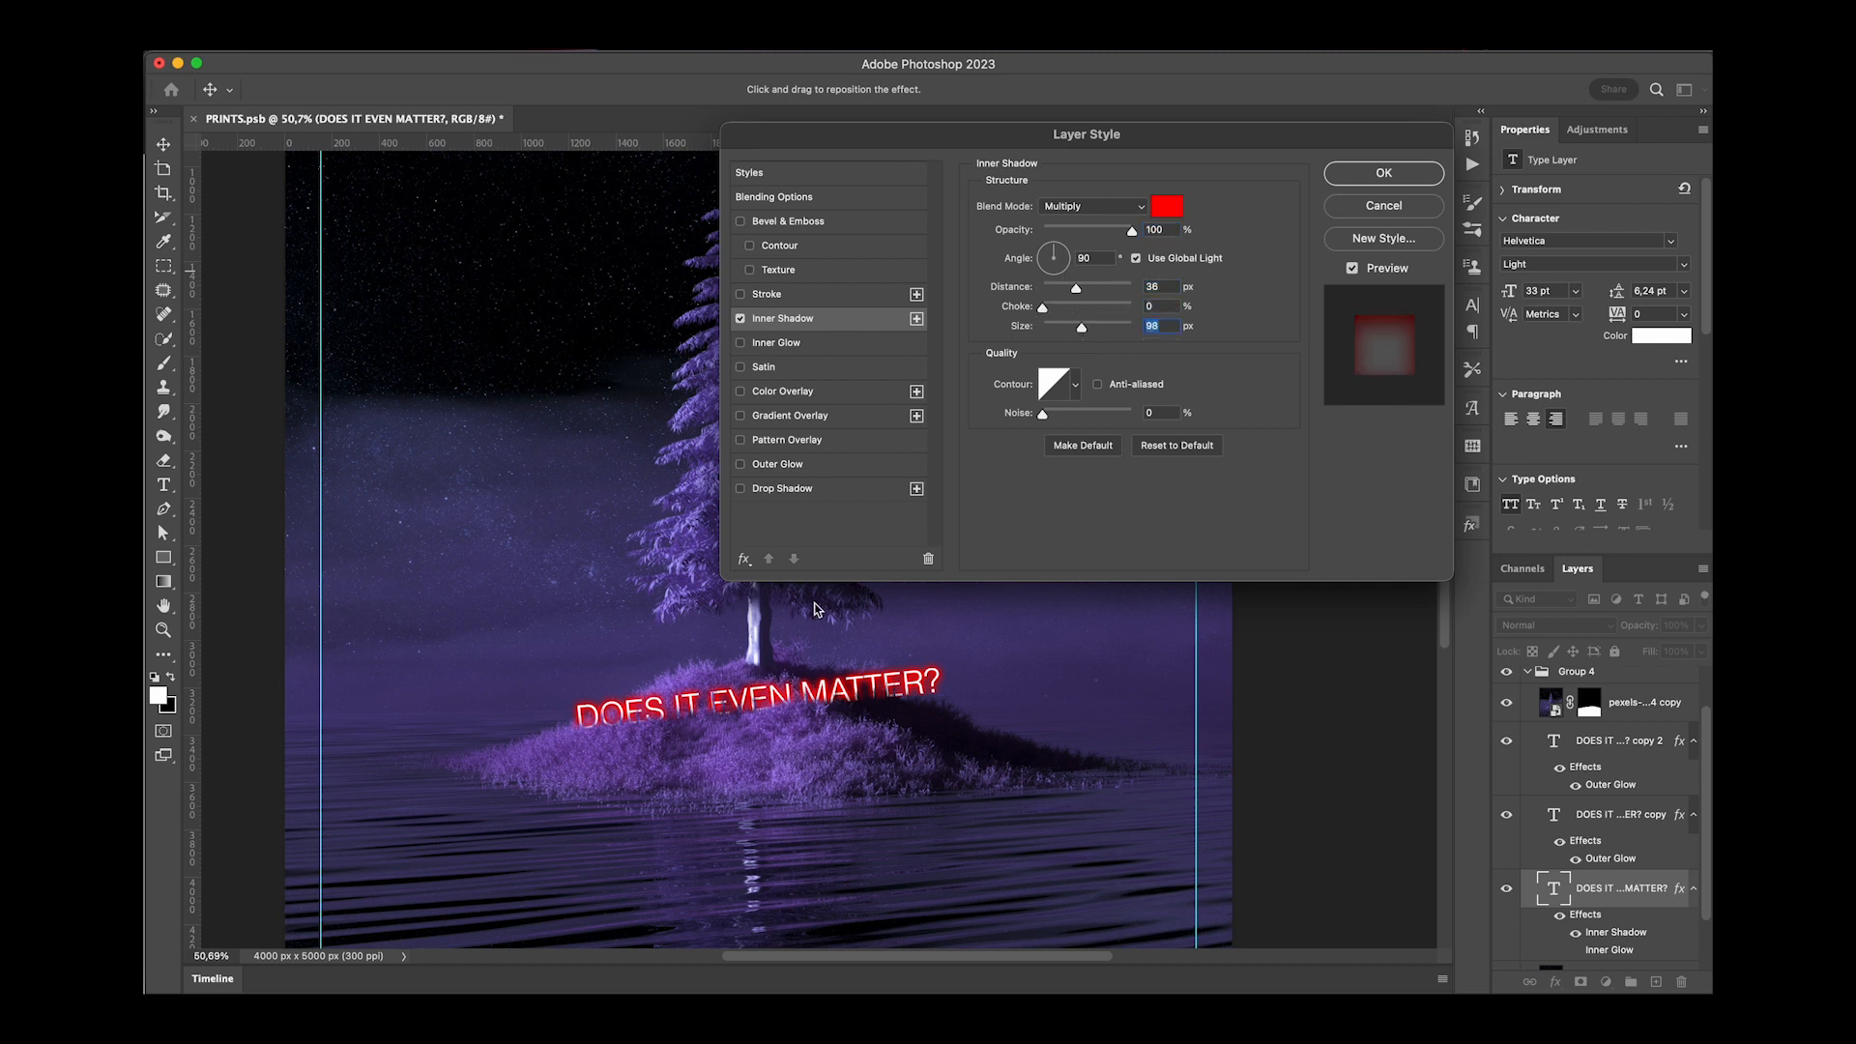
{"action": "left_click", "coordinate": [1383, 173]}
Move the original text layer above its two Outer Glow copies, keeping its Normal blend mode.
{"action": "left_click_drag", "start_coordinate": [1633, 887], "coordinate": [1613, 741]}
{"action": "left_click", "coordinate": [1568, 626]}
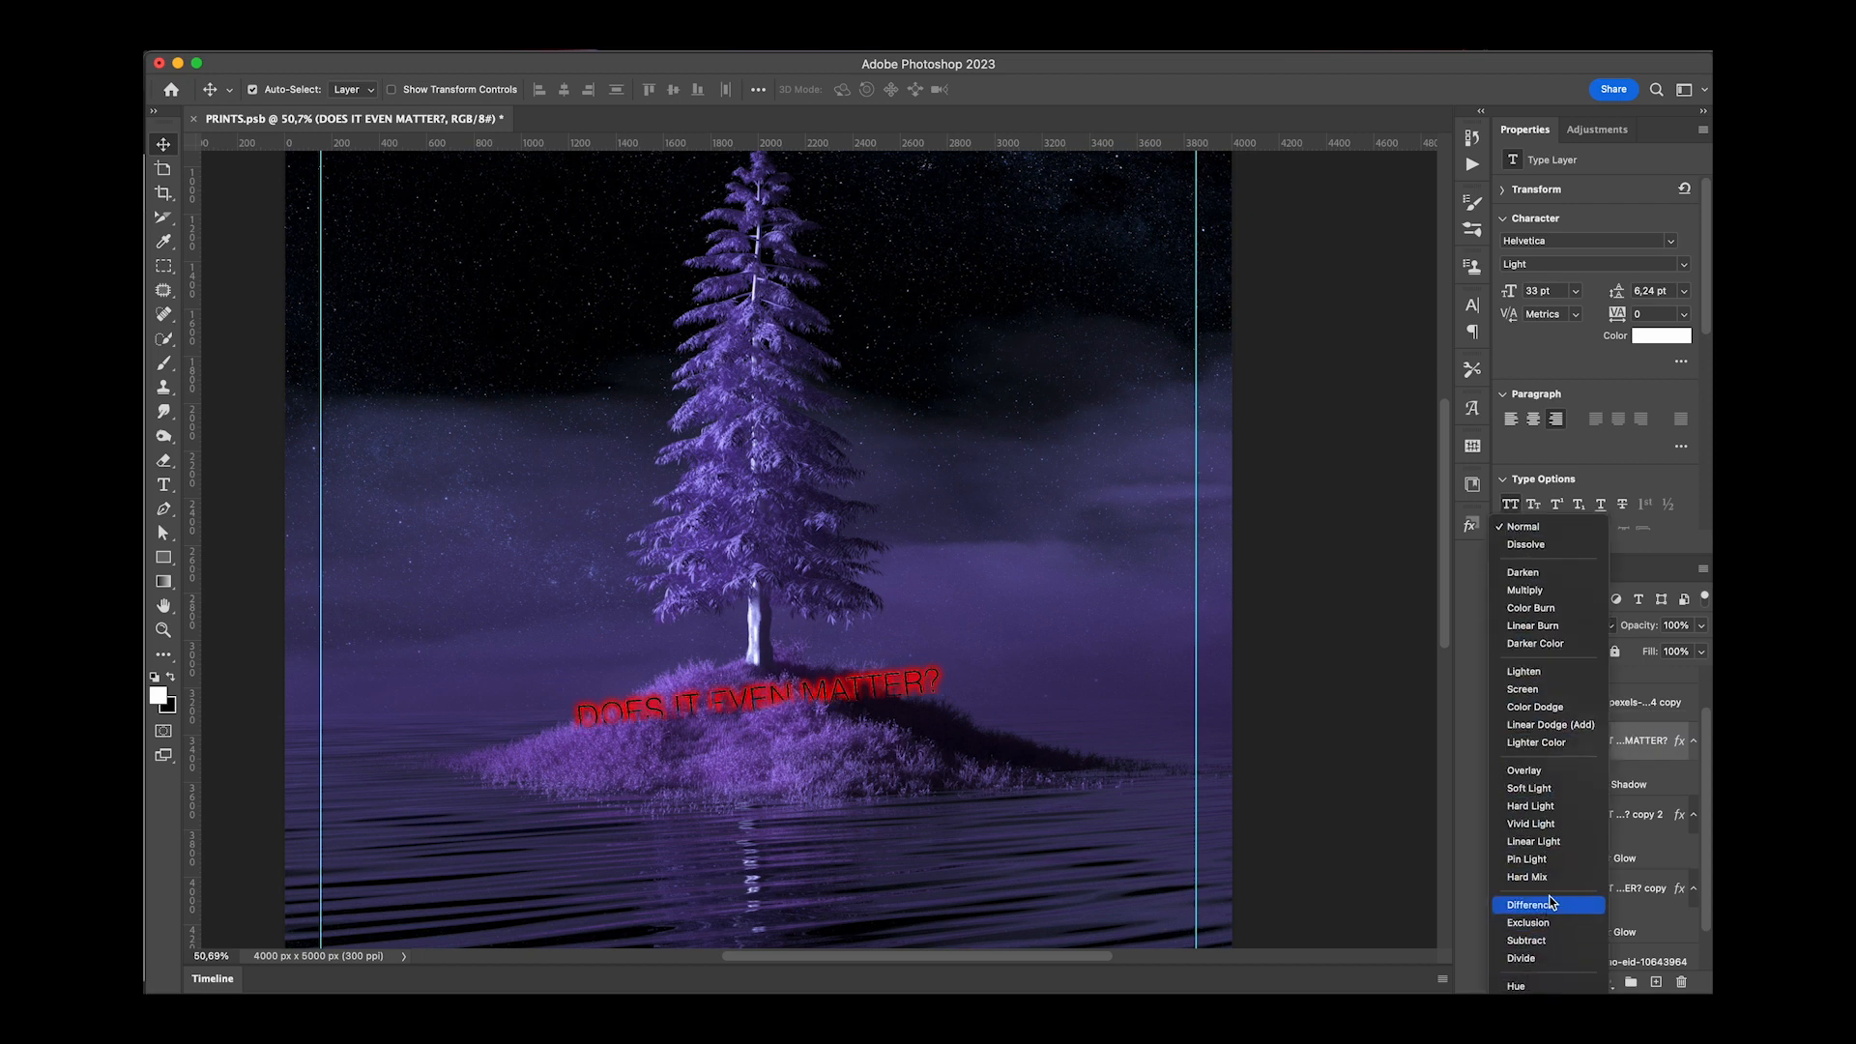
{"action": "left_click", "coordinate": [1661, 725]}
Turn off the text's Inner Shadow and re-enable its Inner Glow with 0% choke and 100% range.
{"action": "double_click", "coordinate": [1614, 784]}
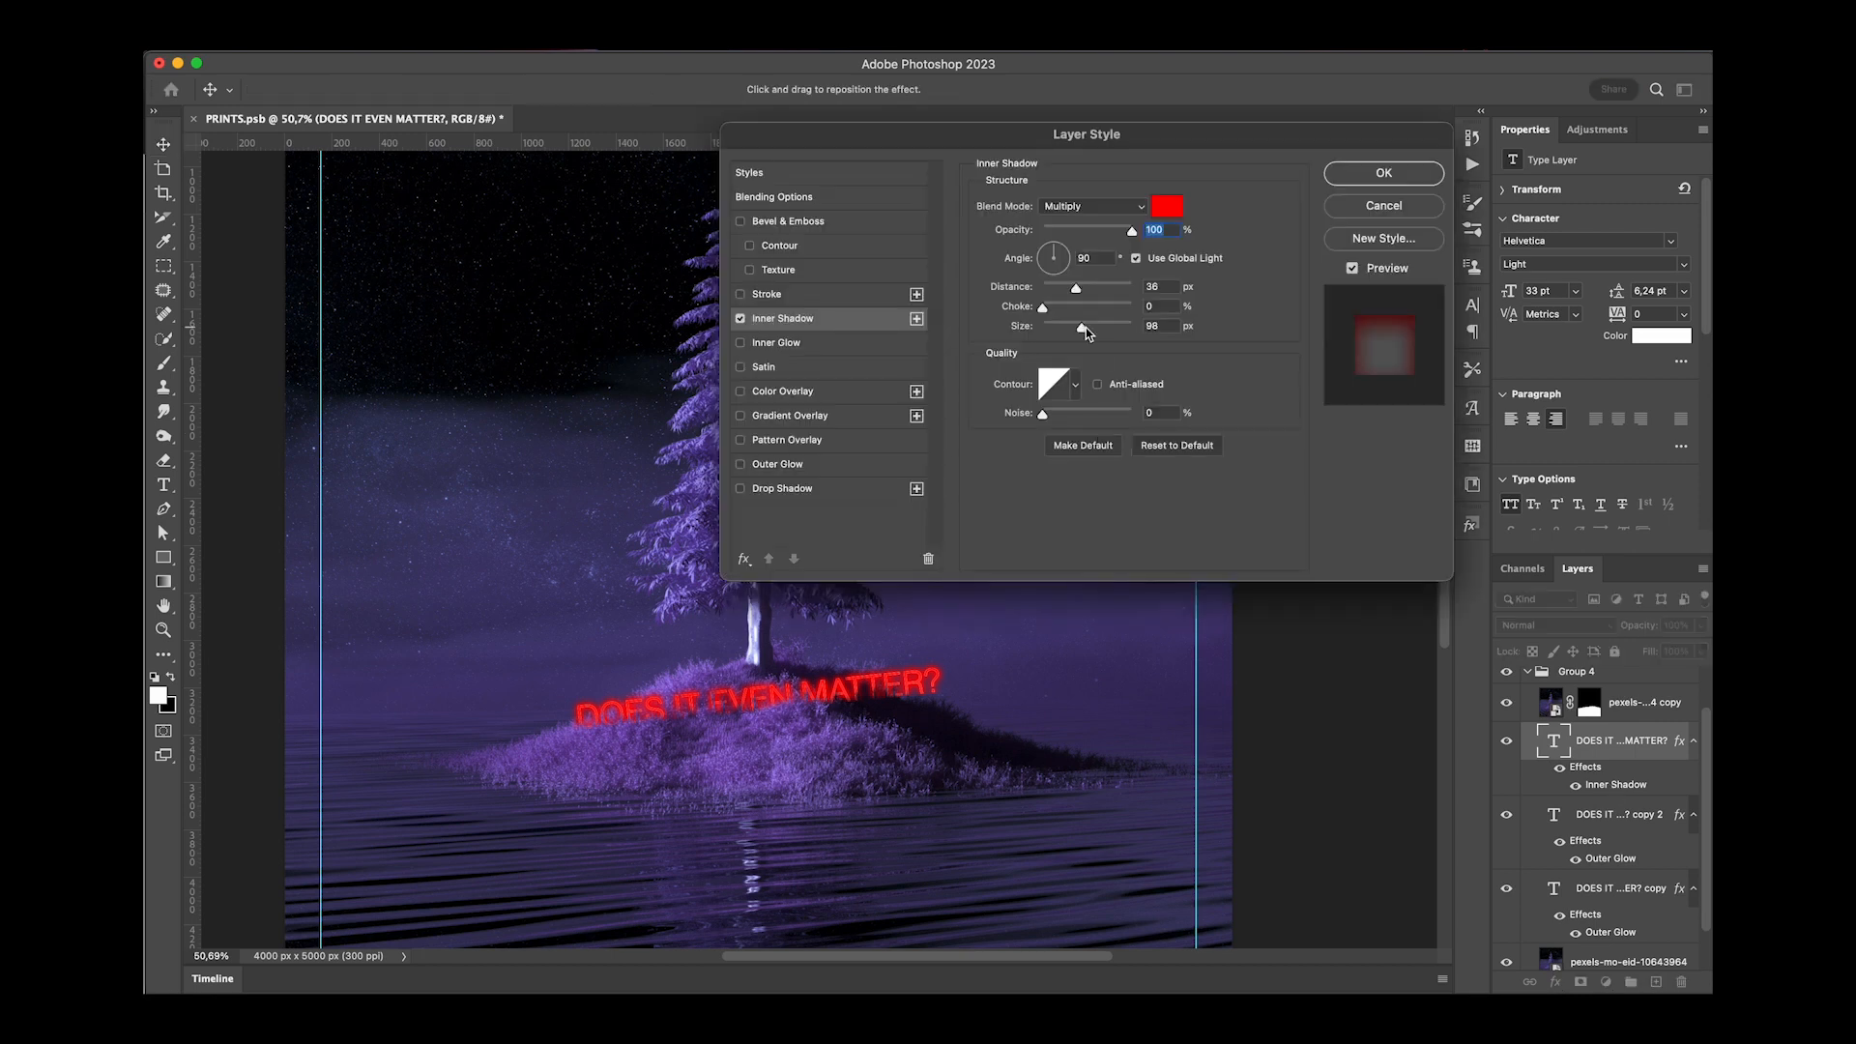
{"action": "left_click_drag", "start_coordinate": [1083, 332], "coordinate": [1061, 333]}
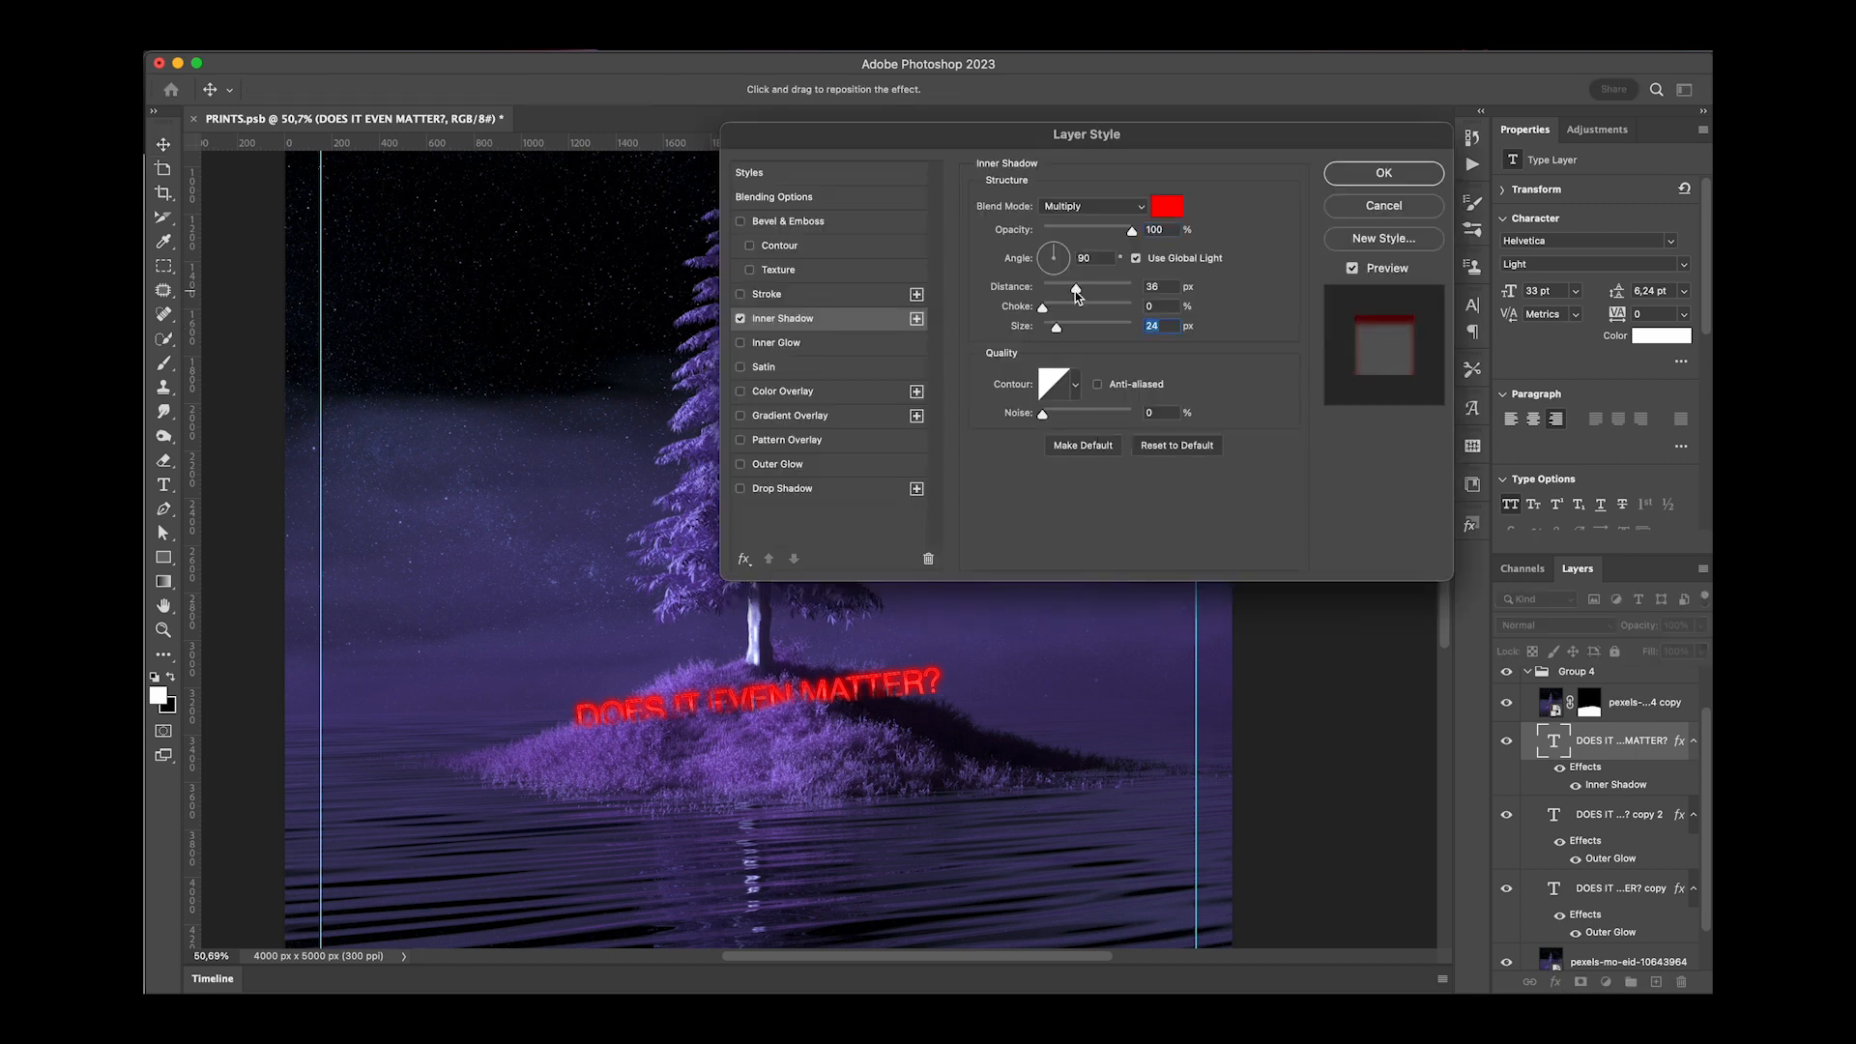
{"action": "left_click", "coordinate": [740, 319]}
{"action": "left_click", "coordinate": [773, 343]}
{"action": "left_click_drag", "start_coordinate": [1077, 410], "coordinate": [1042, 394]}
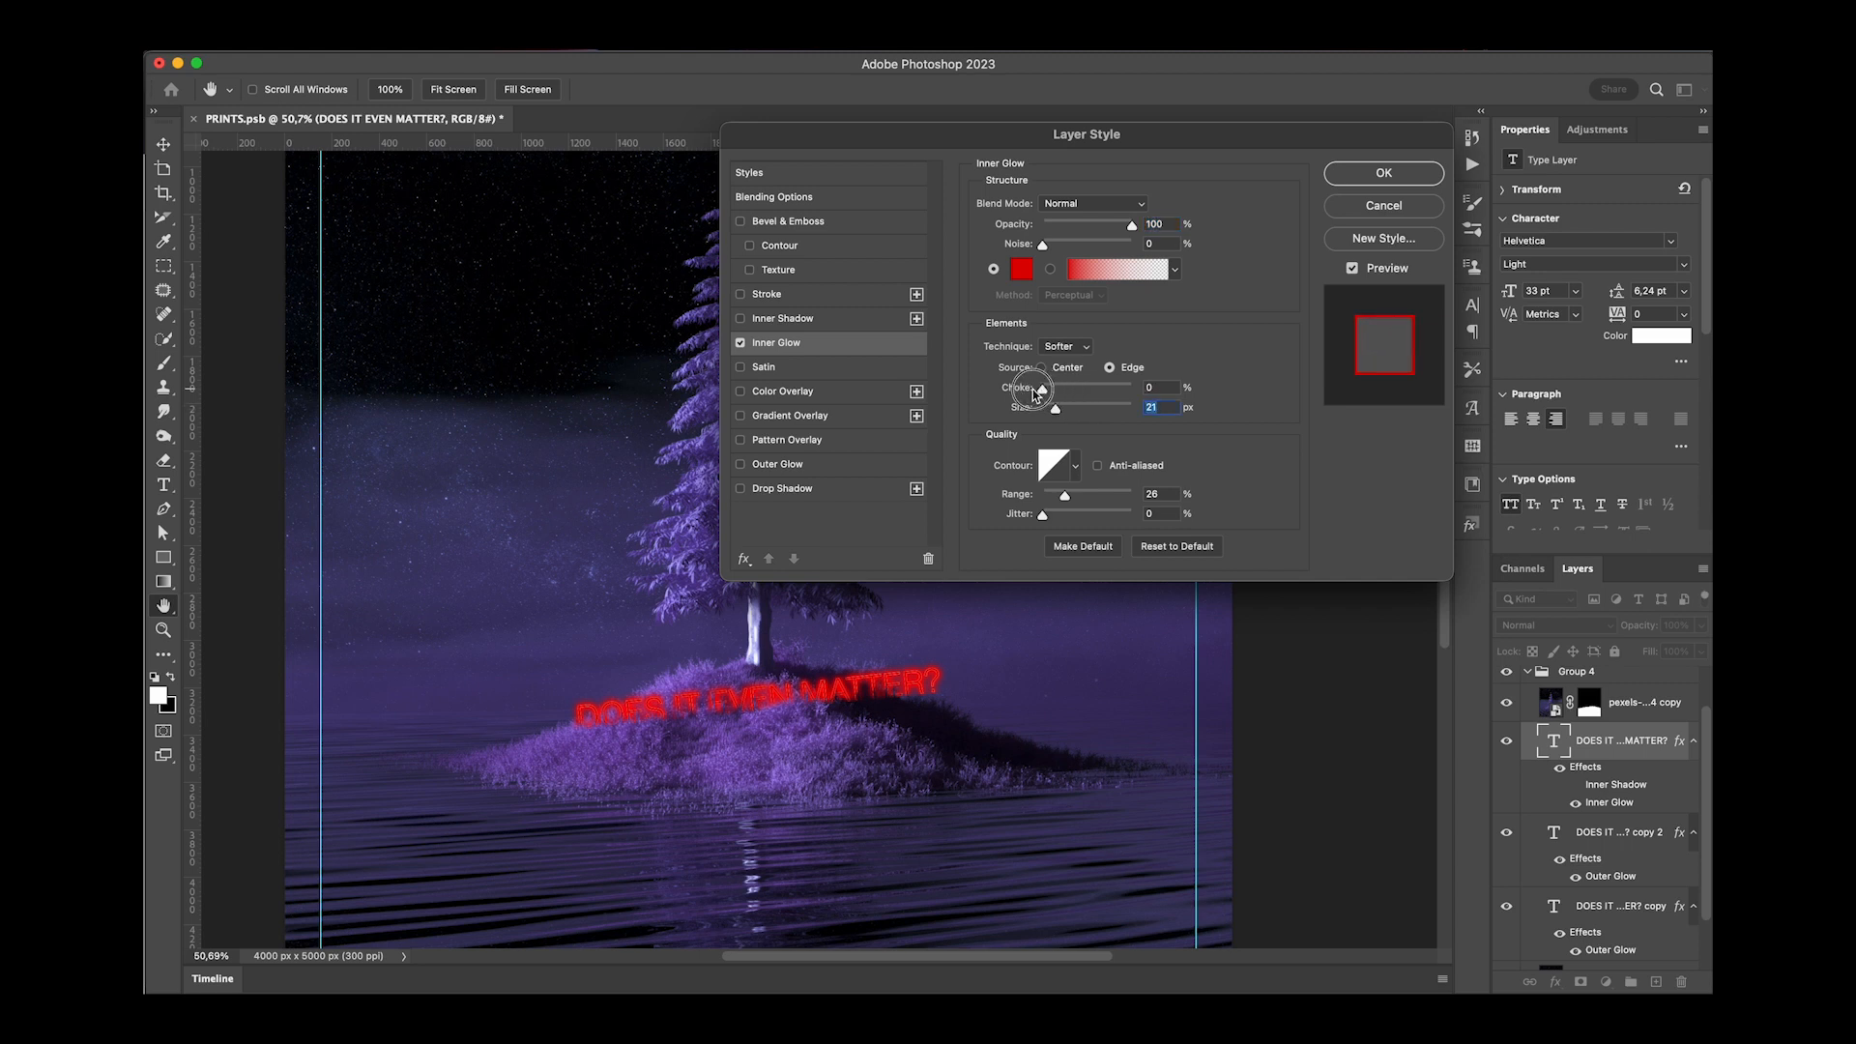
{"action": "left_click_drag", "start_coordinate": [1064, 495], "coordinate": [1139, 497]}
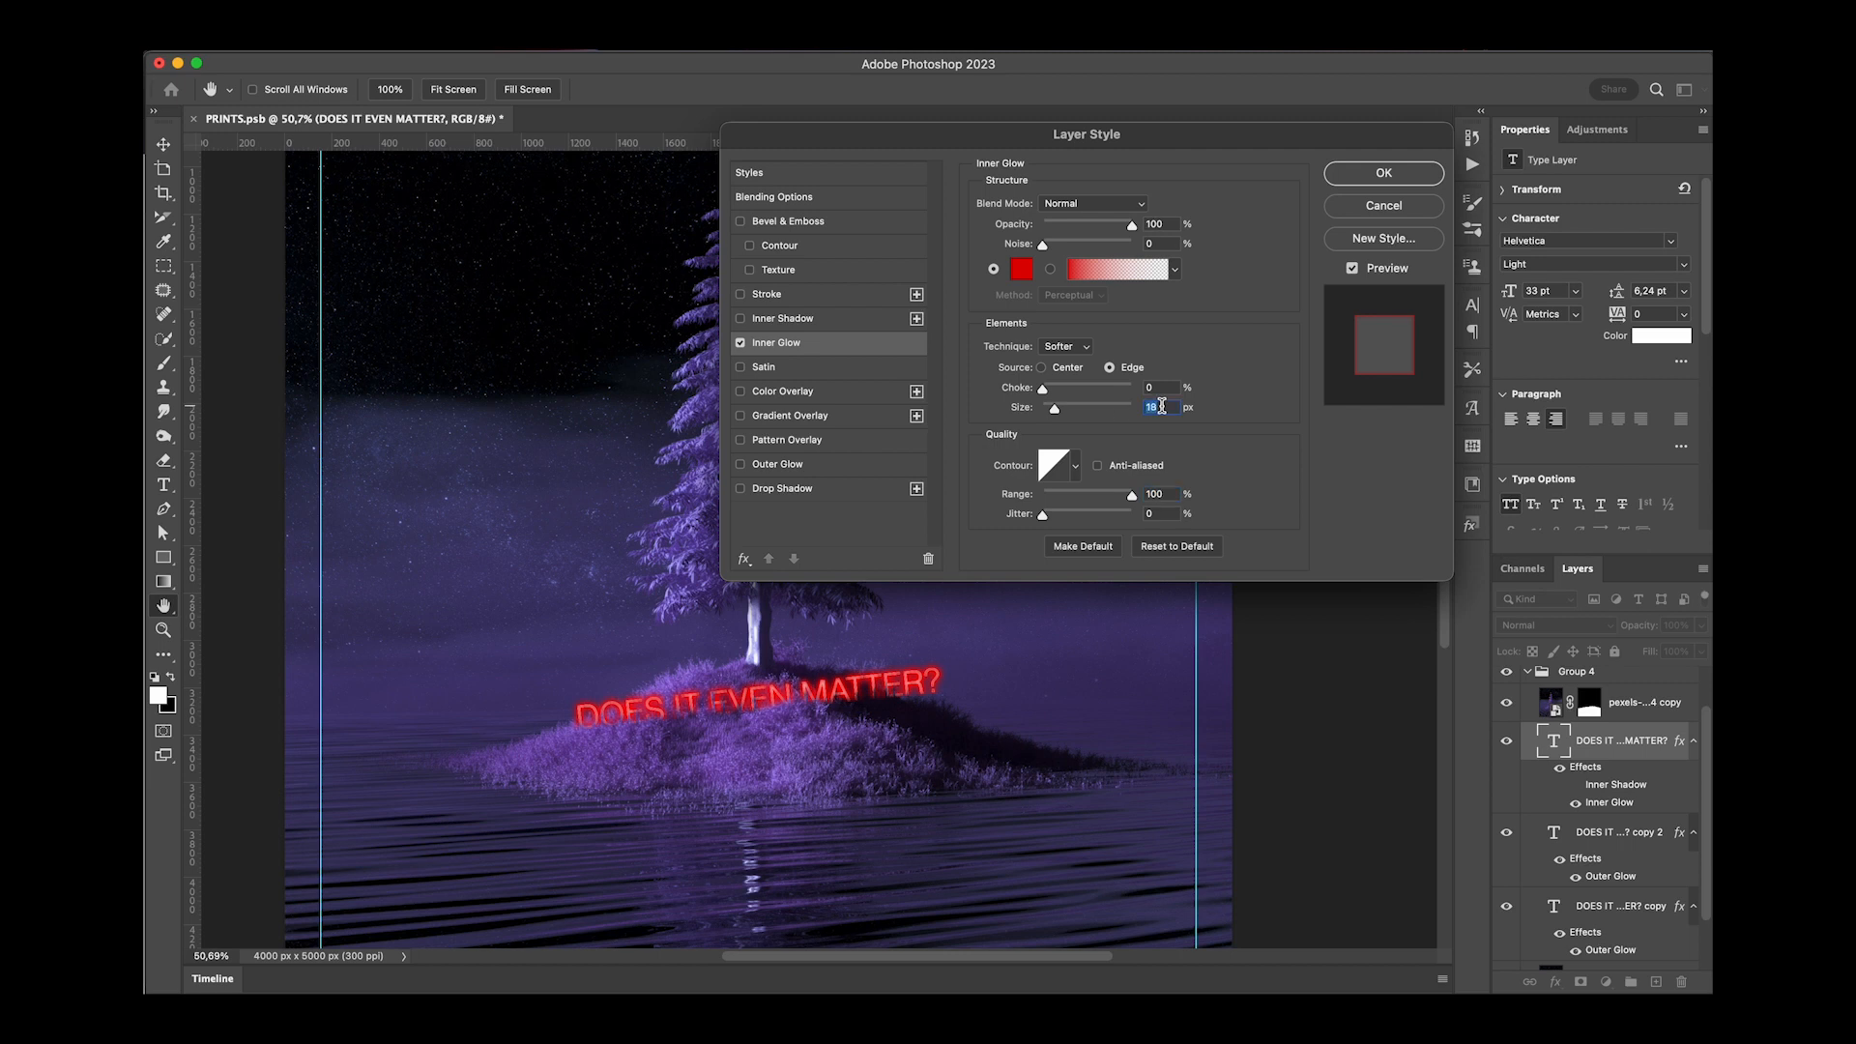
Reduce the Inner Glow's size to about 8 px and apply the layer style.
{"action": "key", "text": "Down"}
{"action": "key", "text": "Down"}
{"action": "key", "text": "Down"}
{"action": "key", "text": "Down"}
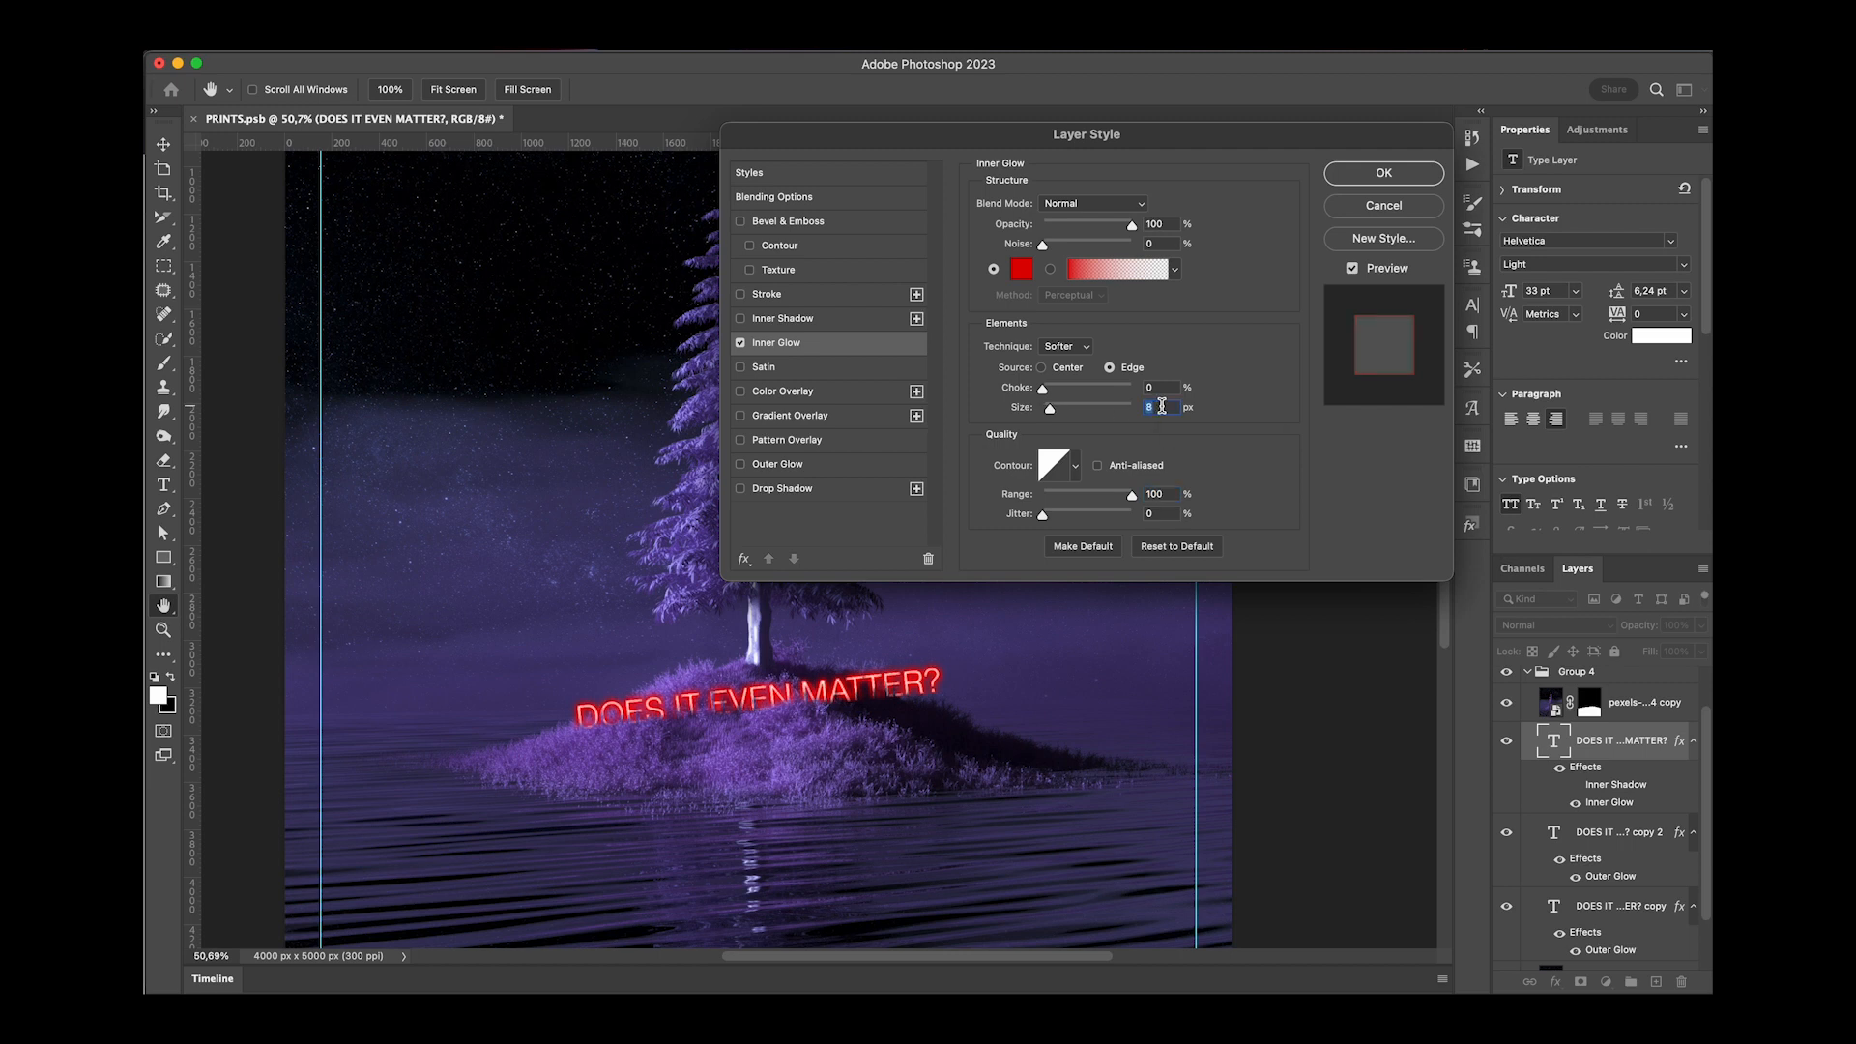
{"action": "key", "text": "Return"}
Group the three text layers, duplicate the group and place the duplicate above the masked photo copy.
{"action": "scroll", "coordinate": [1049, 770], "scroll_direction": "down", "scroll_amount": 6}
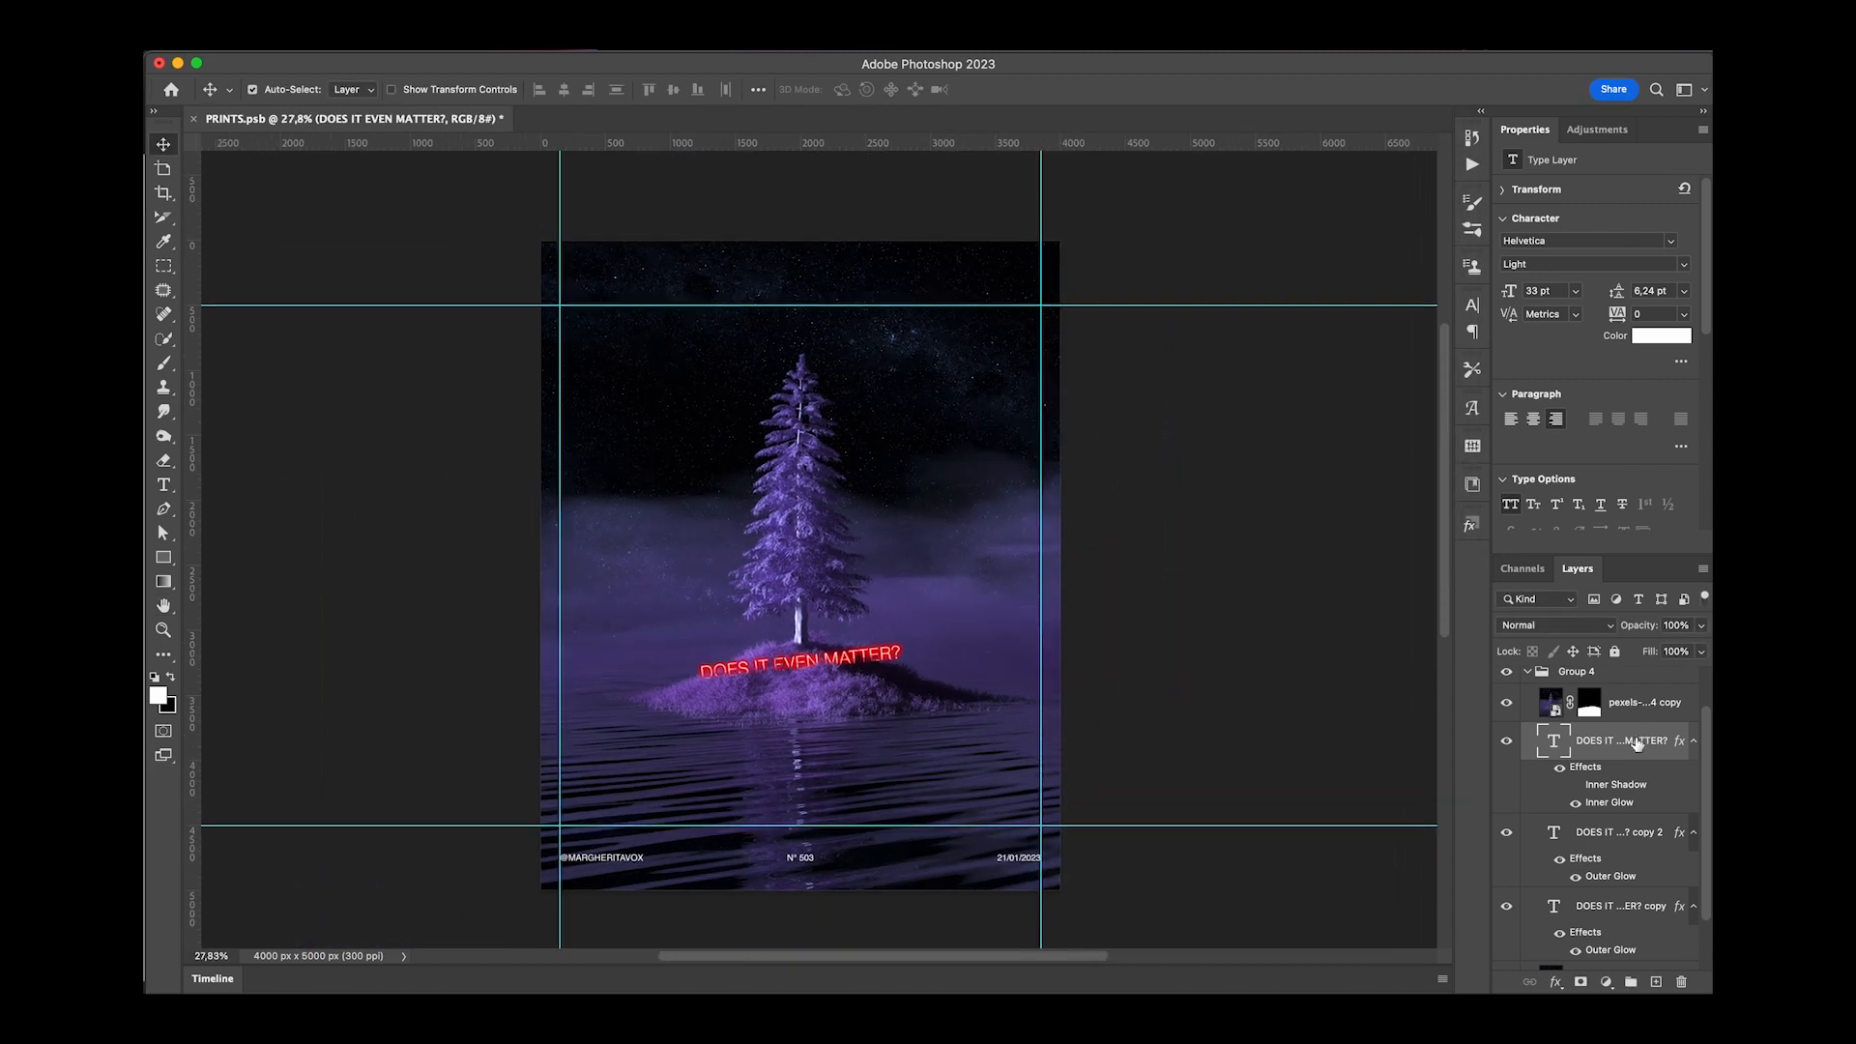
{"action": "left_click", "coordinate": [1697, 744], "text": "alt"}
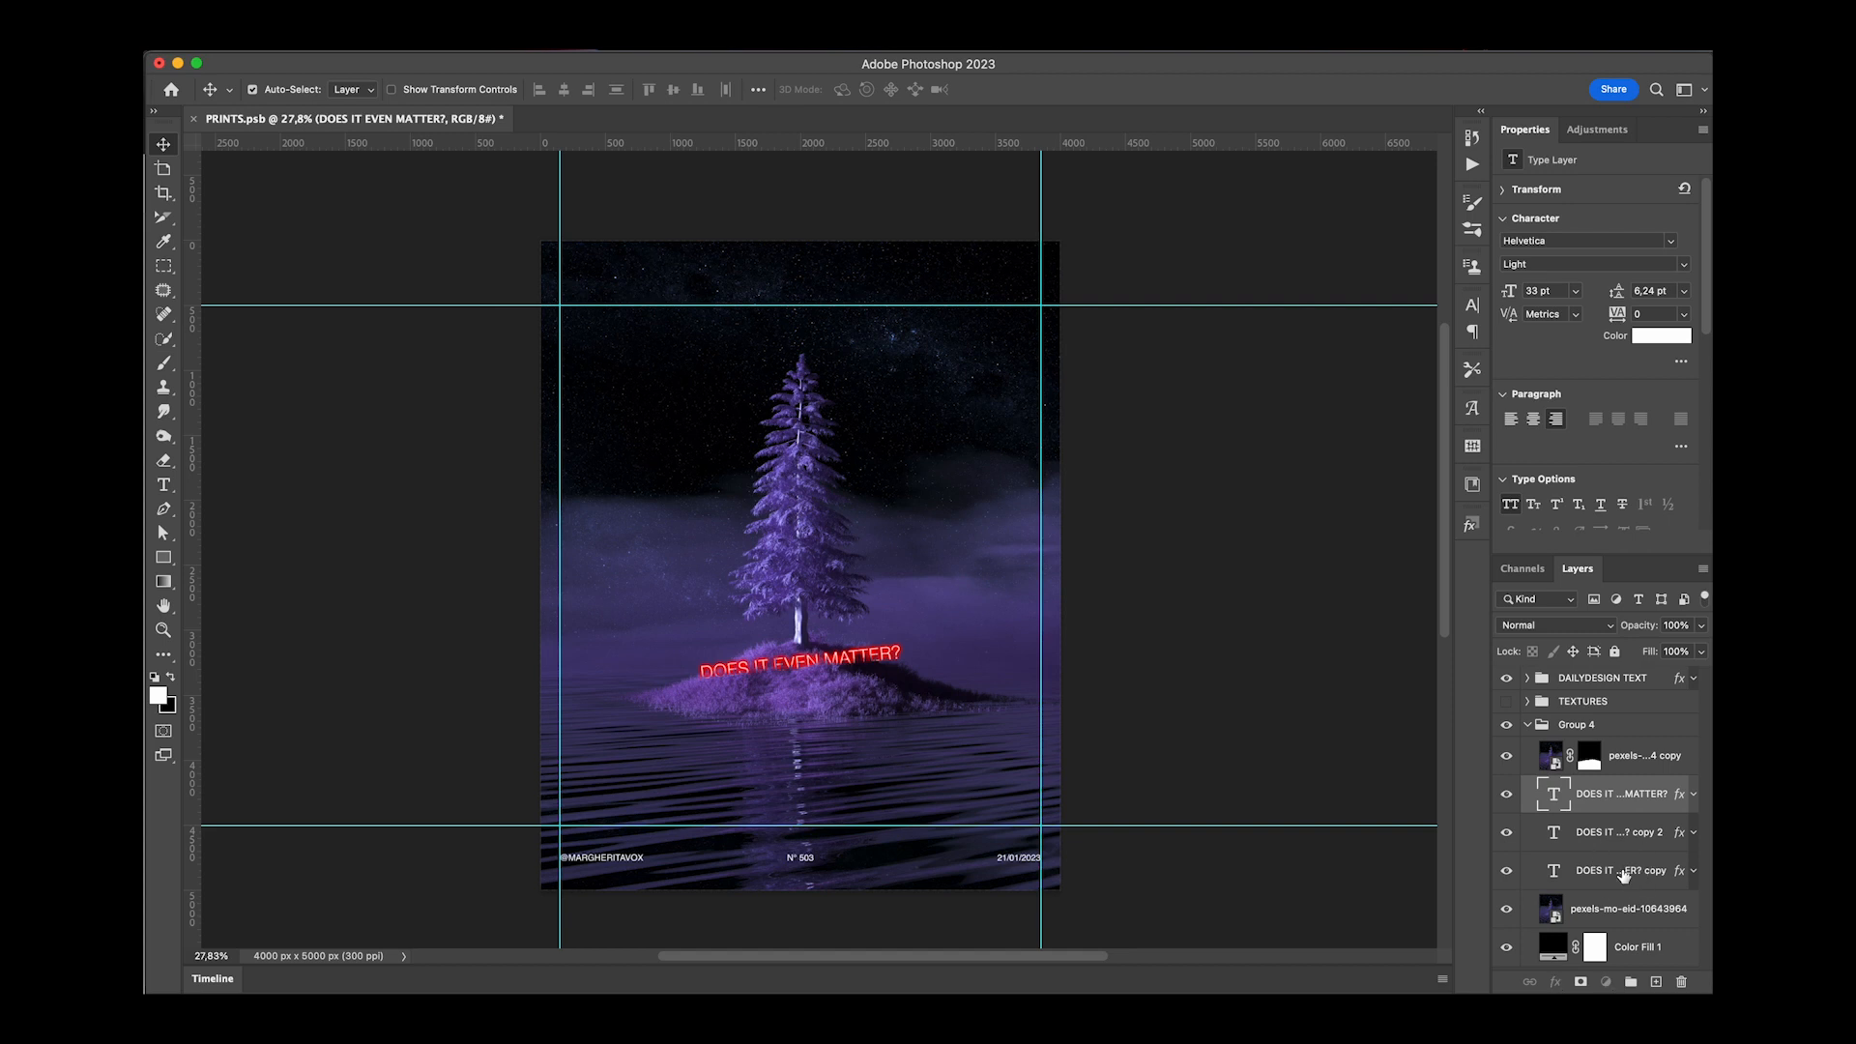
{"action": "left_click", "coordinate": [1624, 872], "text": "shift"}
{"action": "key", "text": "super+g"}
{"action": "key", "text": "super+j"}
{"action": "left_click_drag", "start_coordinate": [1613, 788], "coordinate": [1608, 744]}
Free-transform the duplicated text group and flip it horizontally and vertically.
{"action": "key", "text": "super+t"}
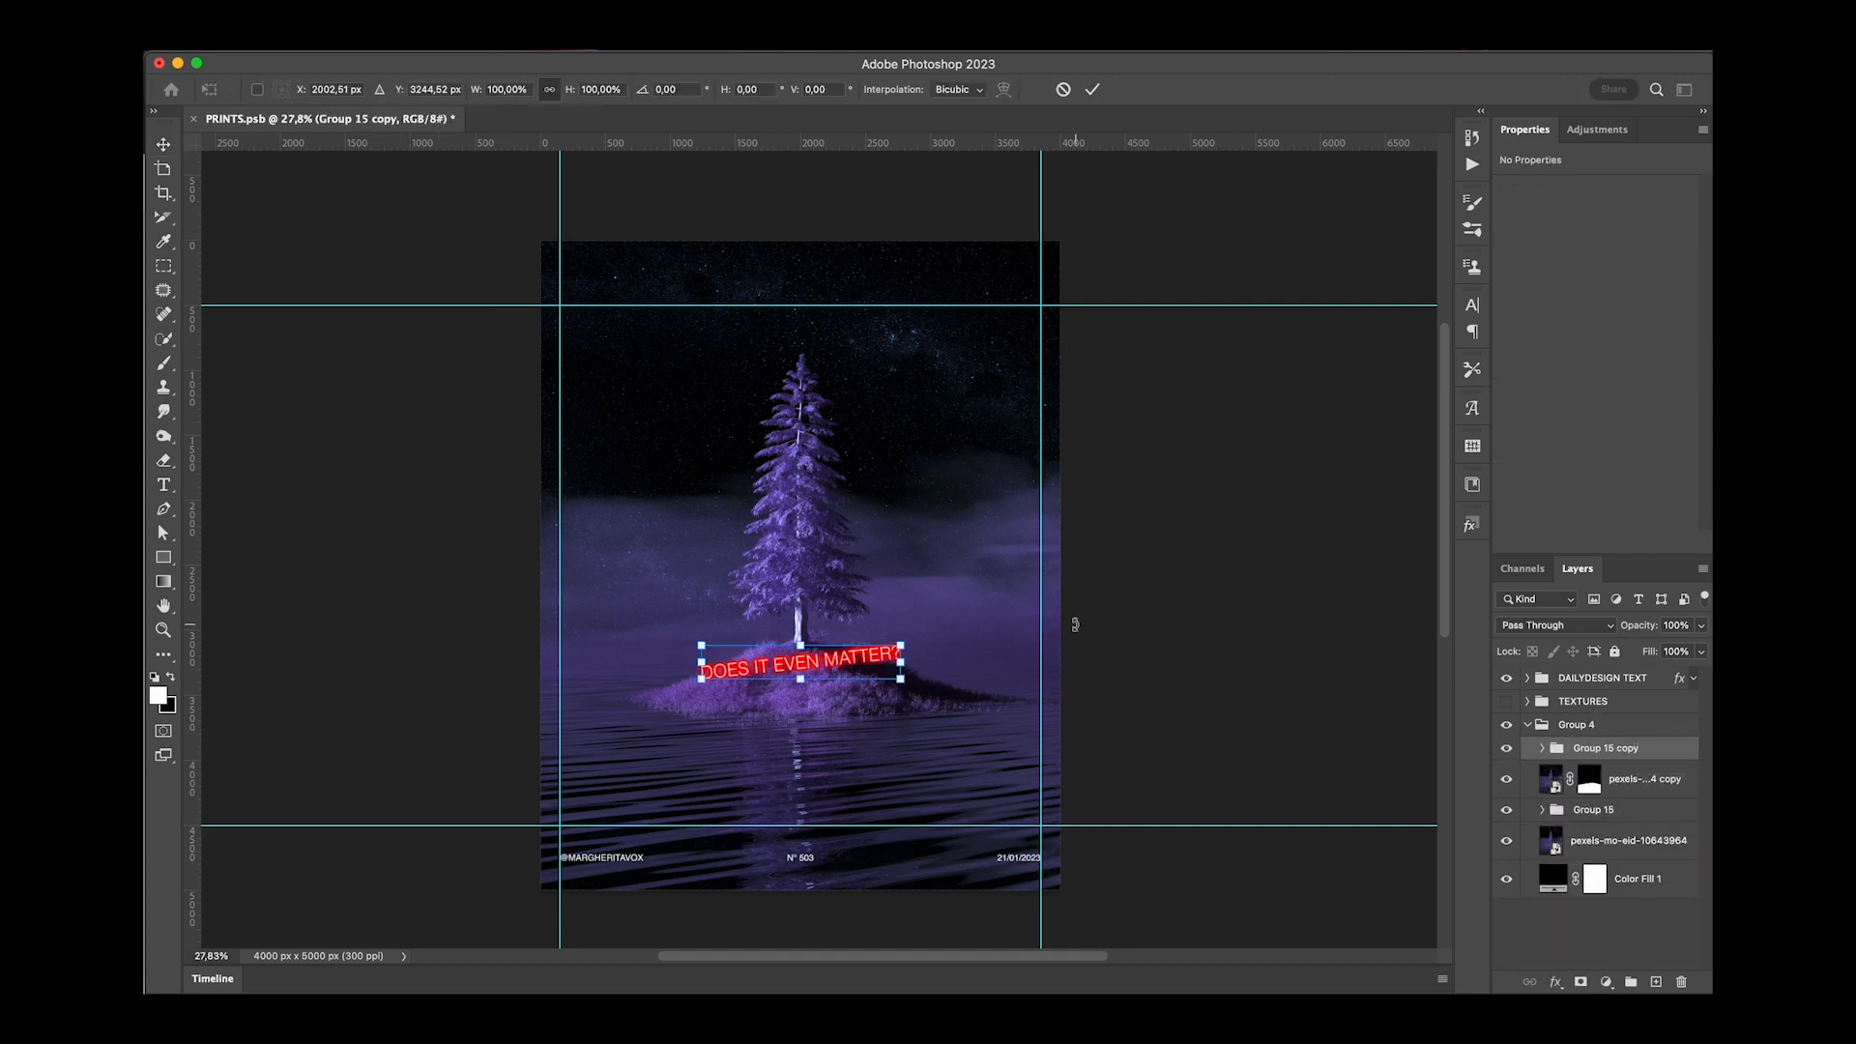
{"action": "right_click", "coordinate": [845, 667]}
{"action": "left_click", "coordinate": [891, 1019]}
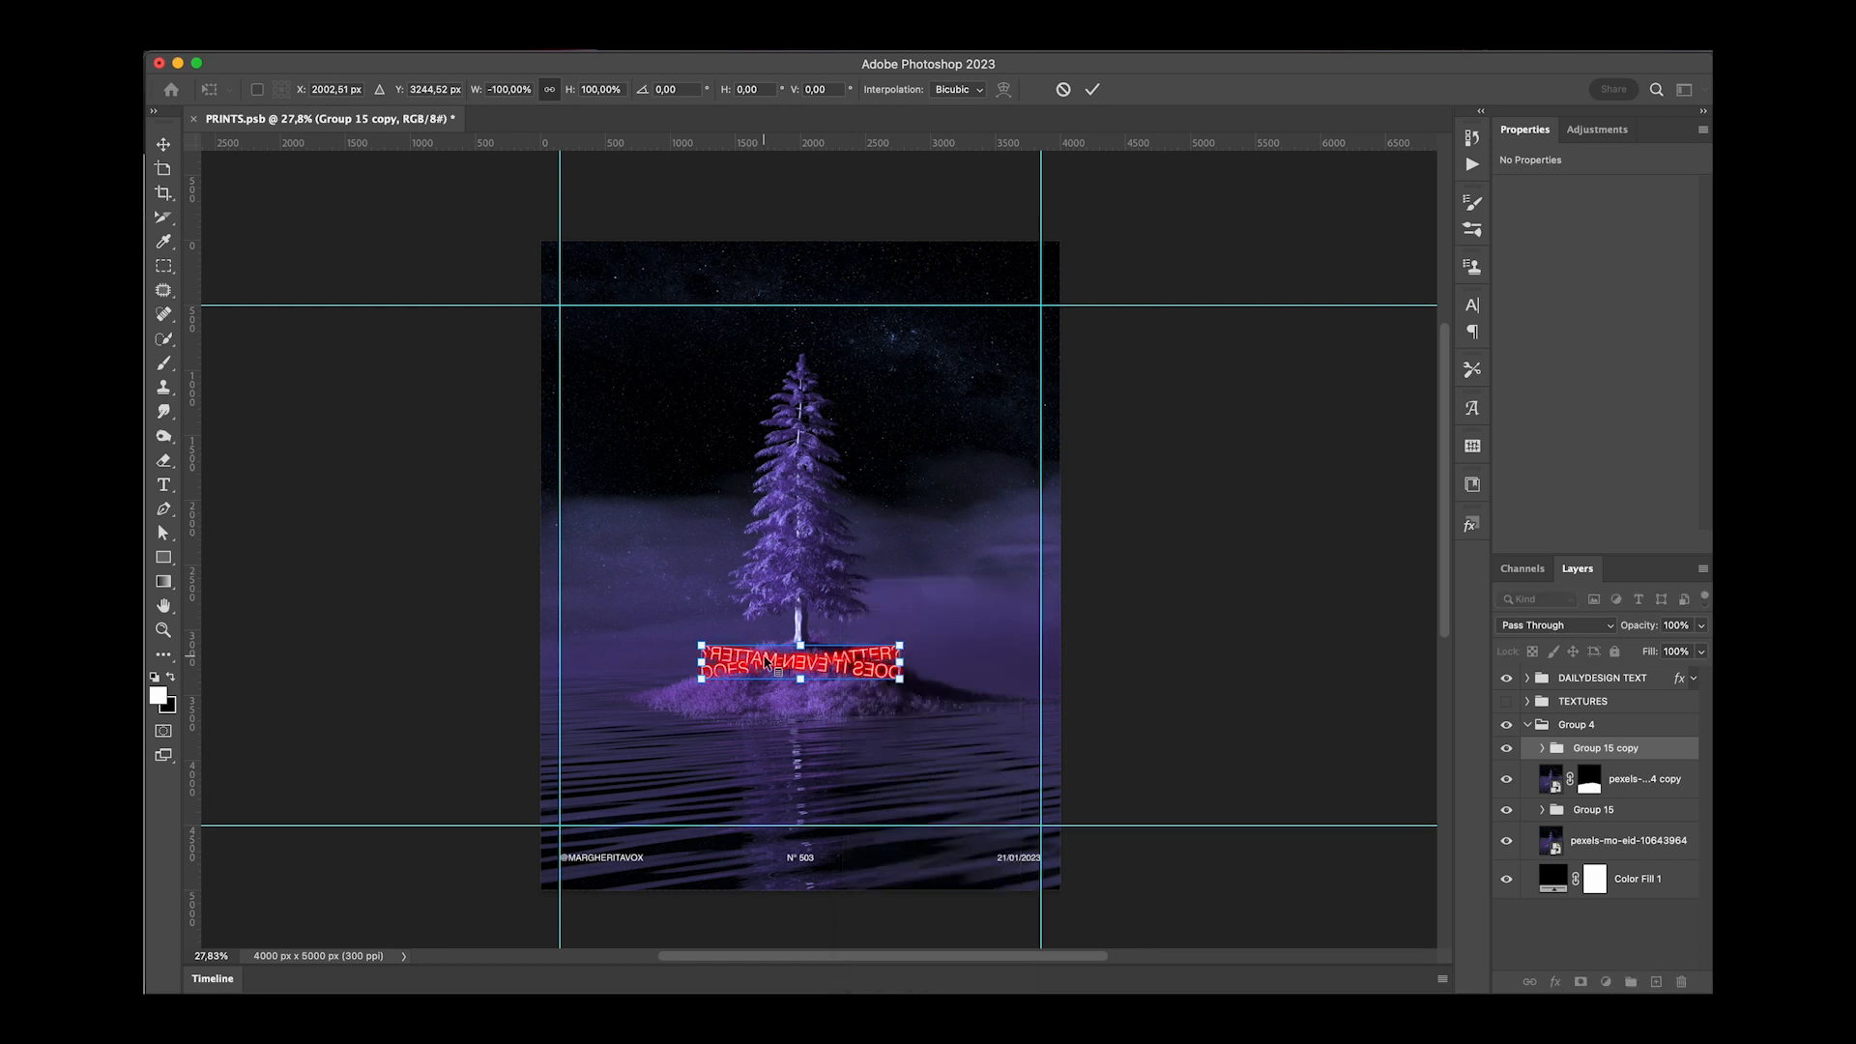
{"action": "right_click", "coordinate": [764, 656]}
{"action": "left_click", "coordinate": [832, 1039]}
Shift the flipped text about 100 px down and adjust its height to about 288 px.
{"action": "scroll", "coordinate": [832, 697], "scroll_direction": "up", "scroll_amount": 5}
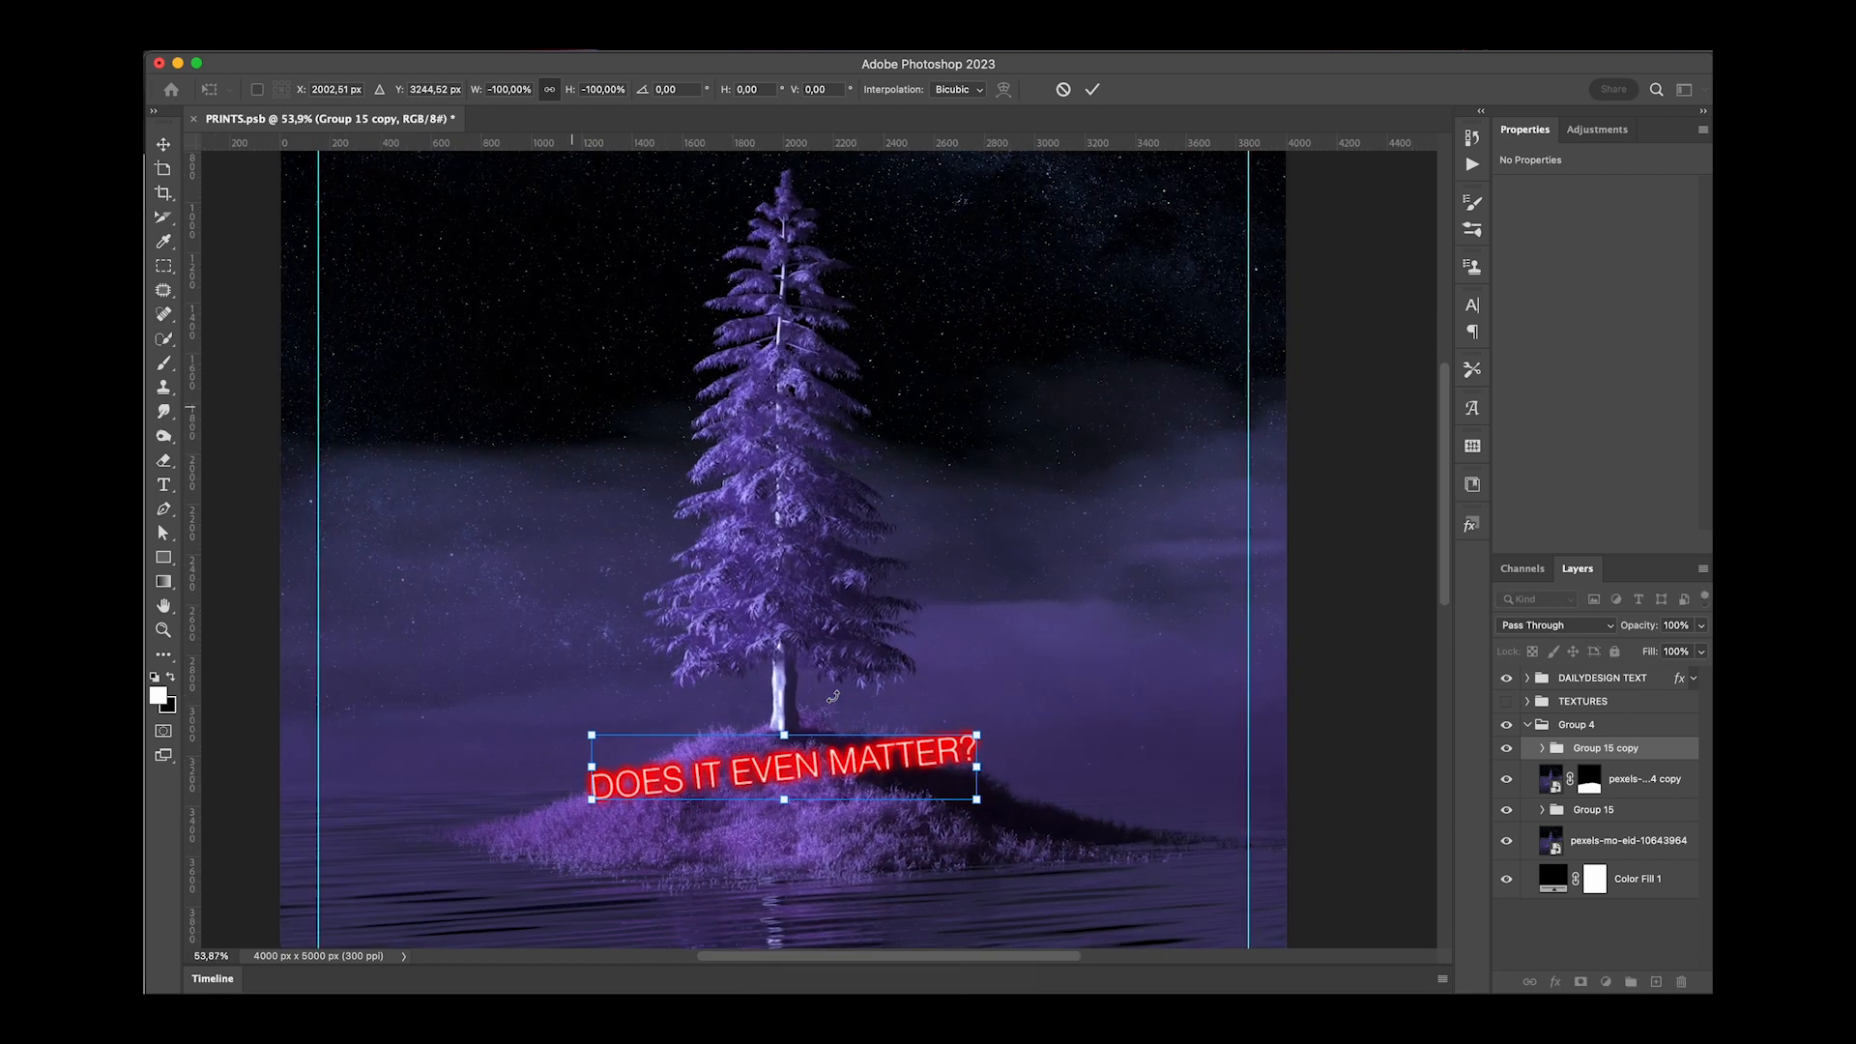
{"action": "scroll", "coordinate": [832, 697], "scroll_direction": "down", "scroll_amount": 4}
{"action": "key", "text": "shift+Down"}
{"action": "key", "text": "shift+Down"}
{"action": "key", "text": "shift+Down"}
{"action": "key", "text": "shift+Down"}
{"action": "key", "text": "shift+Down"}
{"action": "key", "text": "shift+Down"}
{"action": "key", "text": "shift+Down"}
{"action": "key", "text": "shift+Down"}
{"action": "key", "text": "shift+Down"}
{"action": "key", "text": "shift+Down"}
{"action": "key", "text": "shift+Down"}
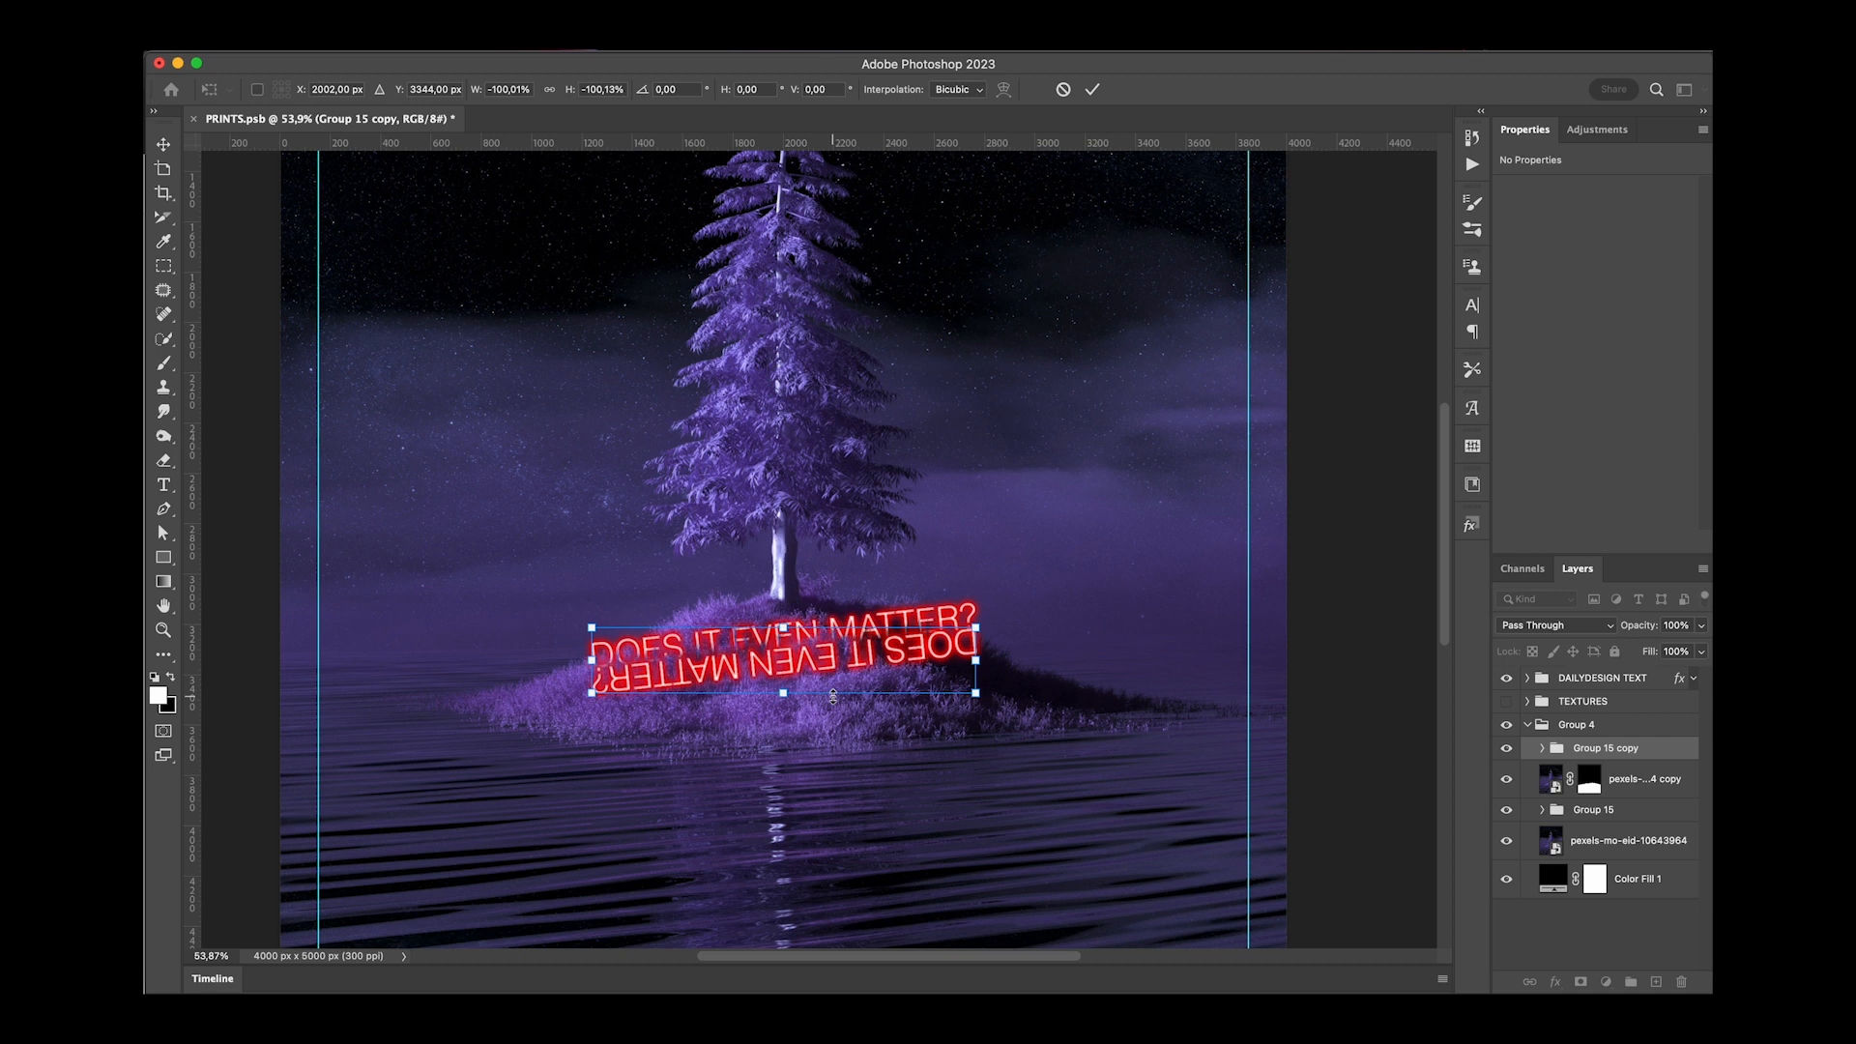
{"action": "mouse_move", "coordinate": [784, 695]}
{"action": "left_mouse_down"}
{"action": "mouse_move", "coordinate": [779, 890]}
{"action": "mouse_move", "coordinate": [762, 692]}
{"action": "left_mouse_up"}
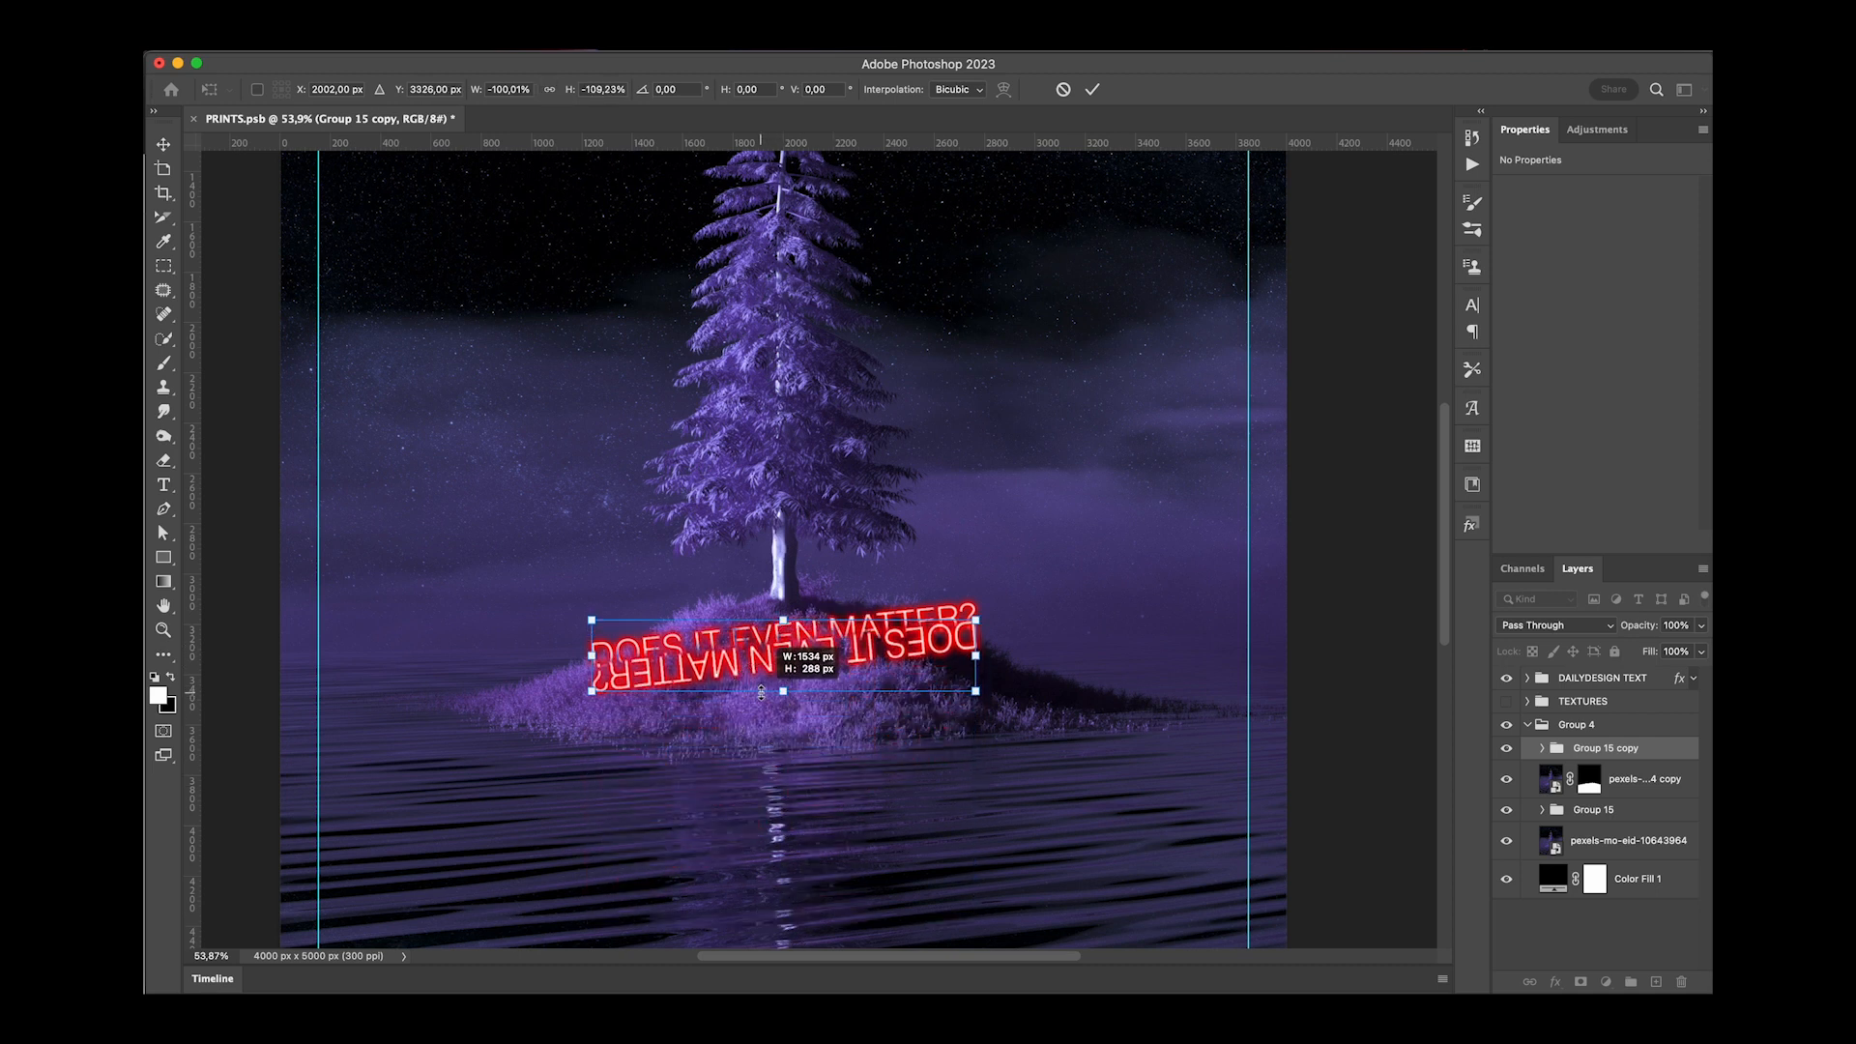
Flip the copy horizontally again, rotate it to about -12.3° and align it as a mirror image directly below the original text.
{"action": "right_click", "coordinate": [793, 658]}
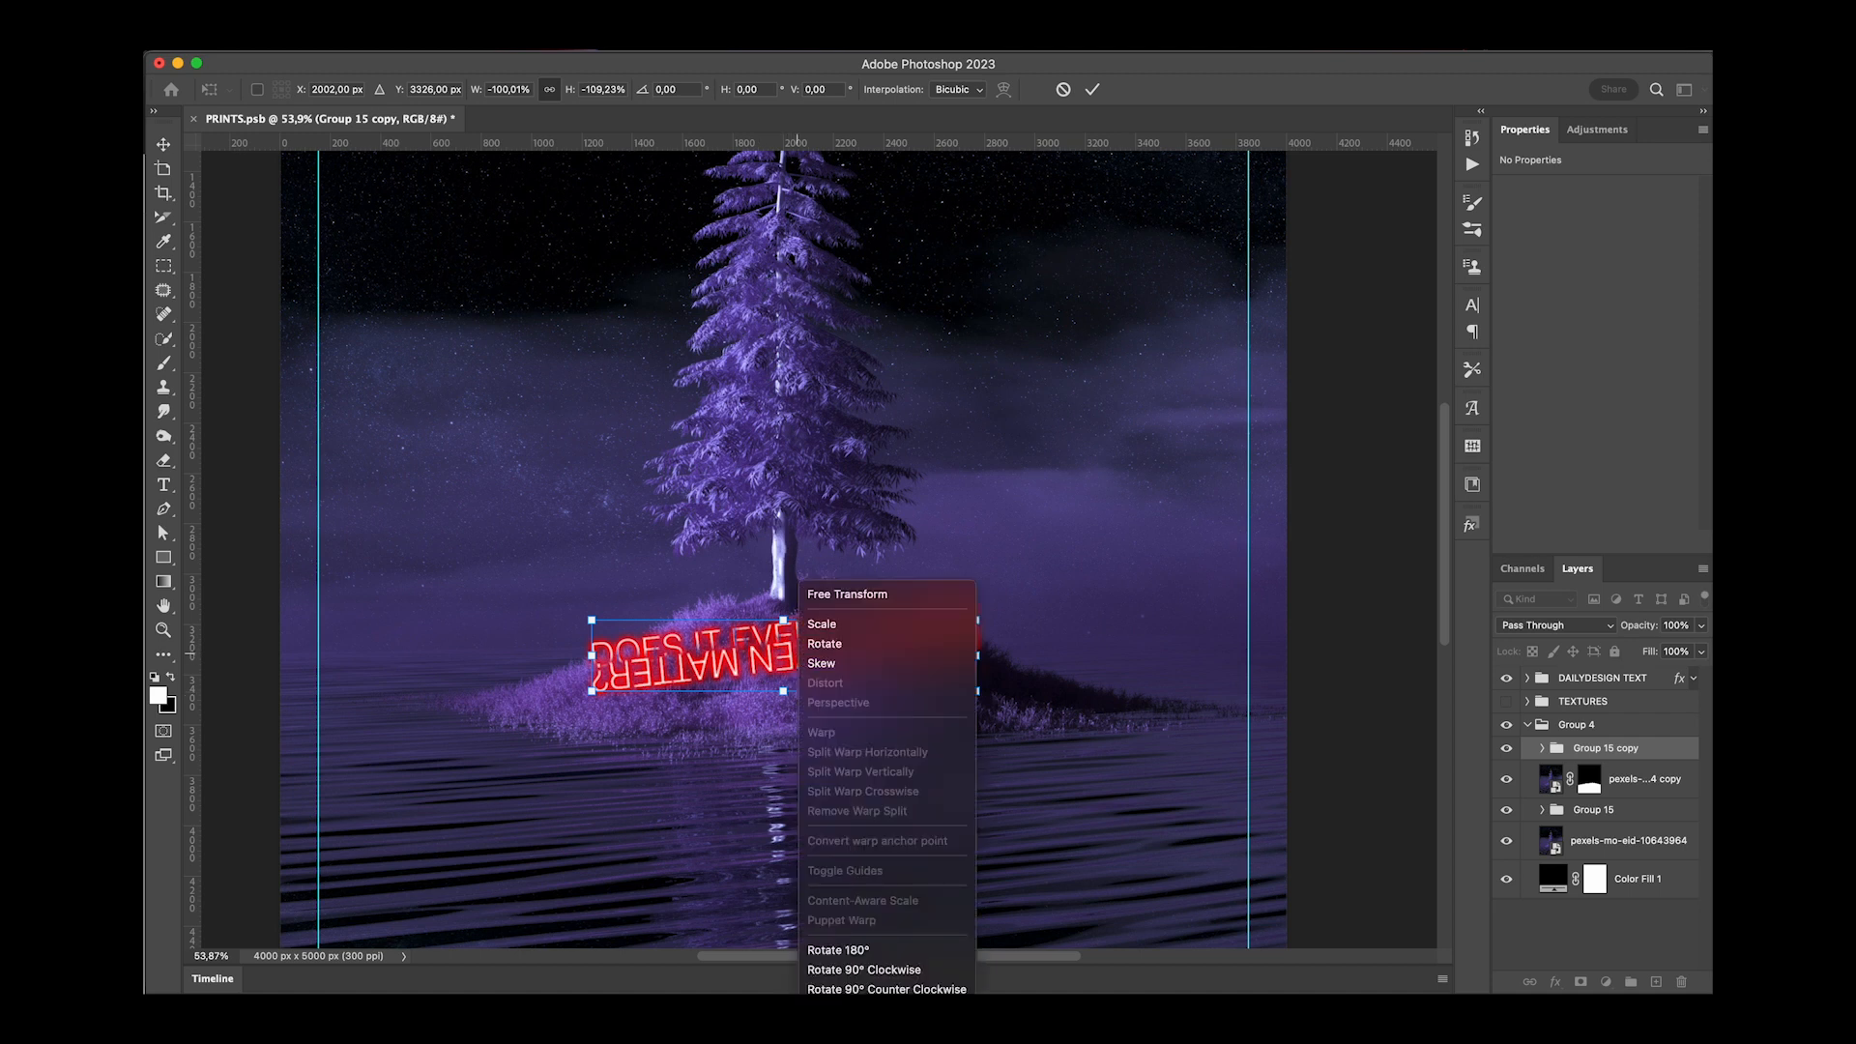
{"action": "left_click", "coordinate": [922, 845]}
{"action": "left_click_drag", "start_coordinate": [989, 709], "coordinate": [1026, 666]}
{"action": "key", "text": "Down"}
{"action": "key", "text": "Down"}
{"action": "key", "text": "Down"}
{"action": "key", "text": "Down"}
{"action": "key", "text": "Down"}
{"action": "key", "text": "Down"}
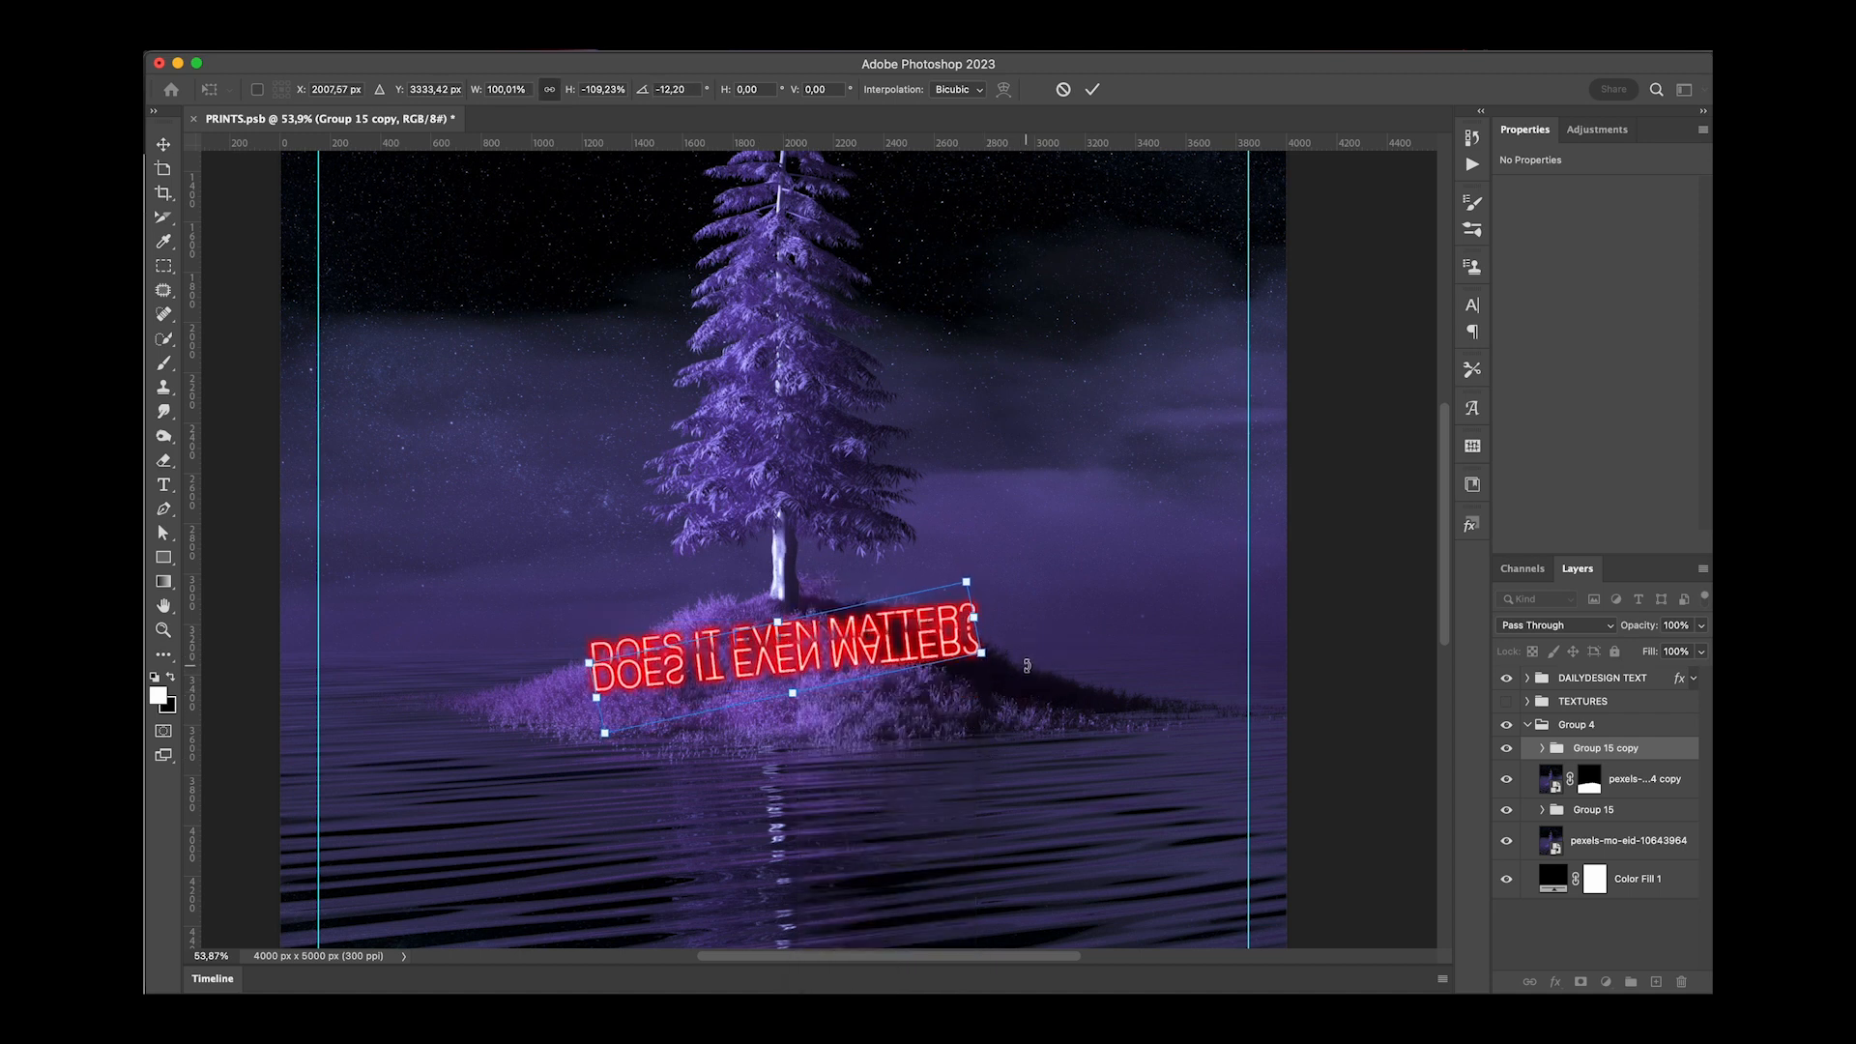
{"action": "key", "text": "Right"}
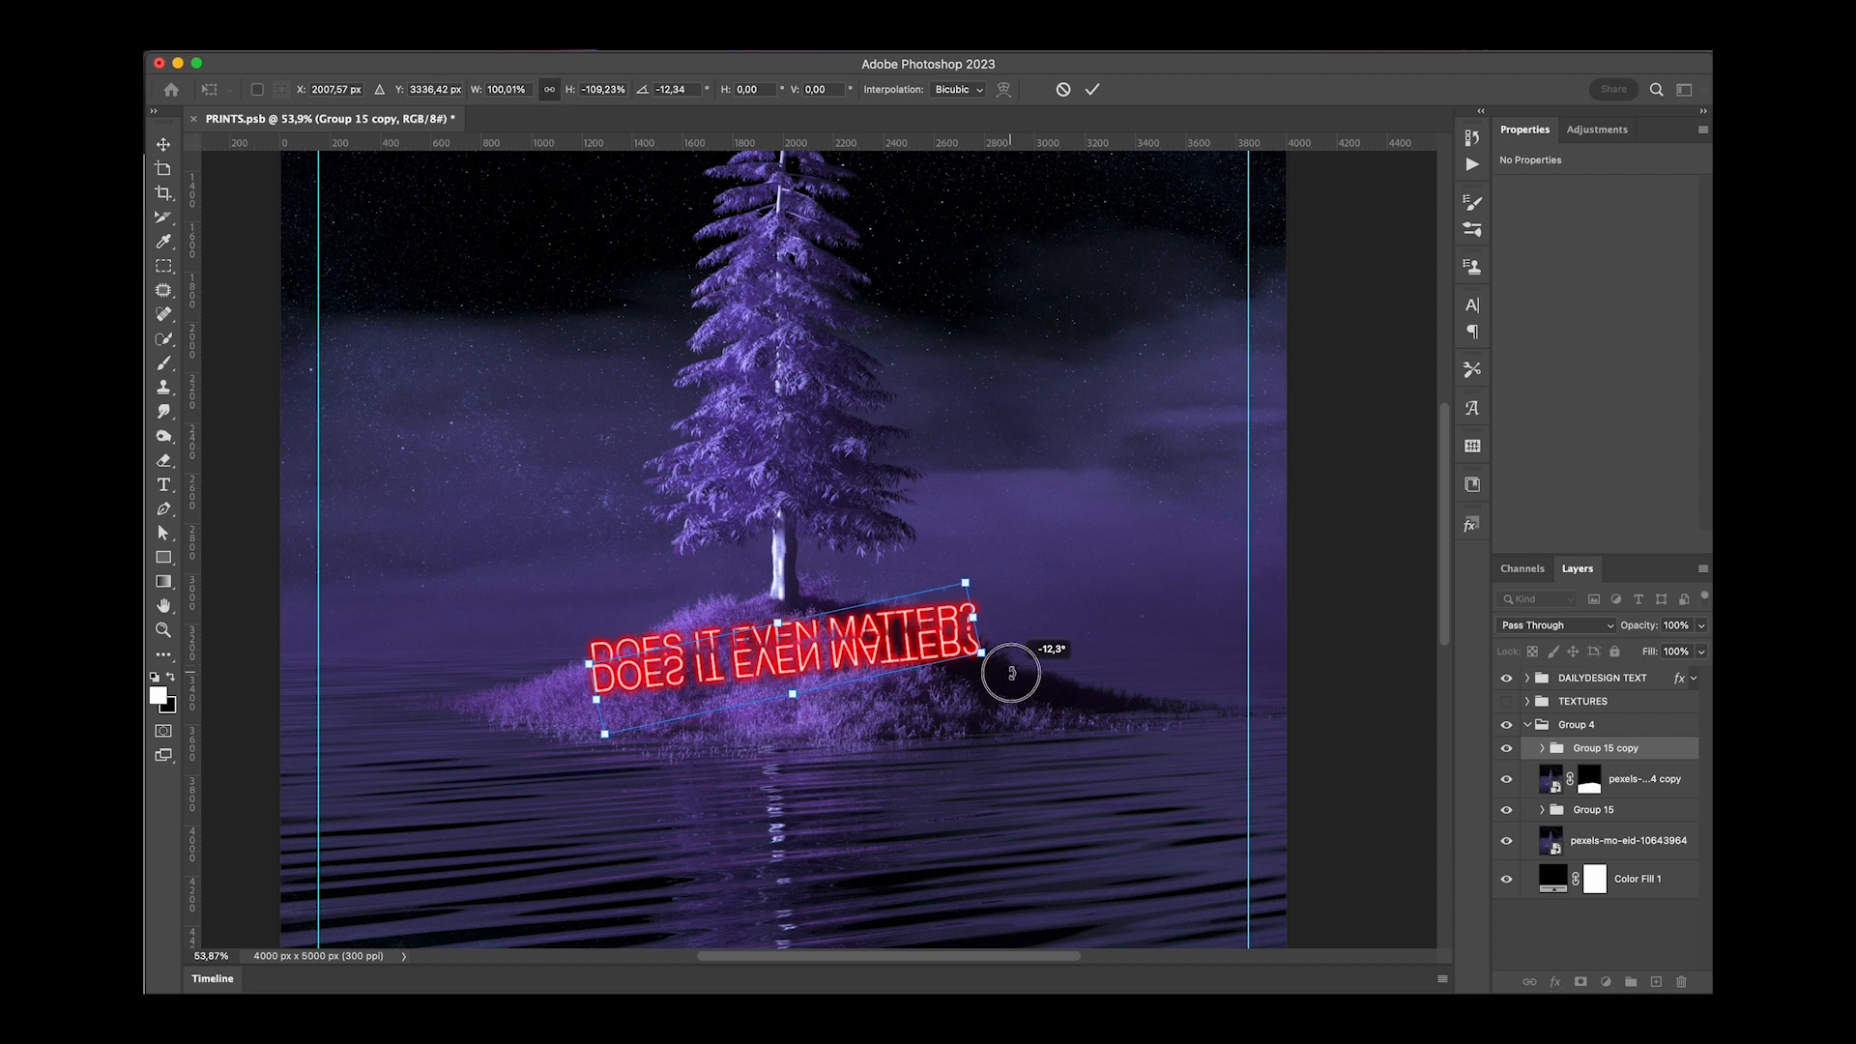
{"action": "key", "text": "Return"}
Stretch the mirrored text down over the water and skew it to follow the slope of the original lettering.
{"action": "scroll", "coordinate": [841, 691], "scroll_direction": "down", "scroll_amount": 5}
{"action": "key", "text": "p"}
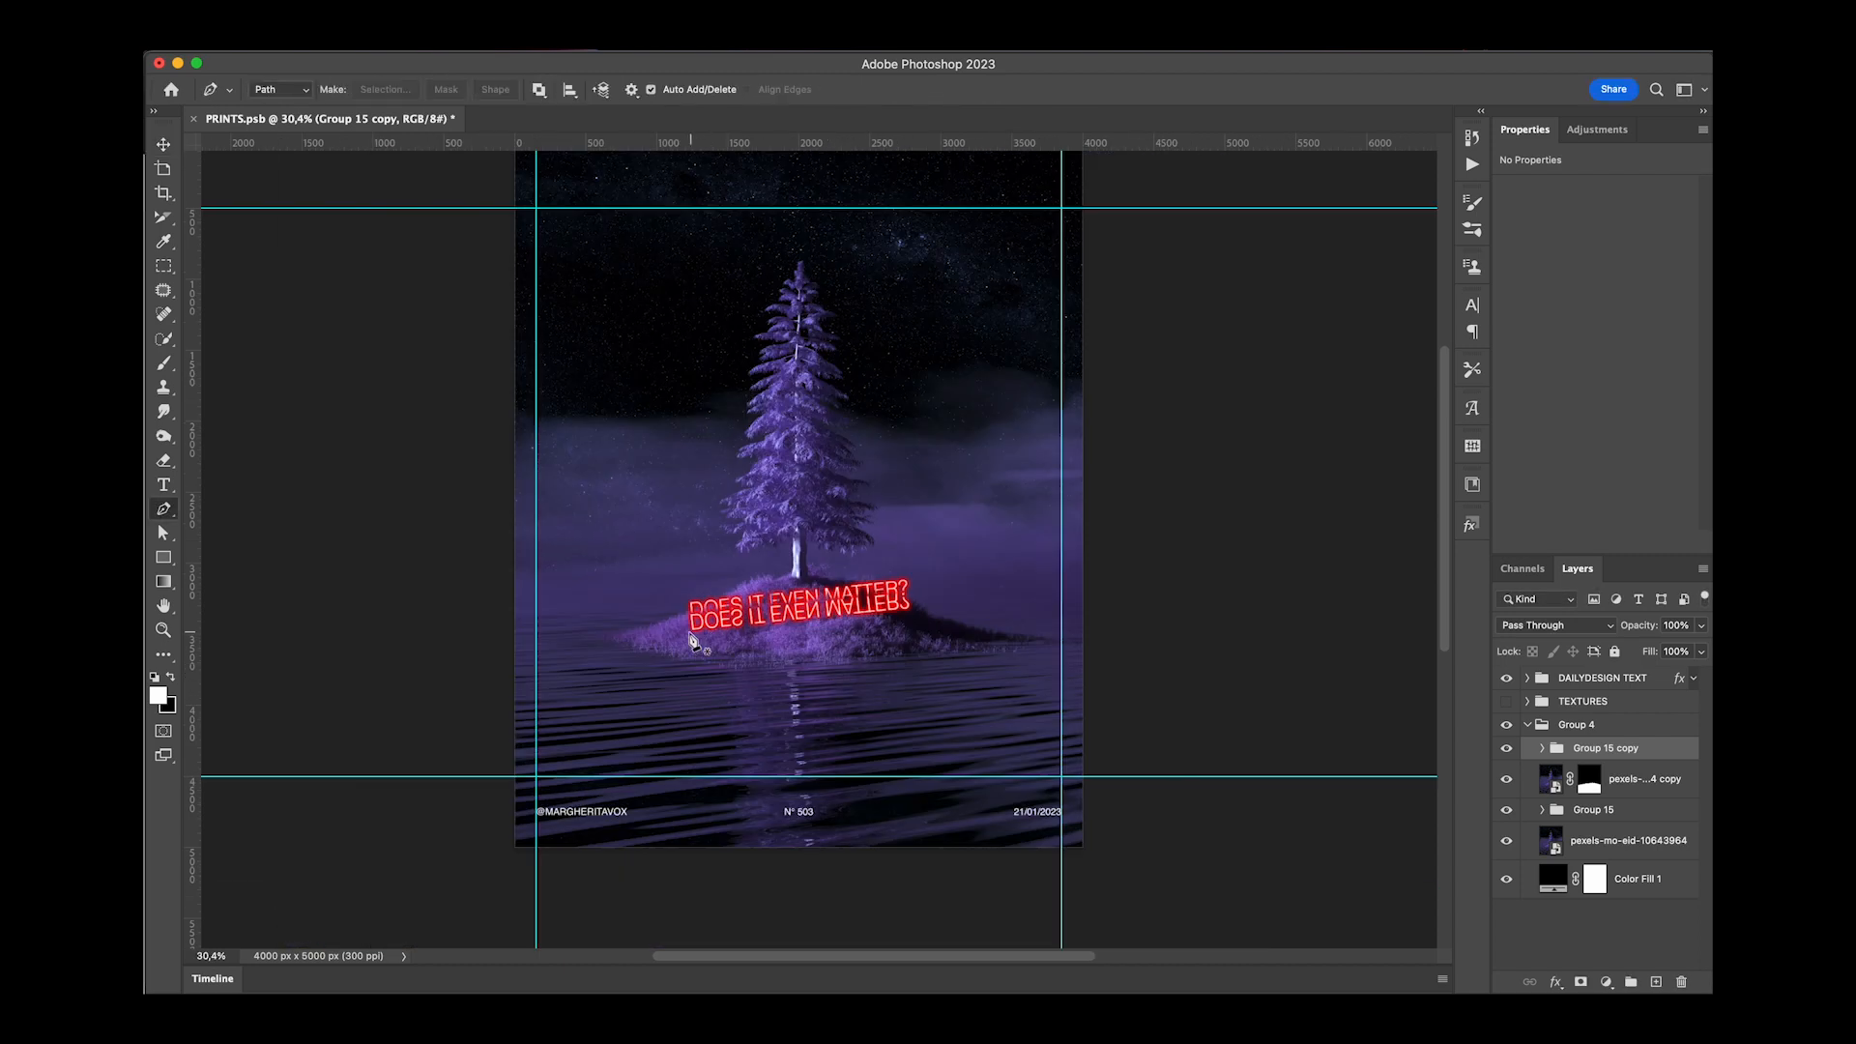
{"action": "left_click_drag", "start_coordinate": [775, 631], "coordinate": [815, 846]}
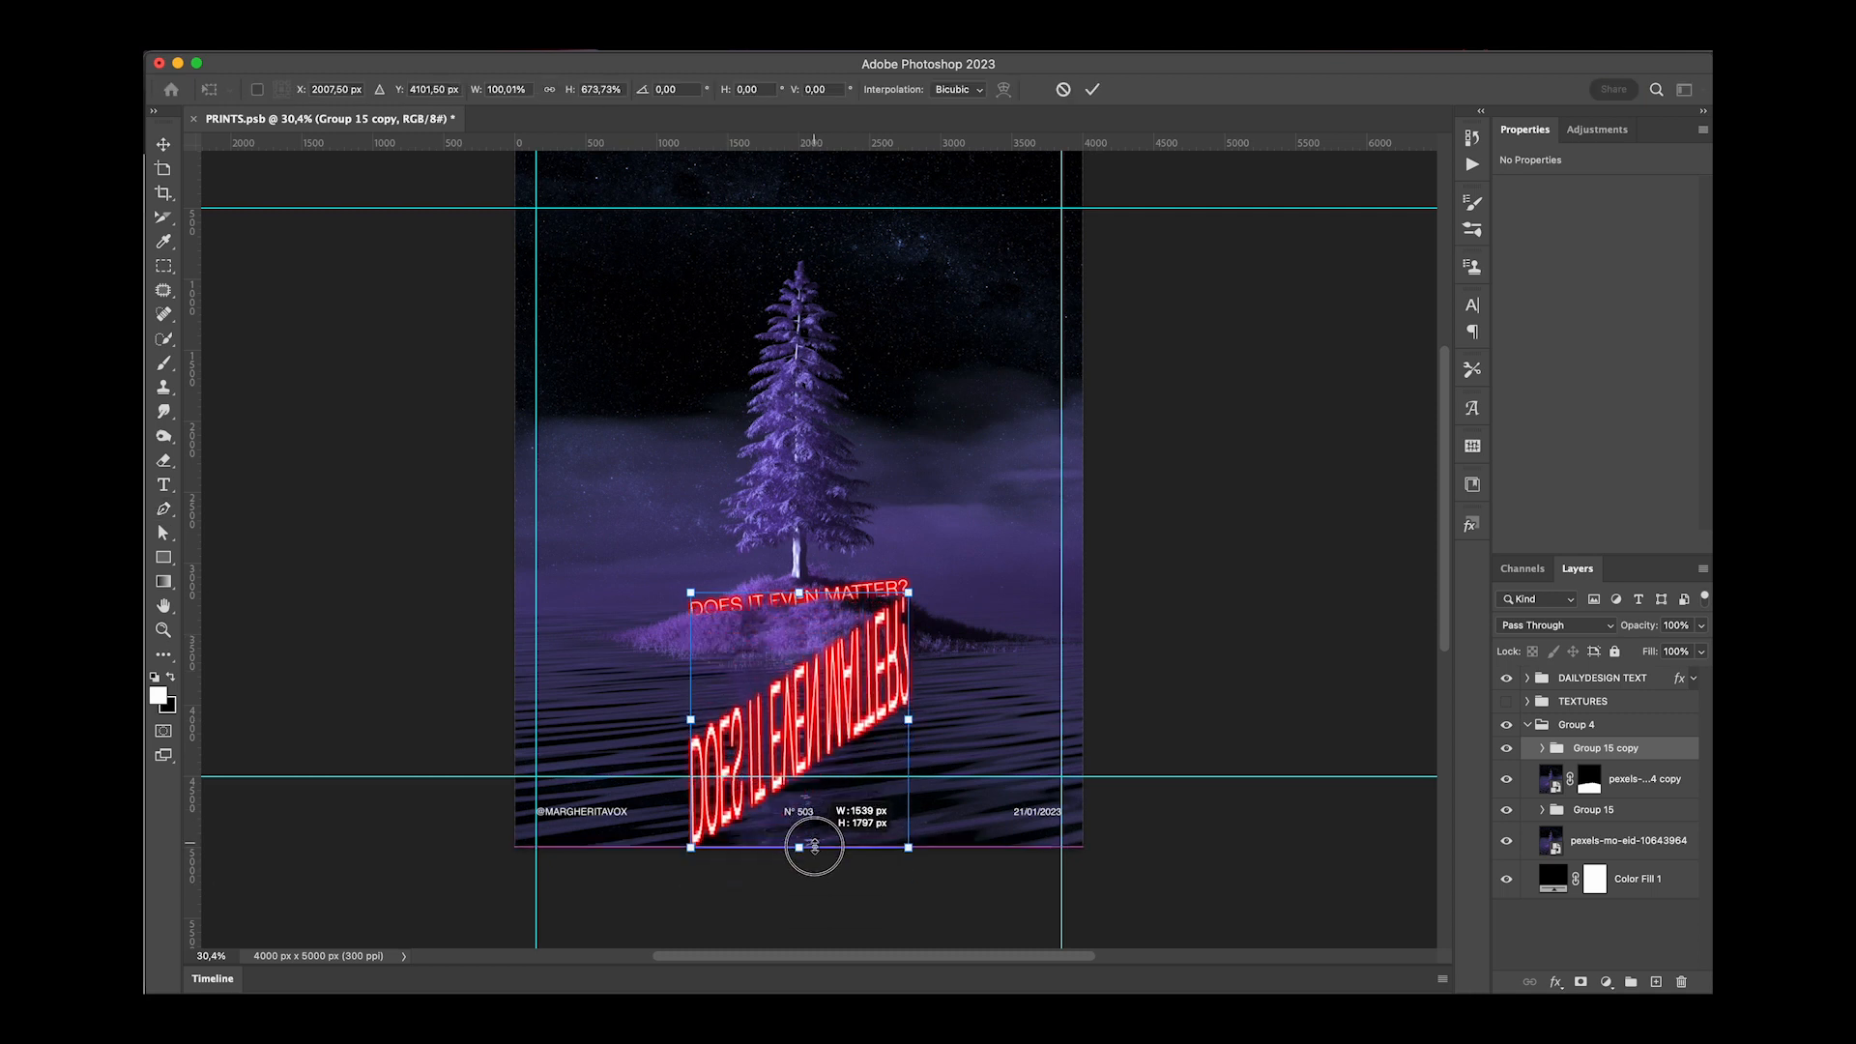
{"action": "left_click_drag", "start_coordinate": [690, 724], "coordinate": [690, 593]}
{"action": "scroll", "coordinate": [781, 623], "scroll_direction": "up", "scroll_amount": 5}
{"action": "left_click_drag", "start_coordinate": [966, 725], "coordinate": [968, 725]}
{"action": "left_click_drag", "start_coordinate": [587, 516], "coordinate": [586, 510]}
{"action": "scroll", "coordinate": [723, 647], "scroll_direction": "down", "scroll_amount": 2}
{"action": "scroll", "coordinate": [723, 648], "scroll_direction": "down", "scroll_amount": 2}
{"action": "key", "text": "p"}
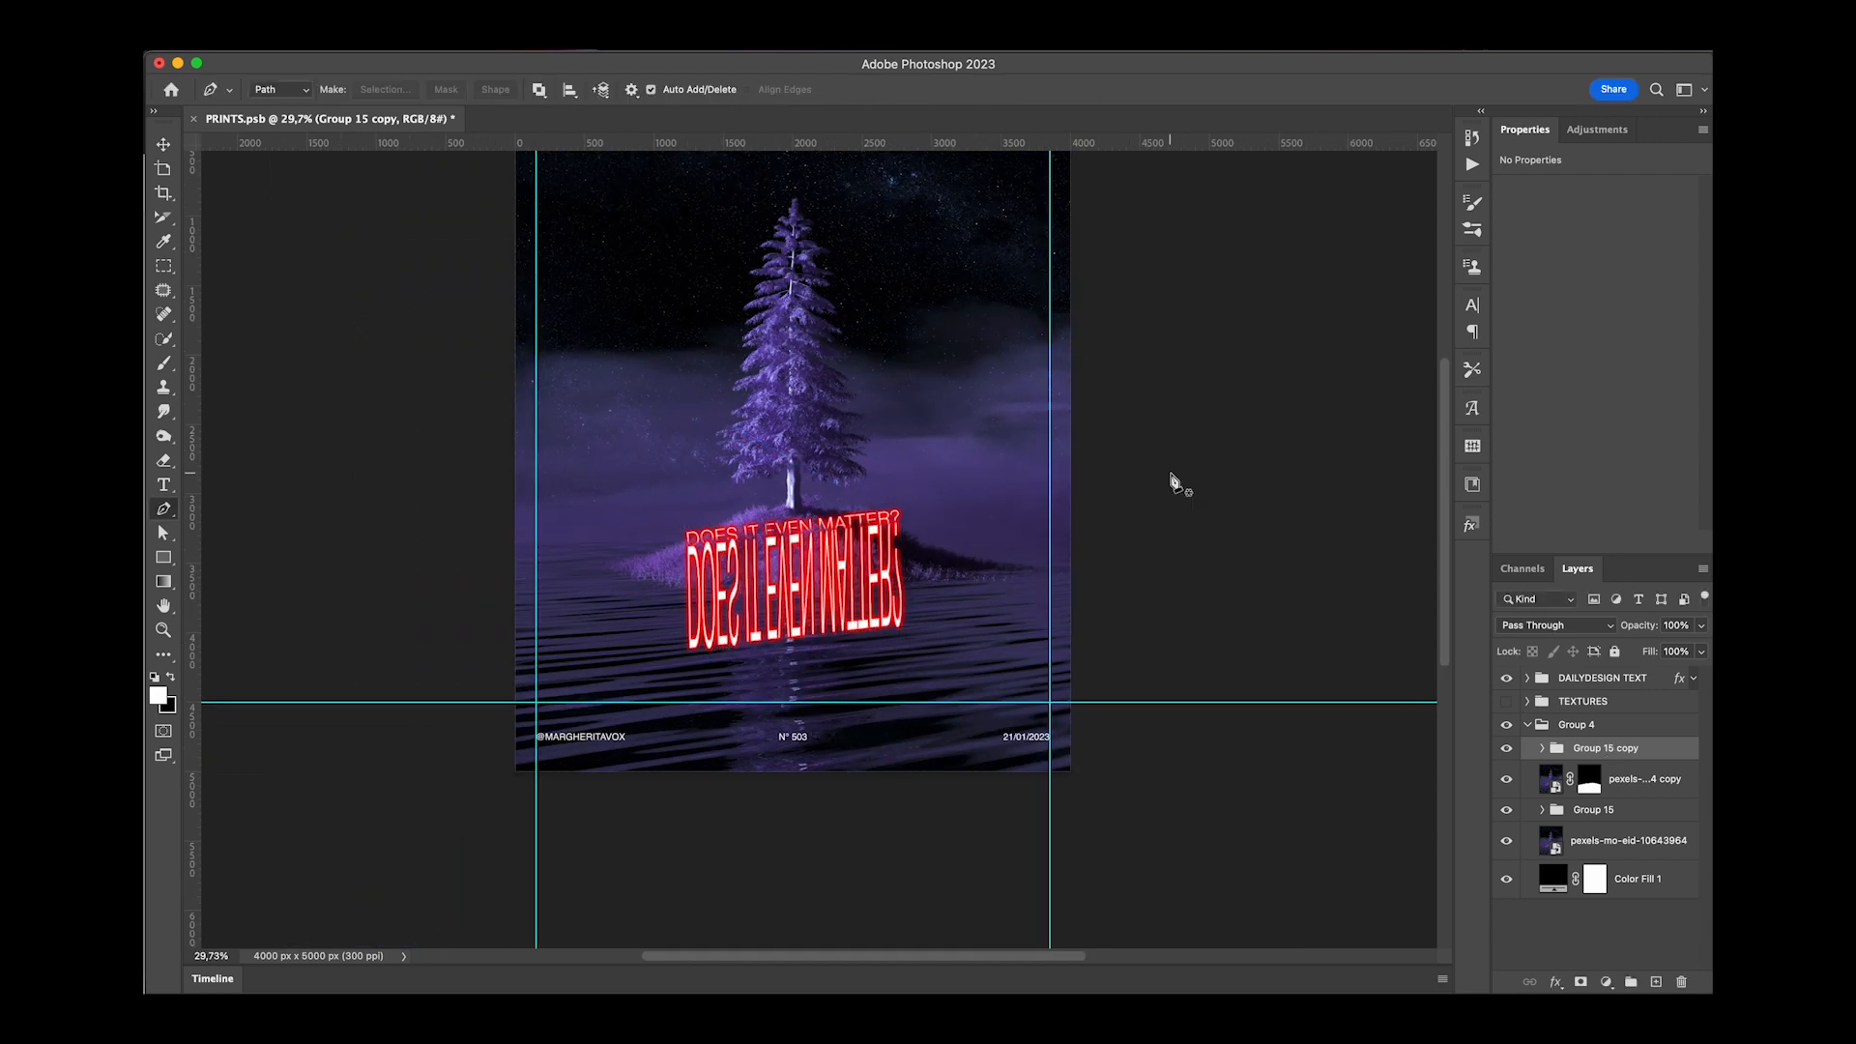
Merge the mirrored text group into one layer and apply a Gaussian Blur with a 20 px radius.
{"action": "key", "text": "super+e"}
{"action": "left_click", "coordinate": [566, 38]}
{"action": "mouse_move", "coordinate": [604, 275]}
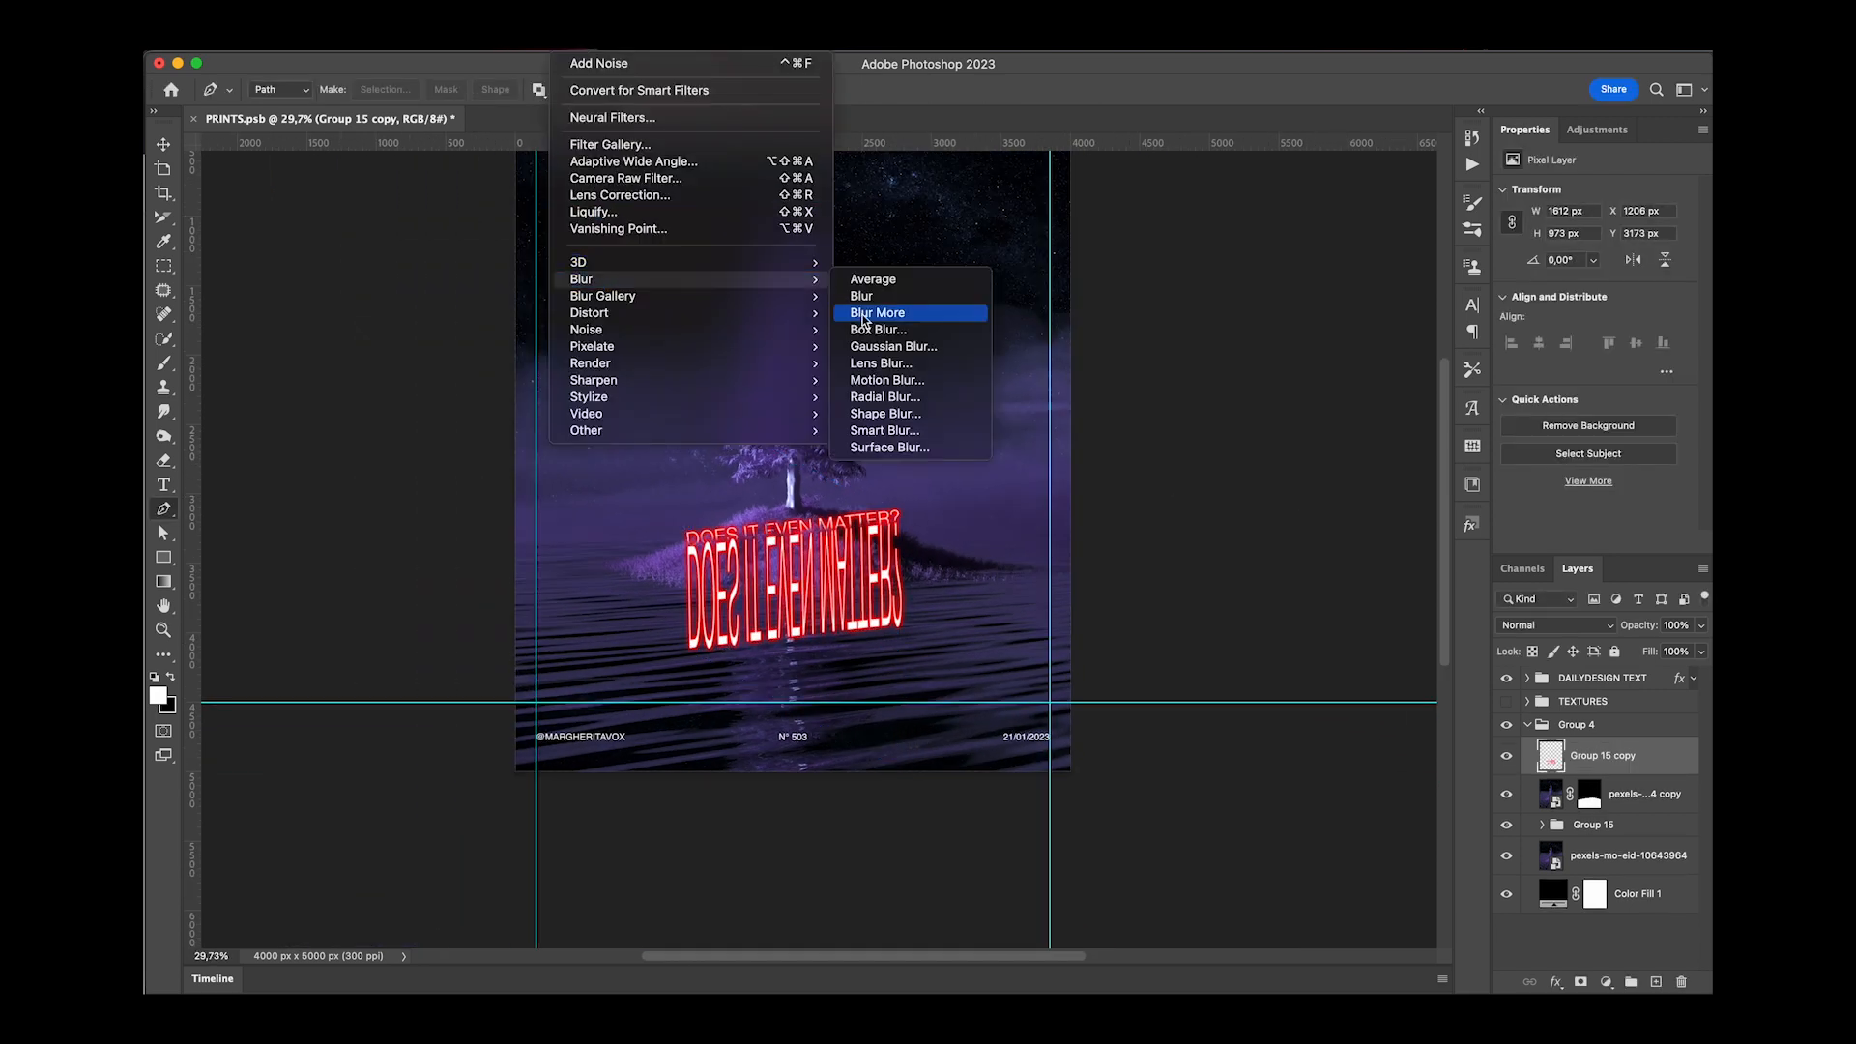
{"action": "left_click", "coordinate": [883, 361]}
{"action": "type", "text": "20"}
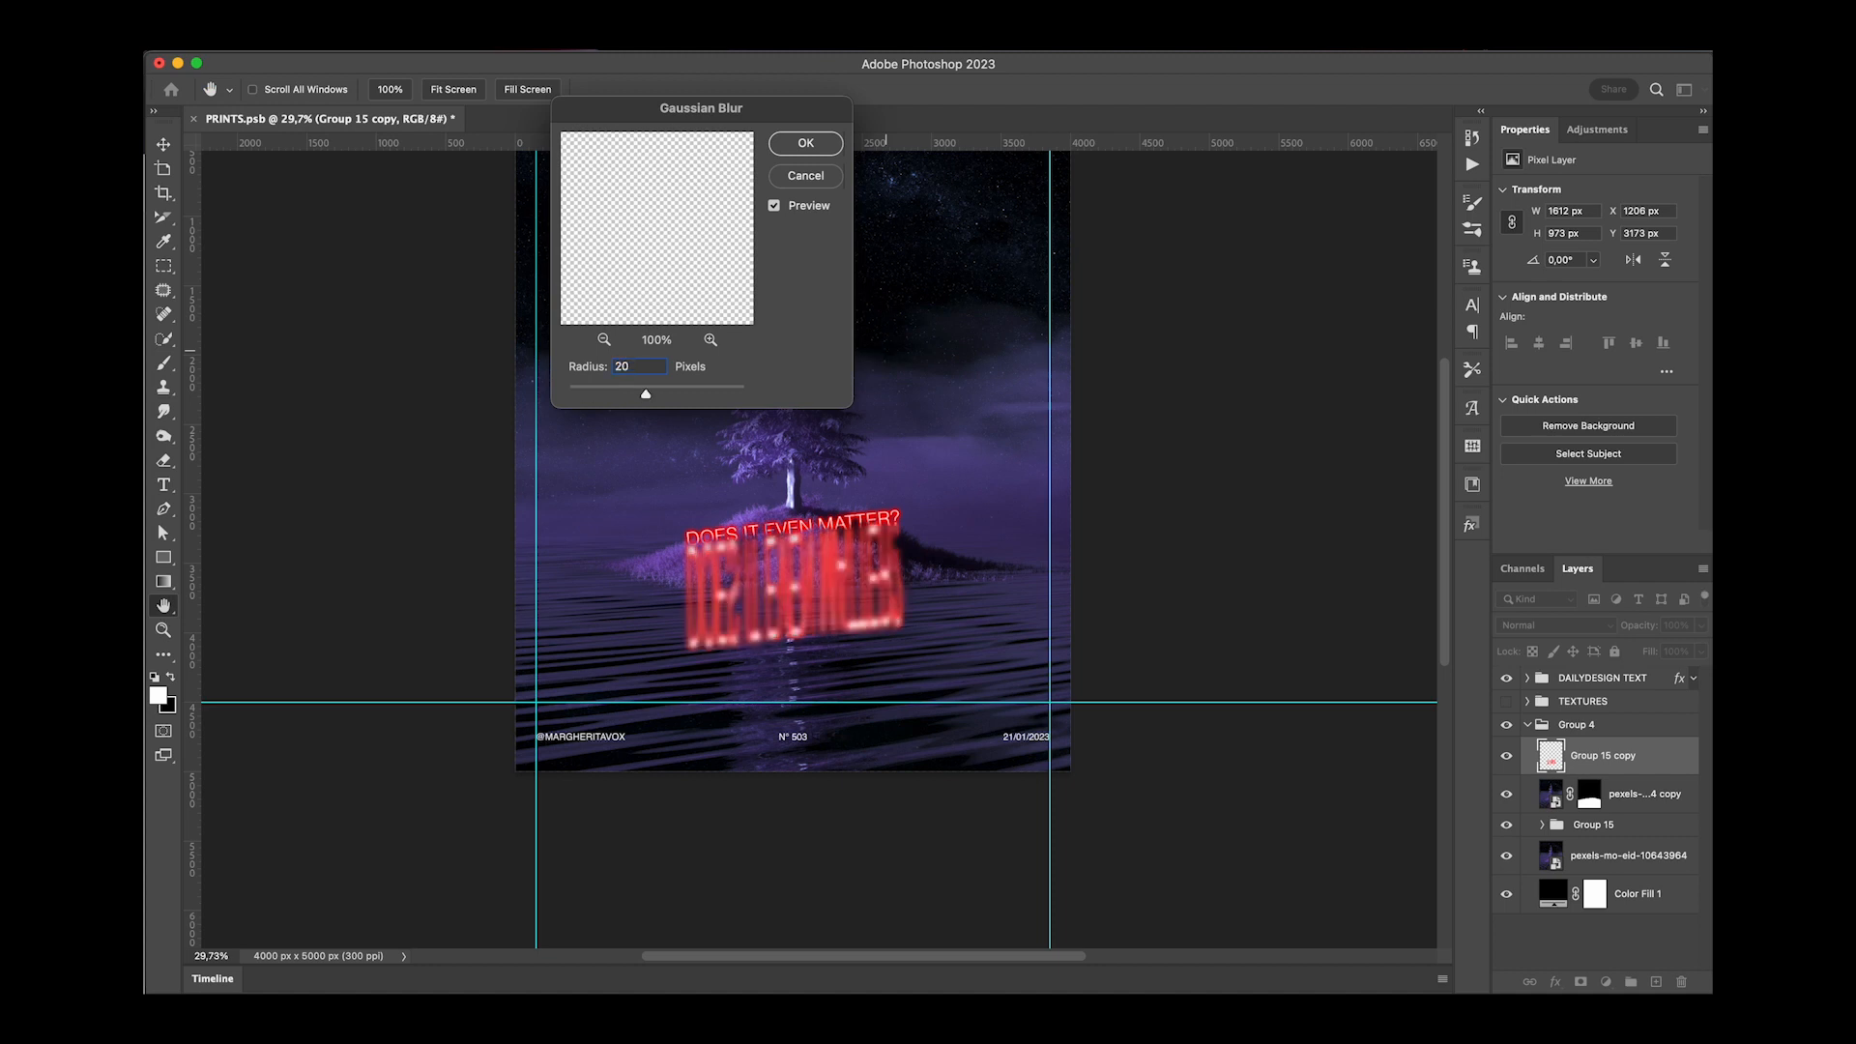
{"action": "key", "text": "Return"}
Set the blurred red reflection layer's opacity to 20%.
{"action": "type", "text": "20"}
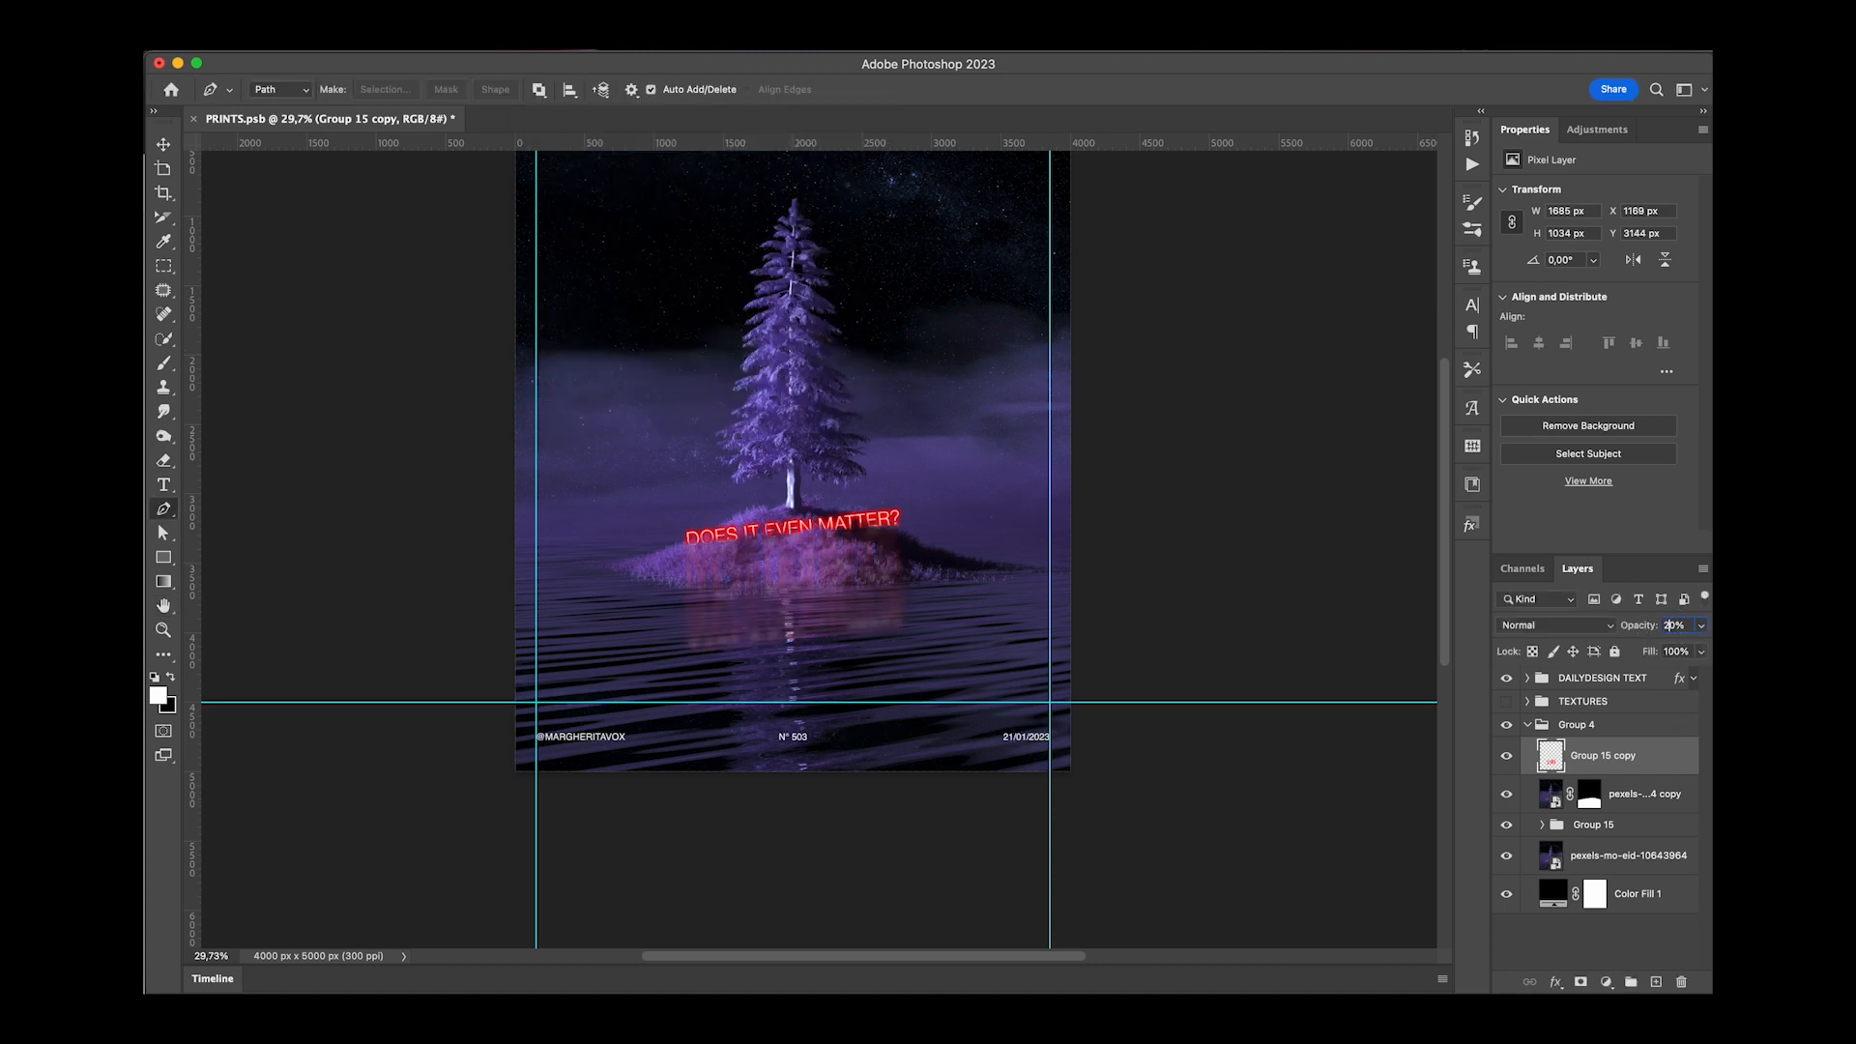
{"action": "scroll", "coordinate": [735, 634], "scroll_direction": "up", "scroll_amount": 3}
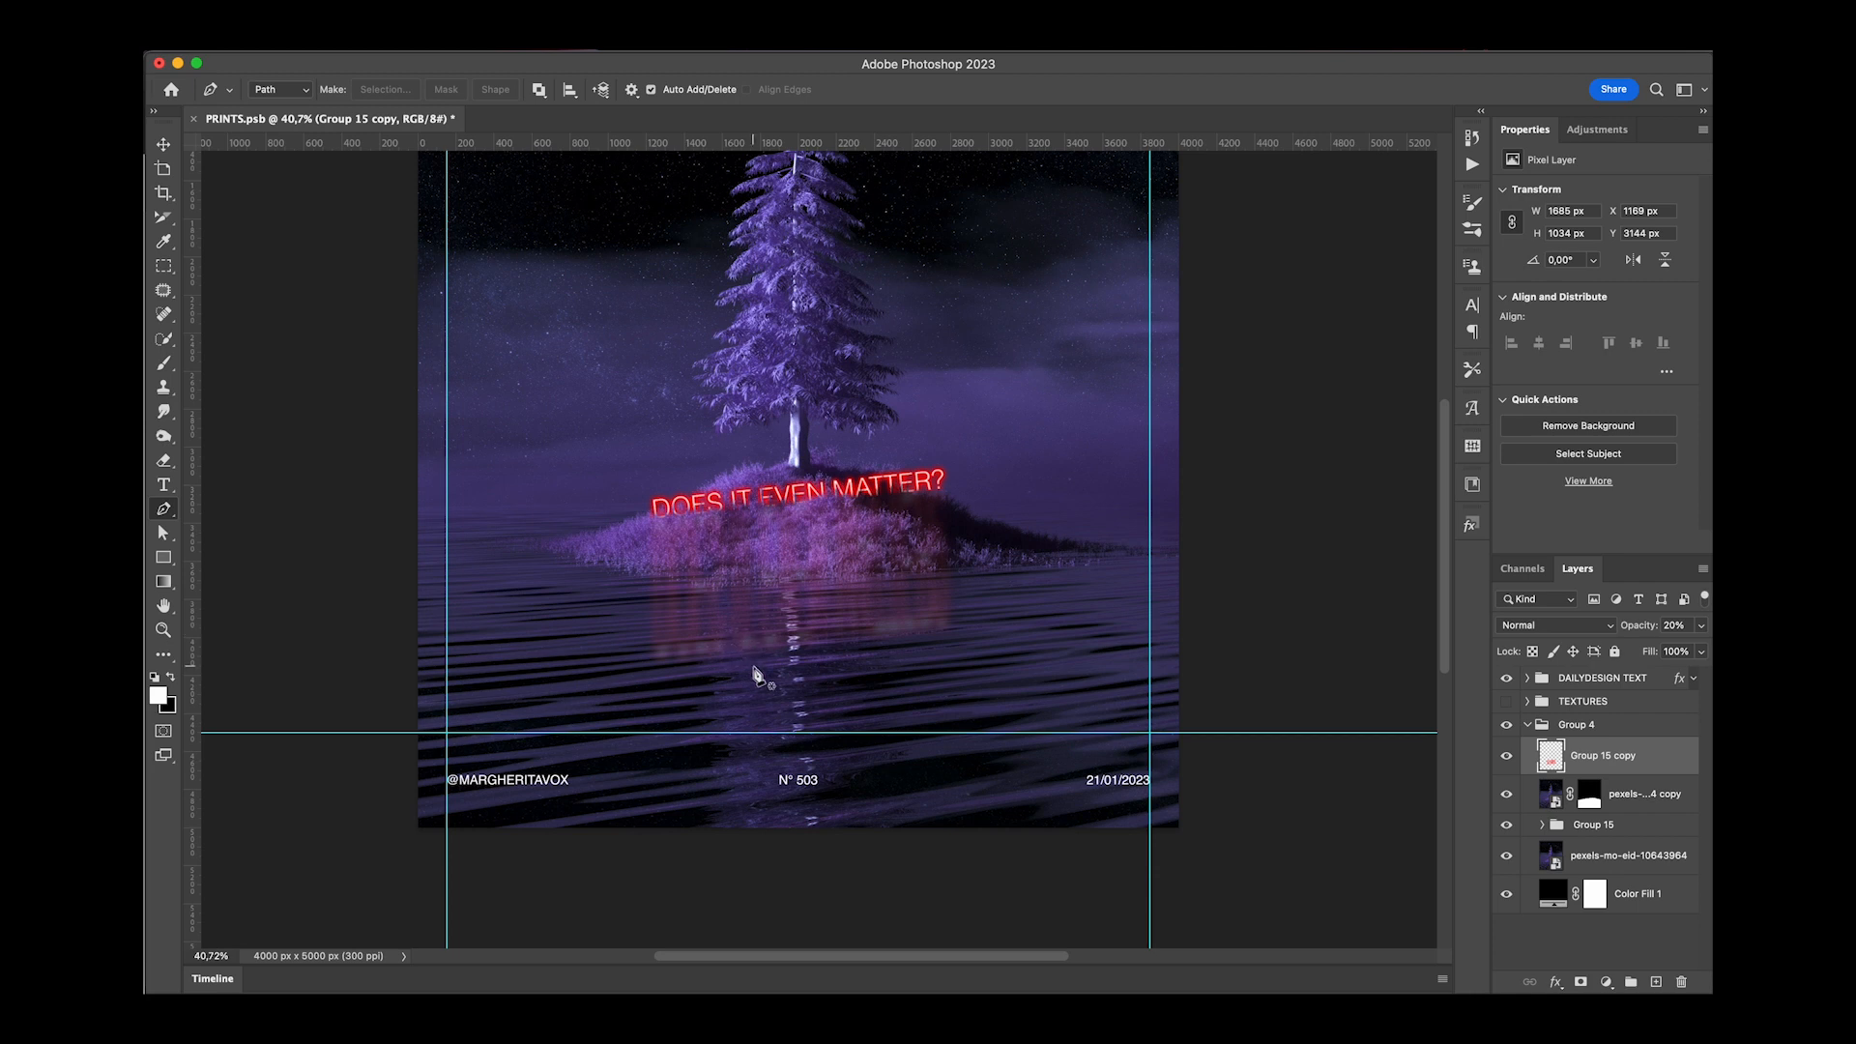
{"action": "key", "text": "v"}
{"action": "scroll", "coordinate": [768, 688], "scroll_direction": "down", "scroll_amount": 1}
{"action": "scroll", "coordinate": [770, 689], "scroll_direction": "down", "scroll_amount": 1}
Set the reflection layer to 100% opacity, try Linear Burn, and settle on the Soft Light blend mode.
{"action": "left_click", "coordinate": [1555, 626]}
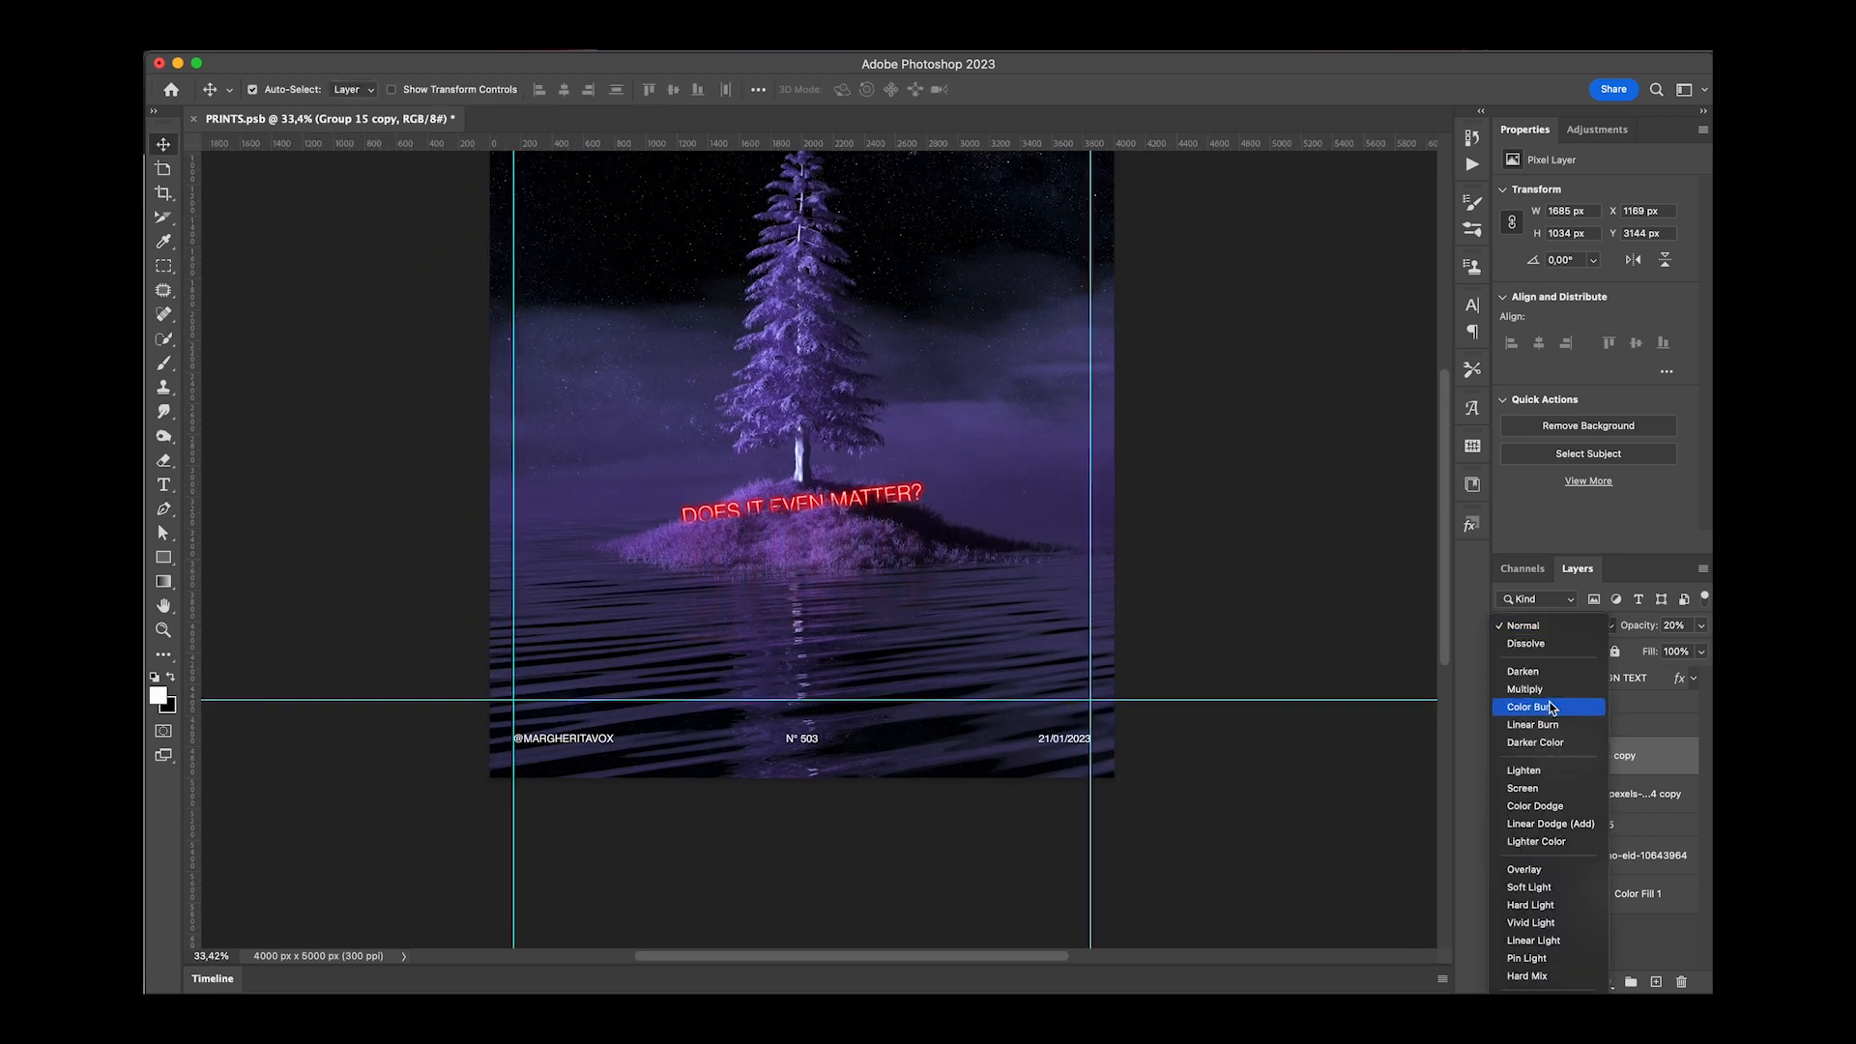
{"action": "left_click", "coordinate": [1540, 727]}
{"action": "left_click", "coordinate": [1704, 626]}
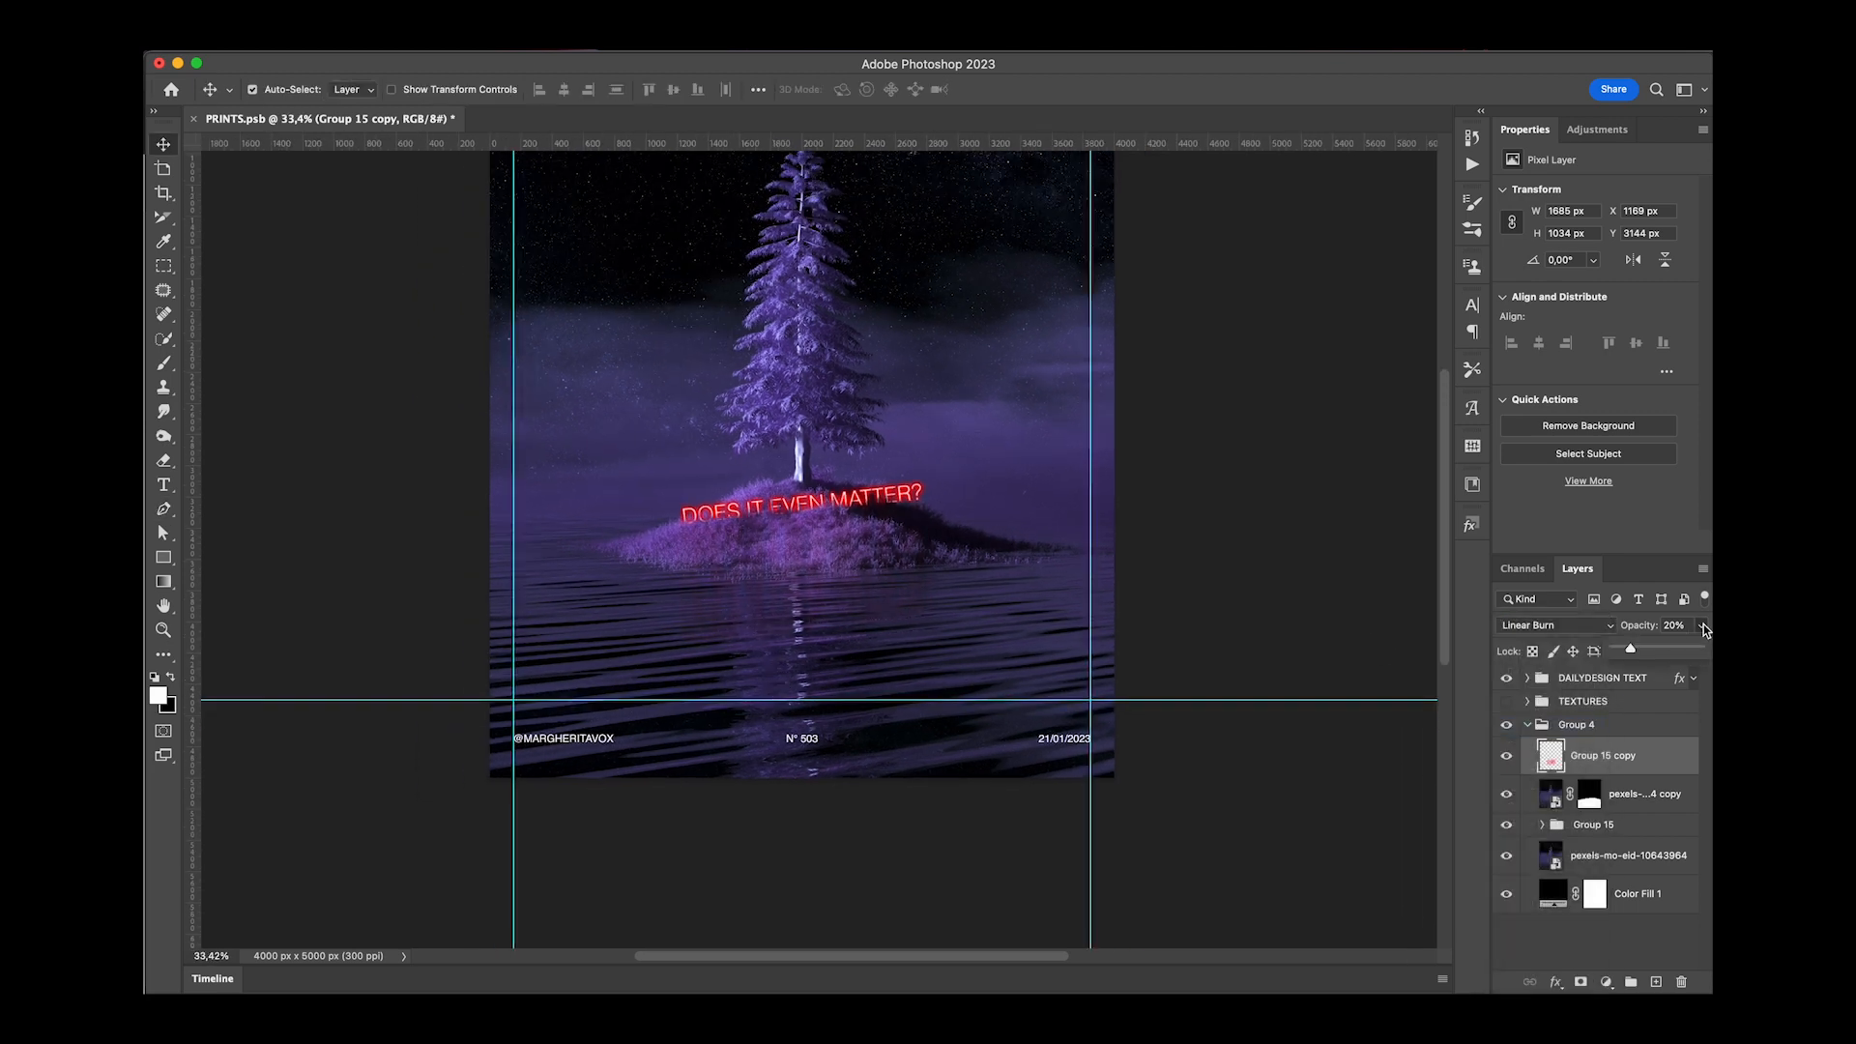
{"action": "left_click", "coordinate": [1586, 624]}
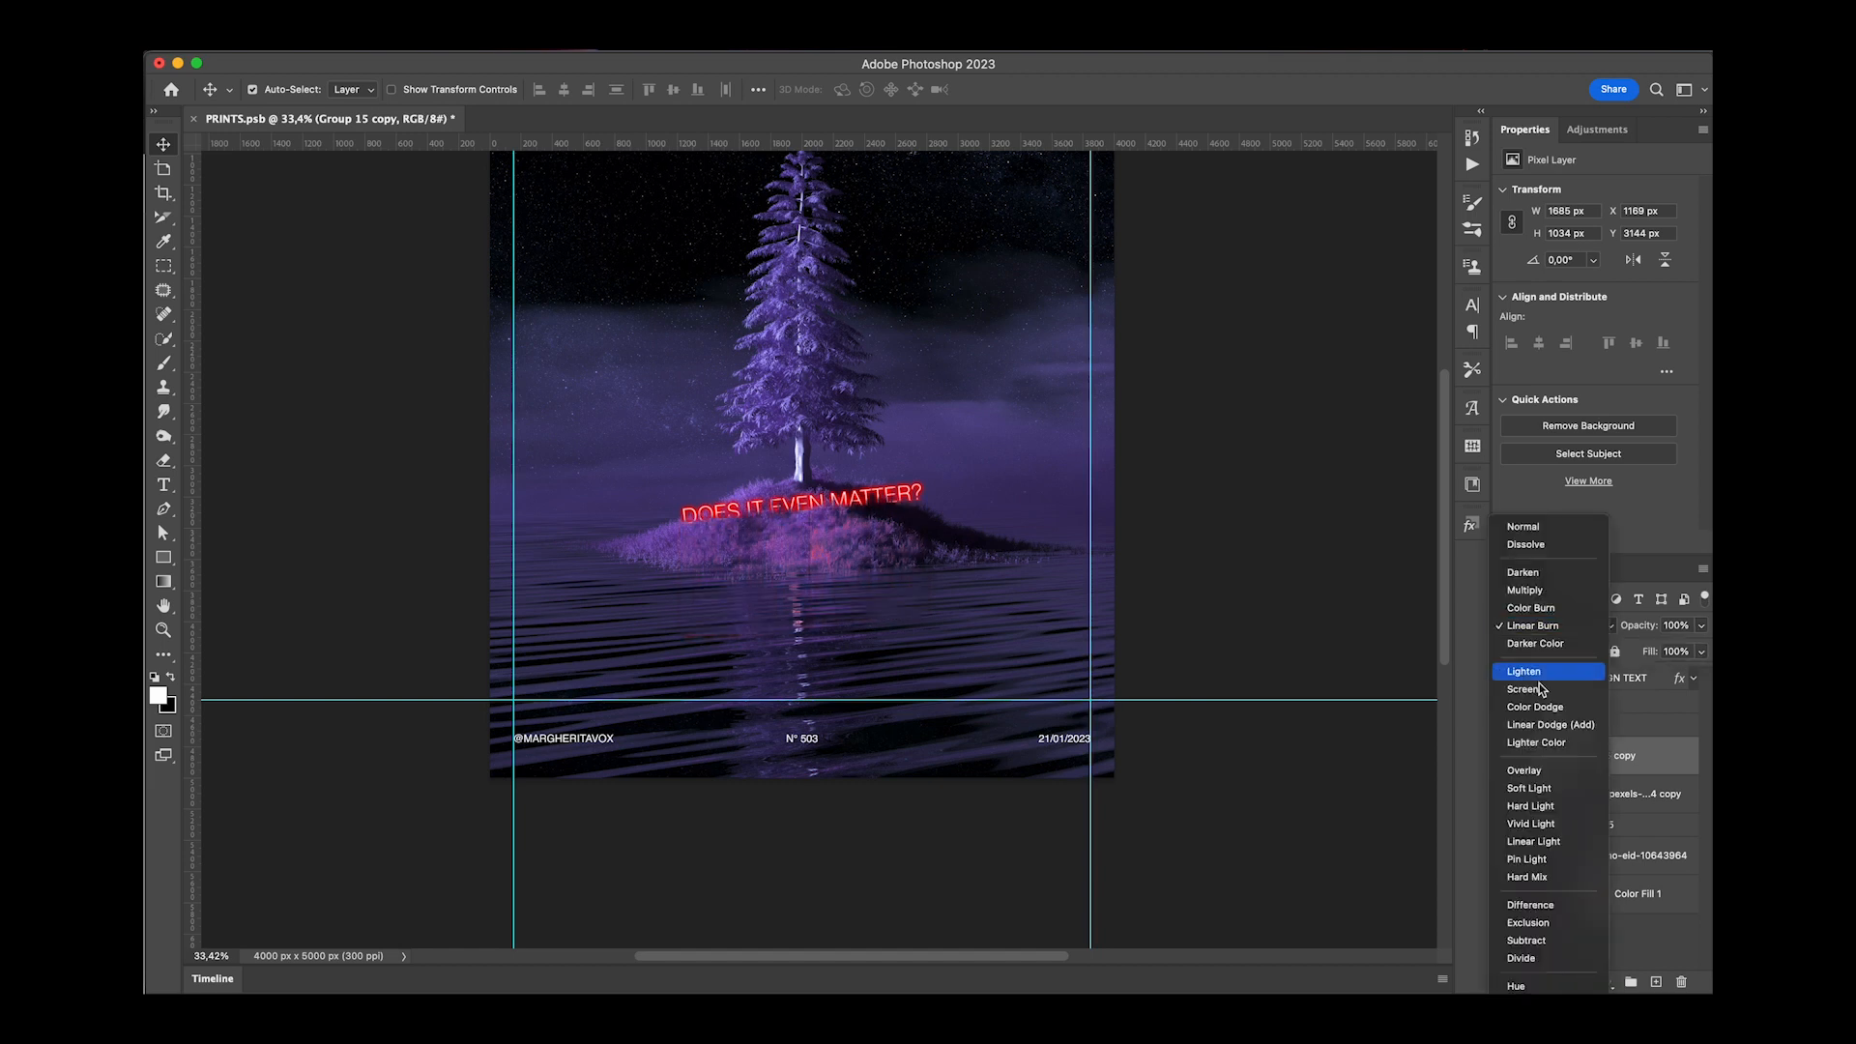
{"action": "left_click", "coordinate": [1528, 789]}
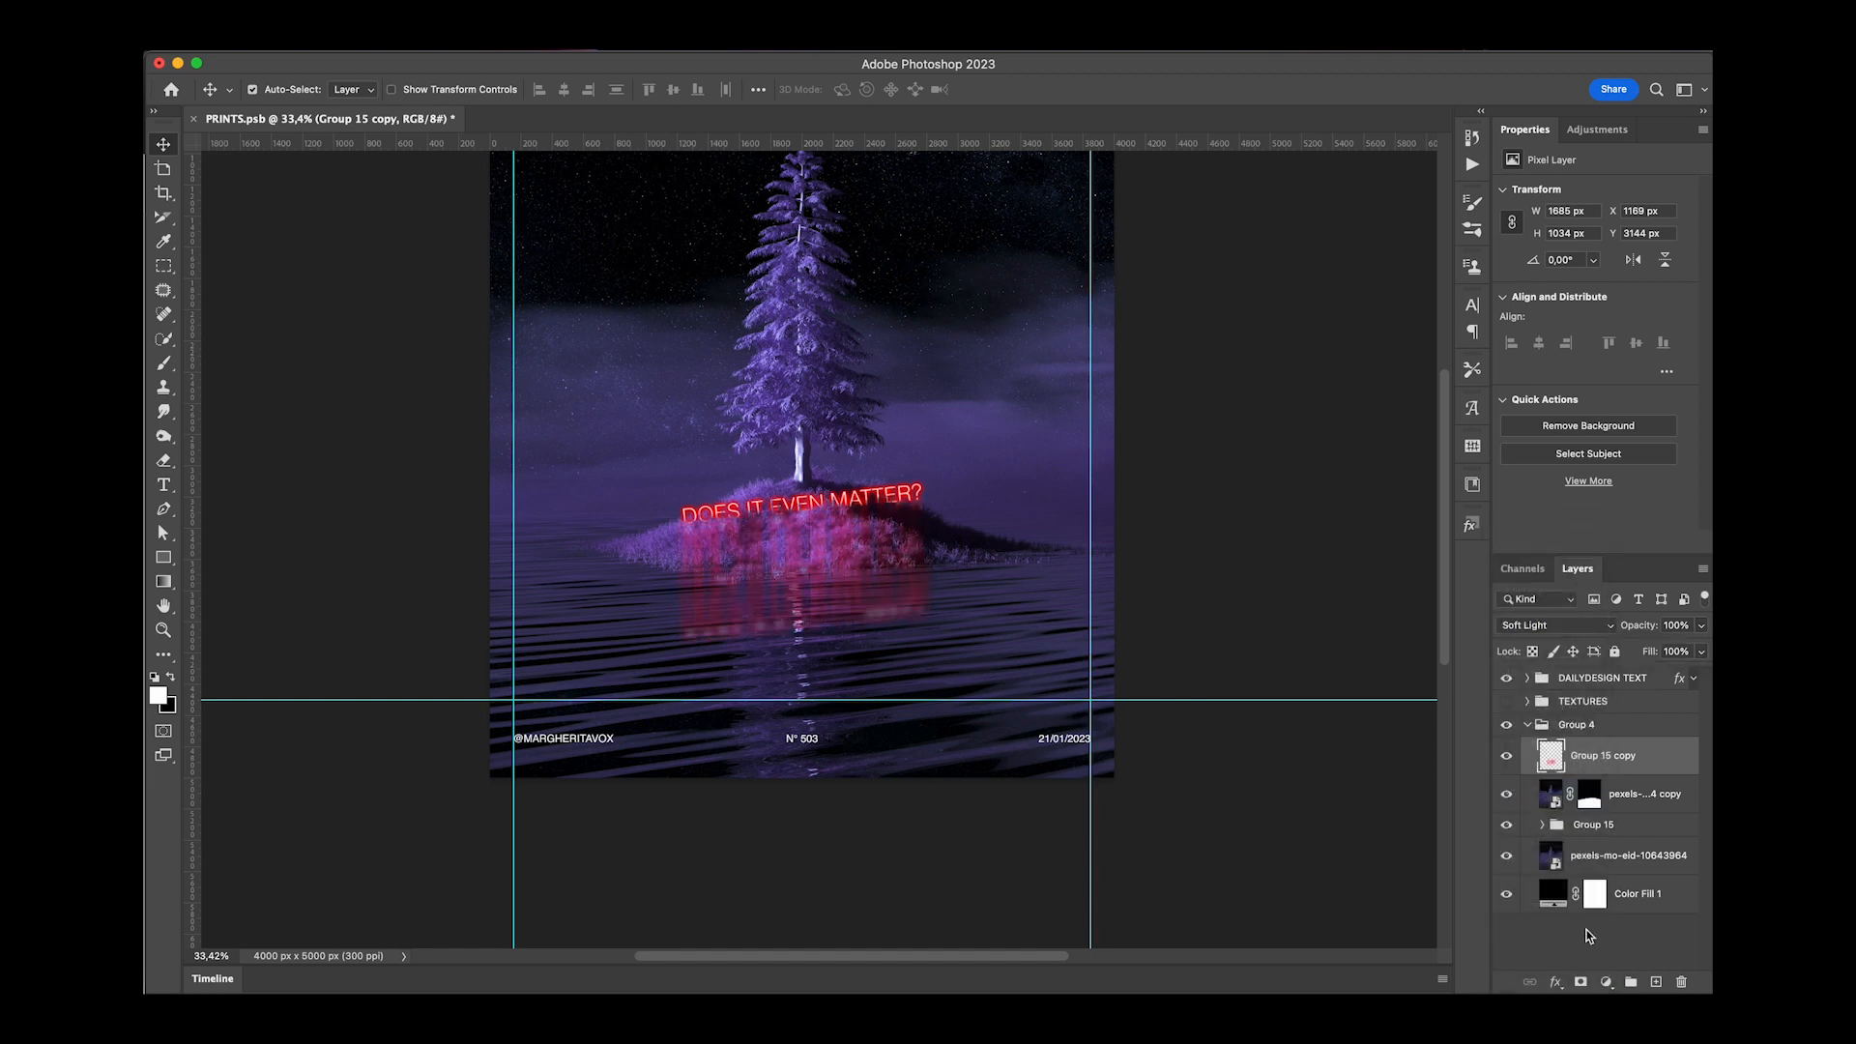
Add a layer mask to the reflection and paint it black over the water just below the island.
{"action": "left_click", "coordinate": [1582, 982]}
{"action": "key", "text": "b"}
{"action": "left_click_drag", "start_coordinate": [965, 629], "coordinate": [875, 630]}
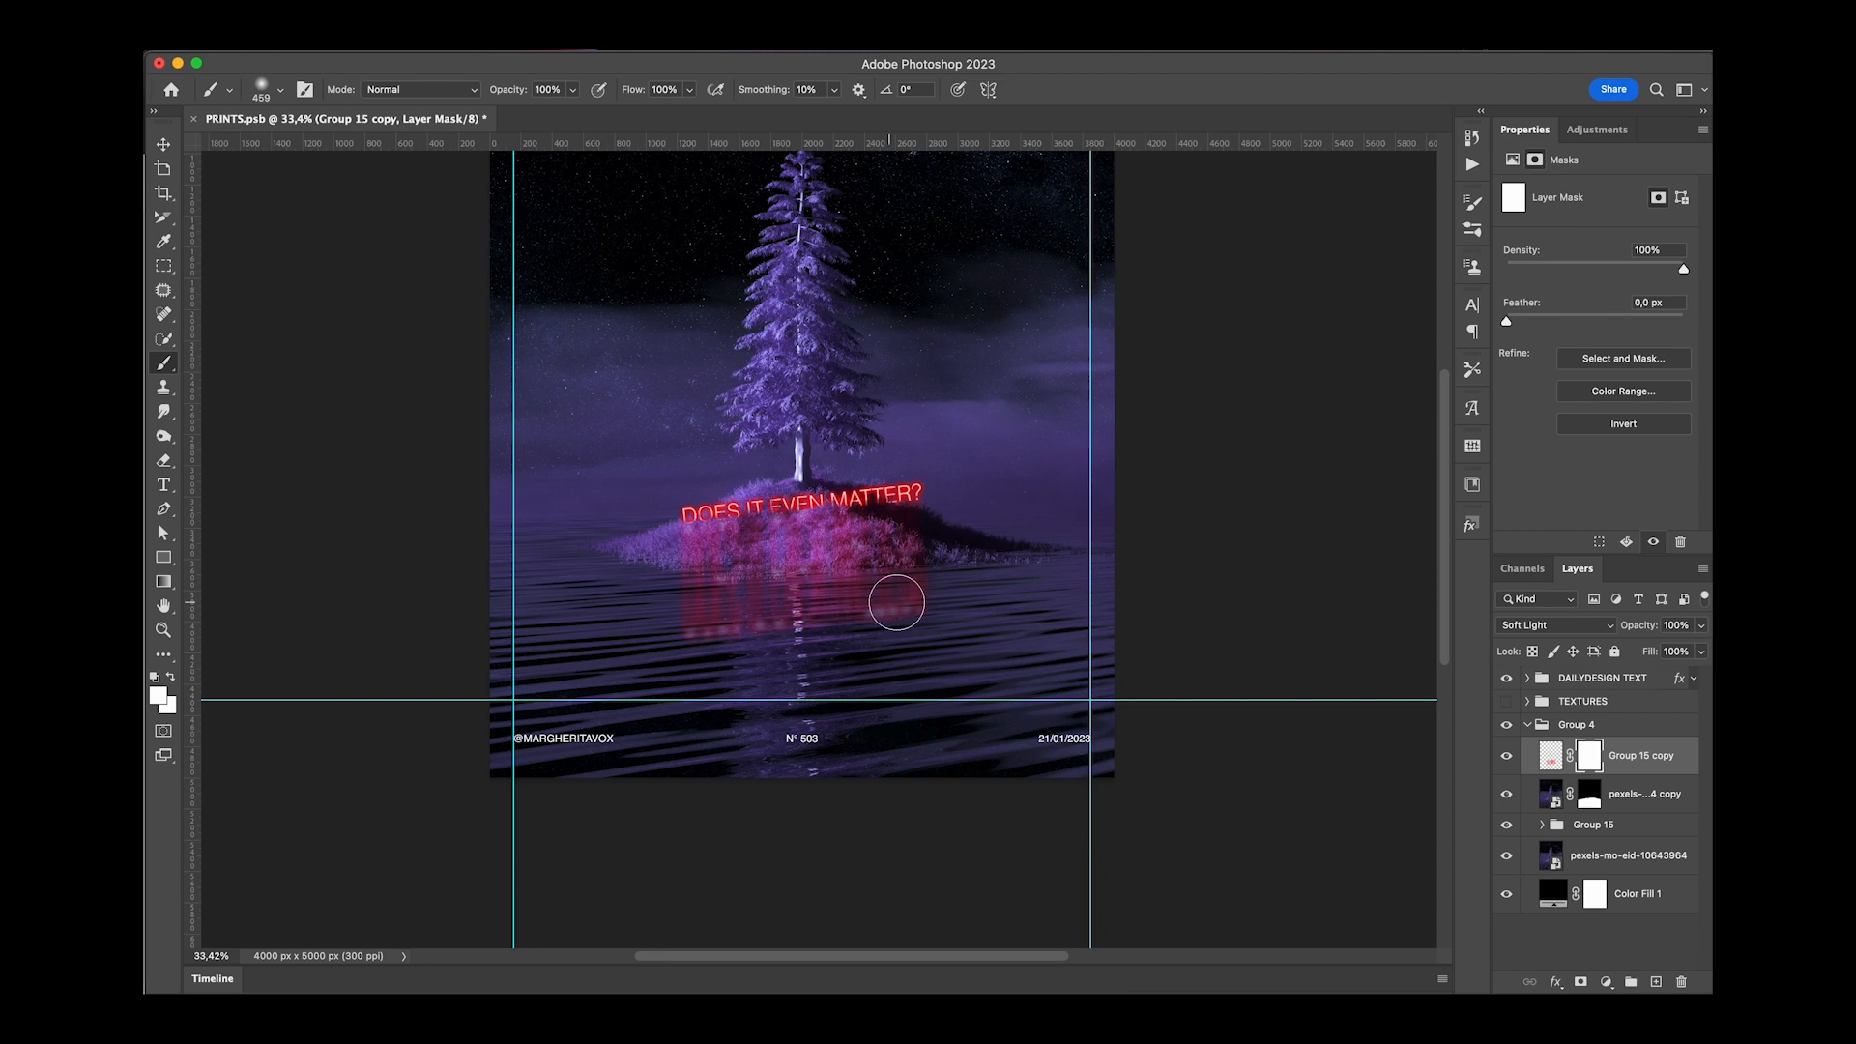
{"action": "left_click", "coordinate": [165, 699]}
{"action": "left_click", "coordinate": [448, 518]}
{"action": "key", "text": "Return"}
{"action": "mouse_move", "coordinate": [740, 614]}
{"action": "left_mouse_down"}
{"action": "mouse_move", "coordinate": [713, 600]}
{"action": "mouse_move", "coordinate": [945, 584]}
{"action": "mouse_move", "coordinate": [721, 617]}
{"action": "mouse_move", "coordinate": [867, 634]}
{"action": "mouse_move", "coordinate": [937, 601]}
{"action": "left_mouse_up"}
Transform the reflection to about 77% height with a horizontal skew of about 51°, widening it slightly along the island's slope.
{"action": "key", "text": "super+t"}
{"action": "left_click_drag", "start_coordinate": [892, 537], "coordinate": [866, 546]}
{"action": "key", "text": "shift+Left"}
{"action": "key", "text": "shift+Up"}
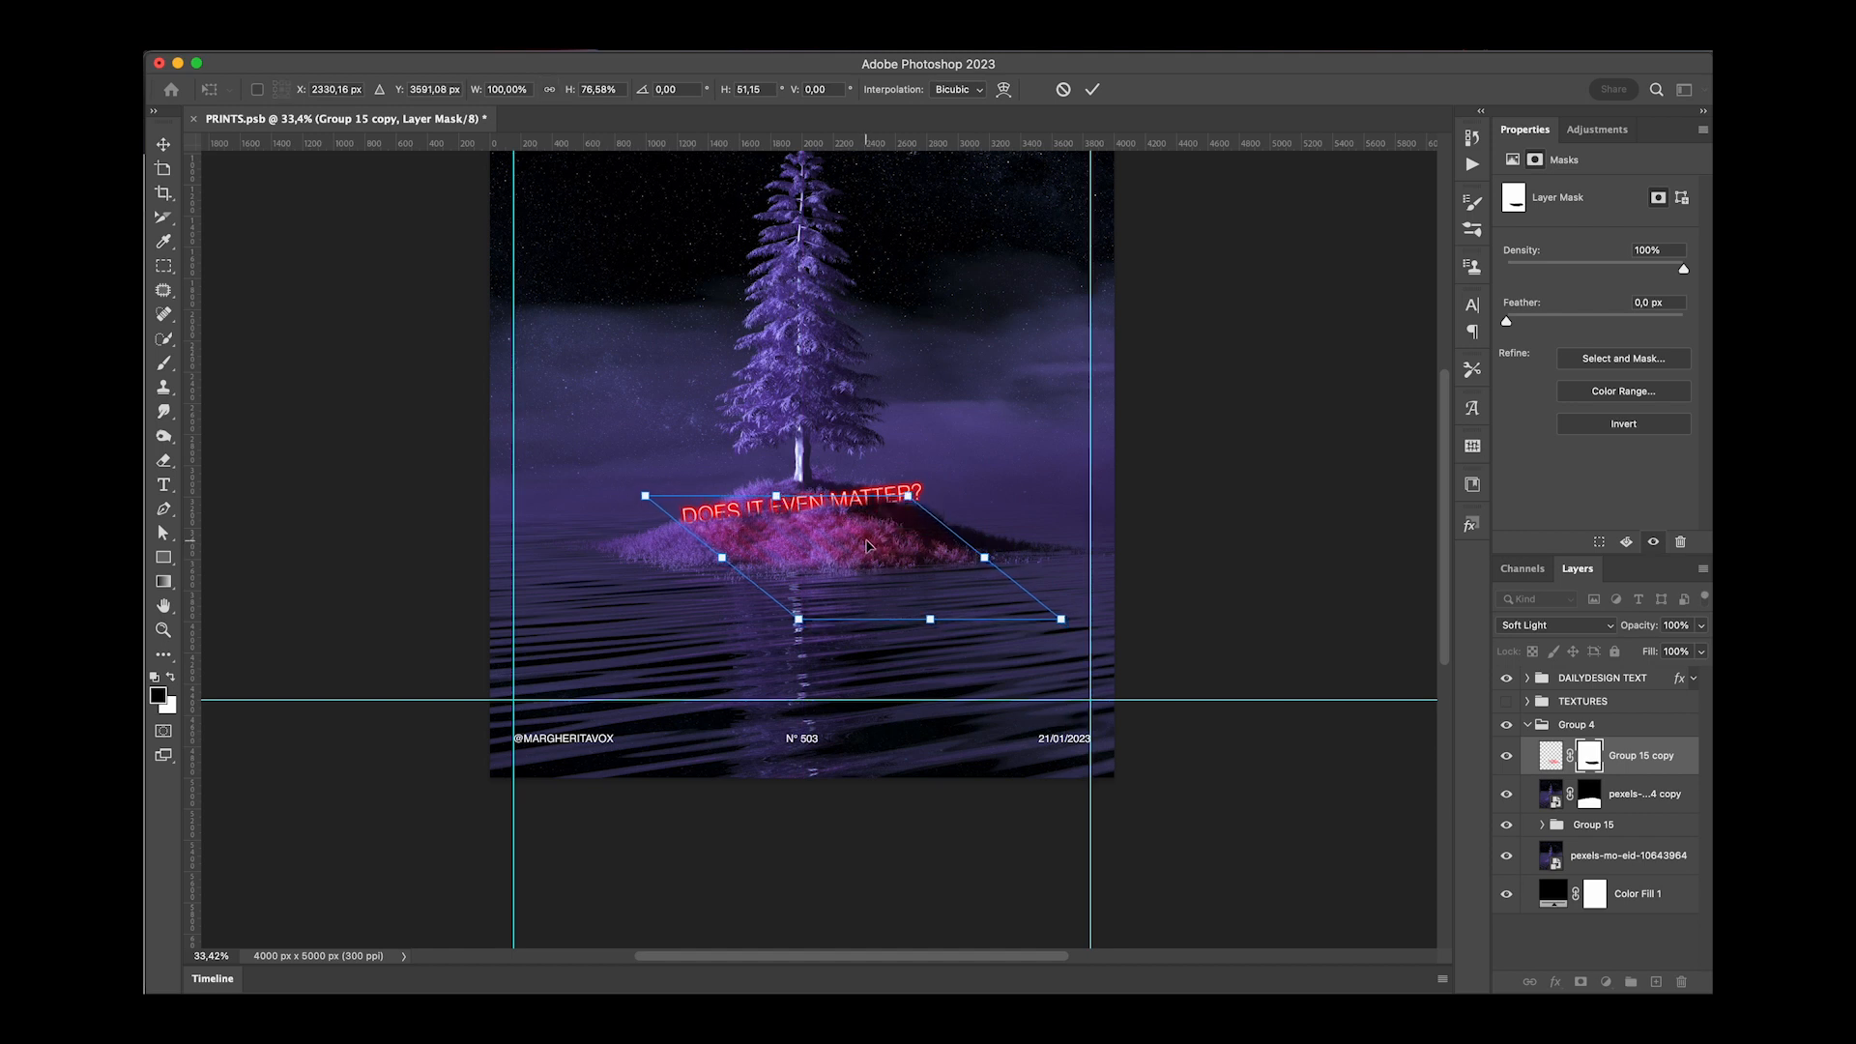
{"action": "mouse_move", "coordinate": [984, 556]}
{"action": "left_mouse_down"}
{"action": "mouse_move", "coordinate": [1006, 531]}
{"action": "mouse_move", "coordinate": [1004, 553]}
{"action": "left_mouse_up"}
{"action": "key", "text": "Return"}
Paint black on the reflection's mask with a small soft brush to remove red spilling past the island's shoreline.
{"action": "key", "text": "z"}
{"action": "left_click", "coordinate": [816, 575]}
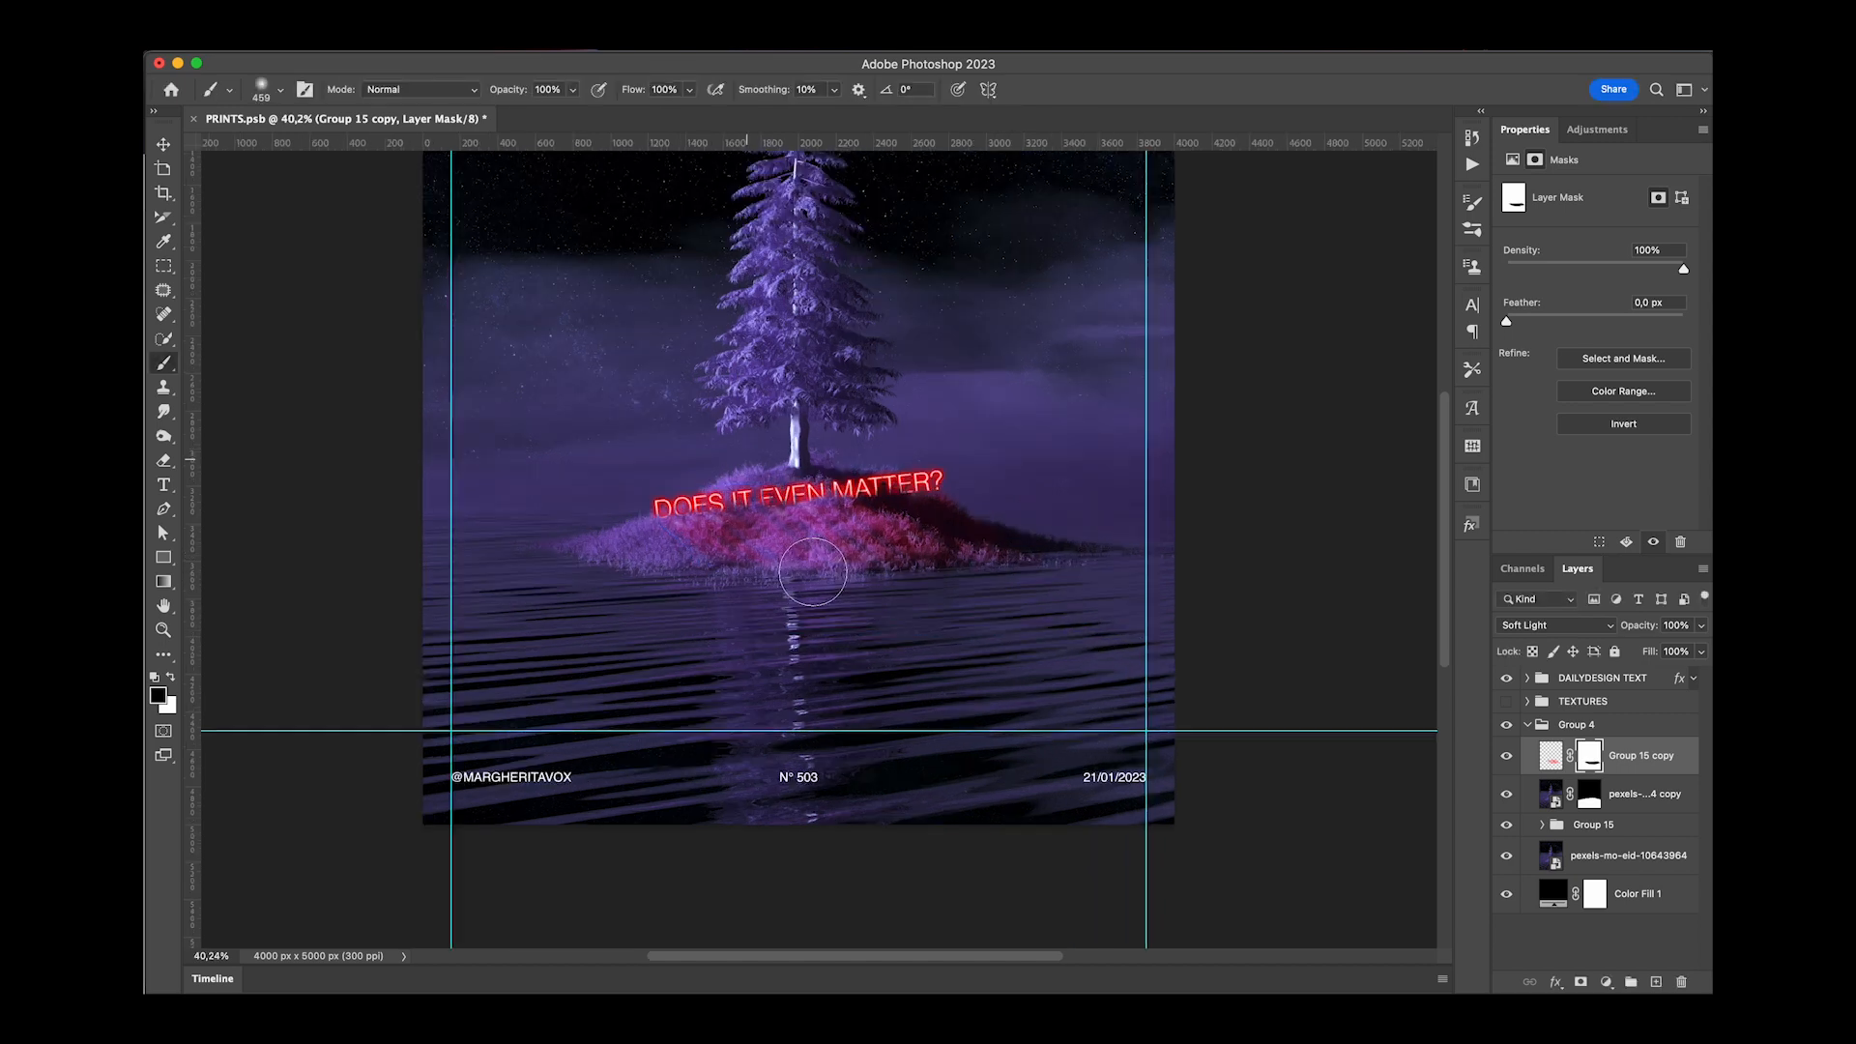
{"action": "key", "text": "v"}
{"action": "key", "text": "b"}
{"action": "key", "text": "x"}
{"action": "mouse_move", "coordinate": [795, 535]}
{"action": "left_mouse_down"}
{"action": "mouse_move", "coordinate": [681, 537]}
{"action": "mouse_move", "coordinate": [750, 602]}
{"action": "left_mouse_up"}
{"action": "left_click_drag", "start_coordinate": [901, 591], "coordinate": [1164, 568]}
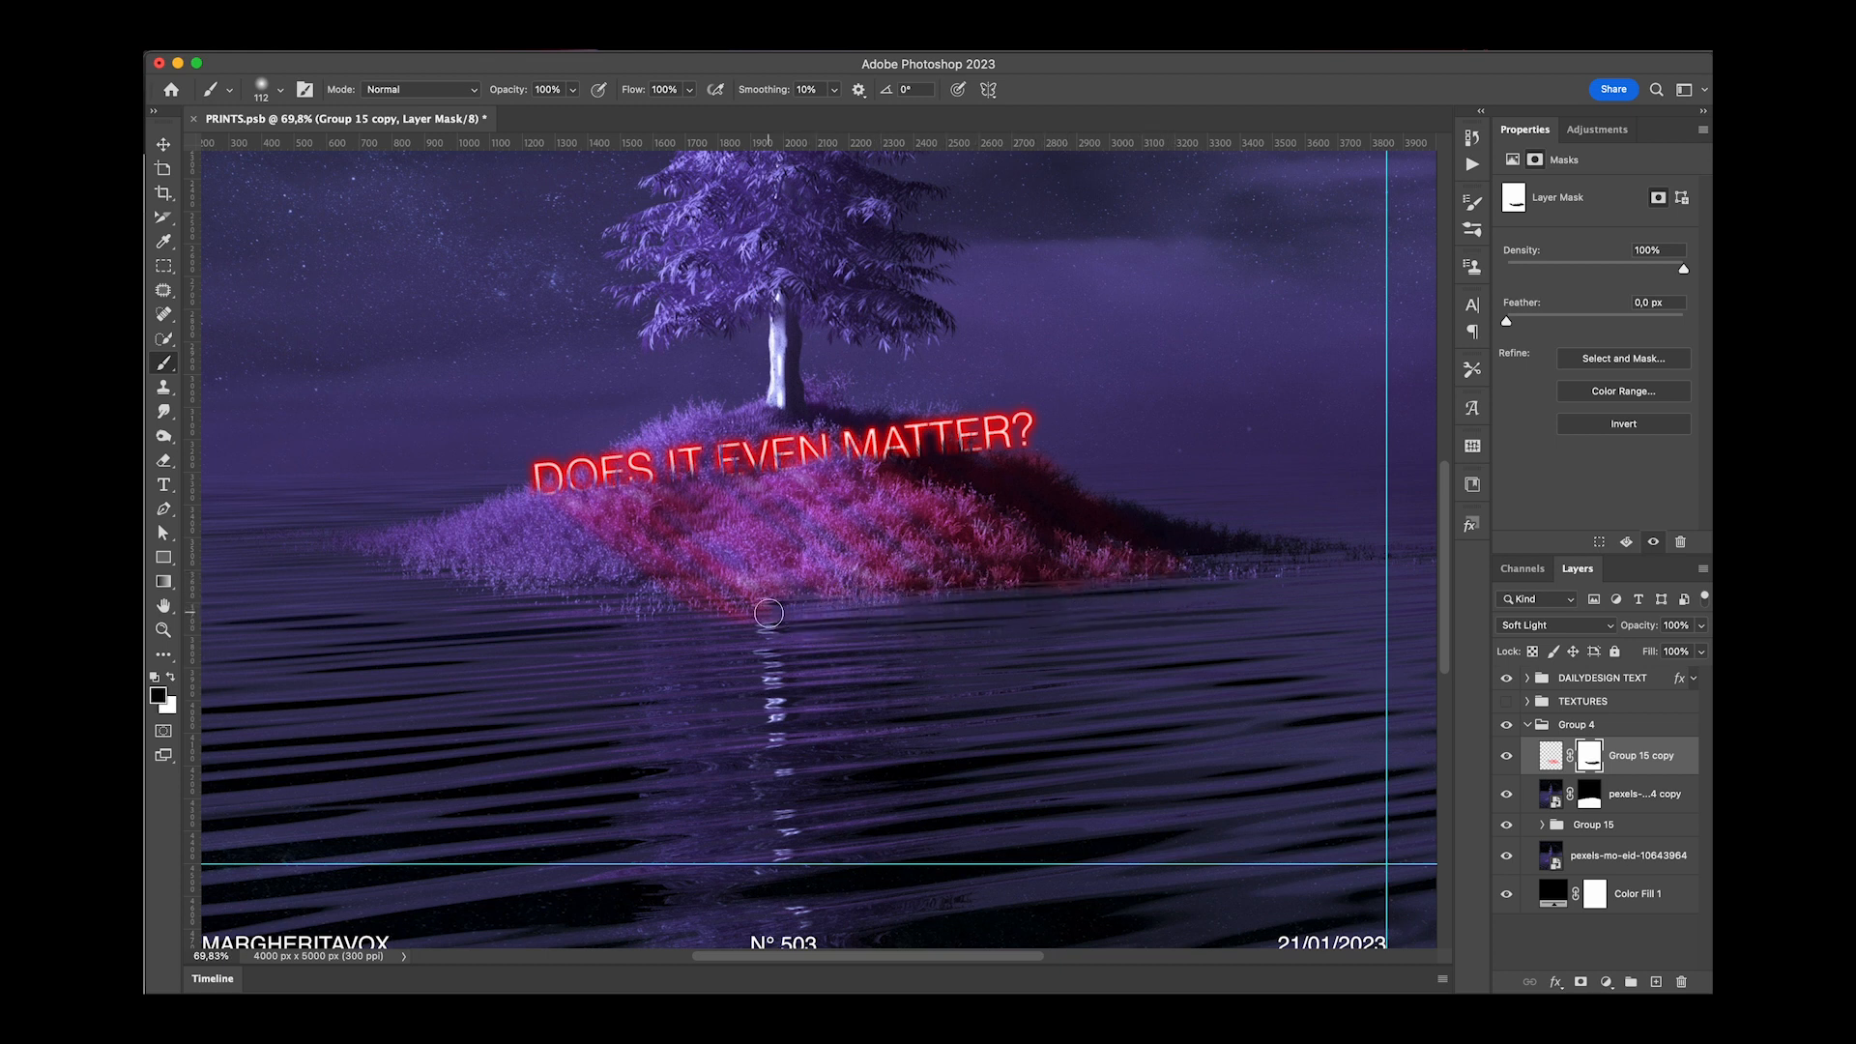
Lower the brush opacity to 47% and soften the red glow's edge on the island's grass in the mask.
{"action": "left_click", "coordinate": [572, 89]}
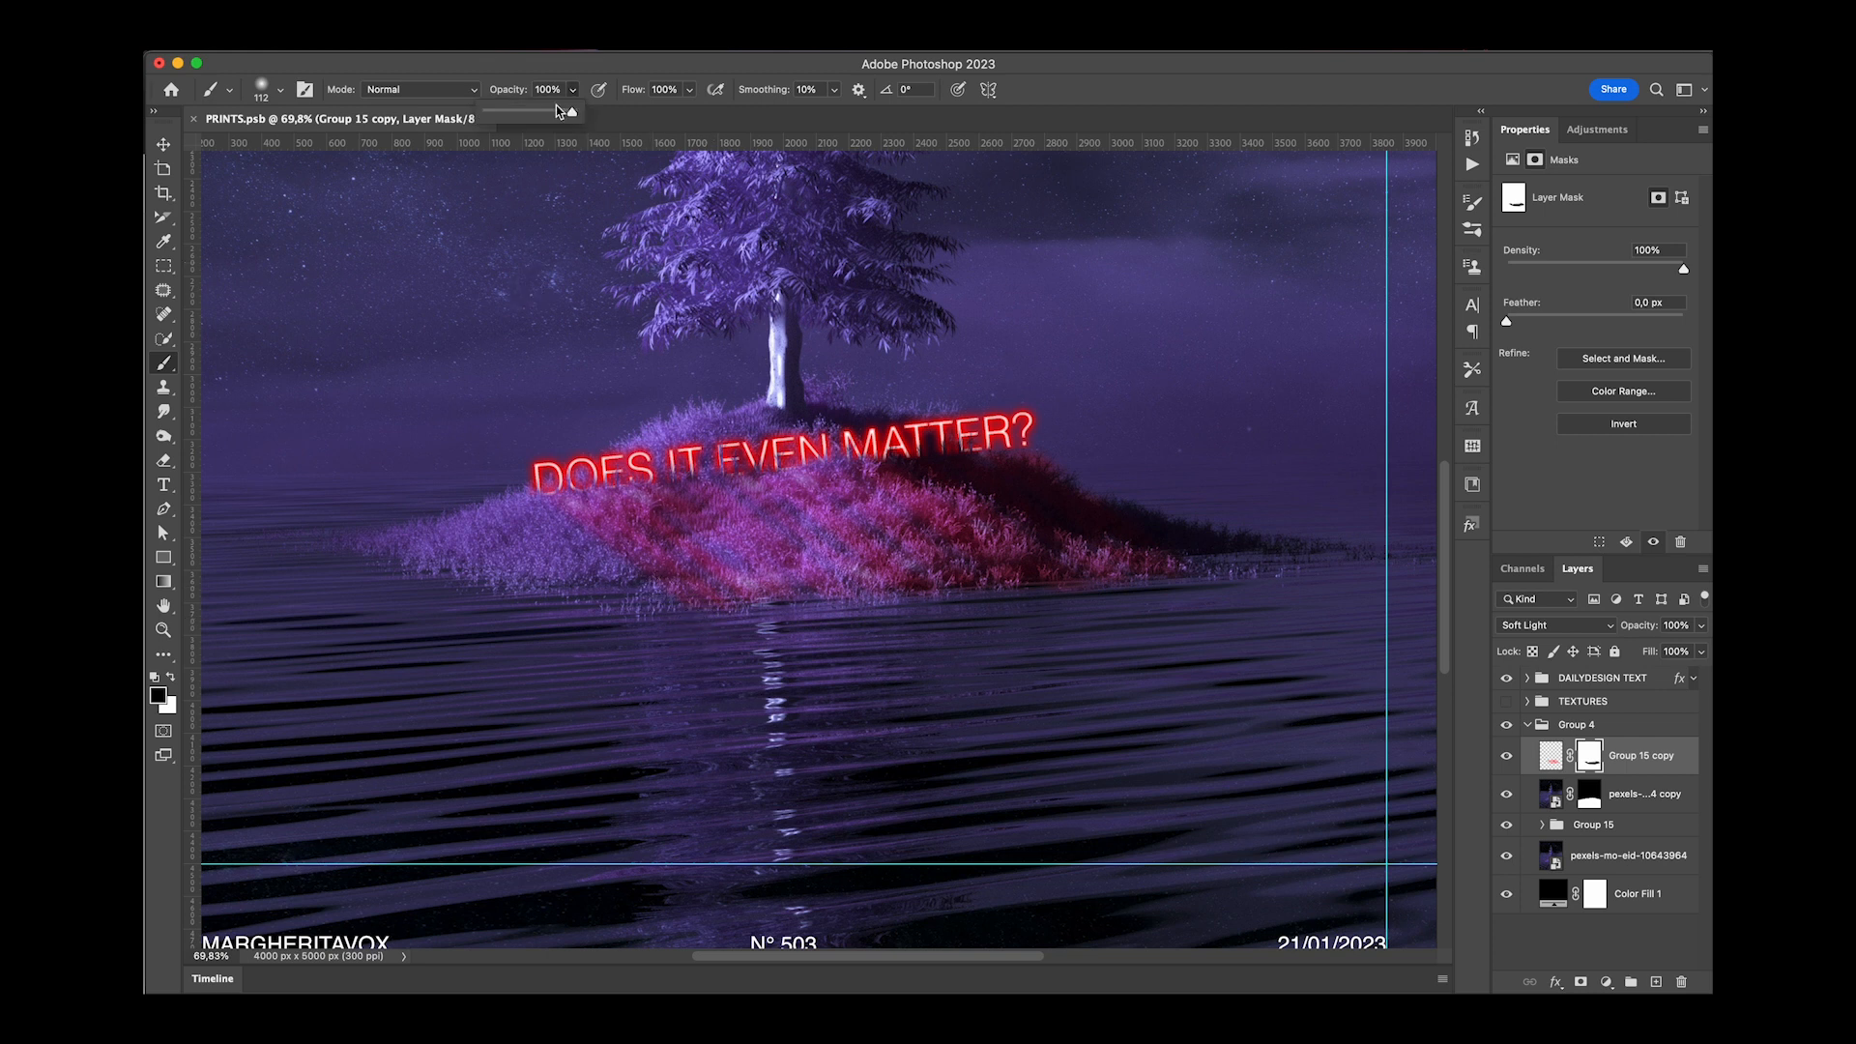
{"action": "left_click_drag", "start_coordinate": [683, 539], "coordinate": [683, 583]}
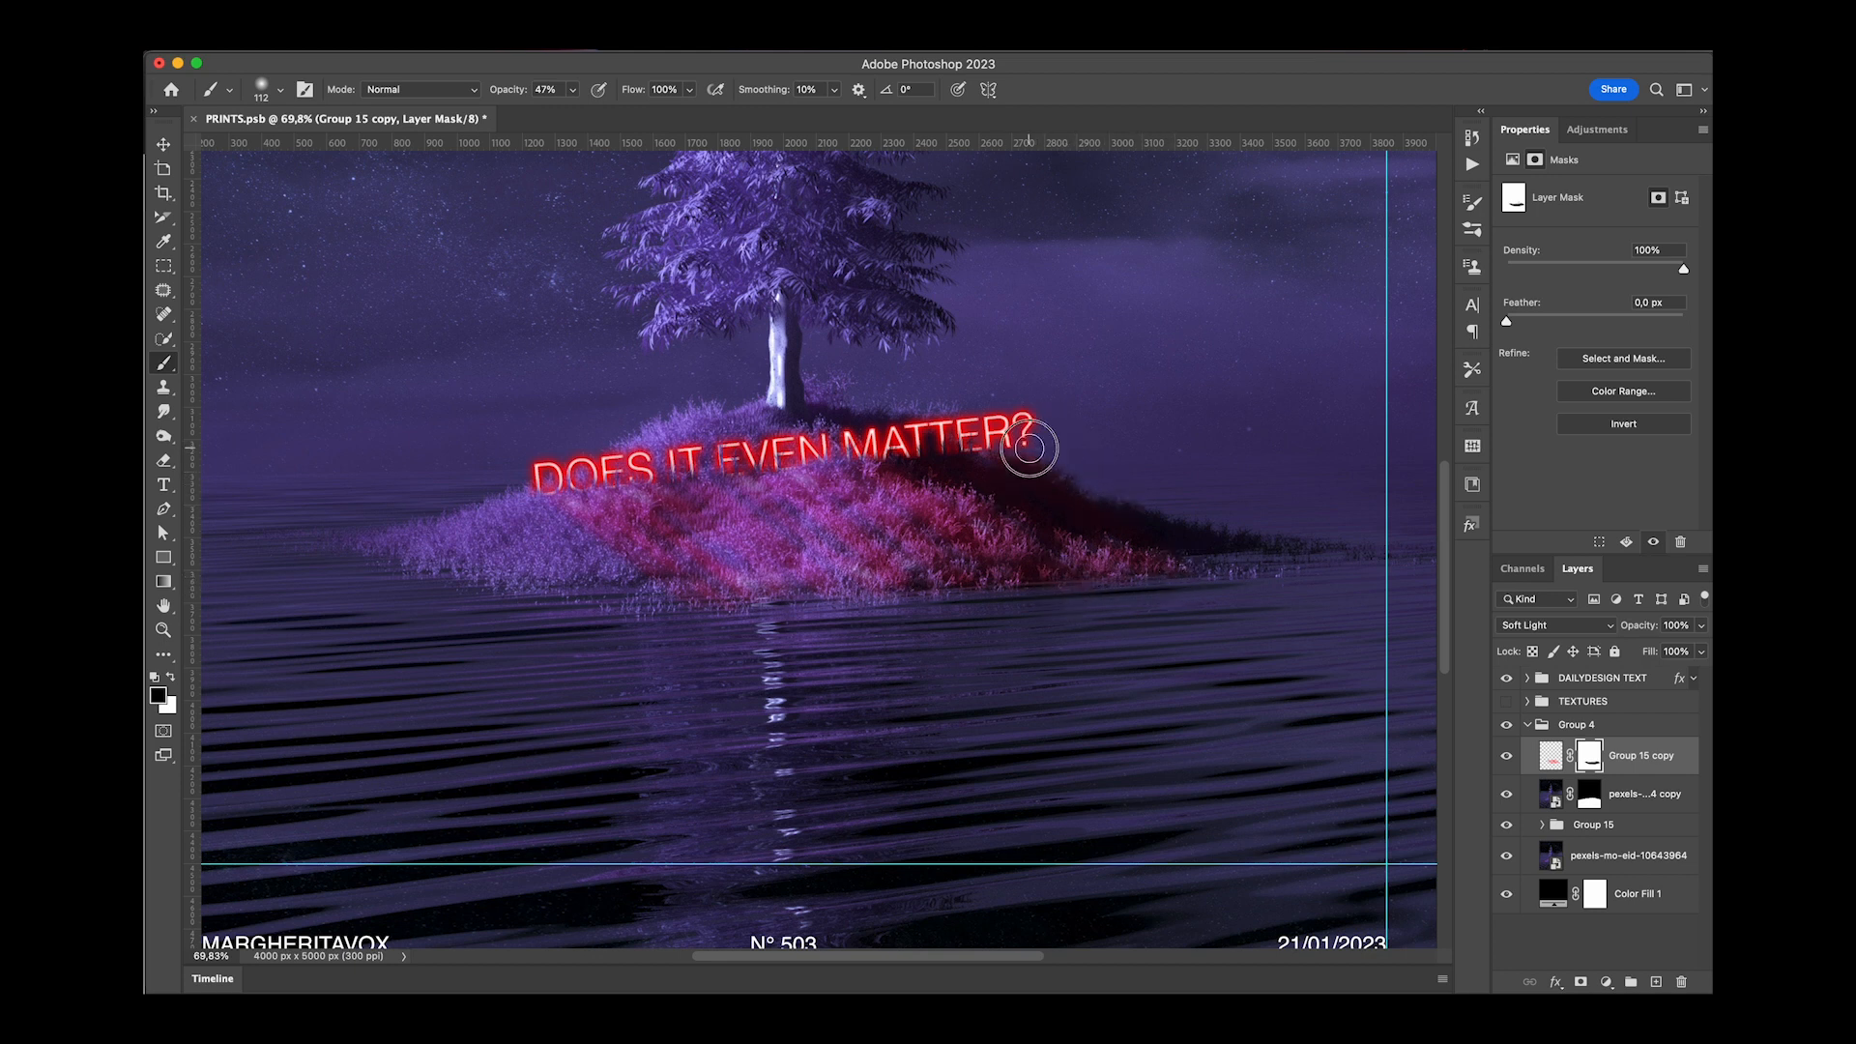
{"action": "key", "text": "v"}
{"action": "scroll", "coordinate": [1119, 398], "scroll_direction": "down", "scroll_amount": 3}
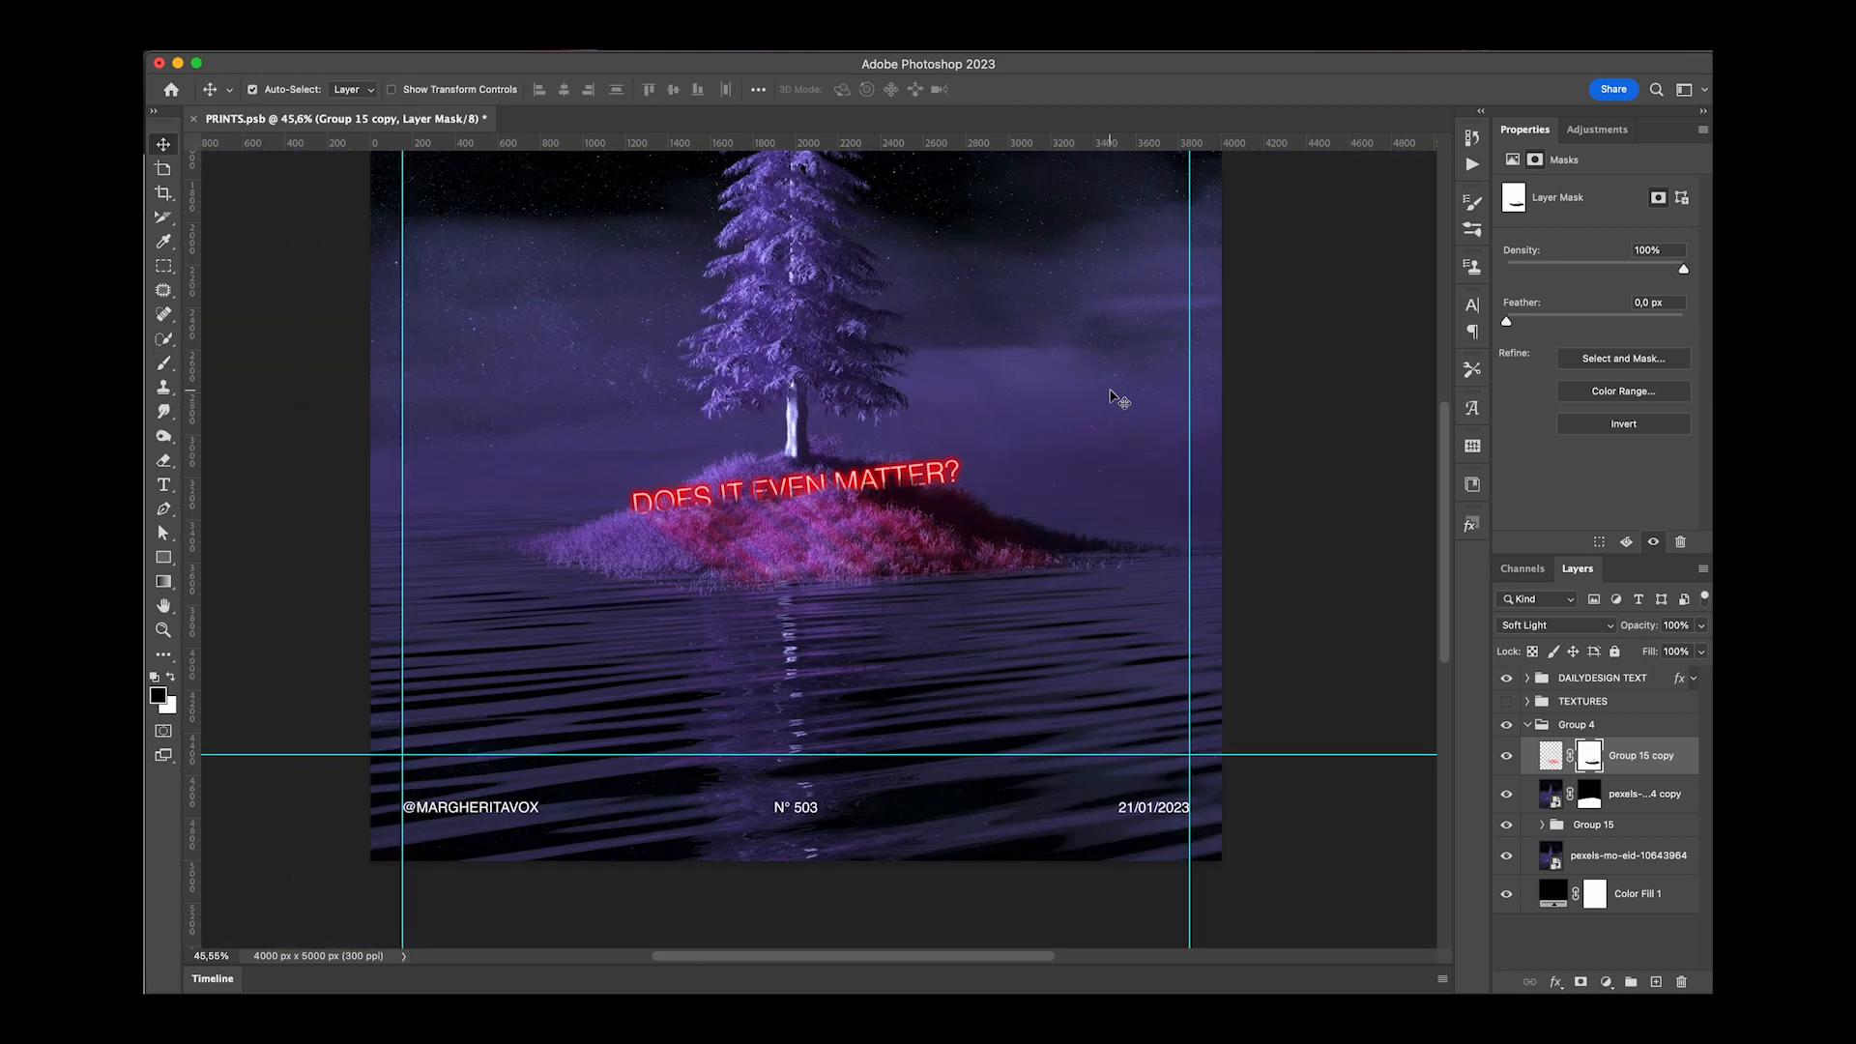
{"action": "key", "text": "b"}
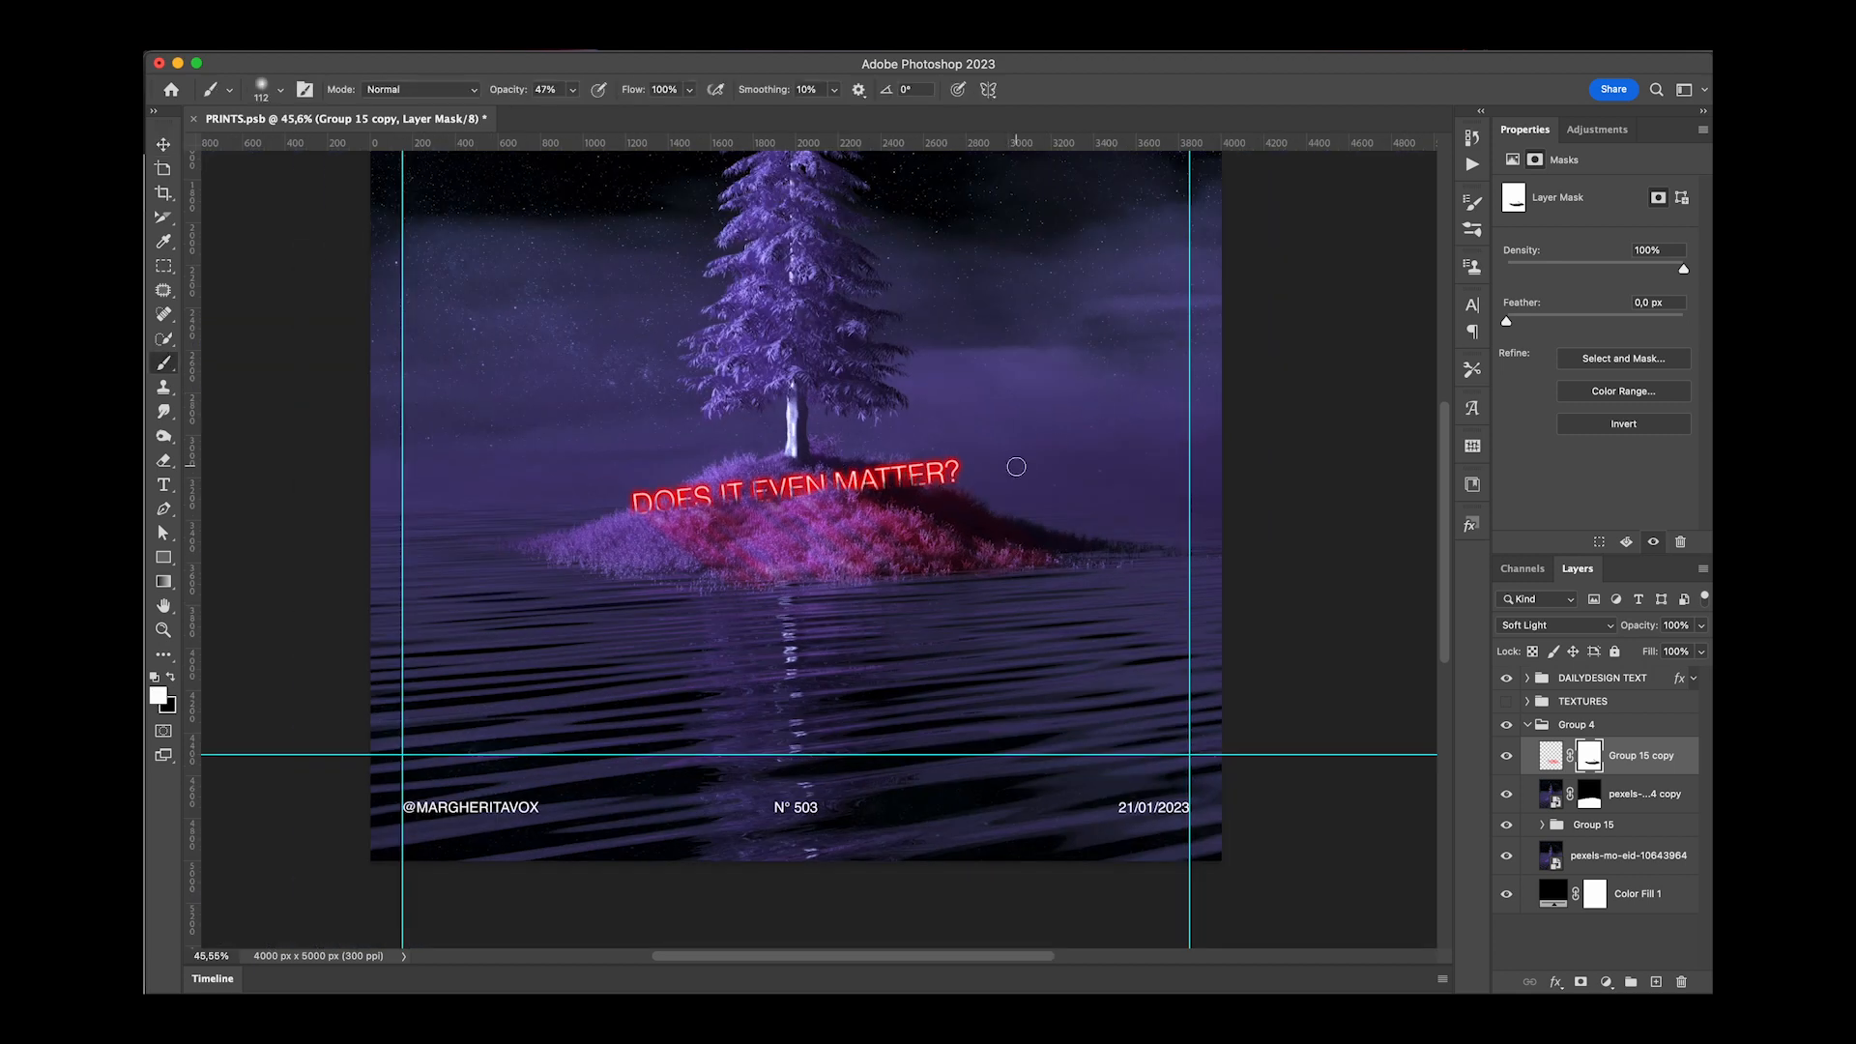
{"action": "key", "text": "v"}
{"action": "scroll", "coordinate": [1016, 467], "scroll_direction": "down", "scroll_amount": 4}
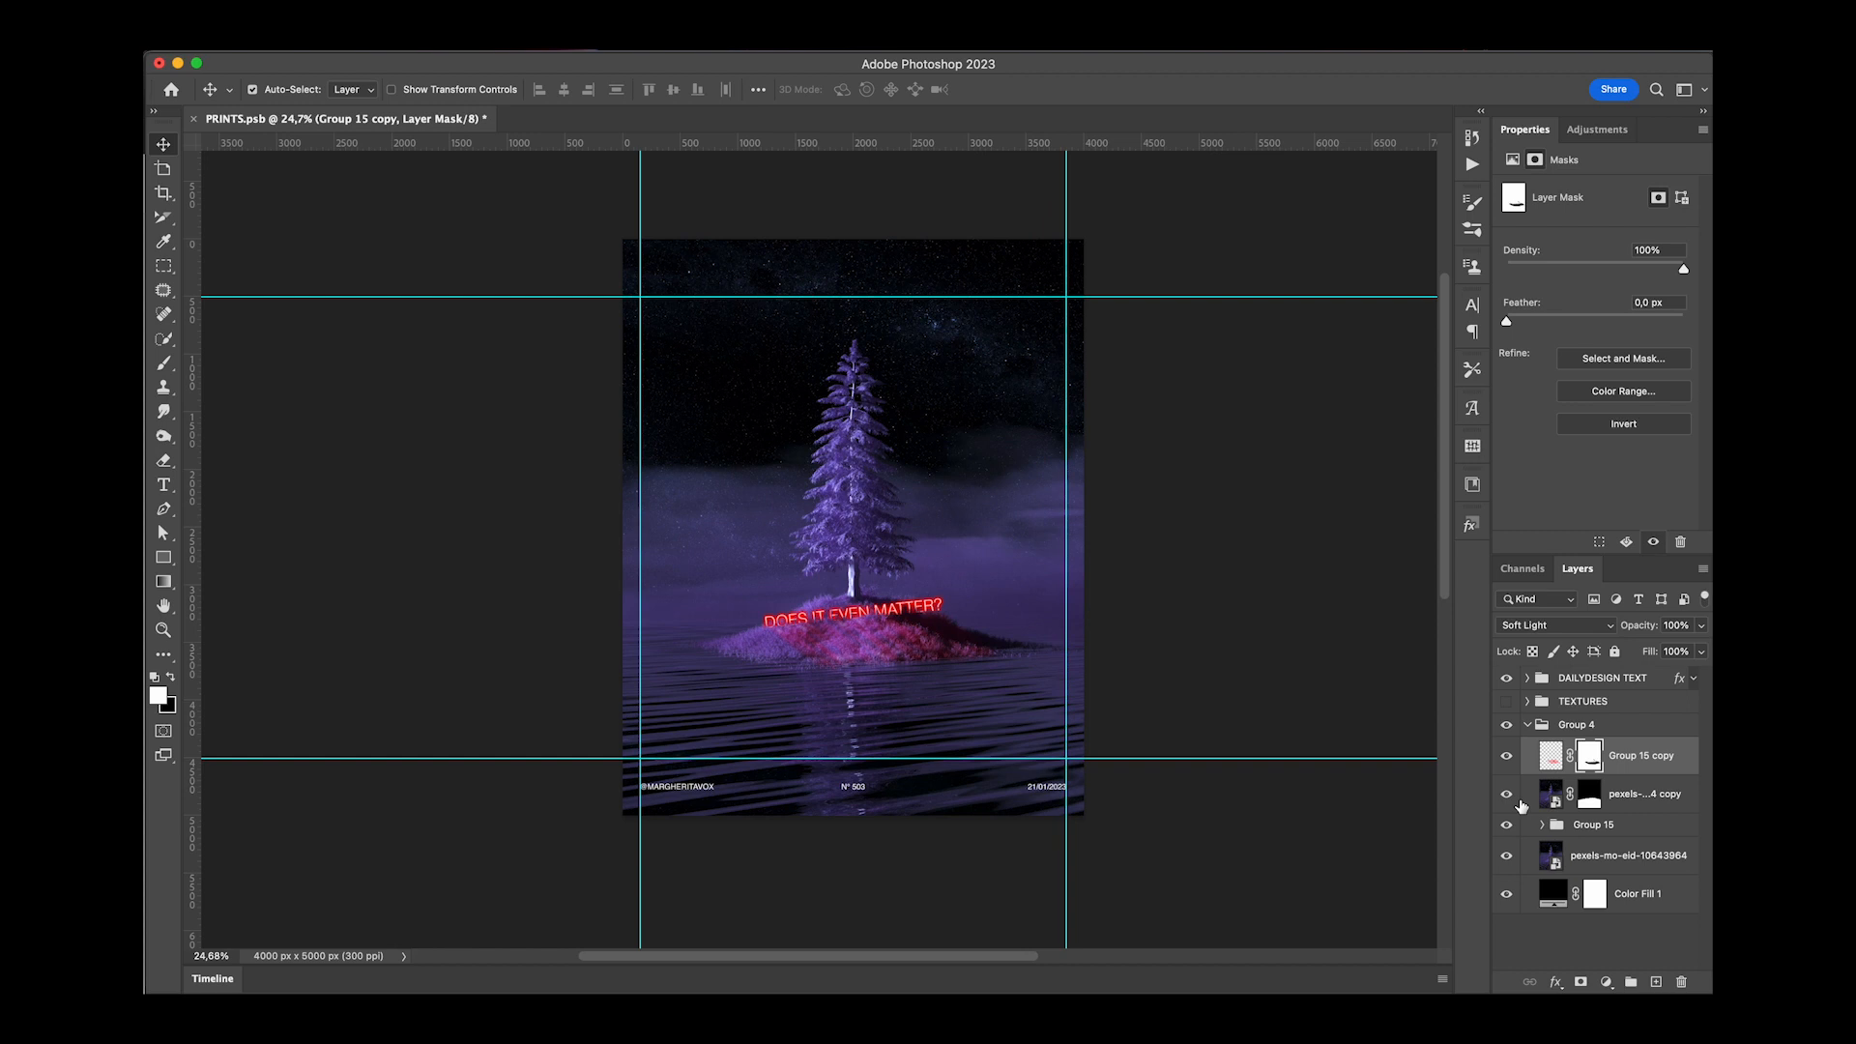
Duplicate the red glow layer and stretch the copy over the water to about 308% height with about -38.5° horizontal skew.
{"action": "key", "text": "super+j"}
{"action": "key", "text": "super+t"}
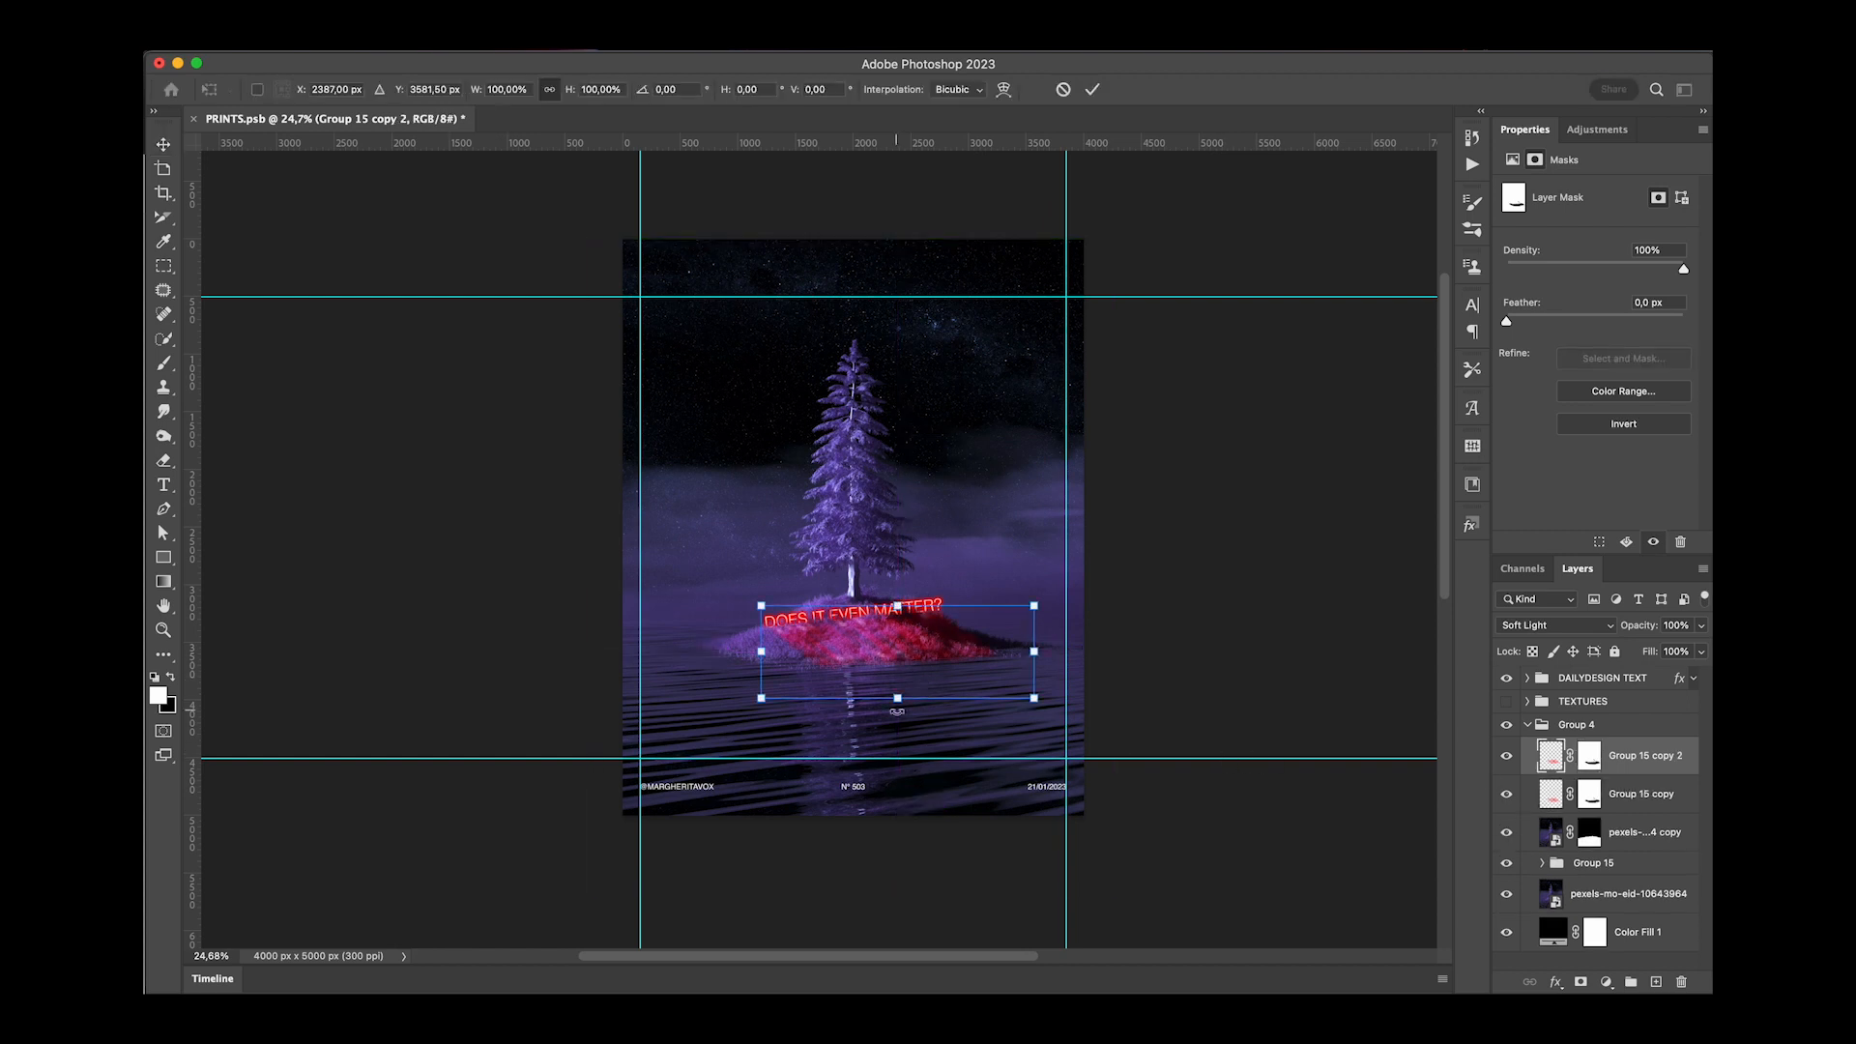
{"action": "left_click_drag", "start_coordinate": [906, 707], "coordinate": [888, 760]}
{"action": "left_click_drag", "start_coordinate": [897, 606], "coordinate": [965, 640]}
{"action": "left_click_drag", "start_coordinate": [1019, 765], "coordinate": [1057, 850]}
{"action": "key", "text": "super+z"}
{"action": "left_click_drag", "start_coordinate": [882, 753], "coordinate": [857, 940]}
{"action": "left_click_drag", "start_coordinate": [970, 645], "coordinate": [936, 670]}
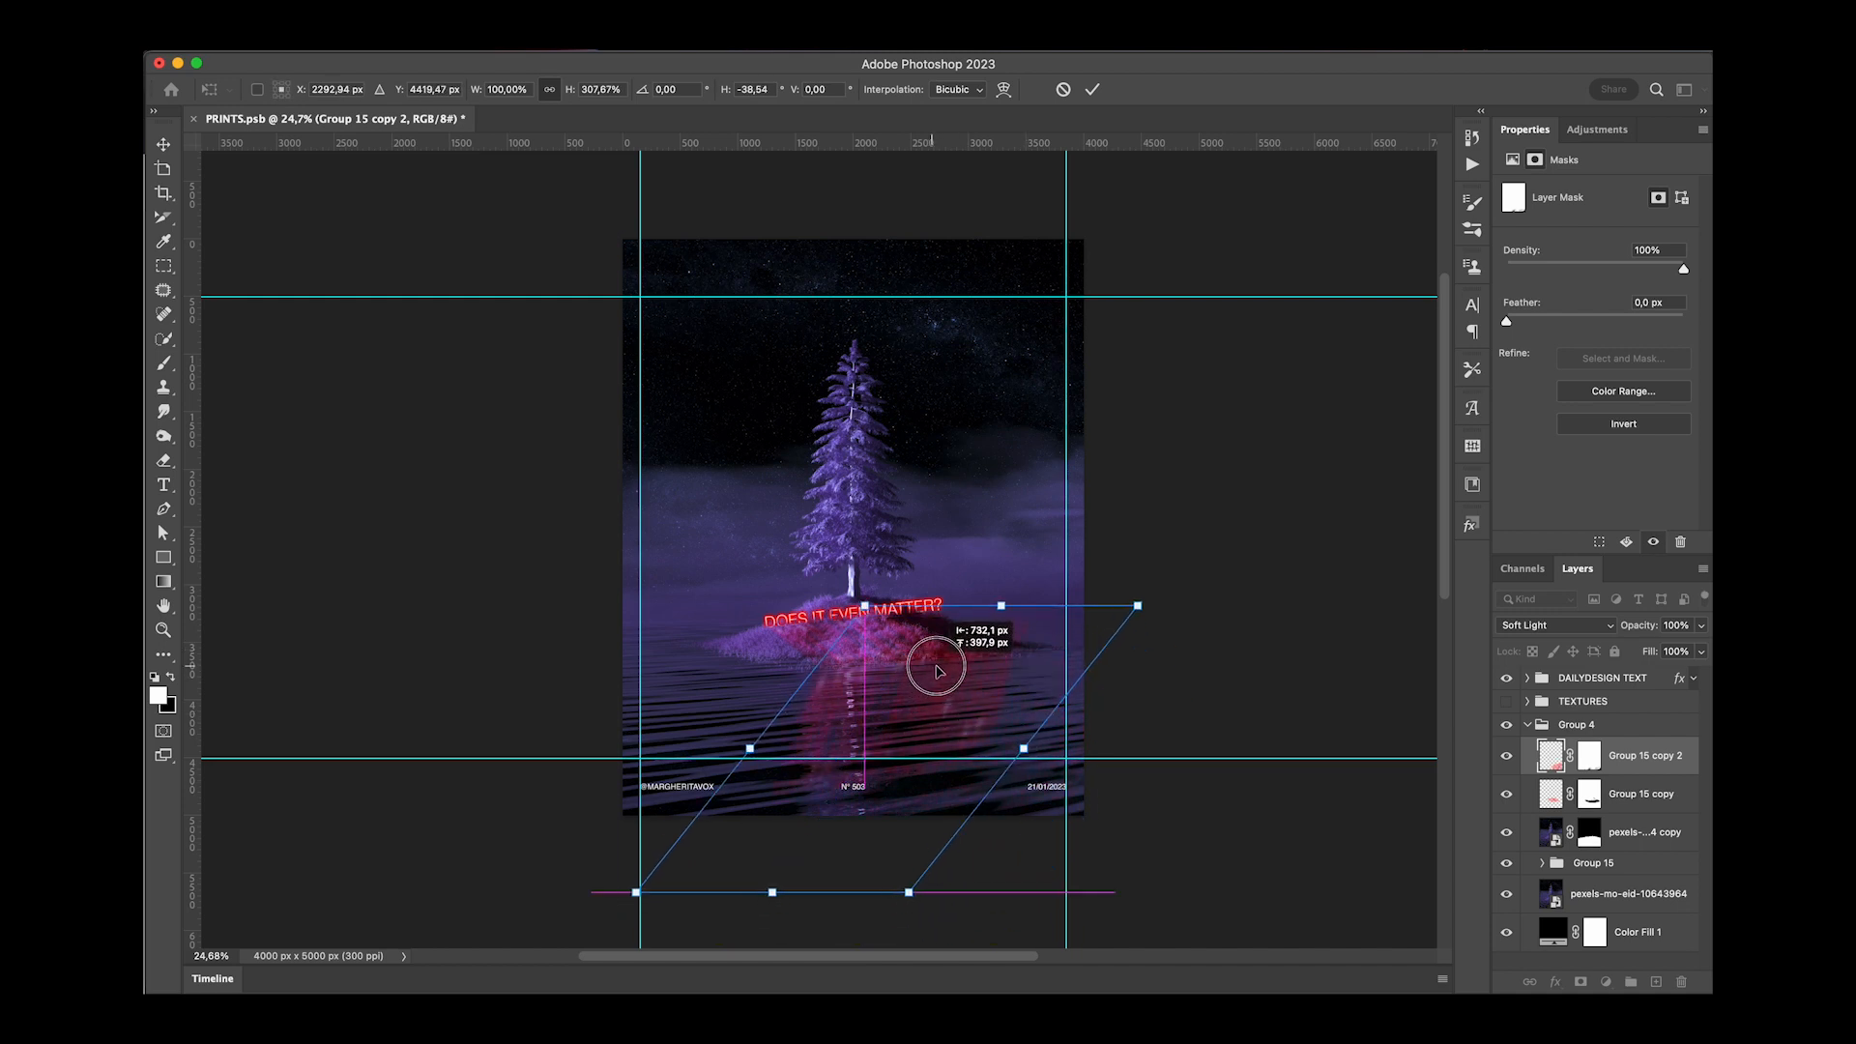
Extend the copy past the canvas's lower edge to about 588% height, 90% width and -10.6° horizontal skew, below the island.
{"action": "key", "text": "super+minus"}
{"action": "left_click_drag", "start_coordinate": [792, 771], "coordinate": [795, 920]}
{"action": "left_click_drag", "start_coordinate": [875, 652], "coordinate": [896, 621]}
{"action": "left_click_drag", "start_coordinate": [737, 717], "coordinate": [764, 717]}
{"action": "left_click_drag", "start_coordinate": [716, 887], "coordinate": [853, 900]}
{"action": "key", "text": "super+plus"}
{"action": "scroll", "coordinate": [899, 665], "scroll_direction": "up", "scroll_amount": 2}
{"action": "left_click_drag", "start_coordinate": [1025, 687], "coordinate": [934, 679]}
{"action": "left_click_drag", "start_coordinate": [979, 509], "coordinate": [858, 512]}
{"action": "left_click_drag", "start_coordinate": [799, 725], "coordinate": [884, 726]}
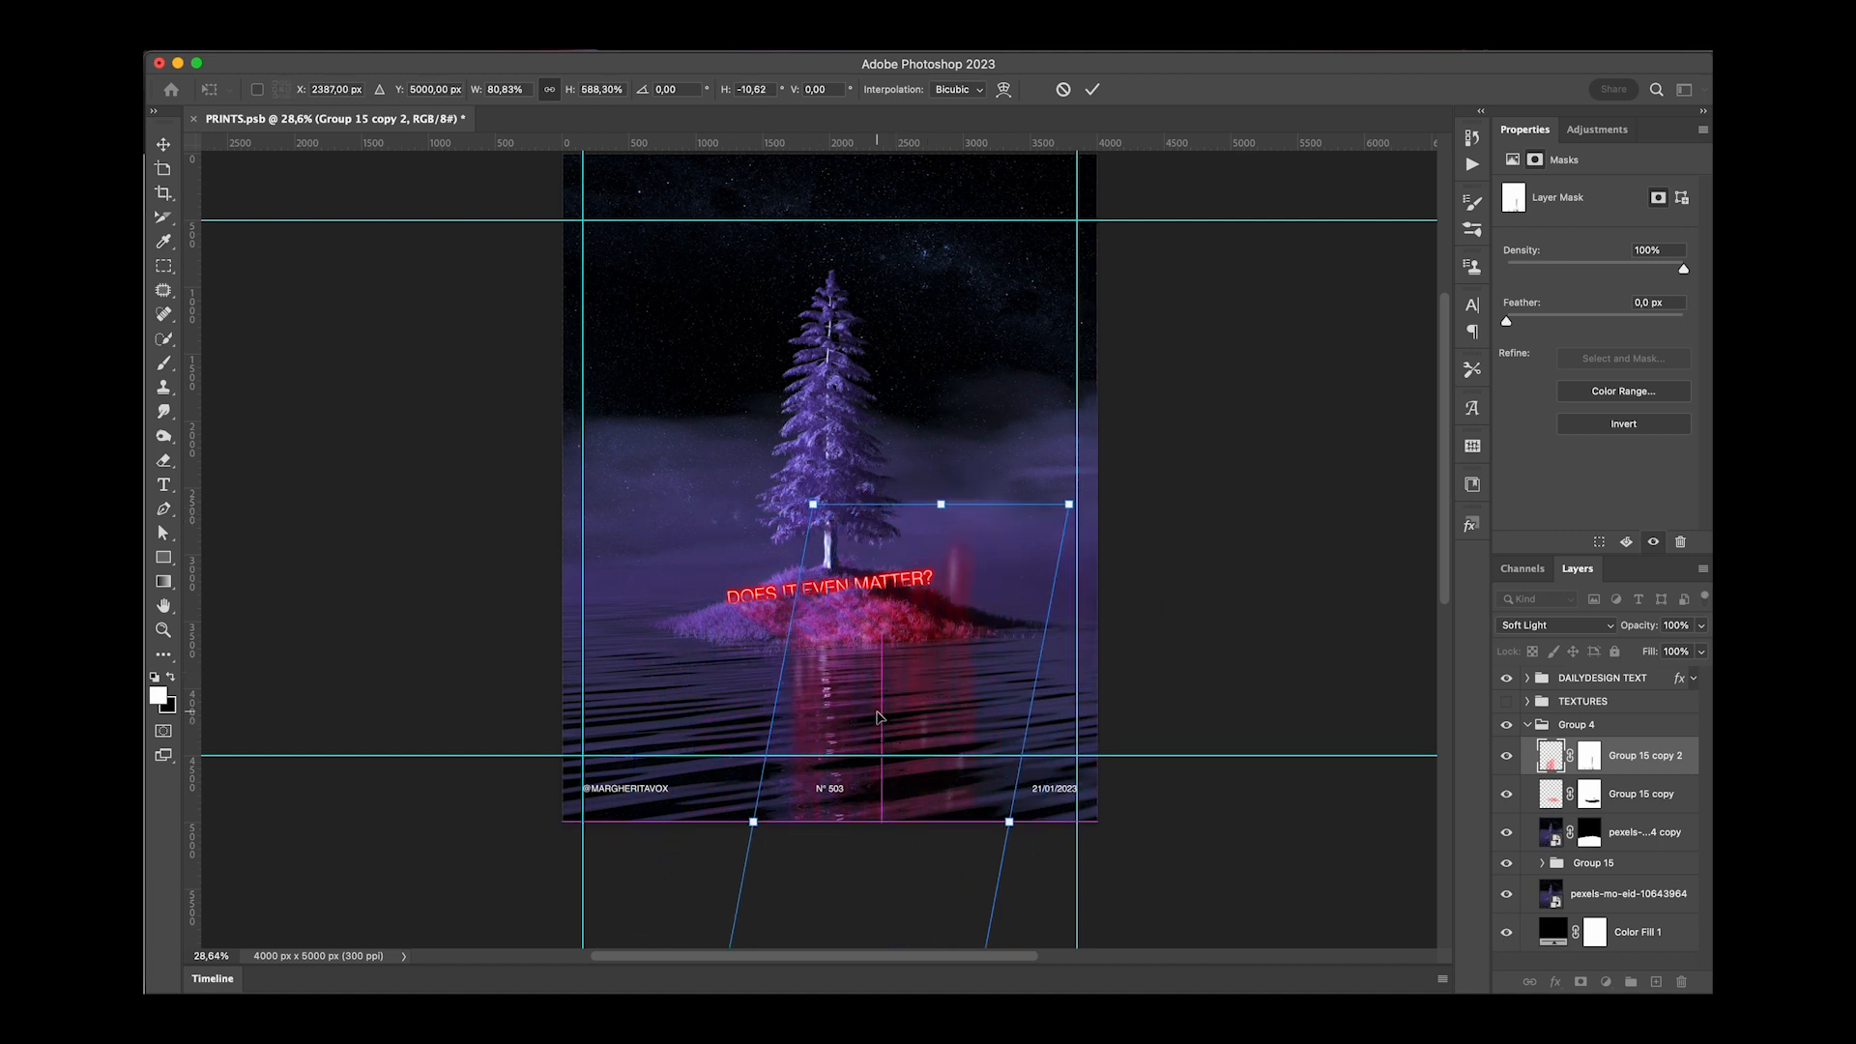
{"action": "left_click_drag", "start_coordinate": [1016, 822], "coordinate": [1038, 823]}
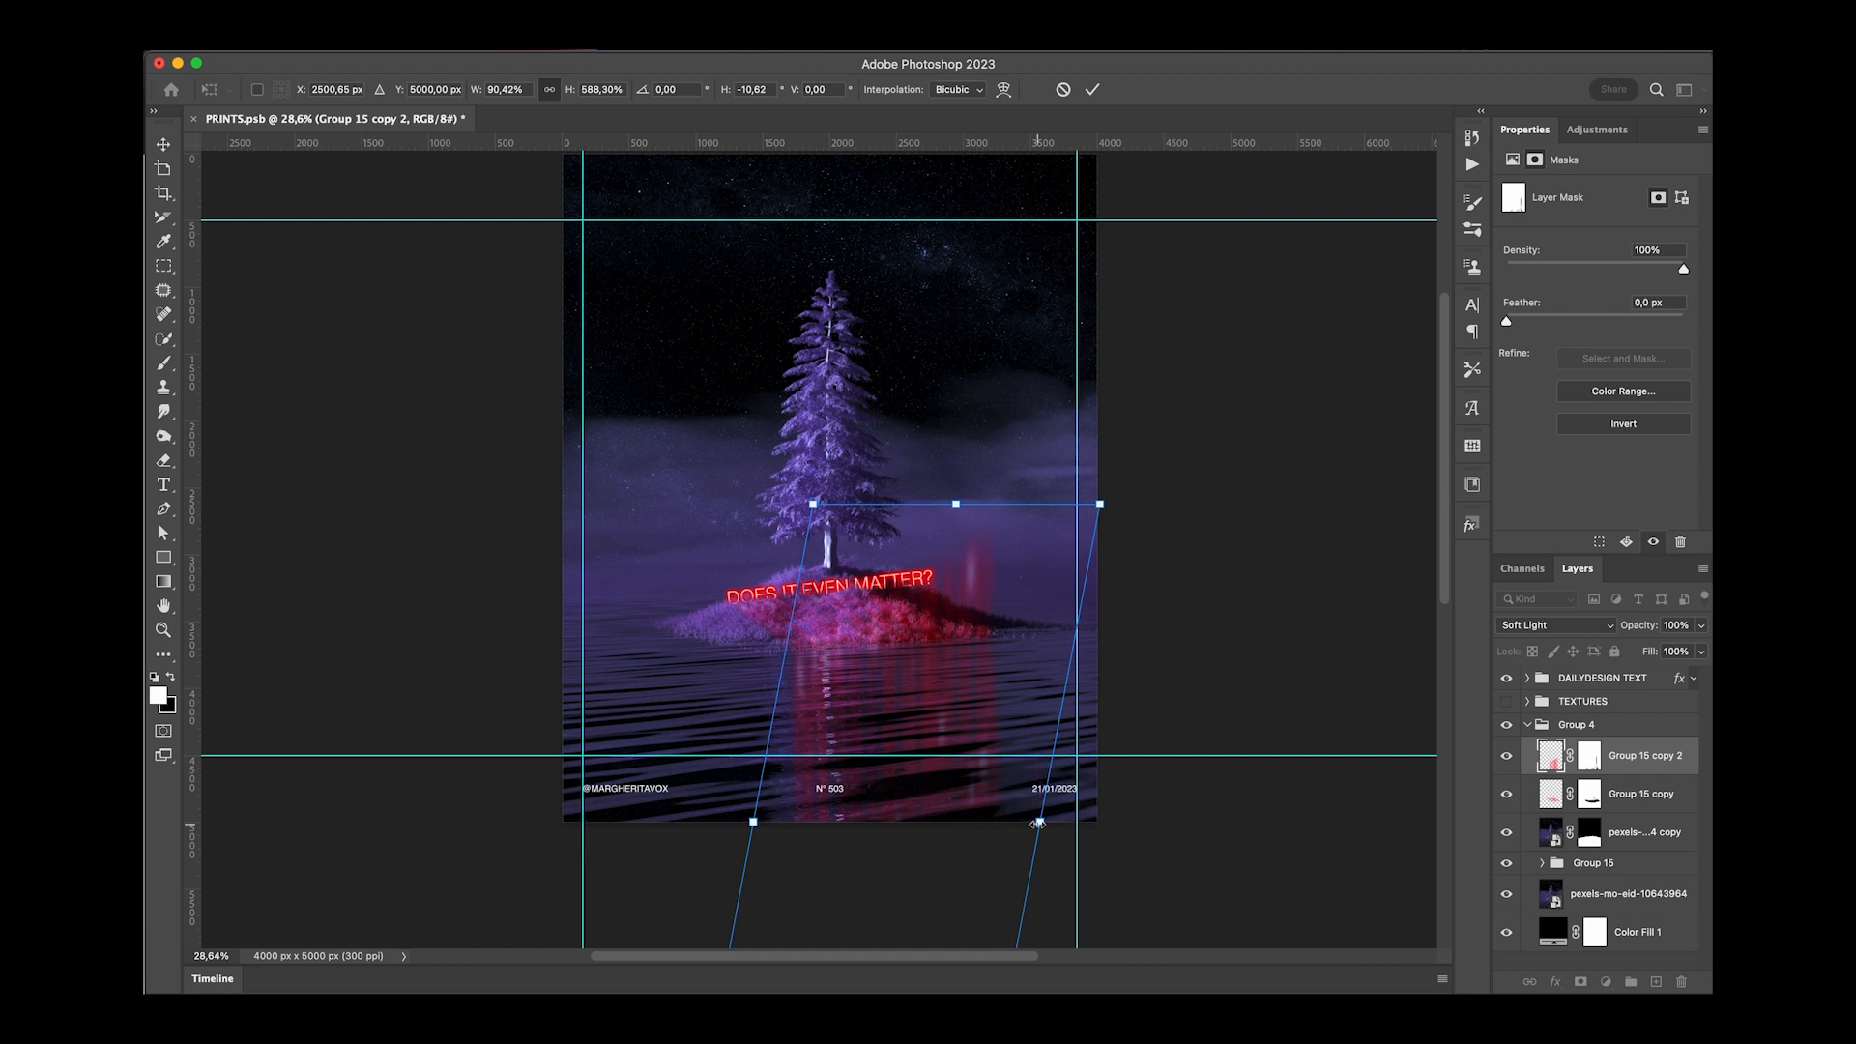
{"action": "key", "text": "Return"}
Mask out the stretched copy's red streaks beside the text and over the island, leaving only the water reflection.
{"action": "left_click", "coordinate": [1588, 764]}
{"action": "key", "text": "b"}
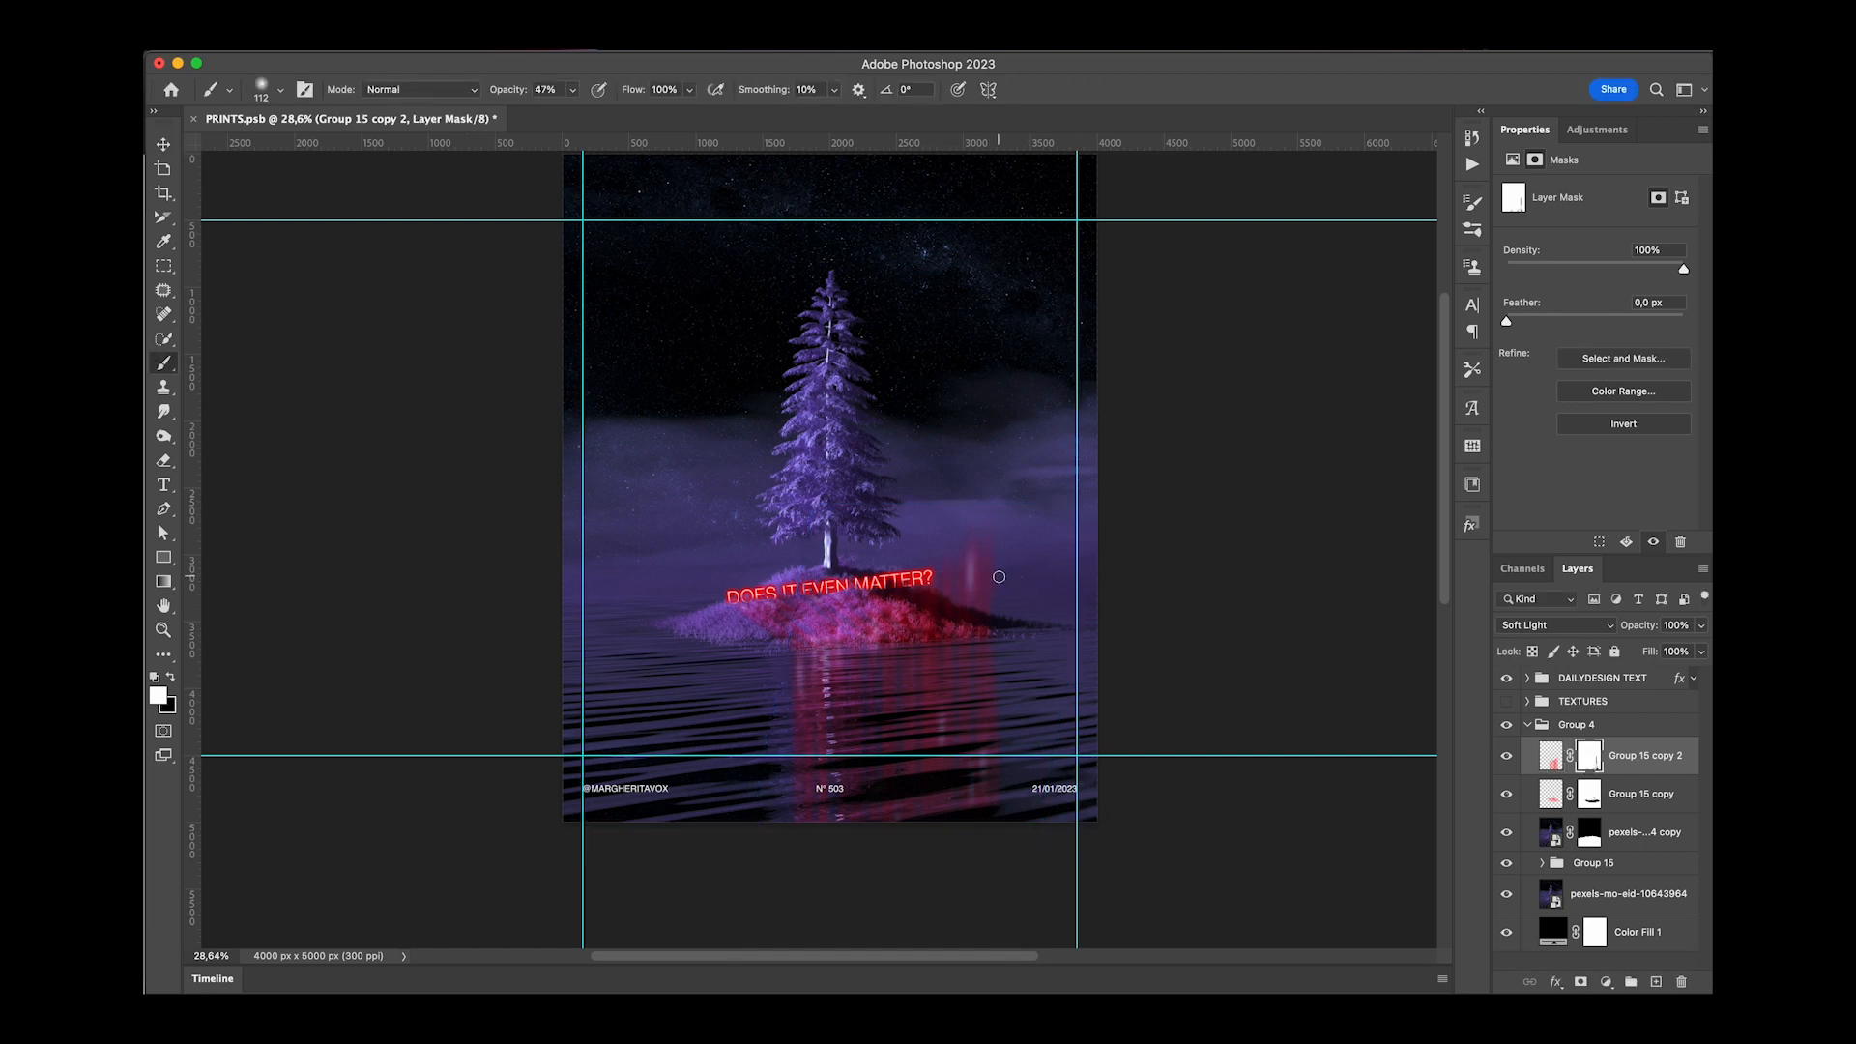
{"action": "left_click", "coordinate": [573, 89]}
{"action": "mouse_move", "coordinate": [949, 557]}
{"action": "left_mouse_down"}
{"action": "mouse_move", "coordinate": [985, 558]}
{"action": "mouse_move", "coordinate": [991, 599]}
{"action": "left_mouse_up"}
{"action": "mouse_move", "coordinate": [759, 616]}
{"action": "left_mouse_down"}
{"action": "mouse_move", "coordinate": [861, 593]}
{"action": "mouse_move", "coordinate": [995, 613]}
{"action": "left_mouse_up"}
{"action": "key", "text": "v"}
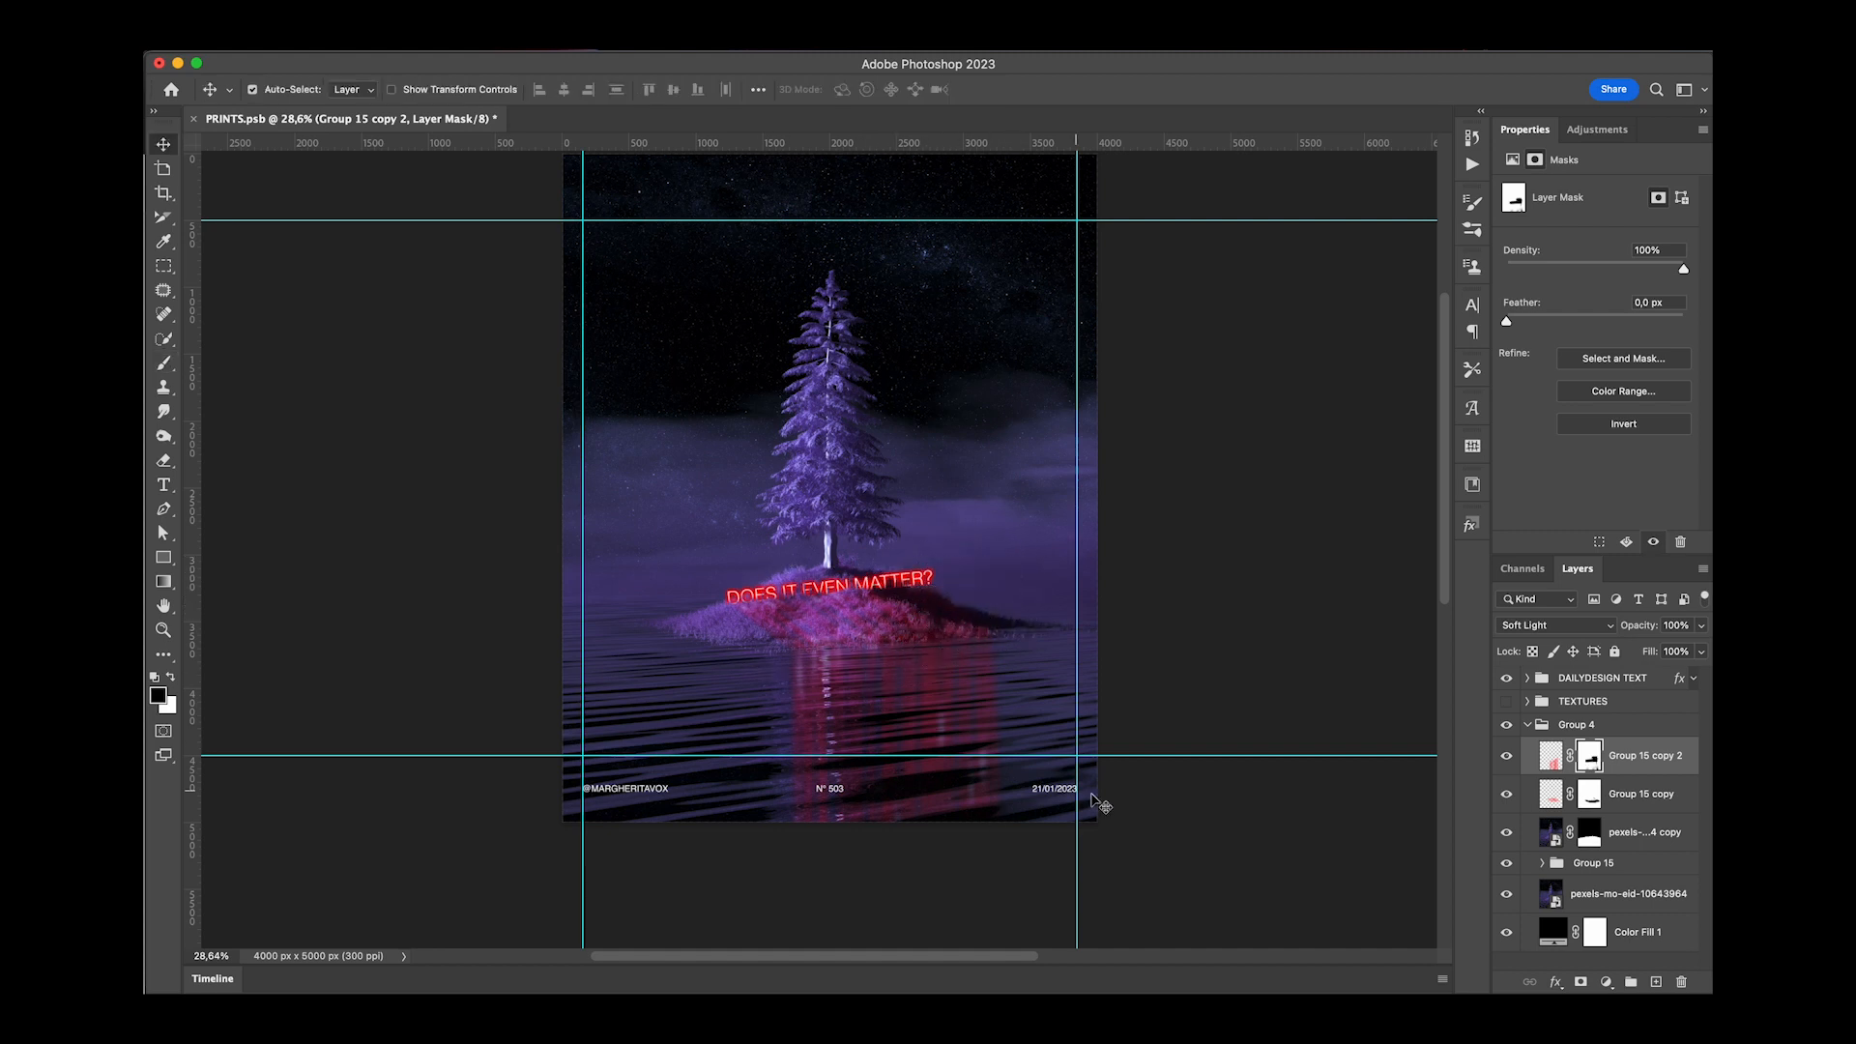
{"action": "left_click", "coordinate": [573, 41]}
{"action": "left_click", "coordinate": [592, 211]}
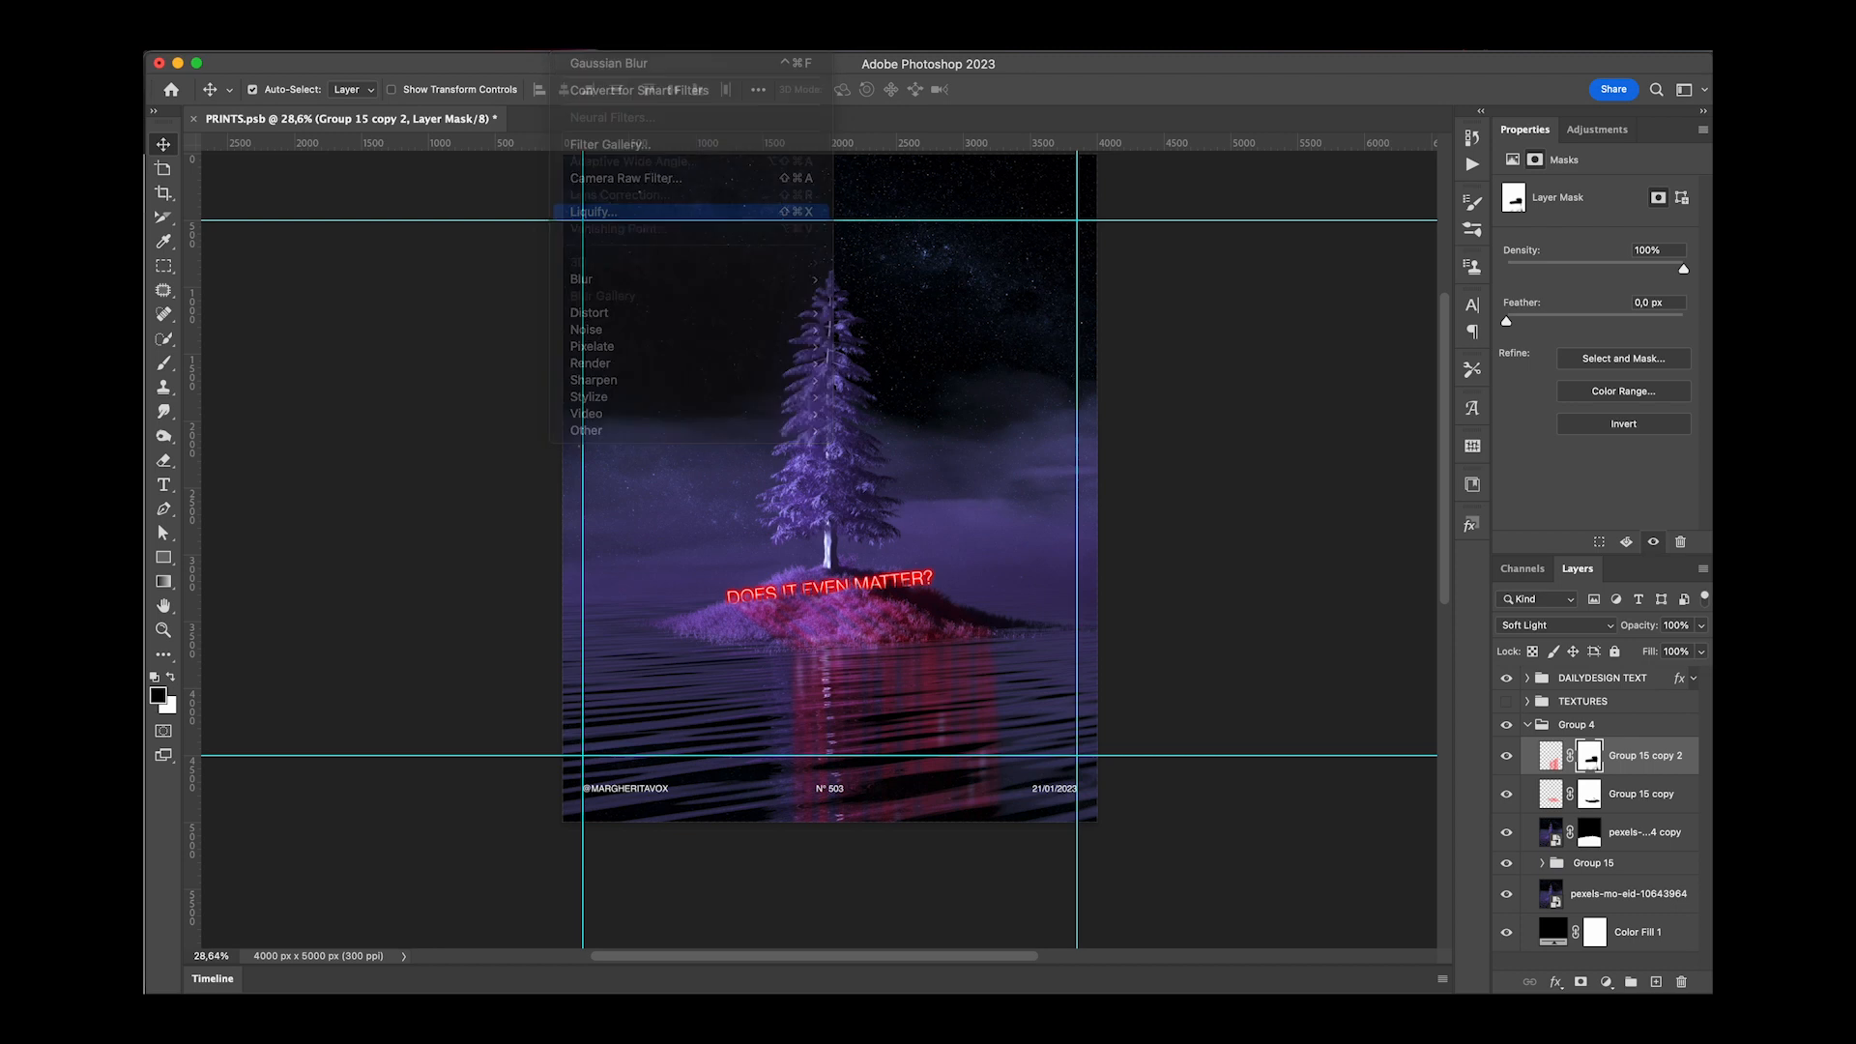
{"action": "left_click", "coordinate": [1088, 466]}
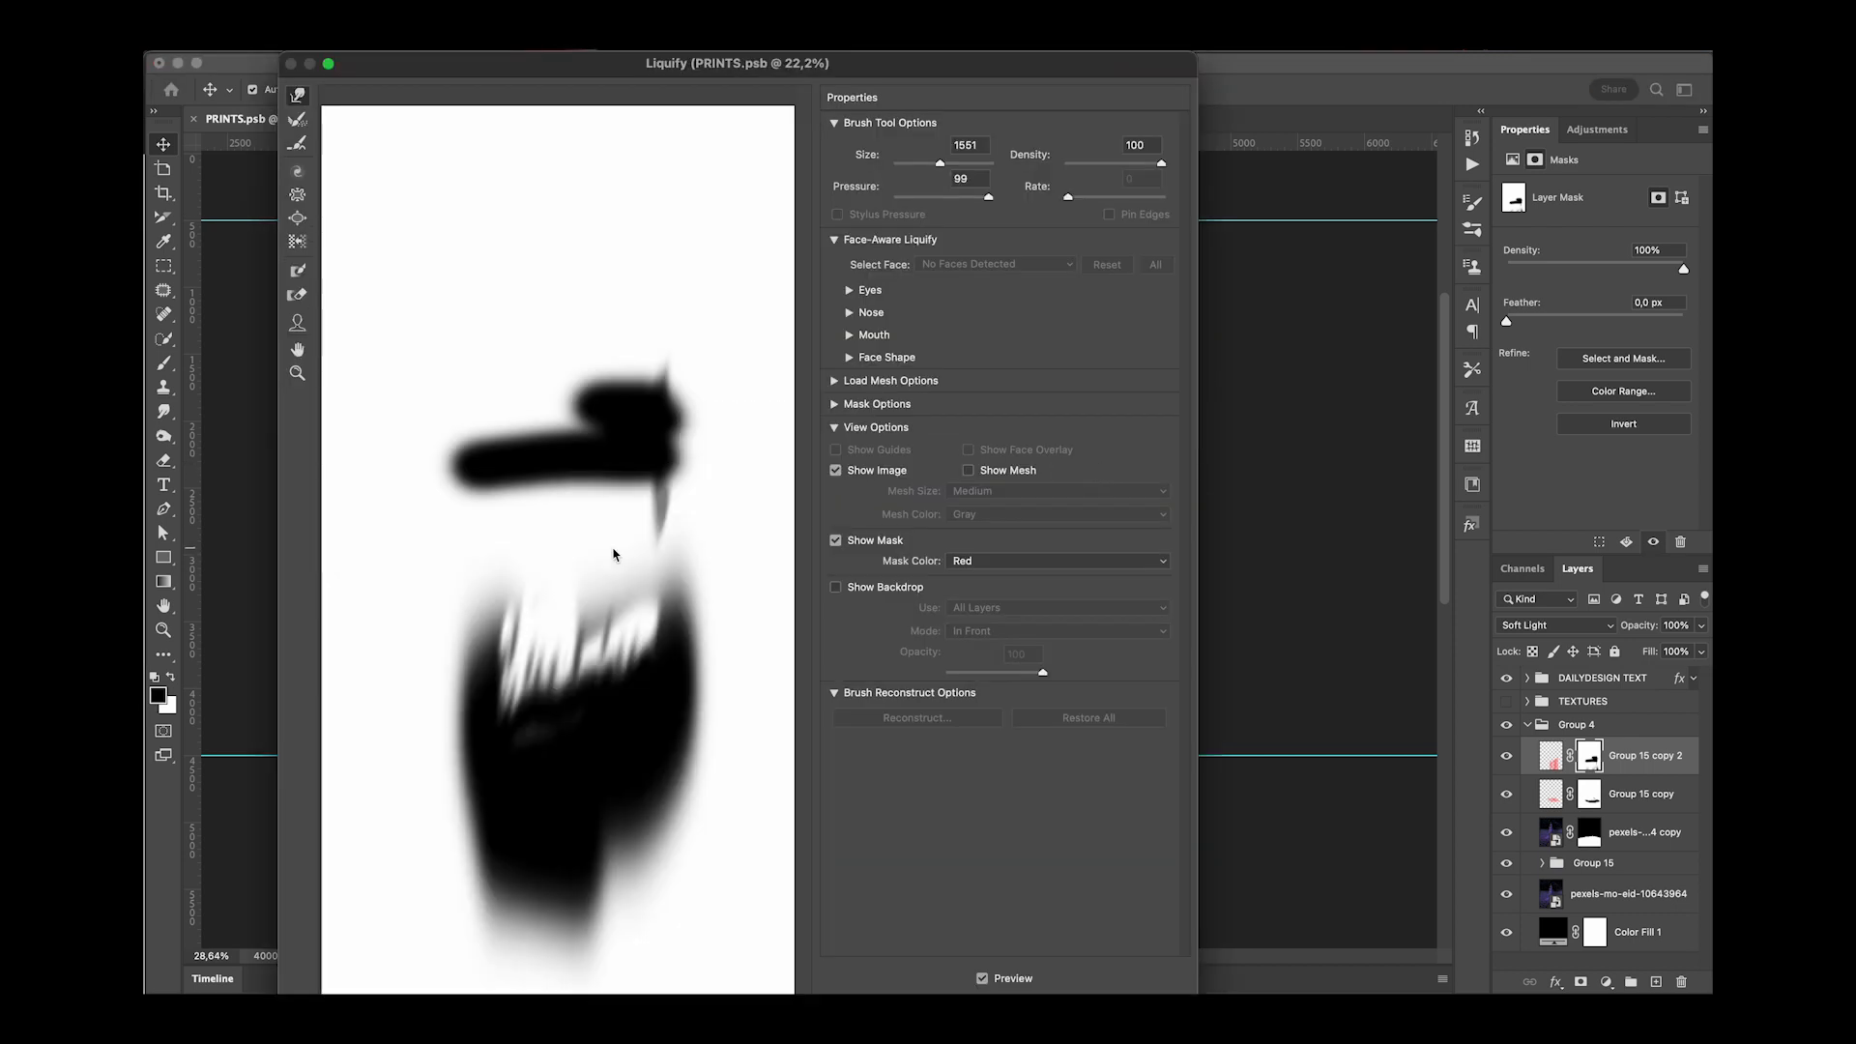
{"action": "key", "text": "Return"}
Liquify the stretched reflection's pixels into wavy vertical streaks, using brush size 458 and pressure 27.
{"action": "left_click", "coordinate": [1549, 756]}
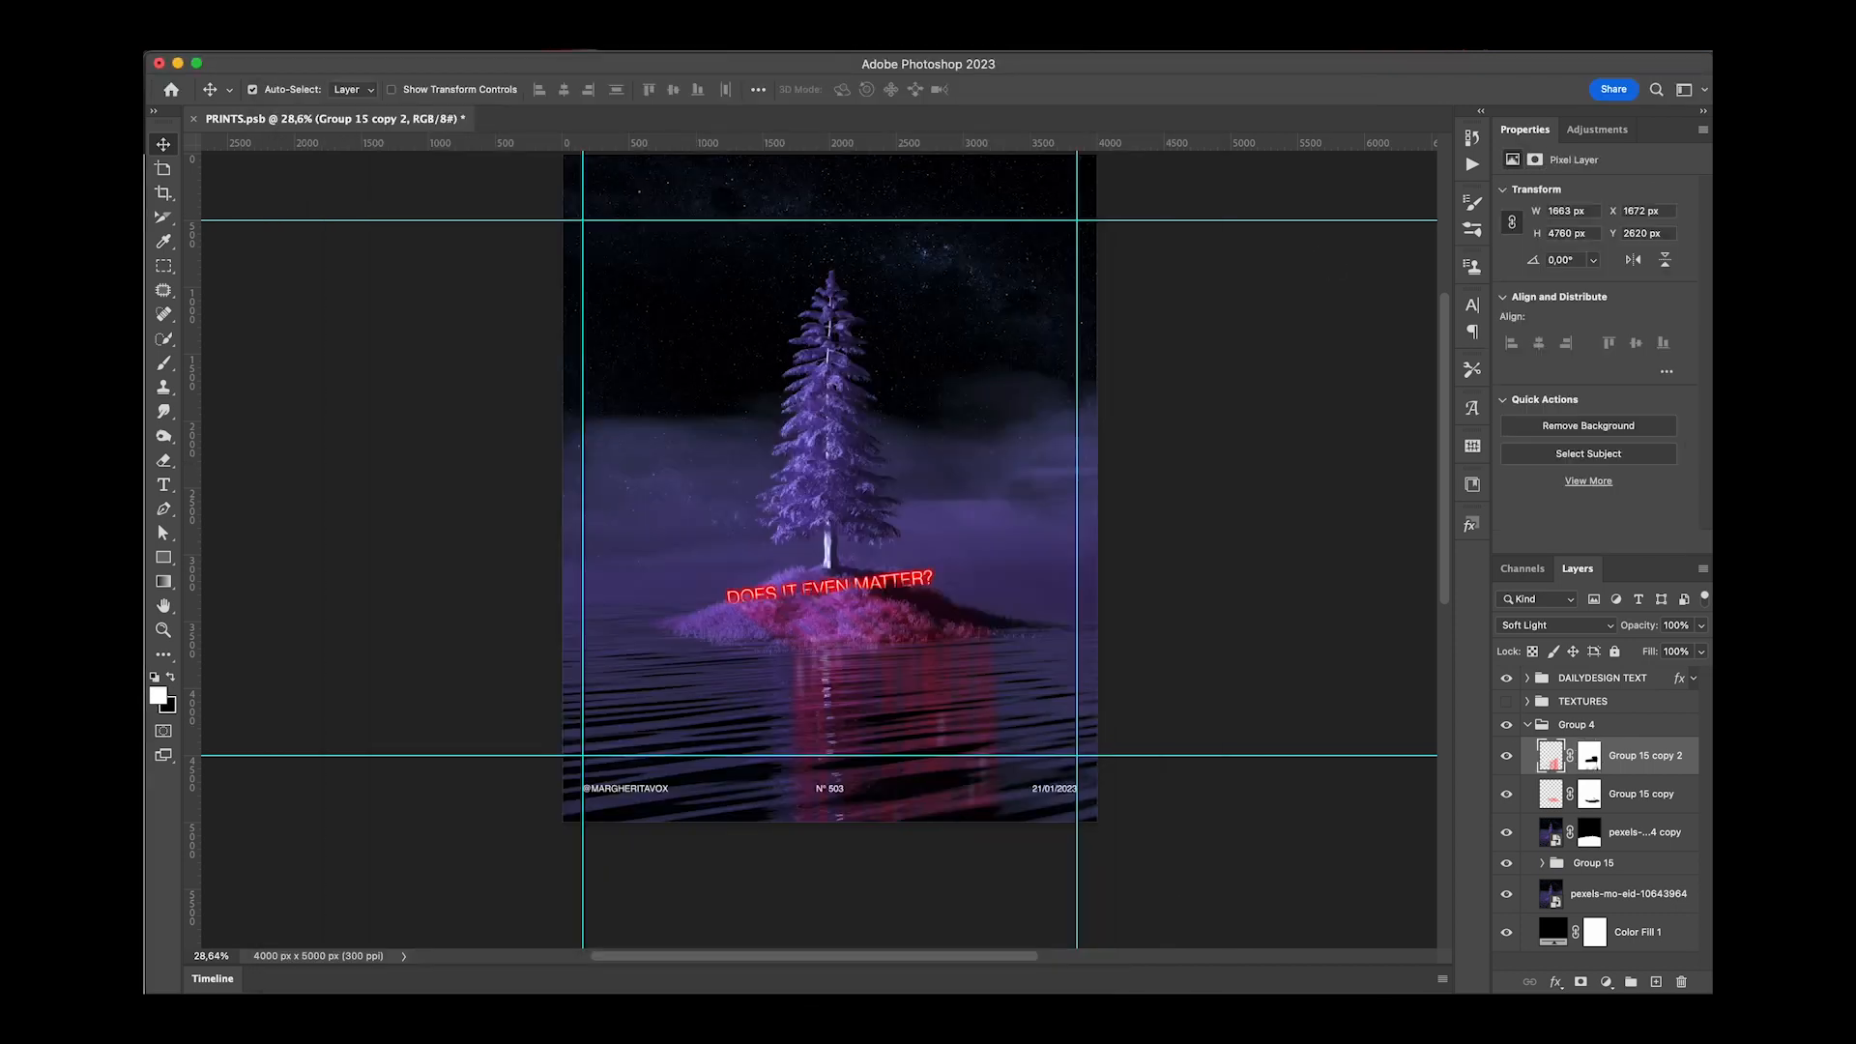
{"action": "left_click", "coordinate": [568, 40]}
{"action": "left_click", "coordinate": [598, 216]}
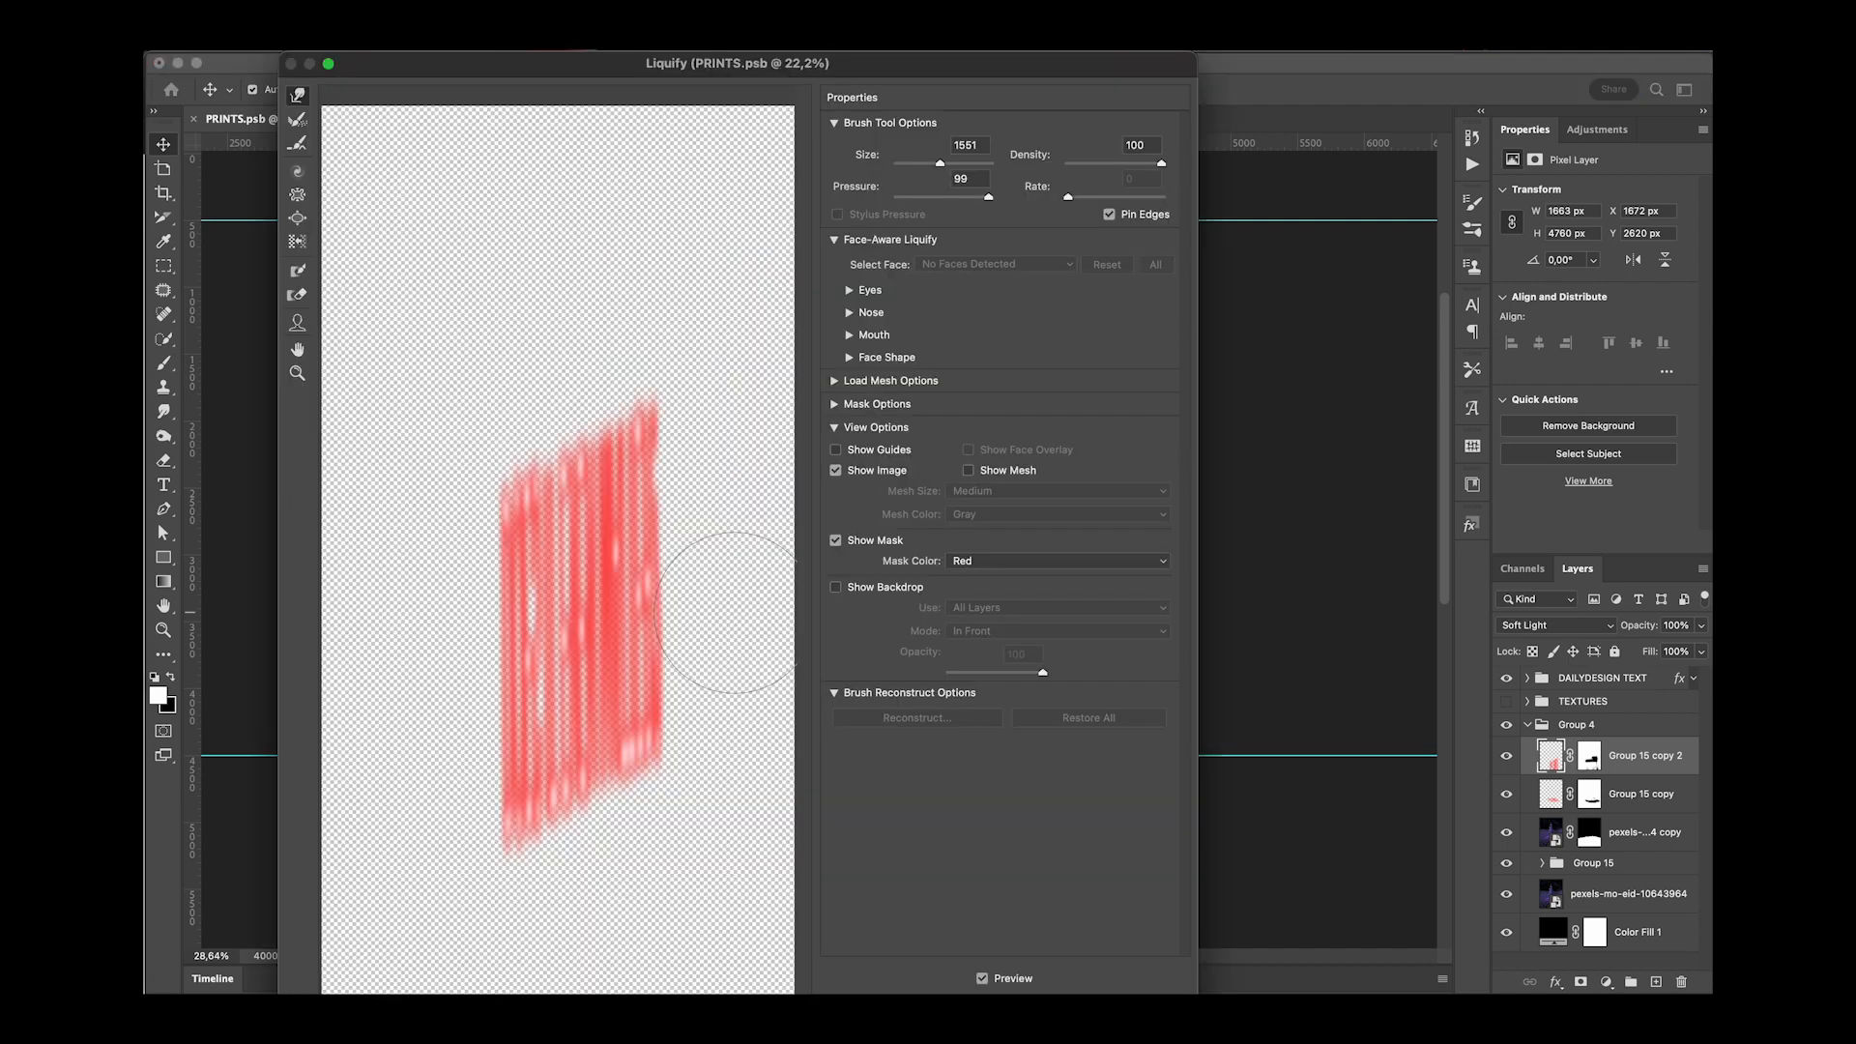
{"action": "left_click_drag", "start_coordinate": [625, 419], "coordinate": [527, 419]}
{"action": "mouse_move", "coordinate": [500, 501]}
{"action": "left_mouse_down"}
{"action": "mouse_move", "coordinate": [687, 495]}
{"action": "mouse_move", "coordinate": [476, 548]}
{"action": "mouse_move", "coordinate": [482, 566]}
{"action": "mouse_move", "coordinate": [671, 557]}
{"action": "mouse_move", "coordinate": [646, 583]}
{"action": "mouse_move", "coordinate": [480, 606]}
{"action": "mouse_move", "coordinate": [681, 633]}
{"action": "mouse_move", "coordinate": [495, 669]}
{"action": "mouse_move", "coordinate": [506, 695]}
{"action": "mouse_move", "coordinate": [673, 692]}
{"action": "mouse_move", "coordinate": [653, 717]}
{"action": "mouse_move", "coordinate": [471, 774]}
{"action": "mouse_move", "coordinate": [656, 772]}
{"action": "mouse_move", "coordinate": [516, 818]}
{"action": "mouse_move", "coordinate": [556, 846]}
{"action": "left_mouse_up"}
{"action": "mouse_move", "coordinate": [630, 446]}
{"action": "left_mouse_down"}
{"action": "mouse_move", "coordinate": [515, 476]}
{"action": "mouse_move", "coordinate": [641, 426]}
{"action": "left_mouse_up"}
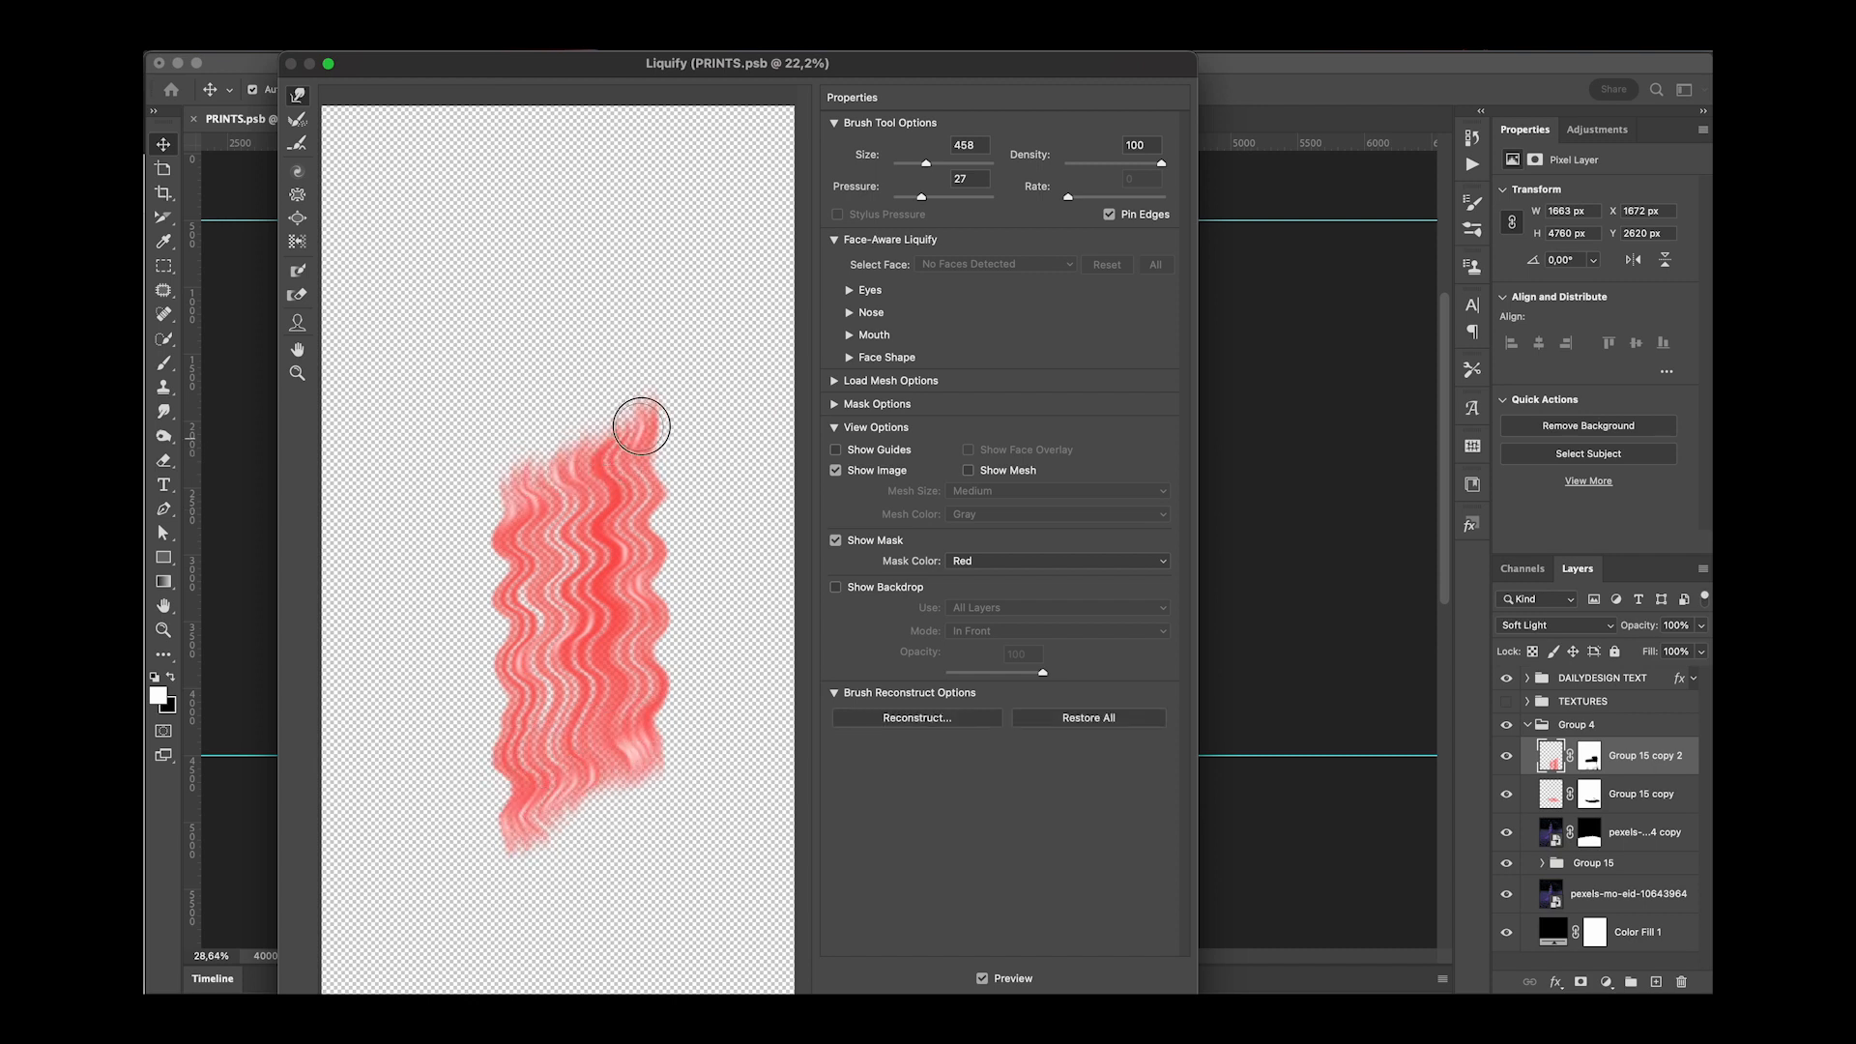
{"action": "key", "text": "Return"}
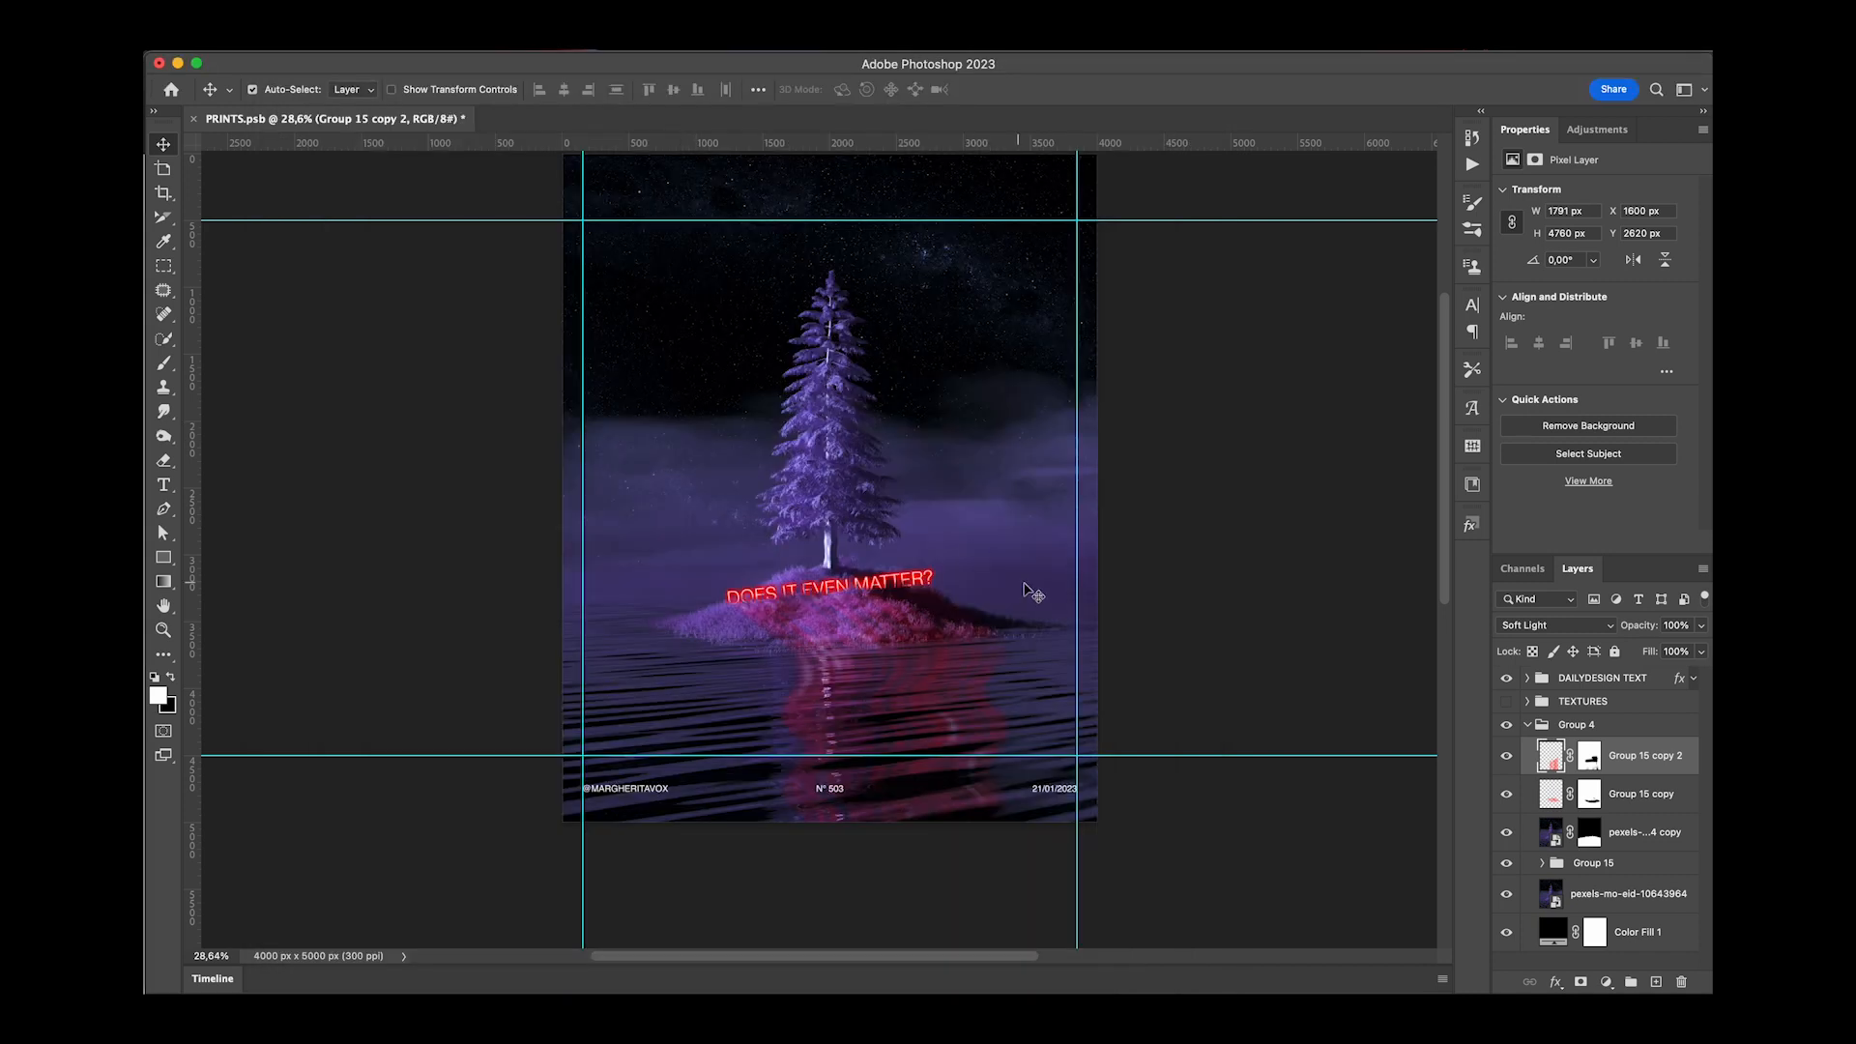
Apply a Ripple distortion of 360% at Medium size to the water reflection and reduce the layer's opacity.
{"action": "left_click", "coordinate": [625, 51]}
{"action": "mouse_move", "coordinate": [638, 300]}
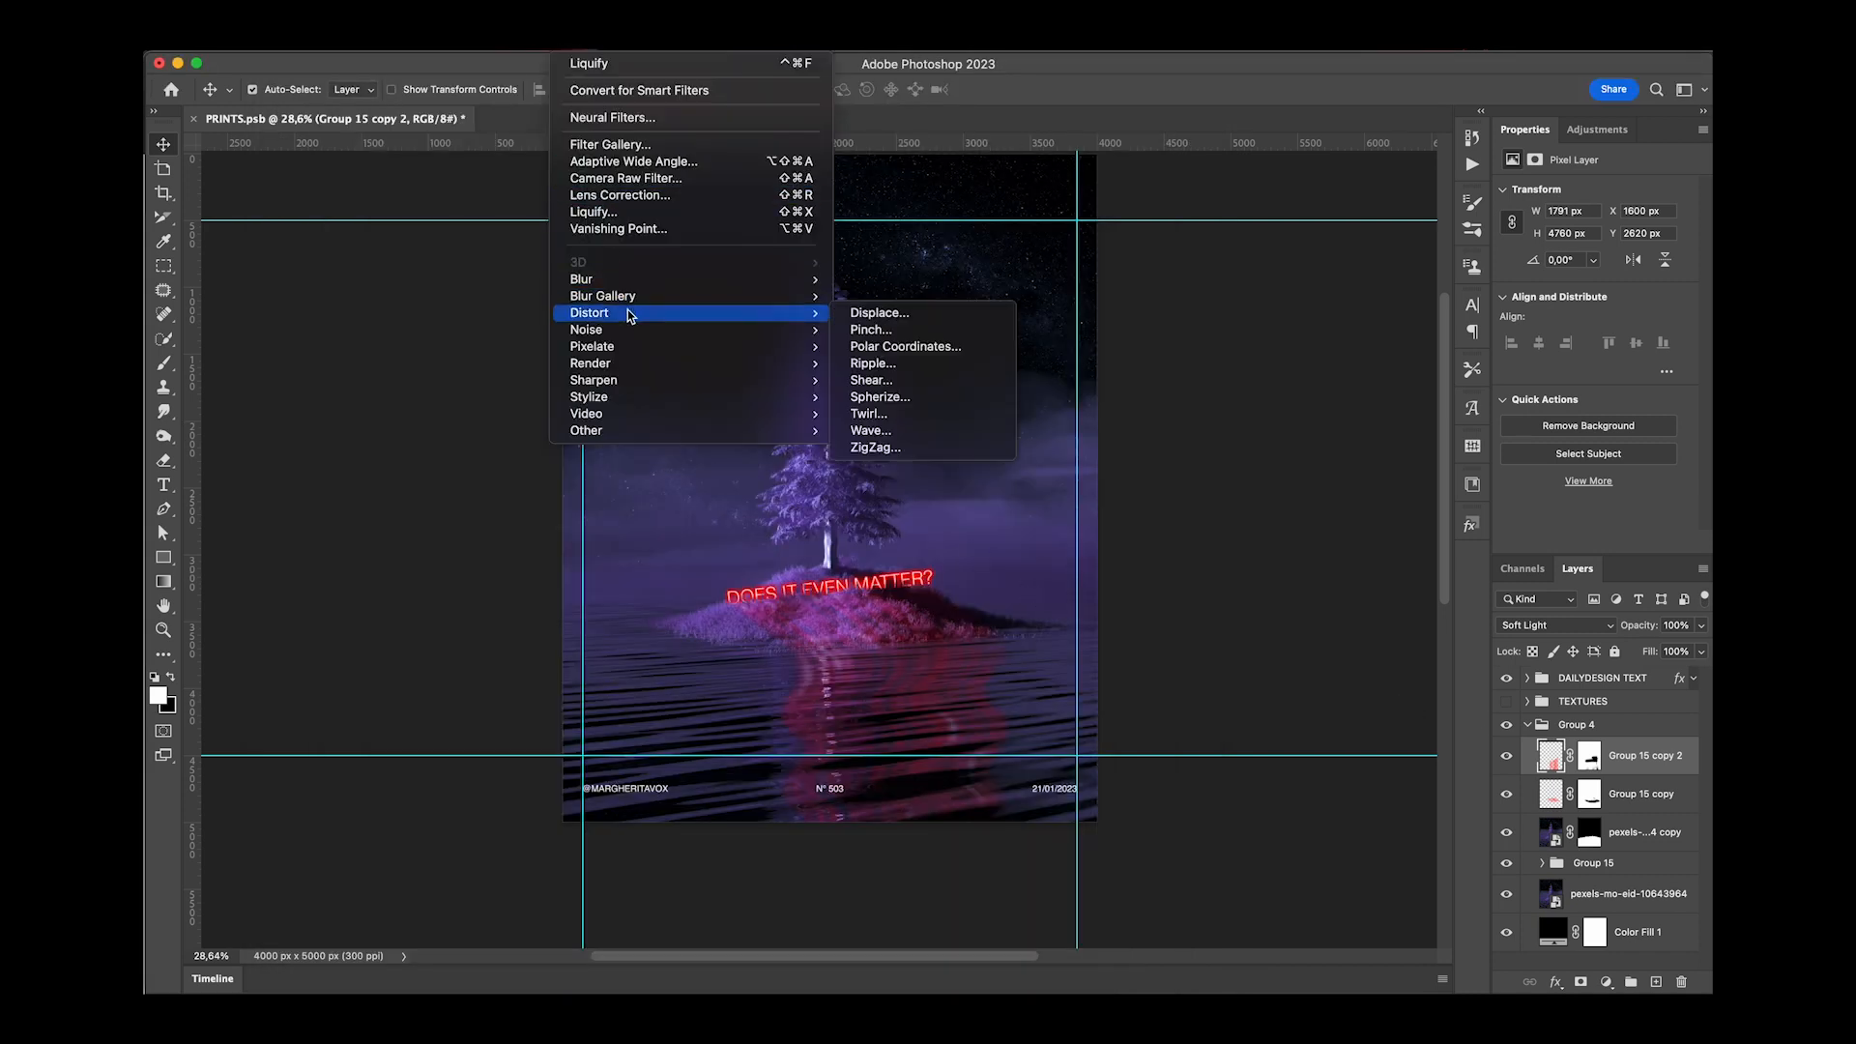
{"action": "left_click", "coordinate": [885, 361]}
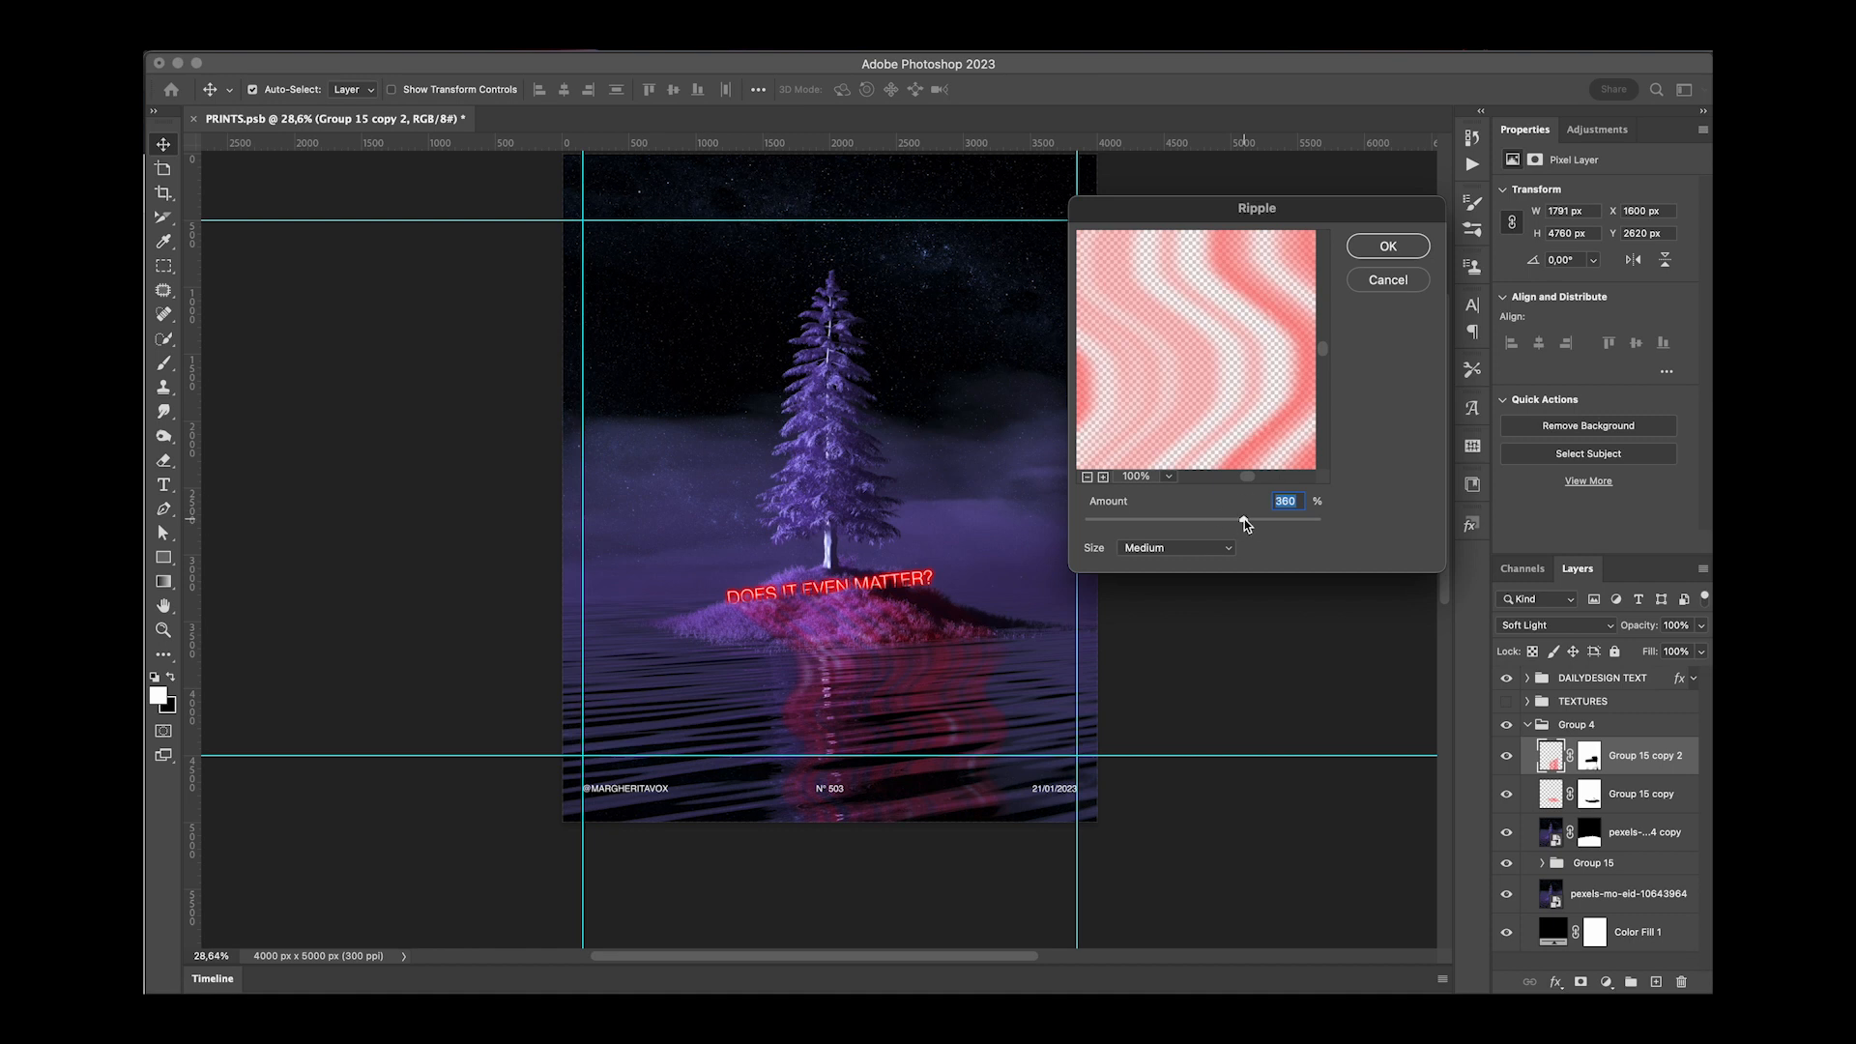
{"action": "left_click", "coordinate": [1379, 246]}
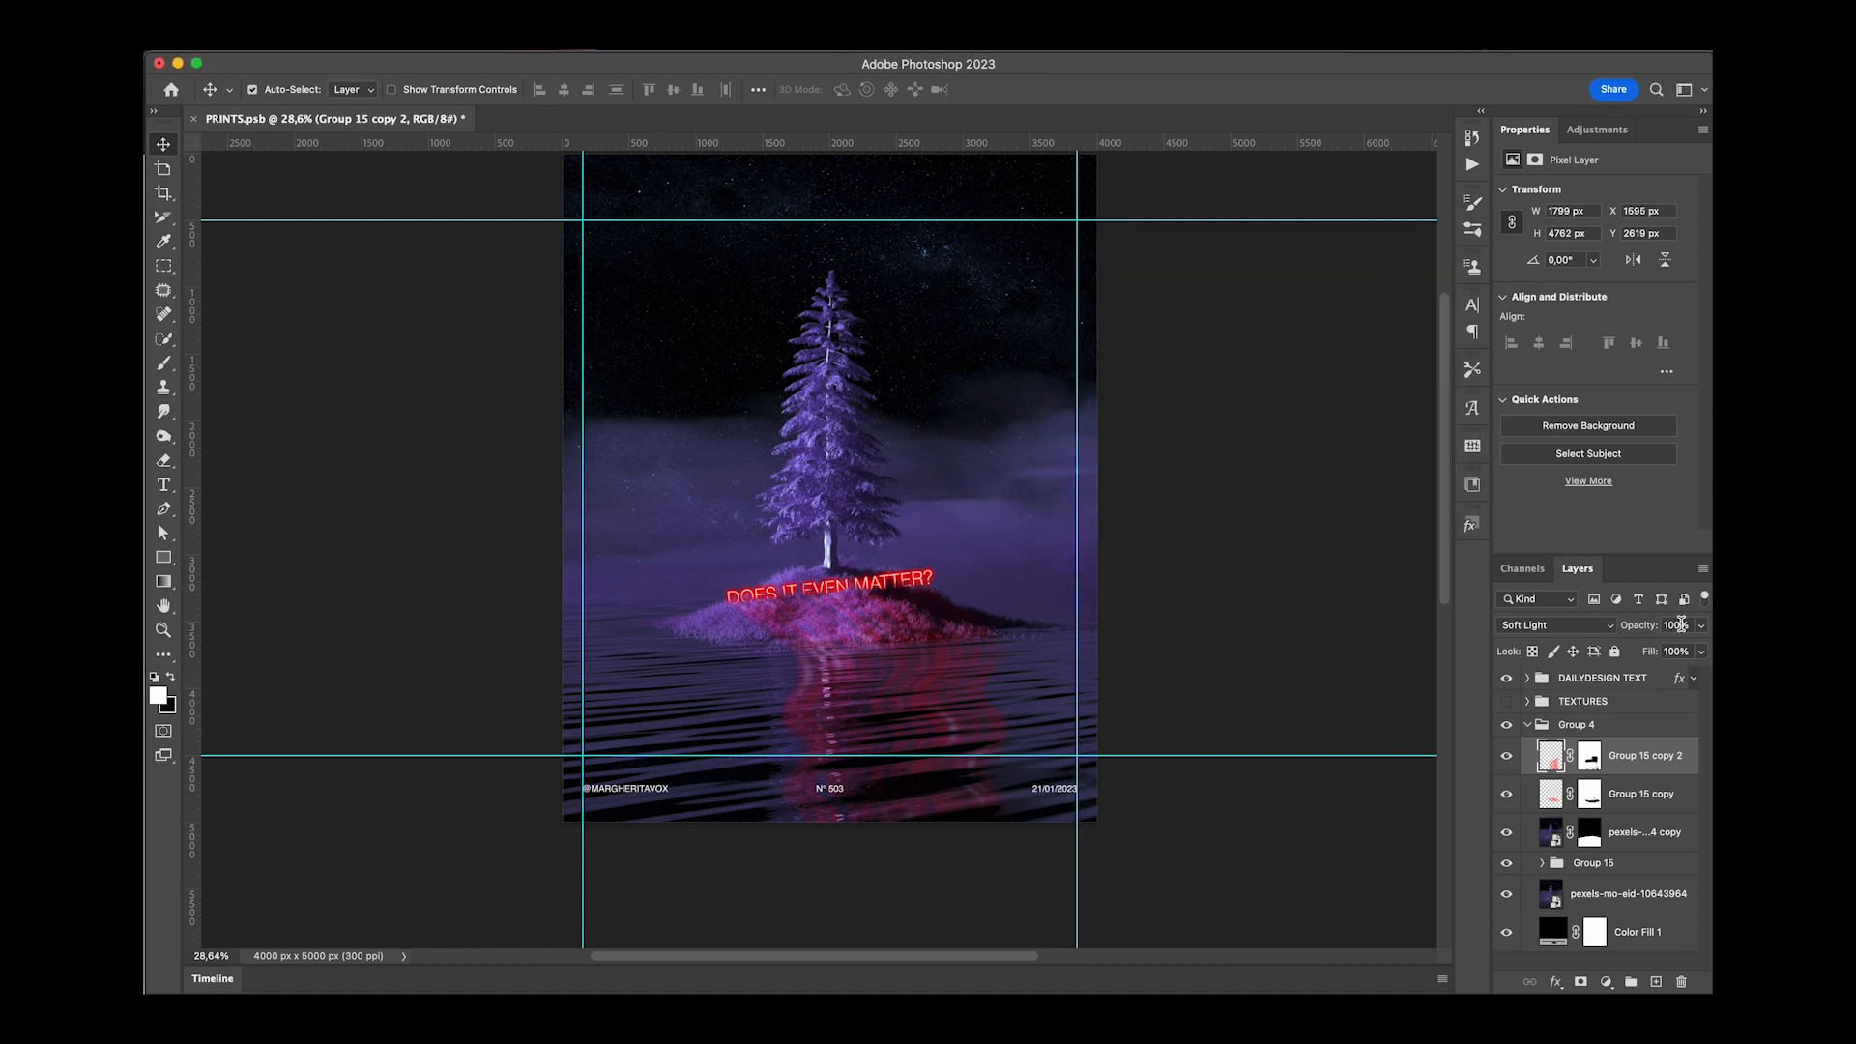
{"action": "type", "text": "70"}
{"action": "key", "text": "Return"}
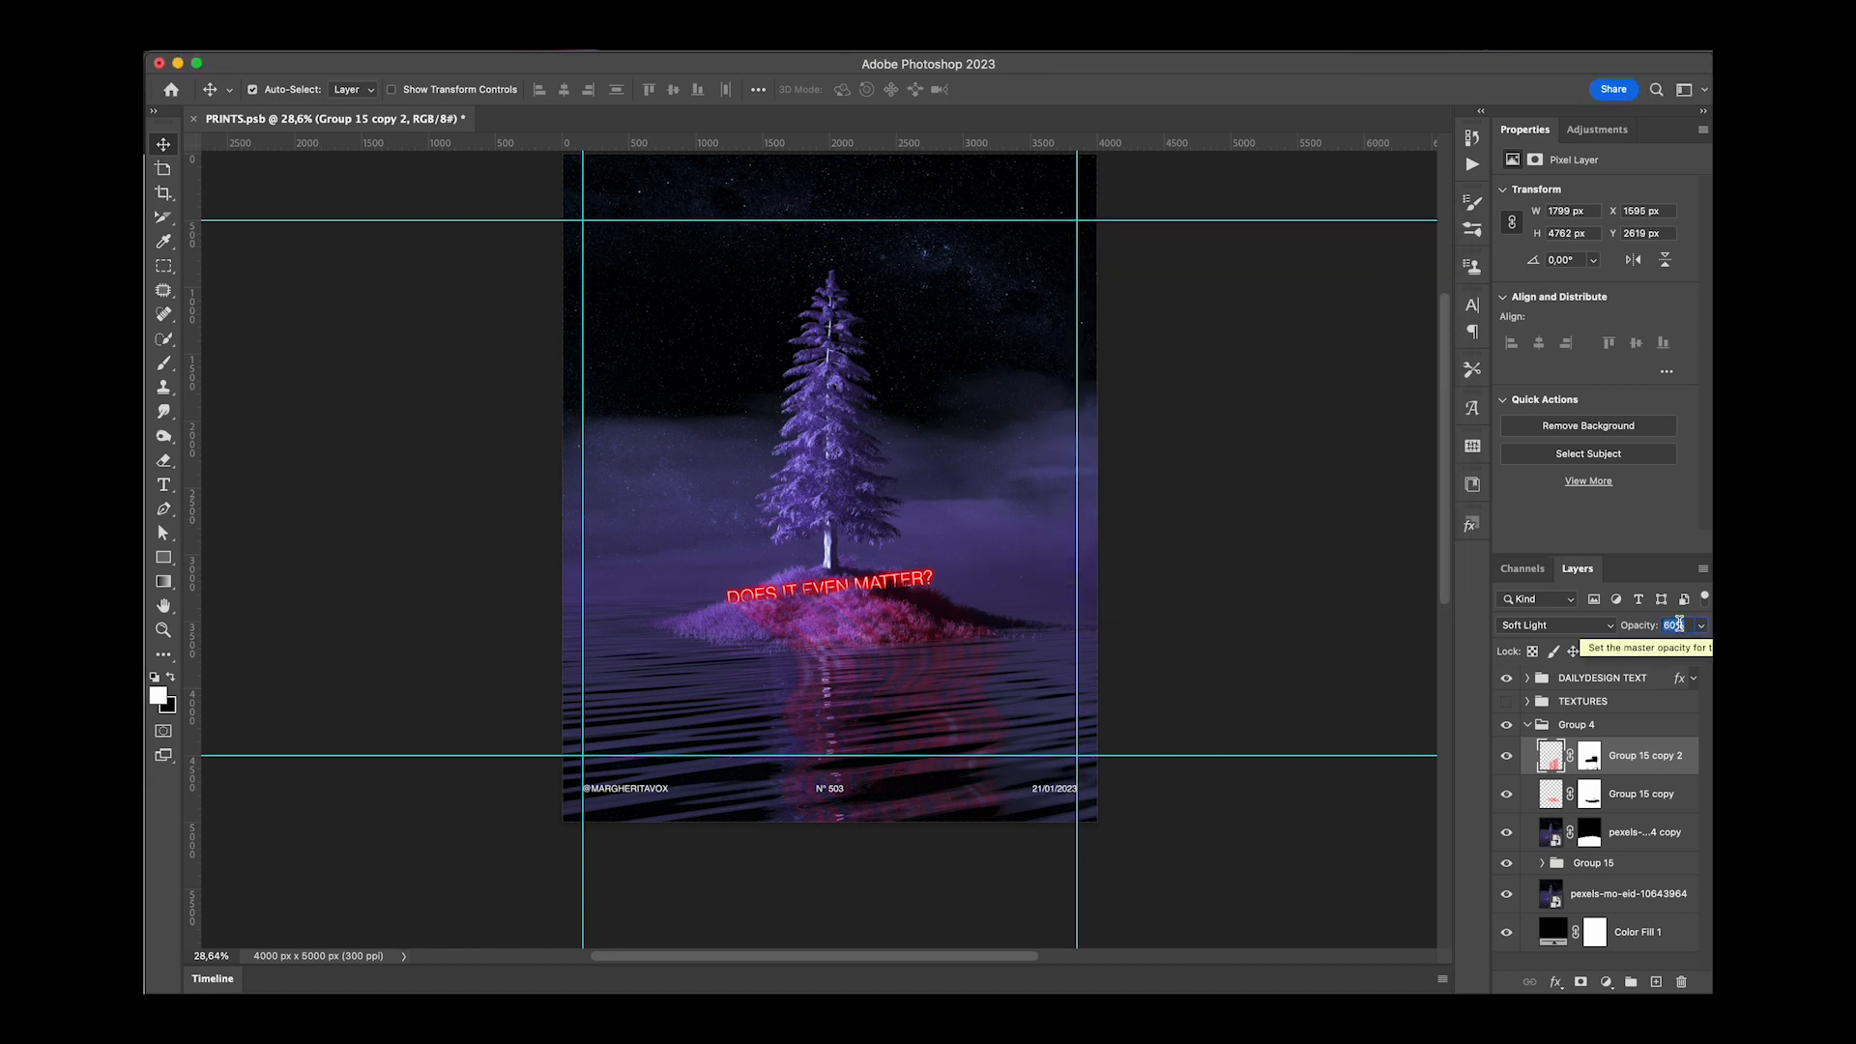
Change the outer glow colour of the text layer "DOES IT EVEN MATTER? copy 3" in Group 15 to #ea00ff.
{"action": "left_click", "coordinate": [1543, 864]}
{"action": "scroll", "coordinate": [1595, 851], "scroll_direction": "down", "scroll_amount": 2}
{"action": "left_click", "coordinate": [1634, 833]}
{"action": "left_click_drag", "start_coordinate": [1688, 843], "coordinate": [1616, 882]}
{"action": "scroll", "coordinate": [1683, 832], "scroll_direction": "down", "scroll_amount": 2}
{"action": "left_click", "coordinate": [1698, 804]}
{"action": "double_click", "coordinate": [1625, 841]}
{"action": "left_click", "coordinate": [1021, 269]}
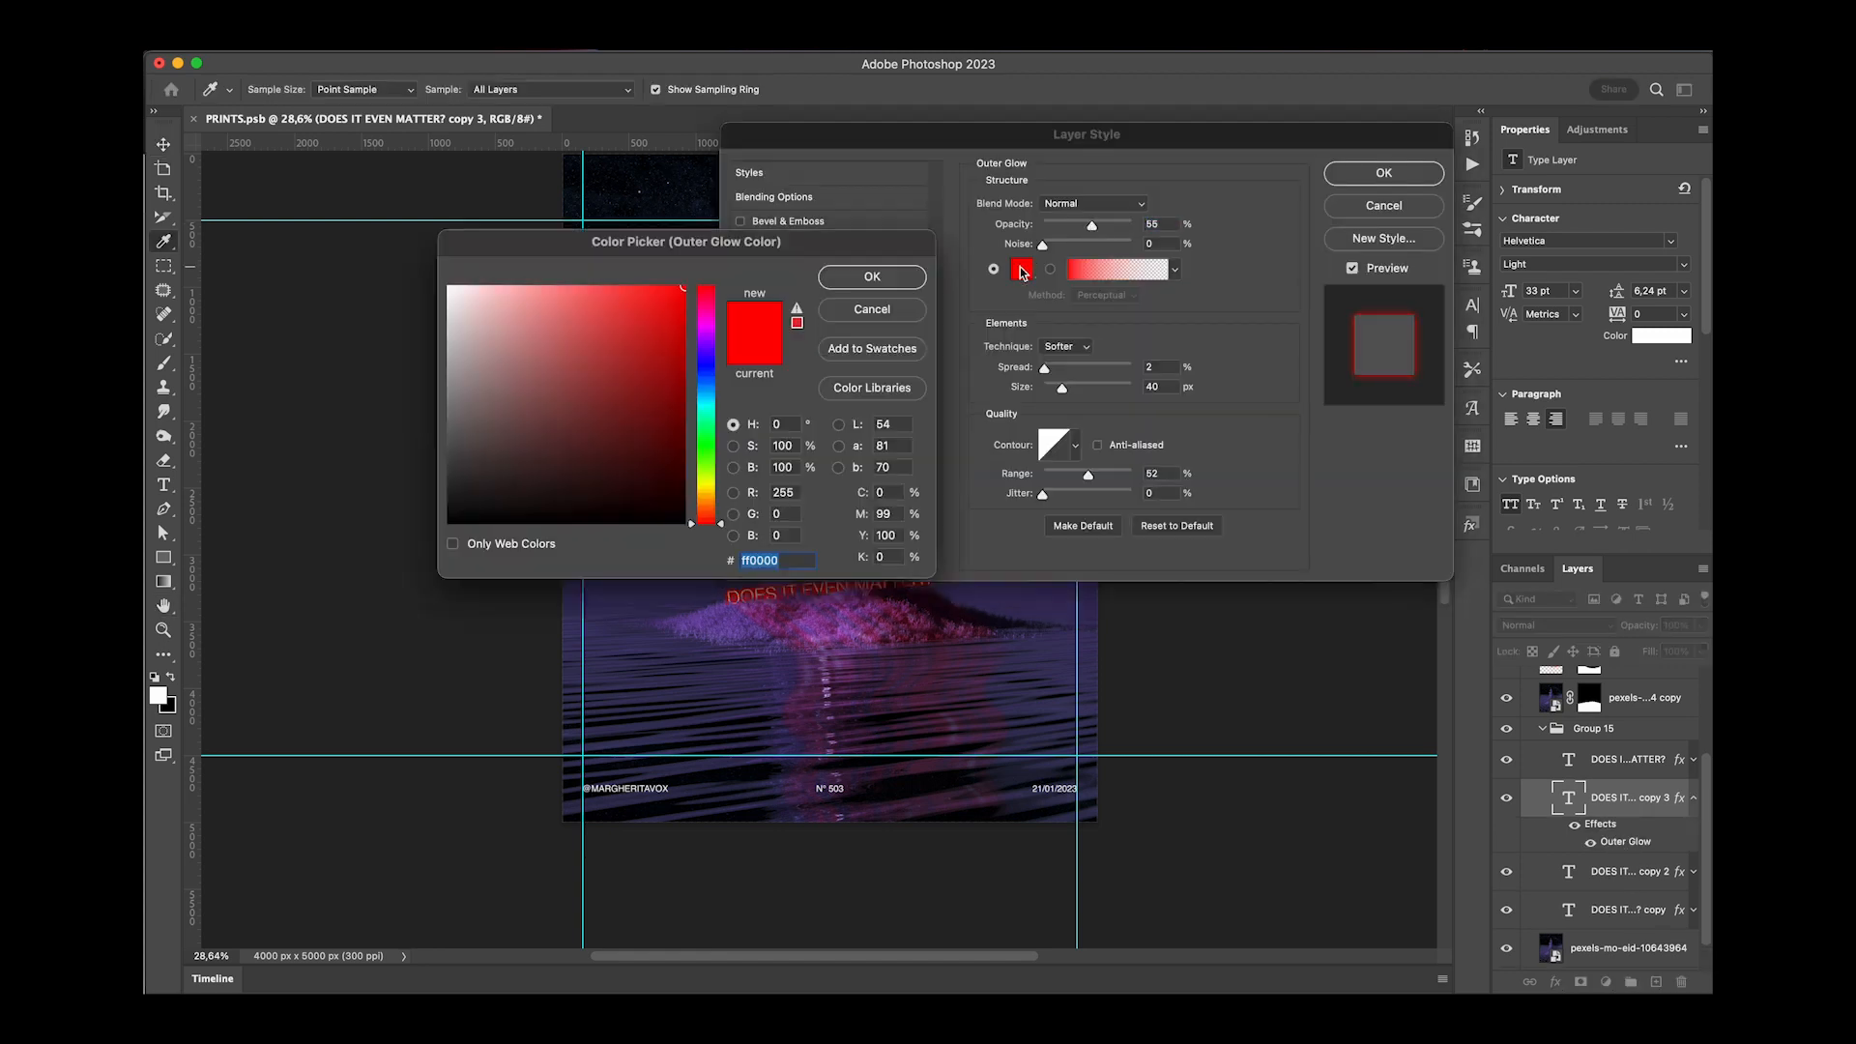
{"action": "left_click", "coordinate": [709, 492]}
{"action": "left_click_drag", "start_coordinate": [708, 493], "coordinate": [707, 511]}
{"action": "left_click", "coordinate": [709, 334]}
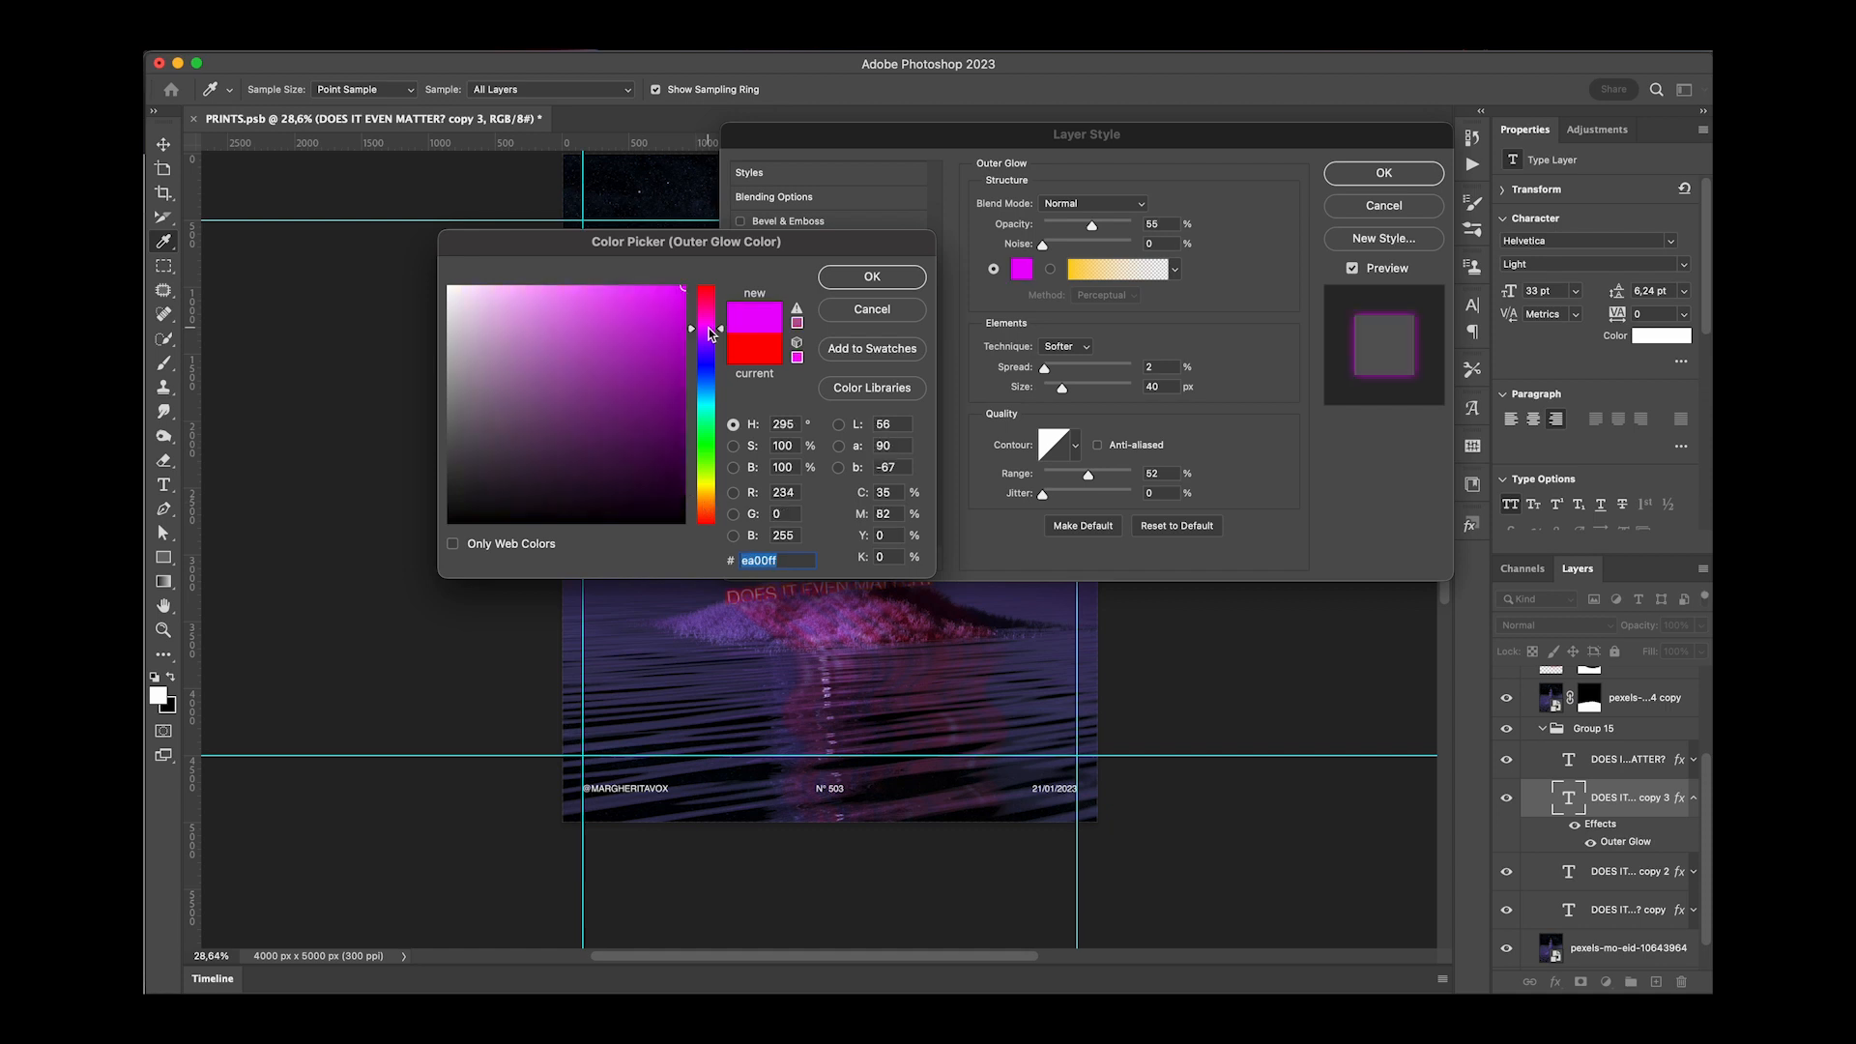
{"action": "left_click", "coordinate": [872, 277]}
Set the magenta outer glow to 101 px size and 100% opacity, and apply the layer style.
{"action": "left_click_drag", "start_coordinate": [1062, 387], "coordinate": [1083, 388]}
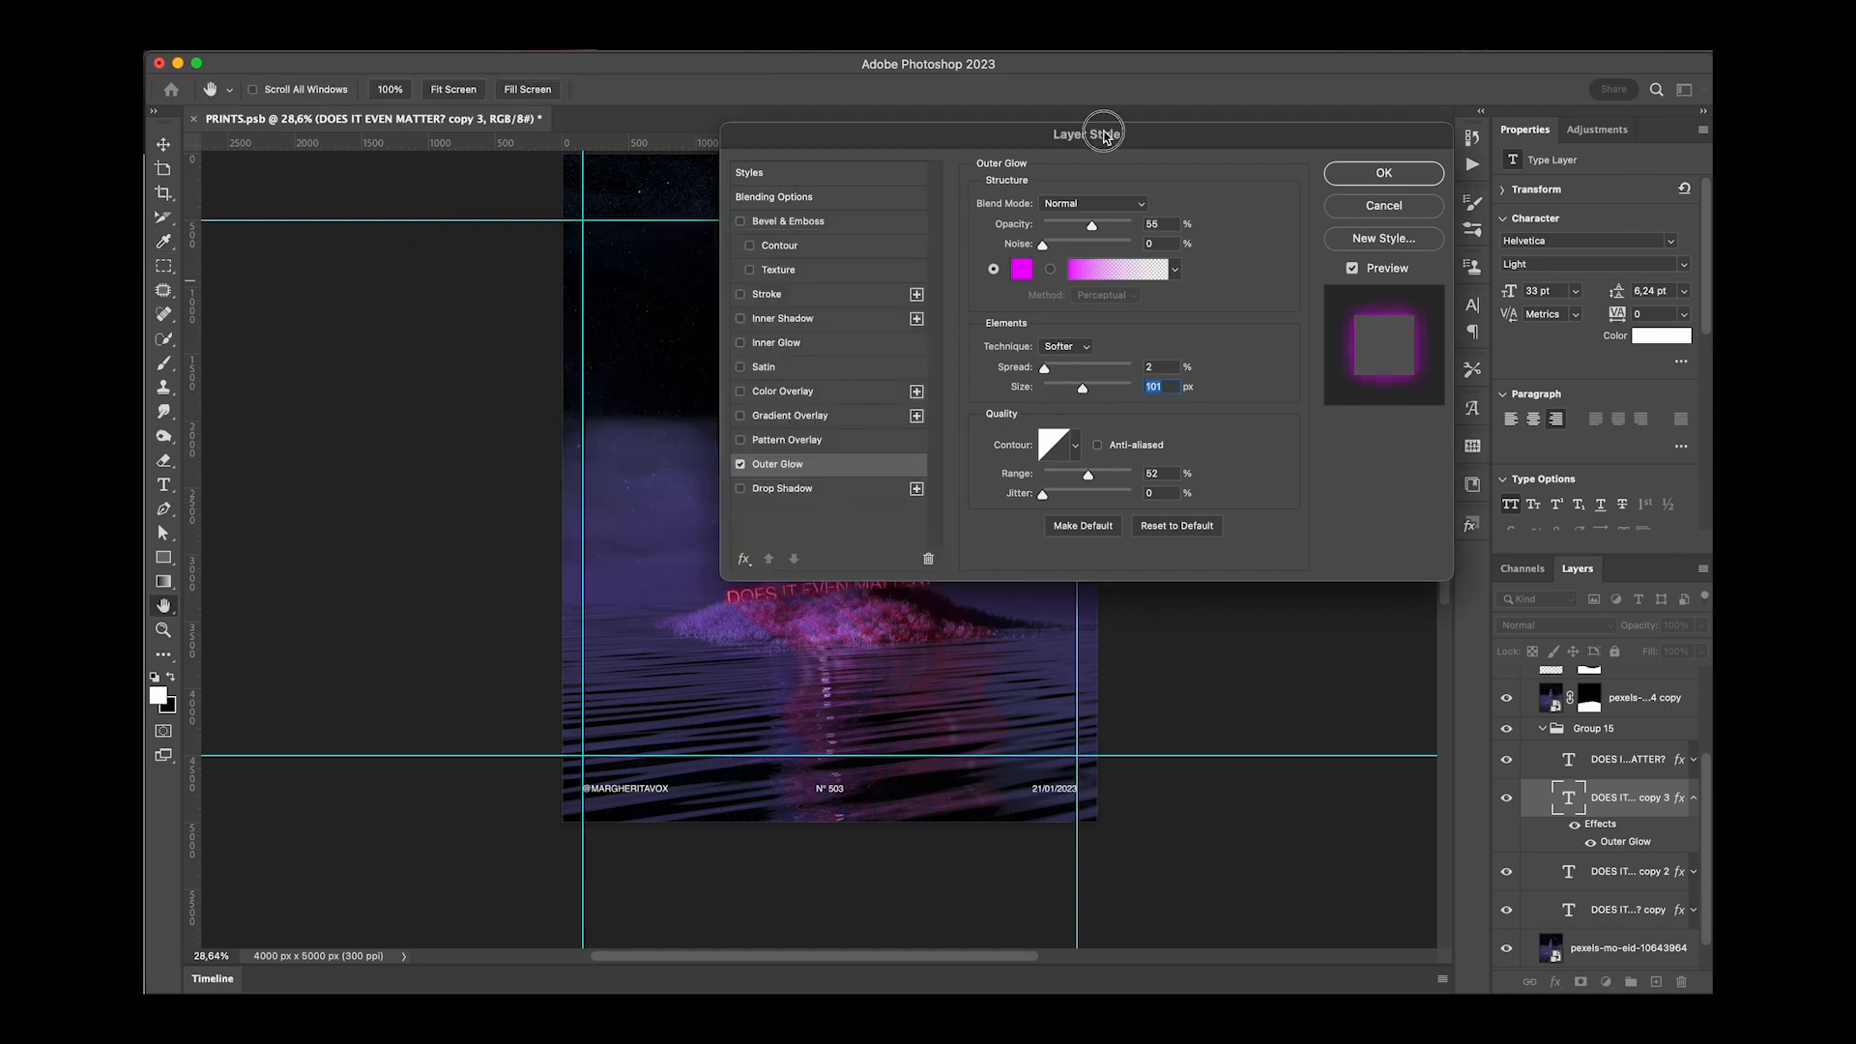
{"action": "left_click_drag", "start_coordinate": [1104, 134], "coordinate": [1184, 64]}
{"action": "left_click_drag", "start_coordinate": [1173, 151], "coordinate": [1264, 161]}
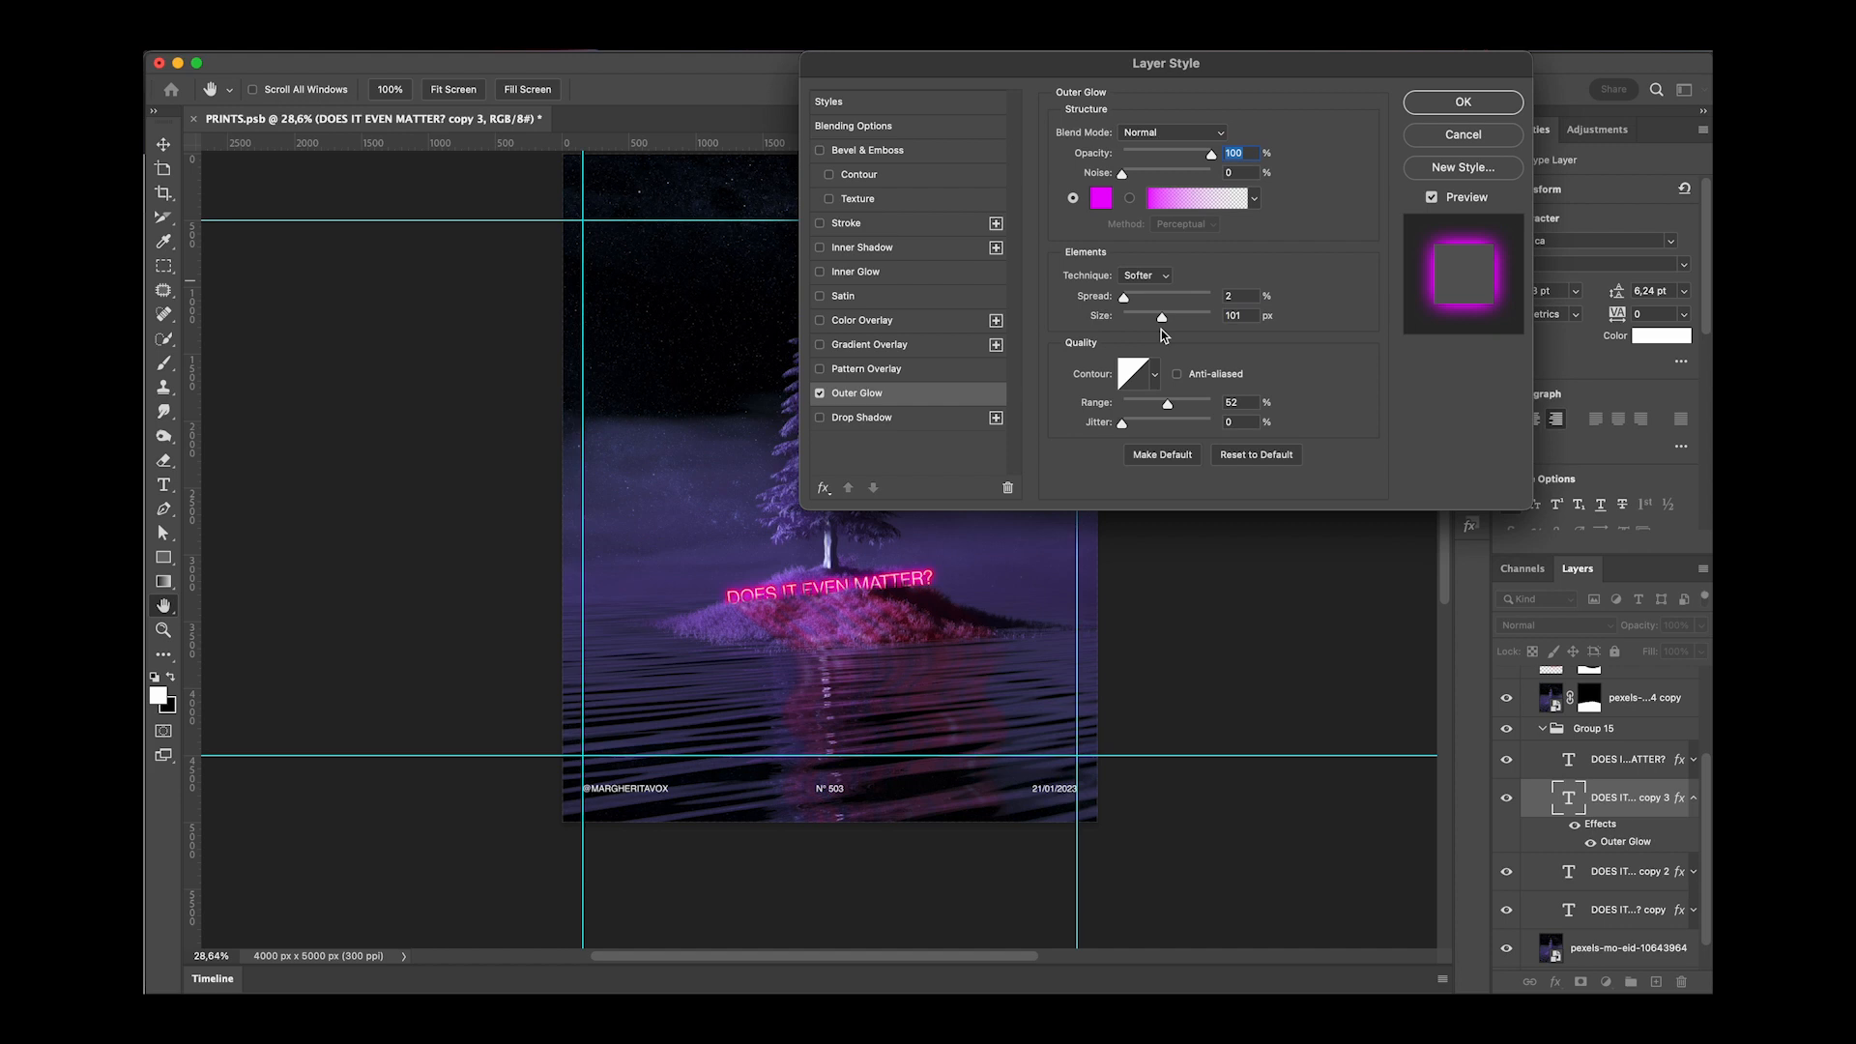
{"action": "key", "text": "Return"}
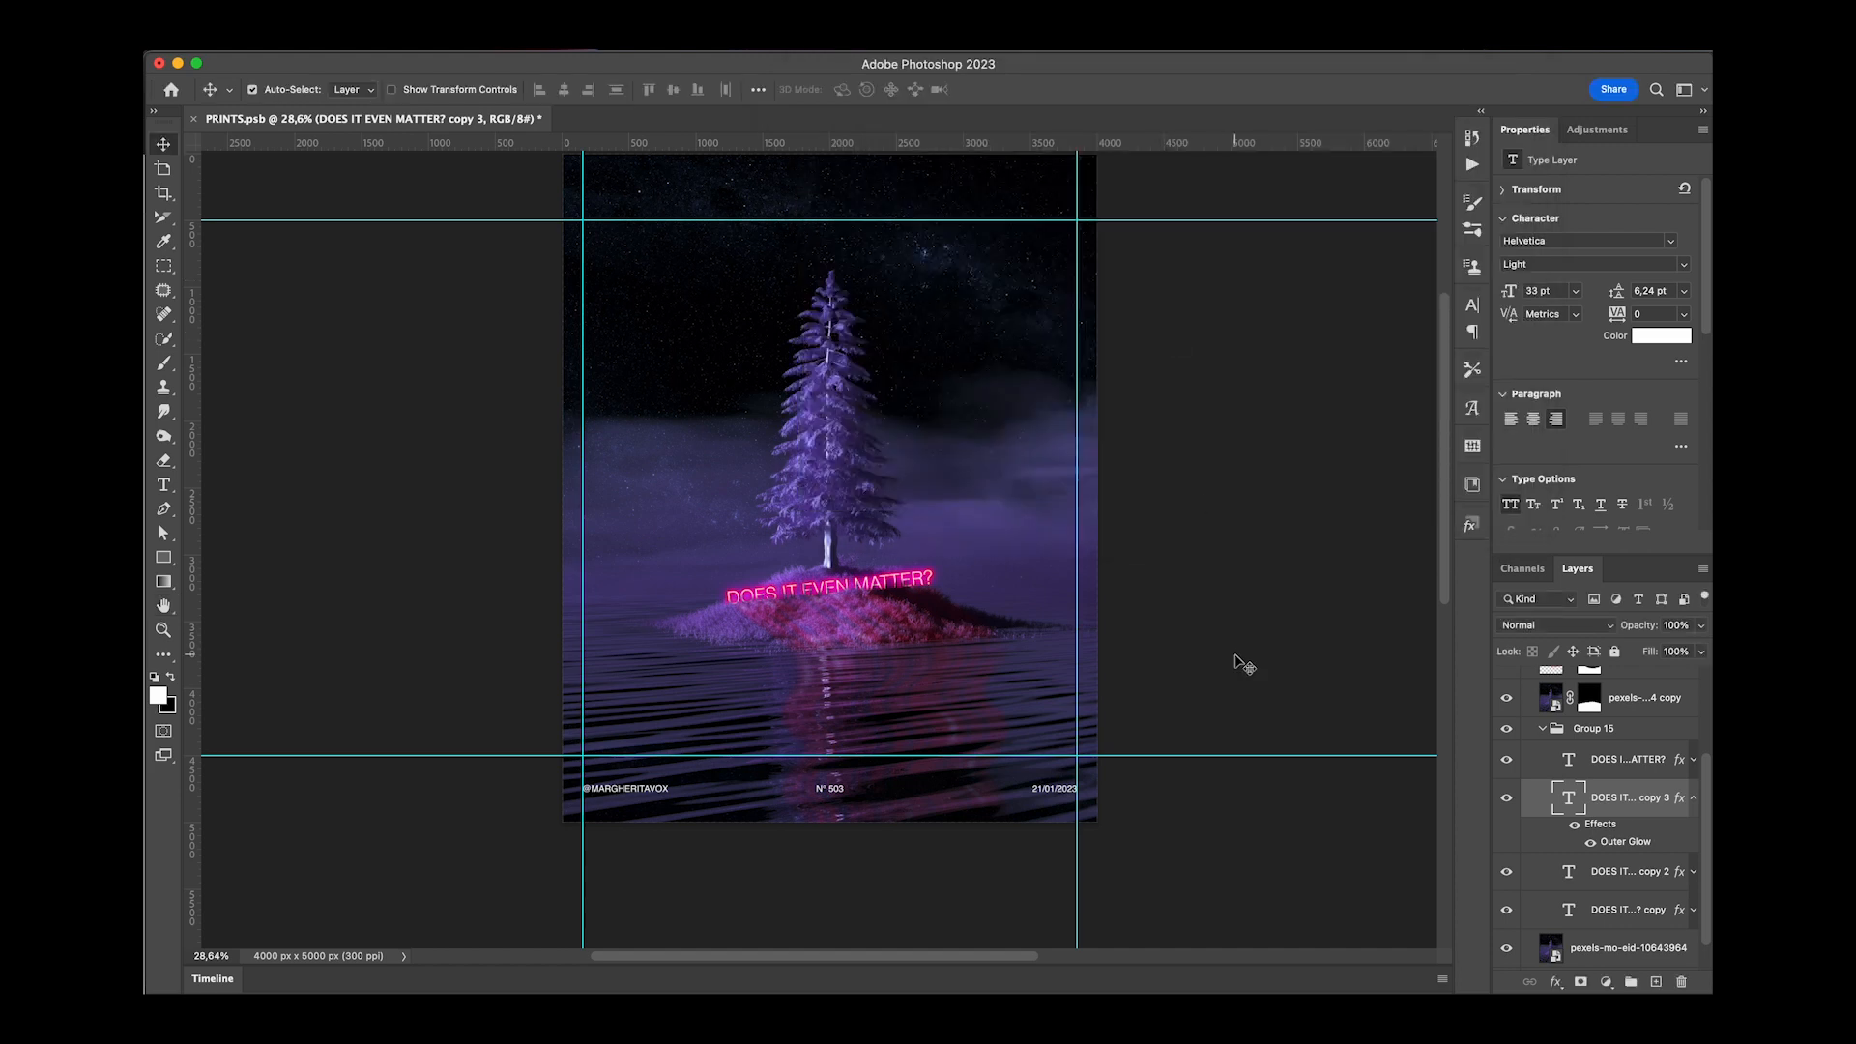
{"action": "left_click", "coordinate": [1694, 798]}
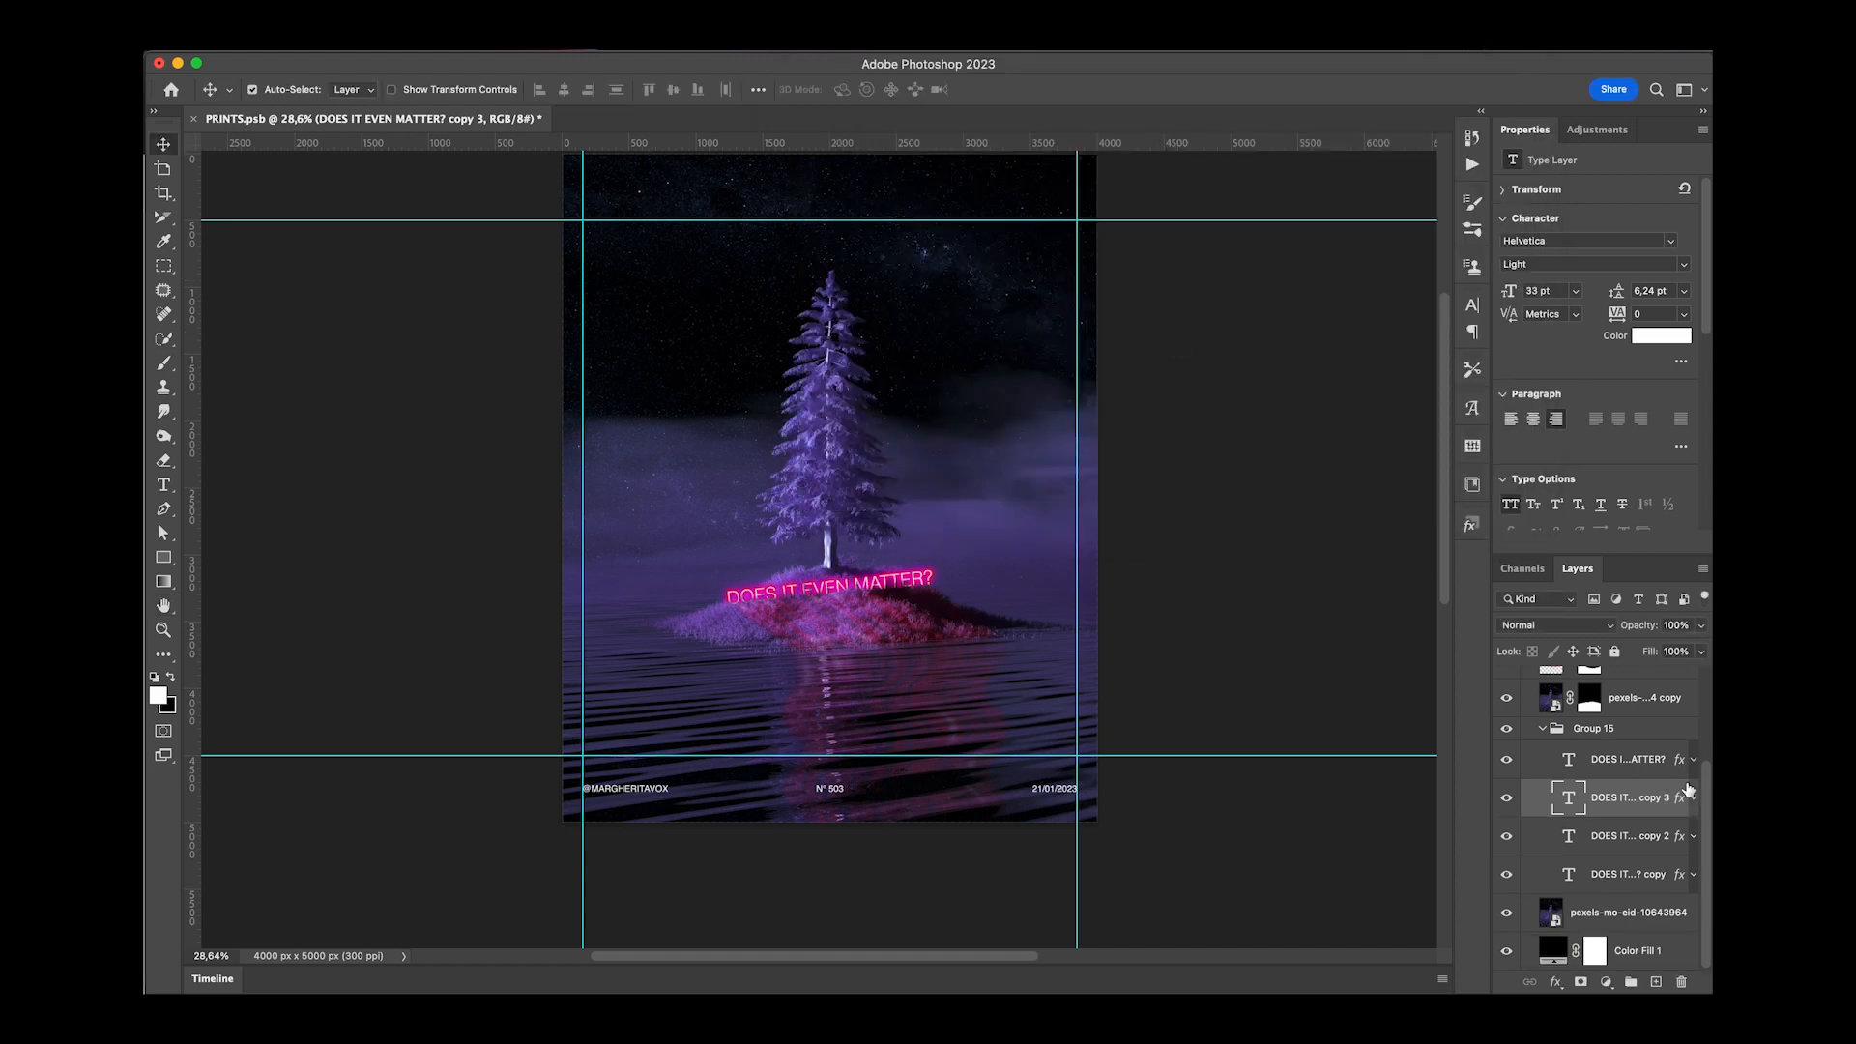
Add a Hue/Saturation adjustment above the top text layer in Group 15 and shift its hue to -61.
{"action": "left_click", "coordinate": [1634, 759]}
{"action": "scroll", "coordinate": [1634, 759], "scroll_direction": "up", "scroll_amount": 2}
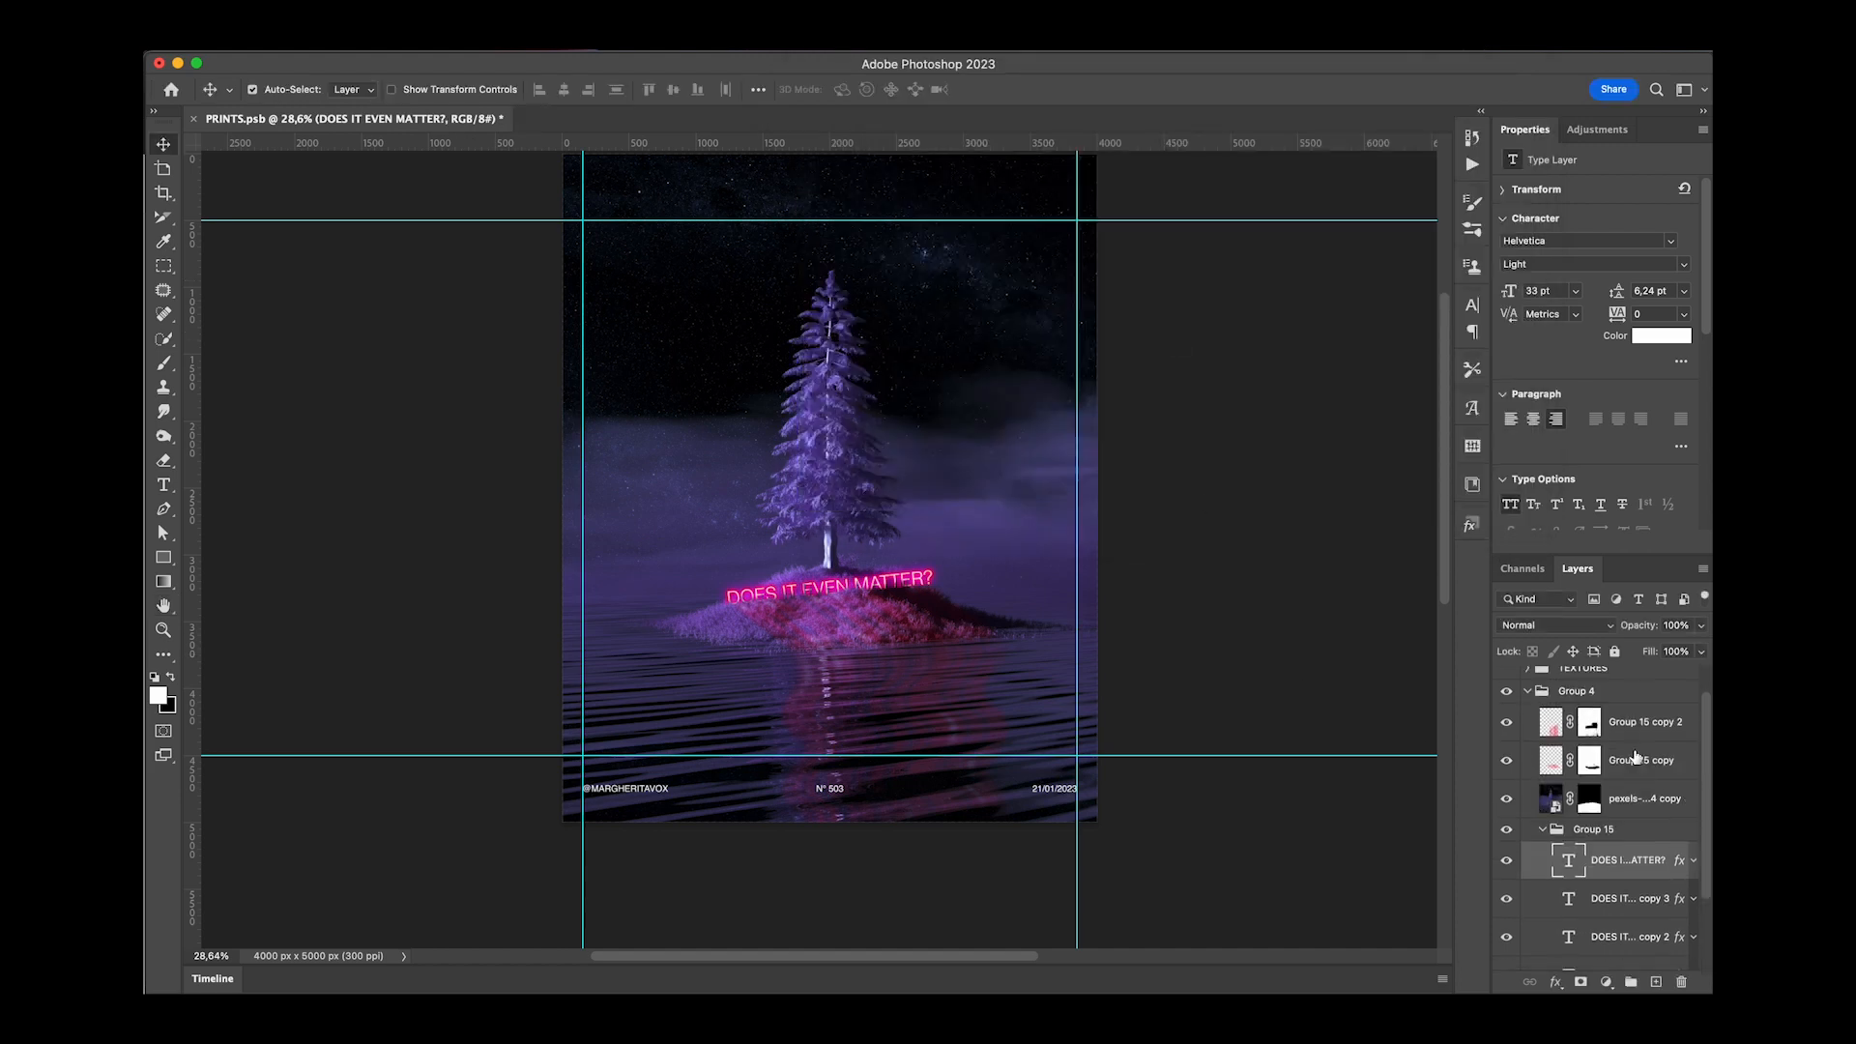
{"action": "left_click", "coordinate": [1597, 129]}
{"action": "left_click", "coordinate": [1534, 201]}
{"action": "left_click_drag", "start_coordinate": [1595, 256], "coordinate": [1550, 261]}
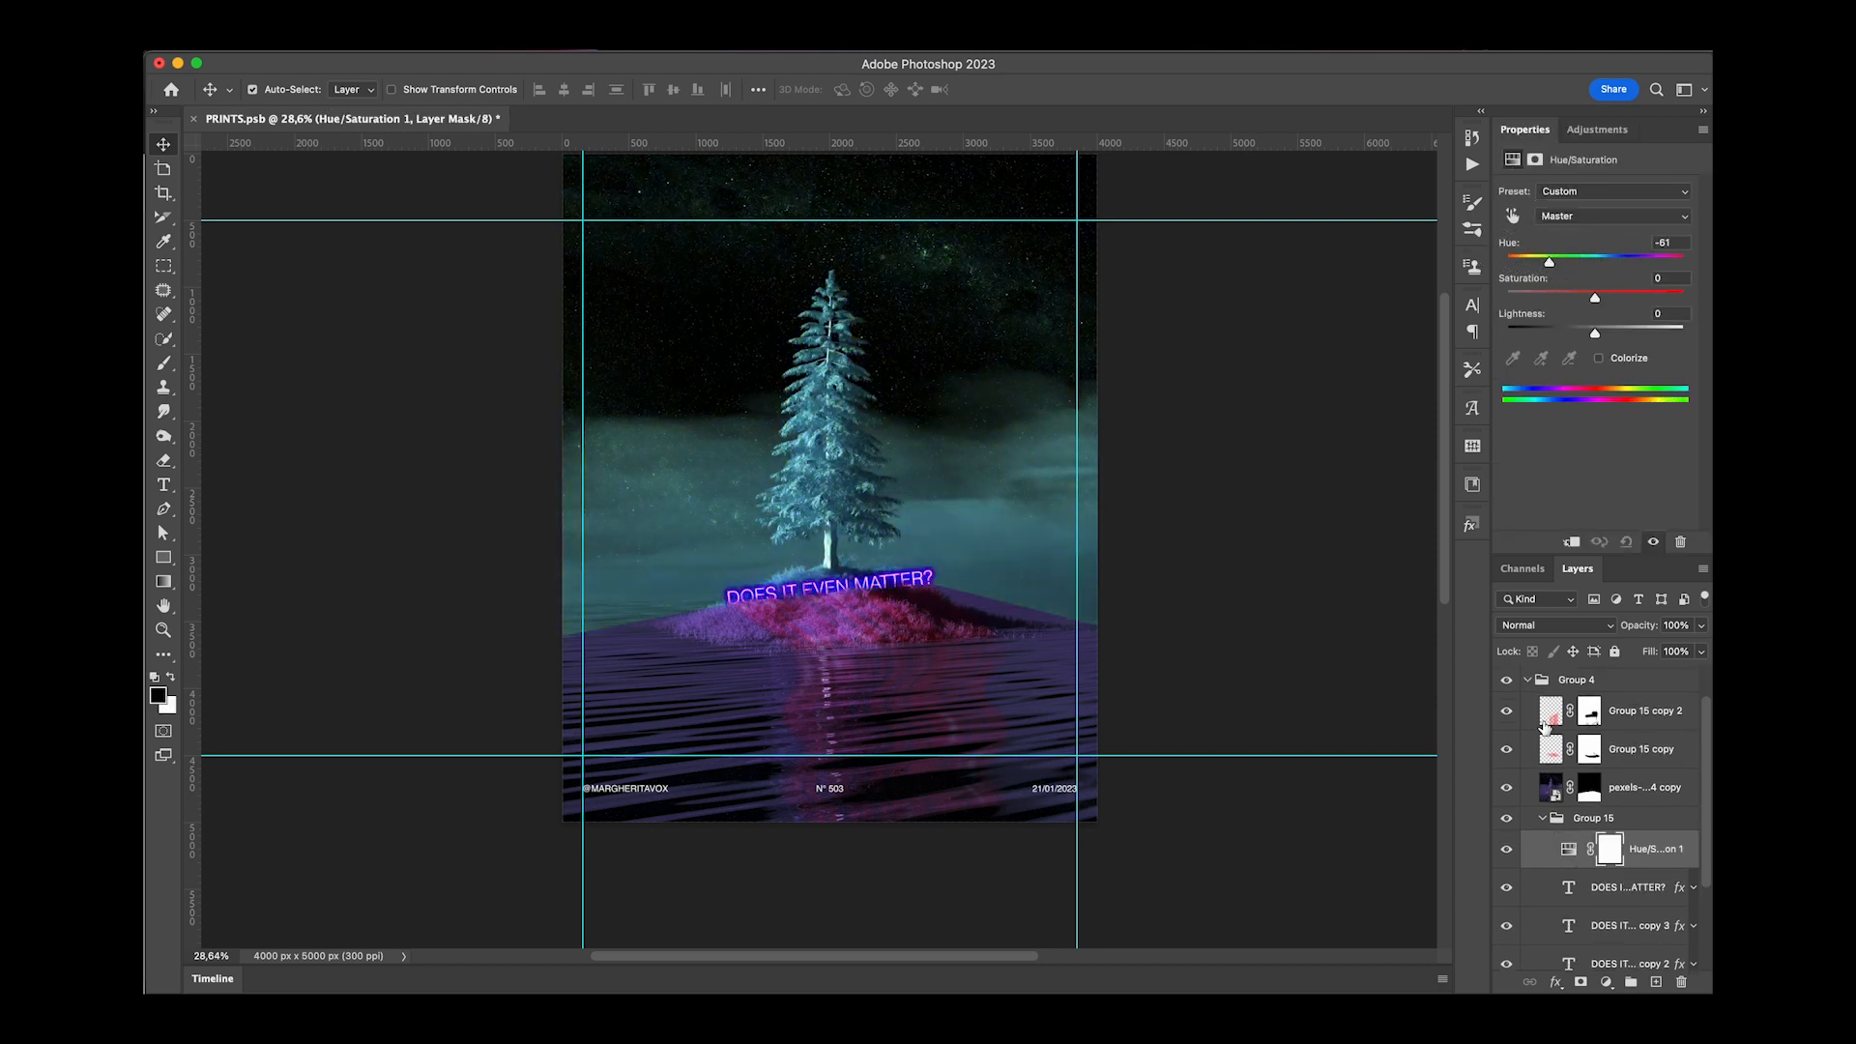
Group all the neon text layers inside Group 15.
{"action": "left_click", "coordinate": [1614, 893]}
{"action": "scroll", "coordinate": [1614, 896], "scroll_direction": "down", "scroll_amount": 3}
{"action": "left_click", "coordinate": [1614, 896], "text": "shift"}
{"action": "key", "text": "super+g"}
Clip the Hue/Saturation adjustment to the text group and set its hue to +77.
{"action": "left_click", "coordinate": [1643, 859]}
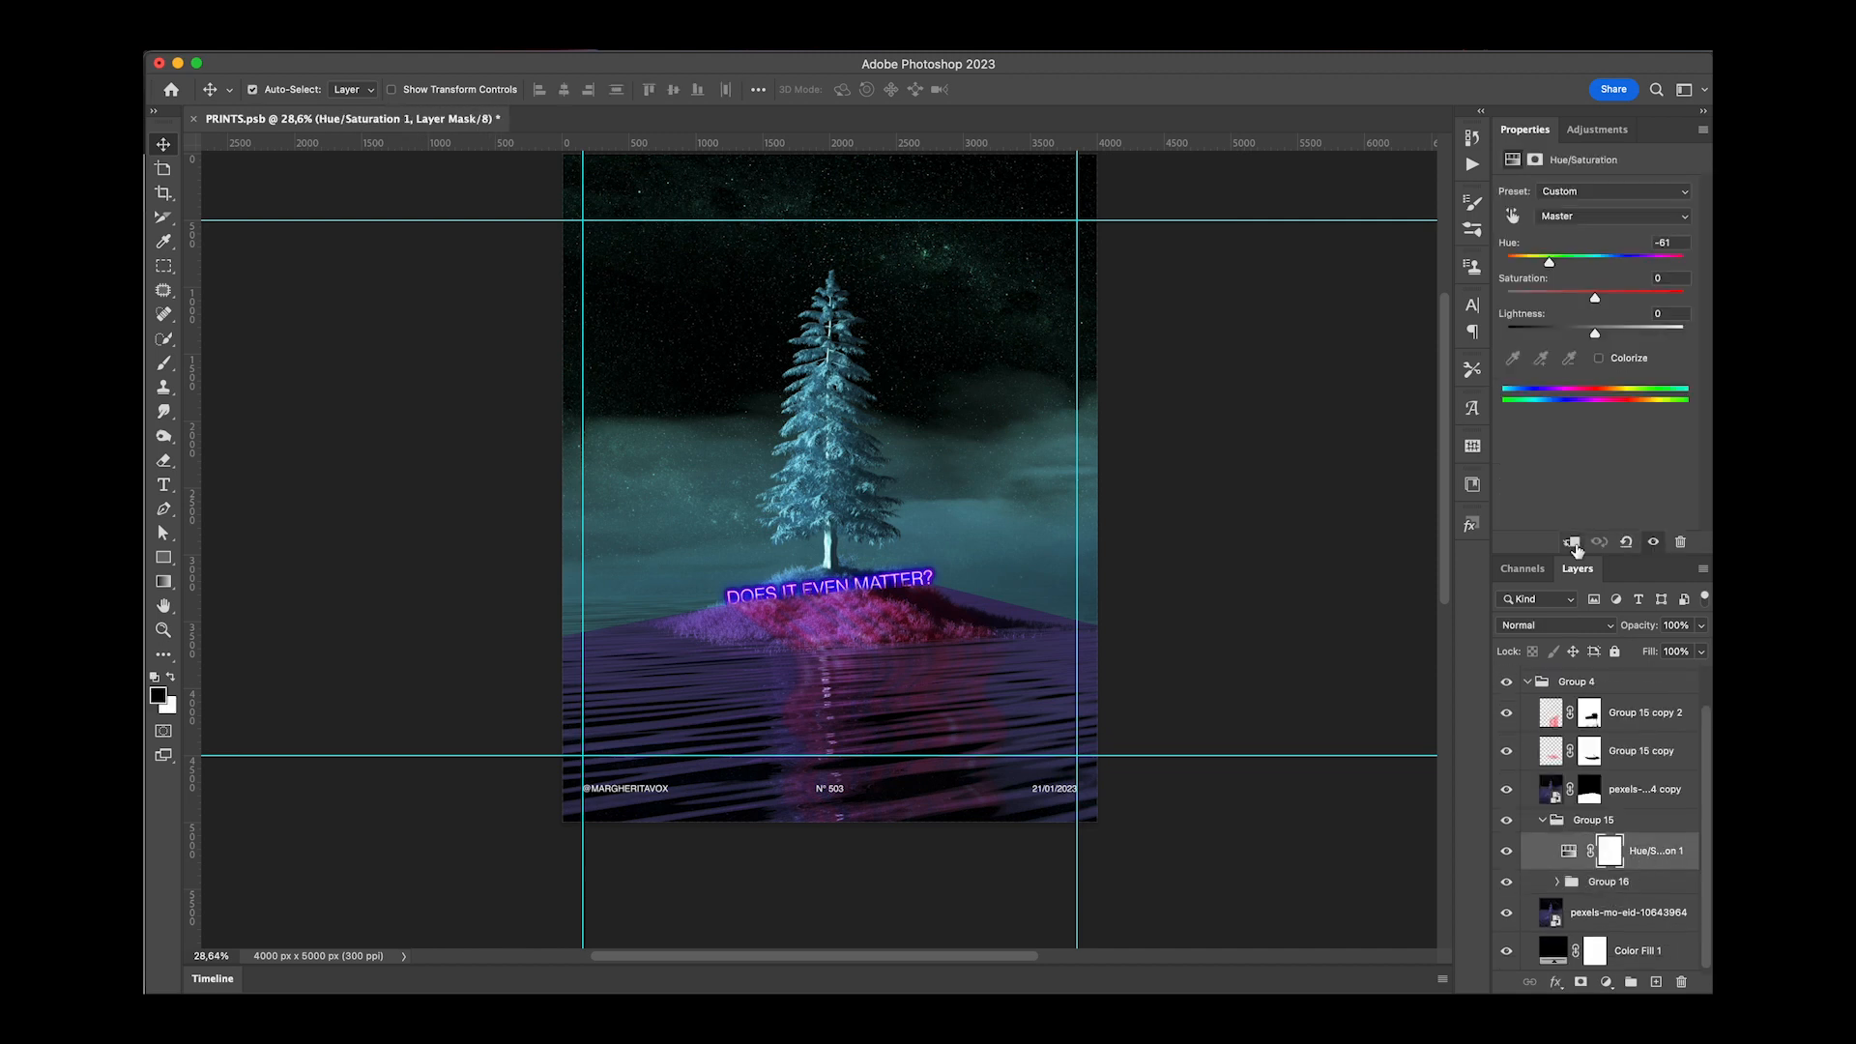
{"action": "left_click", "coordinate": [1573, 543]}
{"action": "left_click_drag", "start_coordinate": [1550, 261], "coordinate": [1647, 263]}
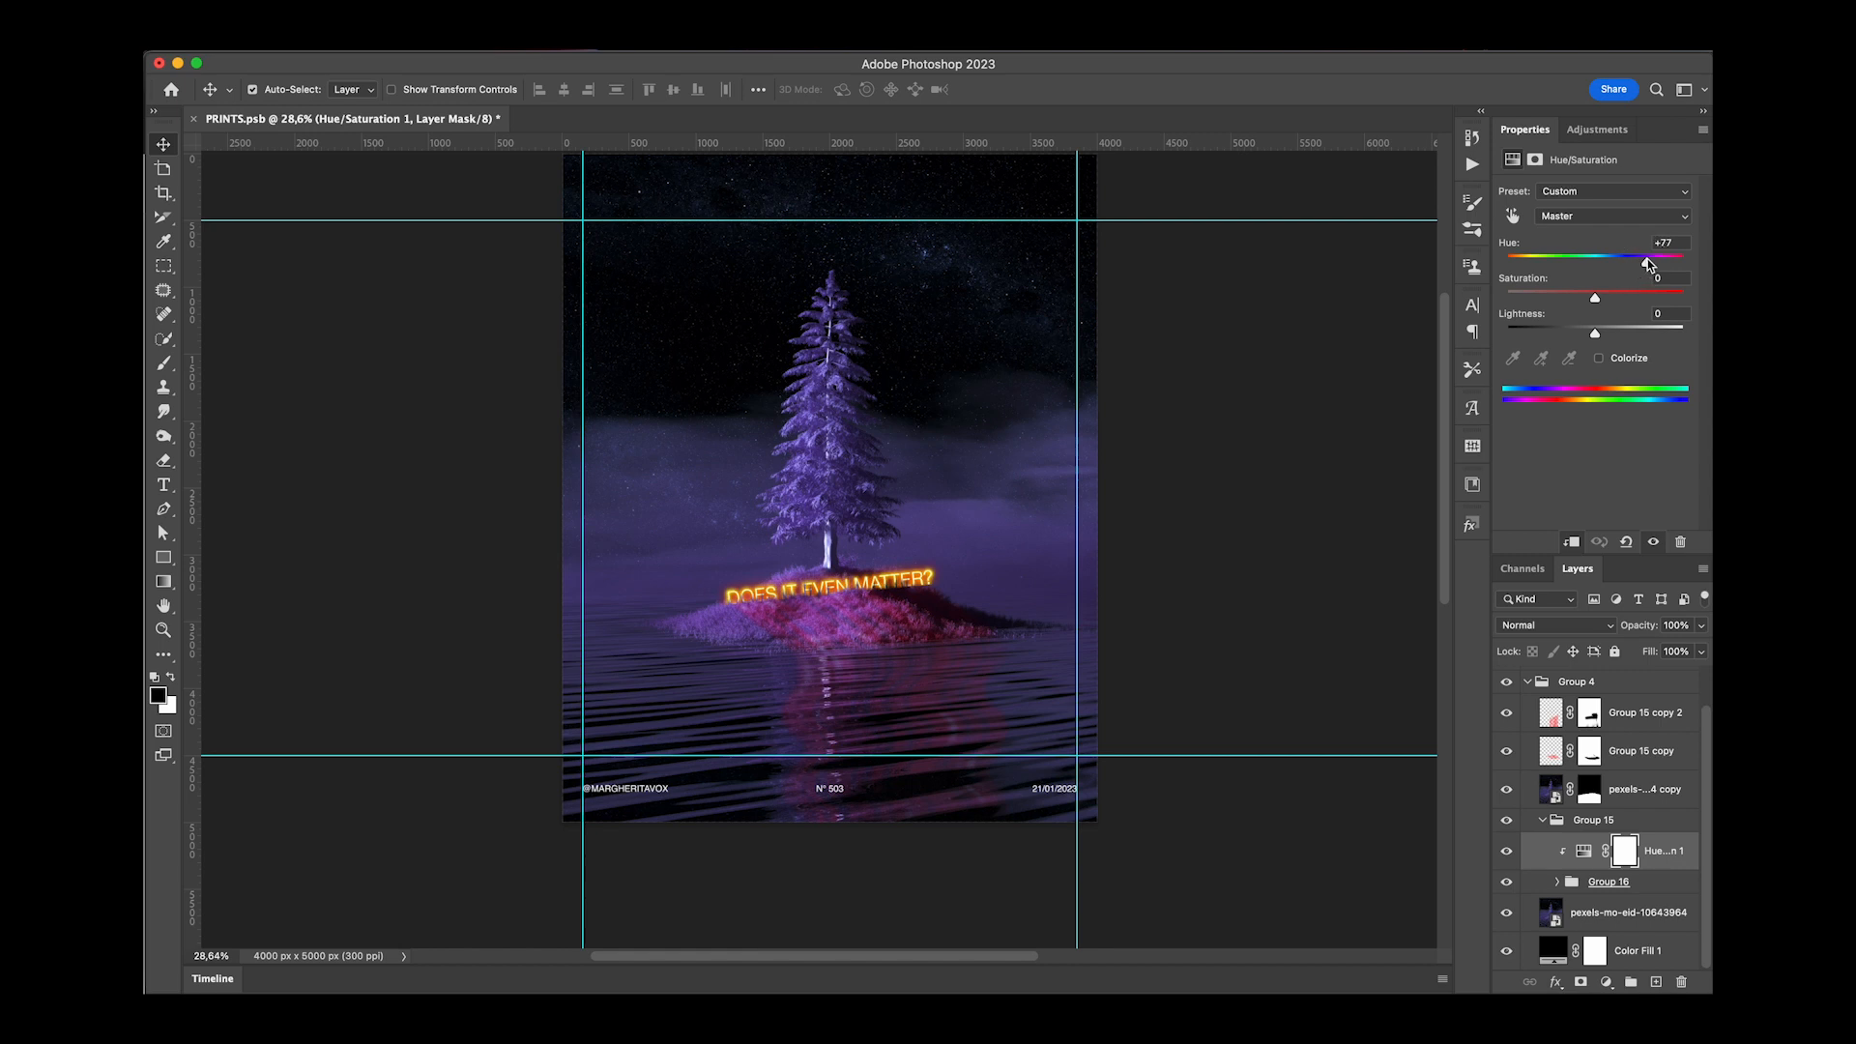
Copy the Hue/Saturation adjustment to the top of Group 4 and group the layers Group 15 copy and Group 15 copy 2.
{"action": "scroll", "coordinate": [1658, 835], "scroll_direction": "up", "scroll_amount": 3}
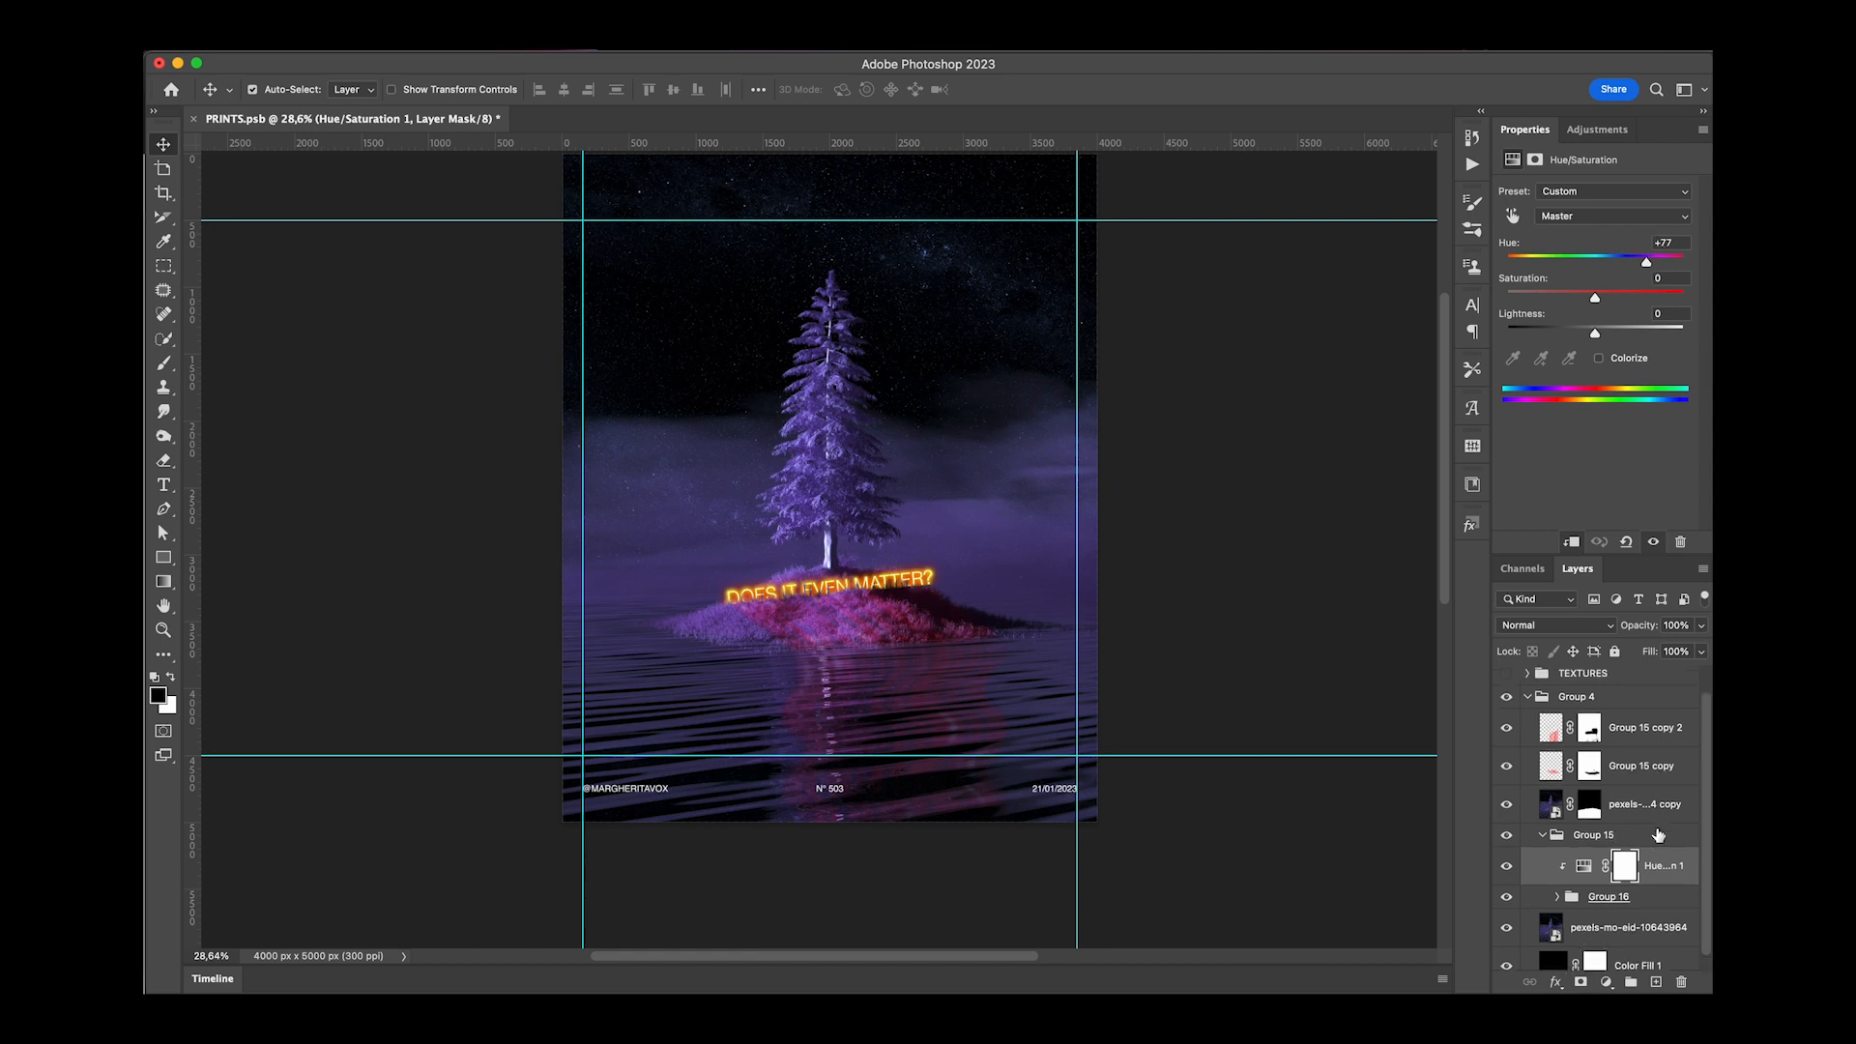
{"action": "left_click_drag", "start_coordinate": [1660, 897], "coordinate": [1652, 742]}
{"action": "left_click", "coordinate": [1632, 800]}
{"action": "left_click", "coordinate": [1635, 833], "text": "shift"}
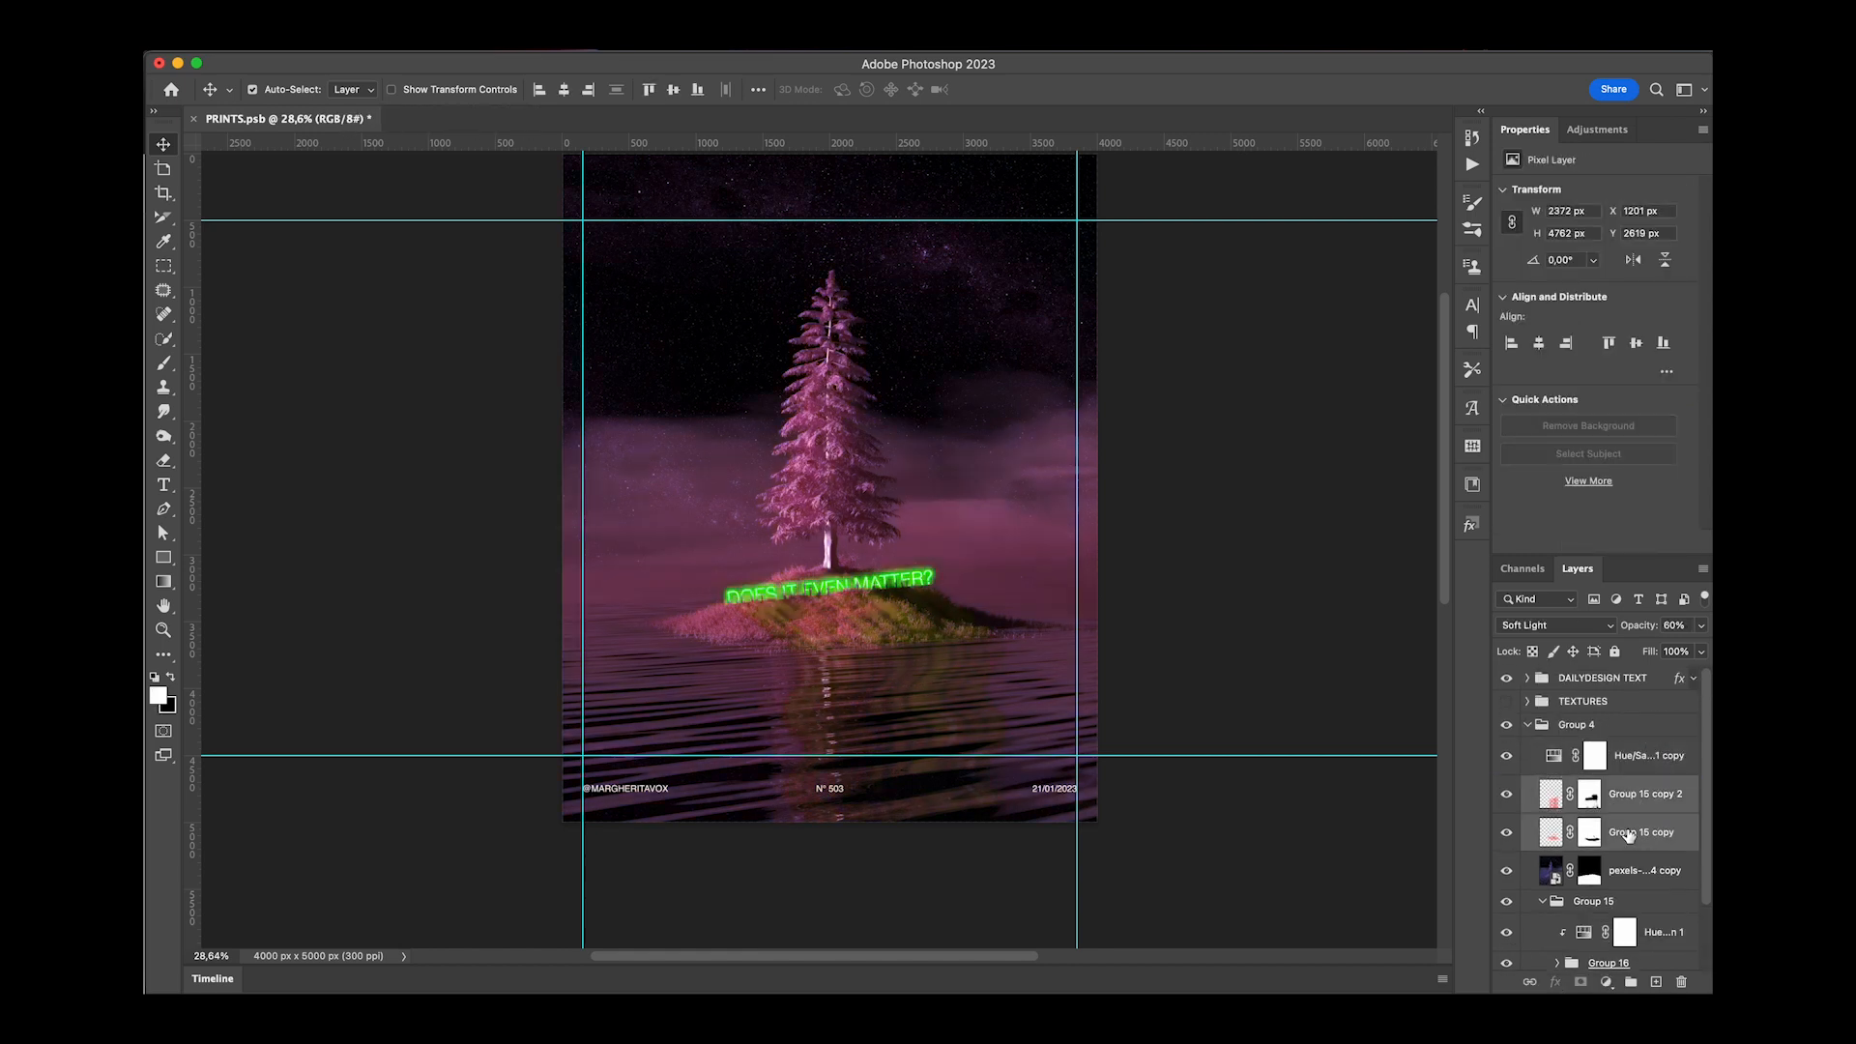
{"action": "key", "text": "super+g"}
Clip the copied adjustment to the new group and shift the reflections and text to green, with the text adjustment's hue at +180.
{"action": "left_click", "coordinate": [1643, 756]}
{"action": "left_click", "coordinate": [1573, 543]}
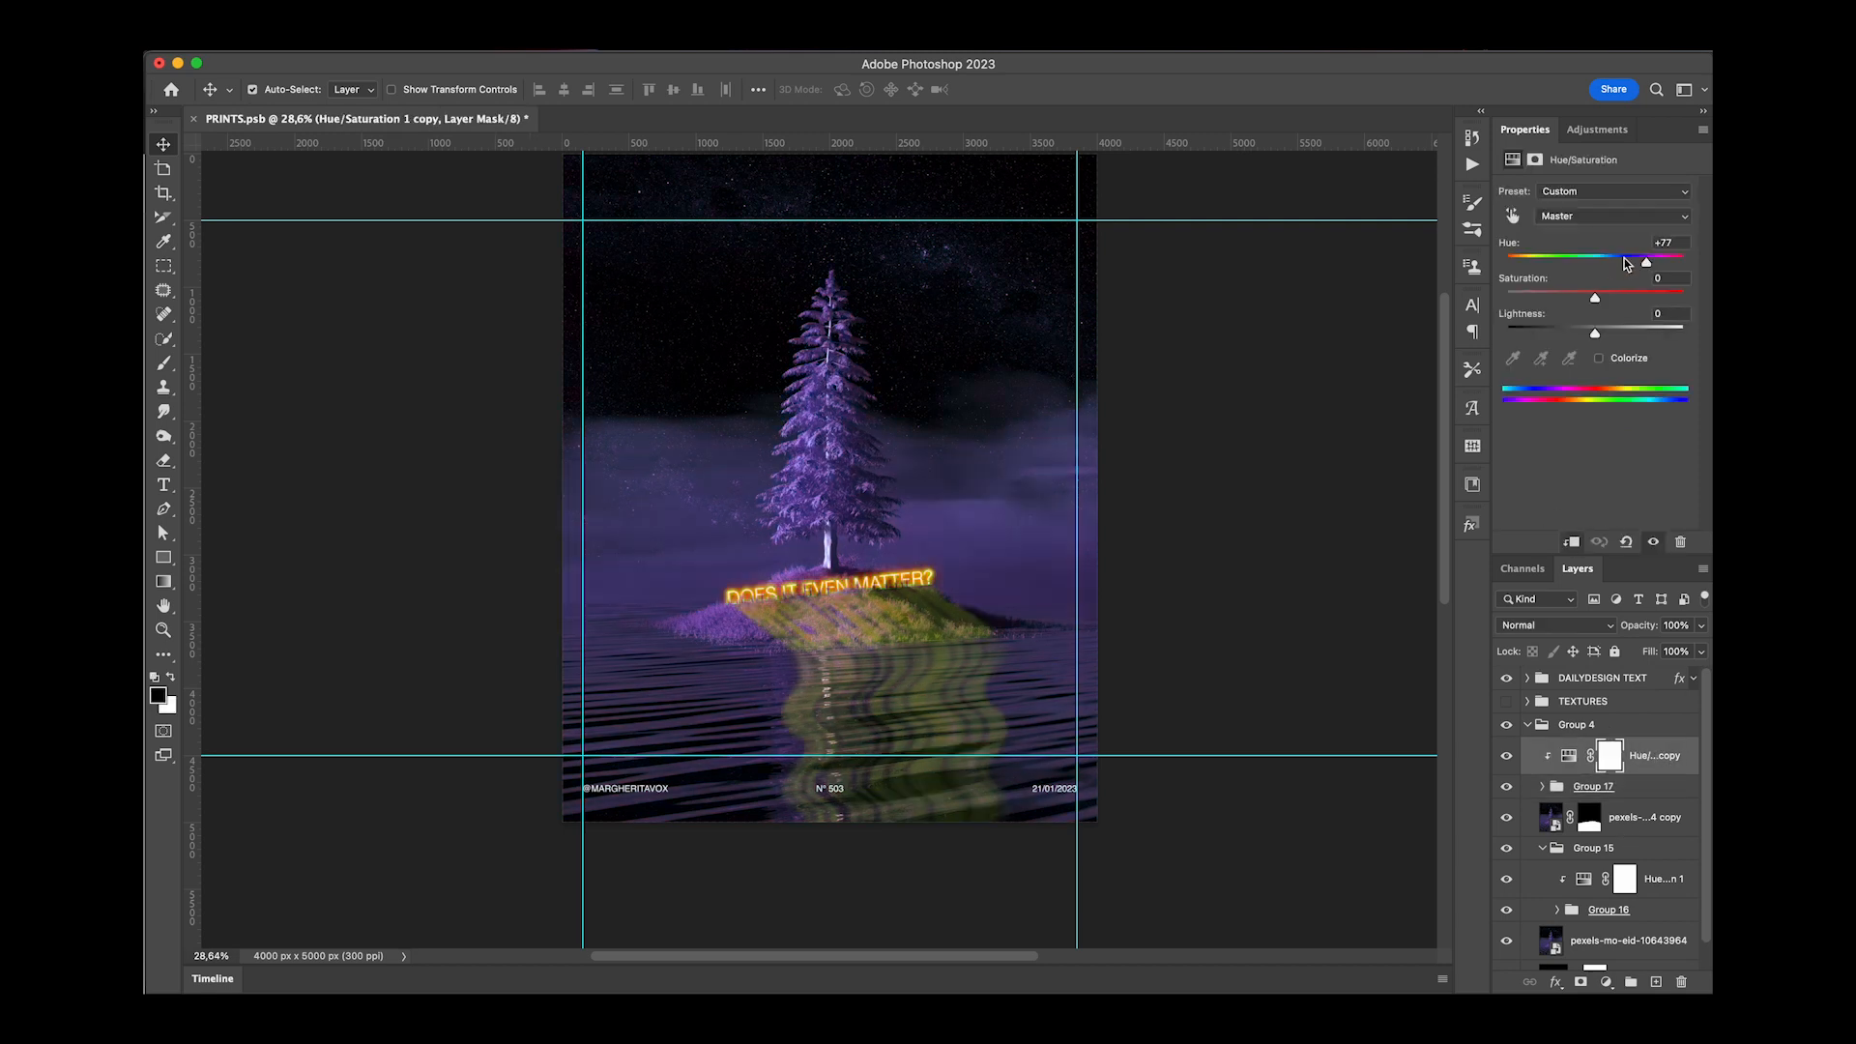
{"action": "left_click_drag", "start_coordinate": [1649, 267], "coordinate": [1692, 274]}
{"action": "scroll", "coordinate": [1643, 822], "scroll_direction": "down", "scroll_amount": 1}
{"action": "left_click", "coordinate": [1659, 851]}
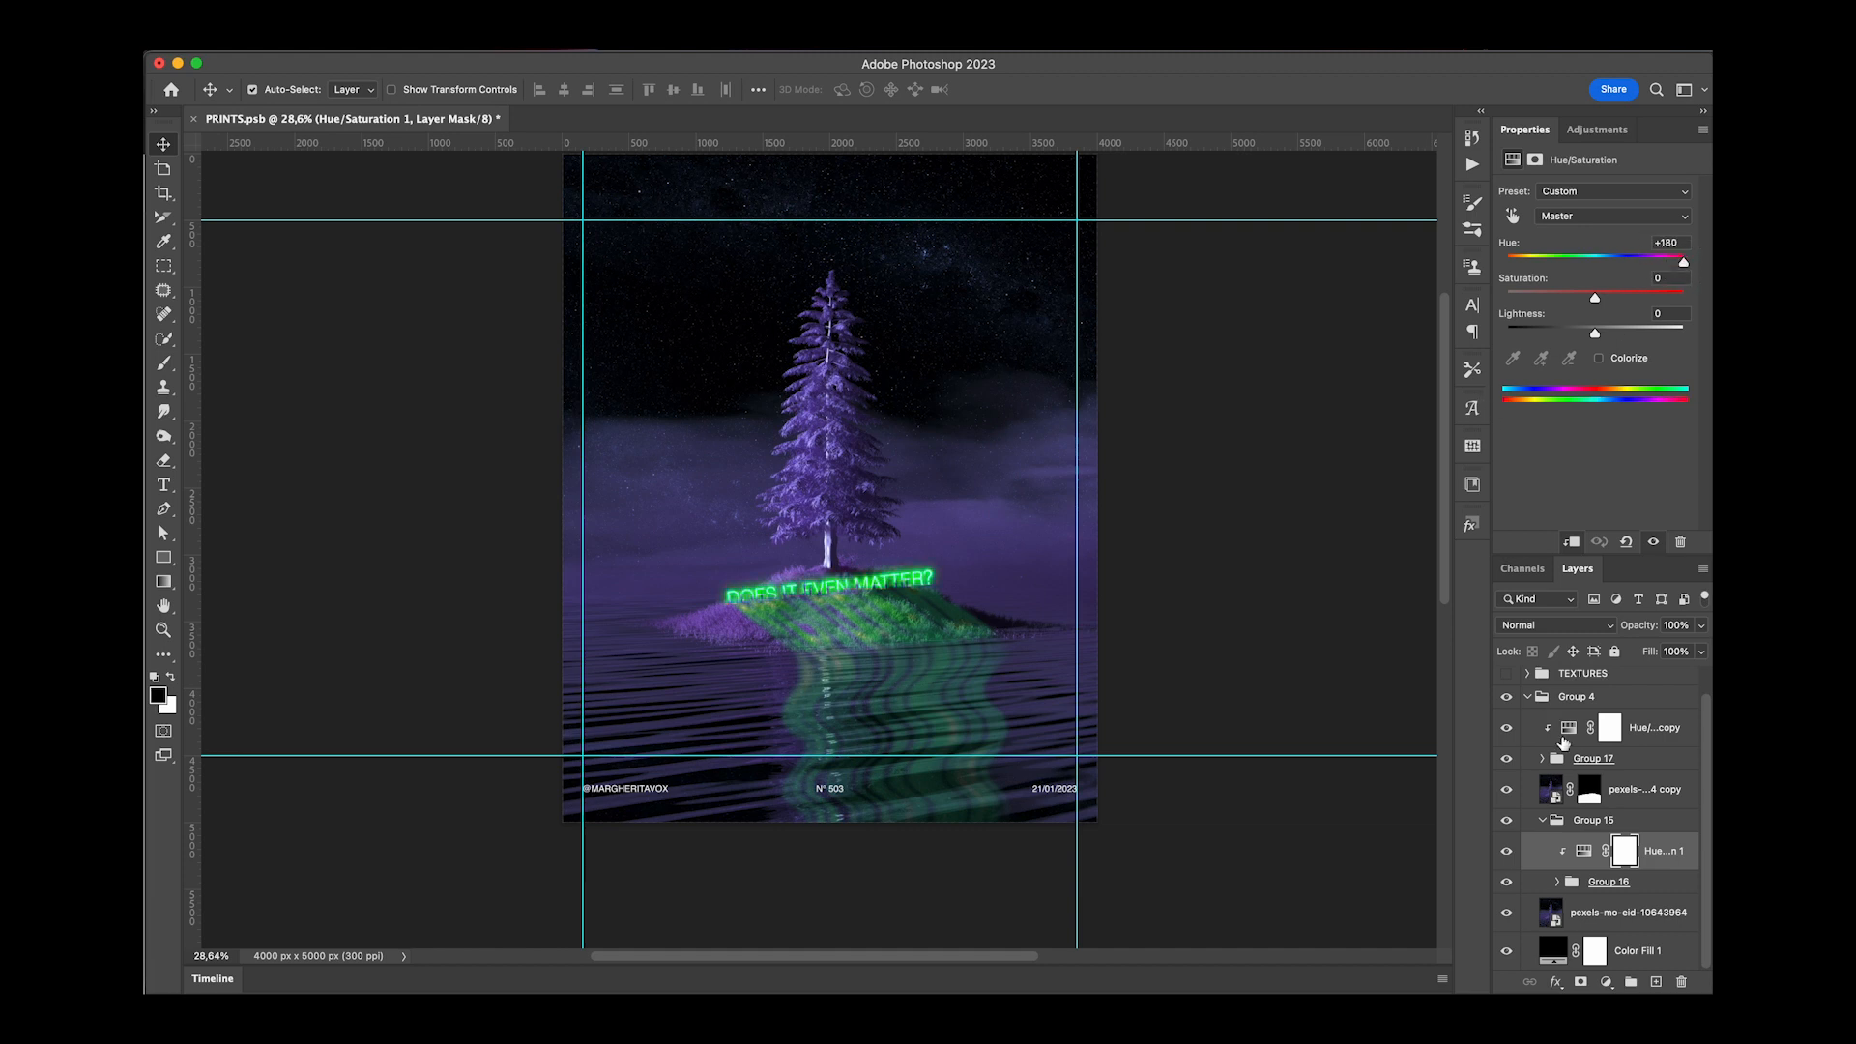
{"action": "left_click", "coordinate": [1656, 728]}
Try a Gradient Map above Group 4 with MVX PREMIUM GRADIENT PACK VOL. 1 presets such as BlueFire and PeachyBlues.
{"action": "left_click", "coordinate": [1530, 699]}
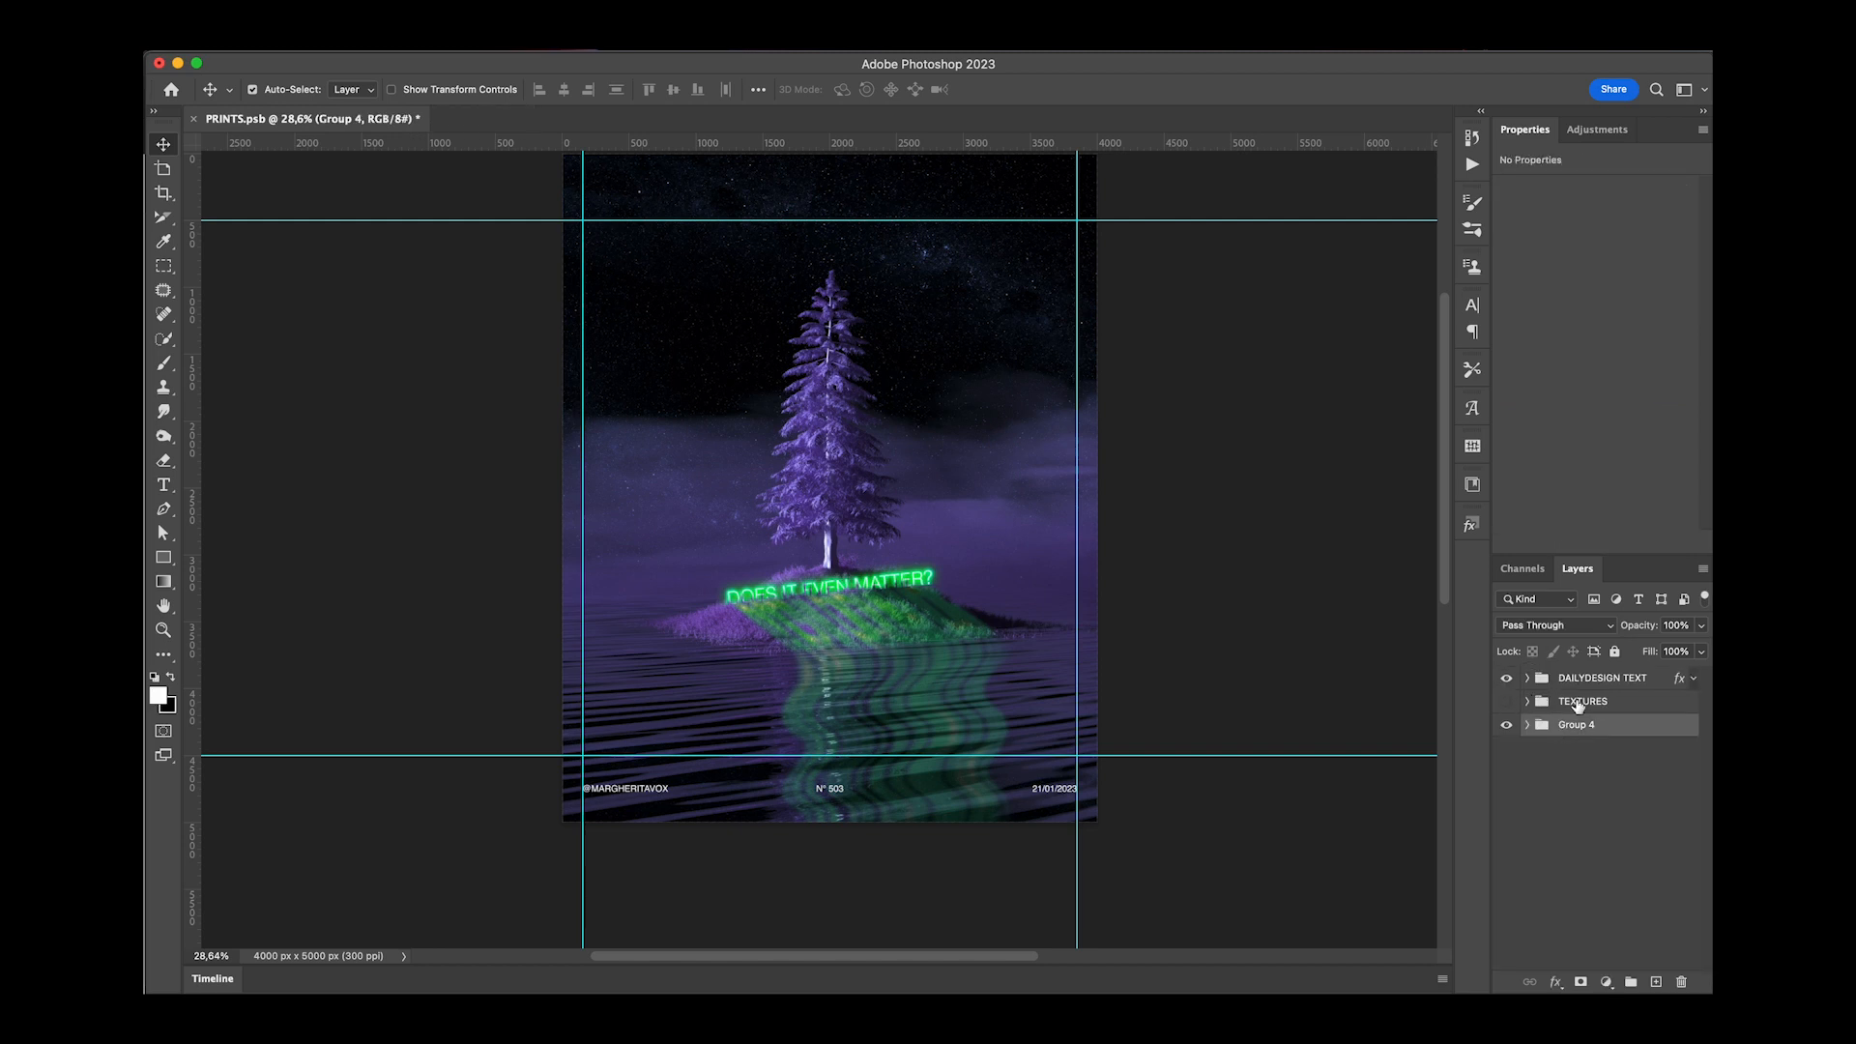
{"action": "left_click", "coordinate": [1600, 129]}
{"action": "left_click", "coordinate": [1634, 225]}
{"action": "left_click", "coordinate": [1605, 199]}
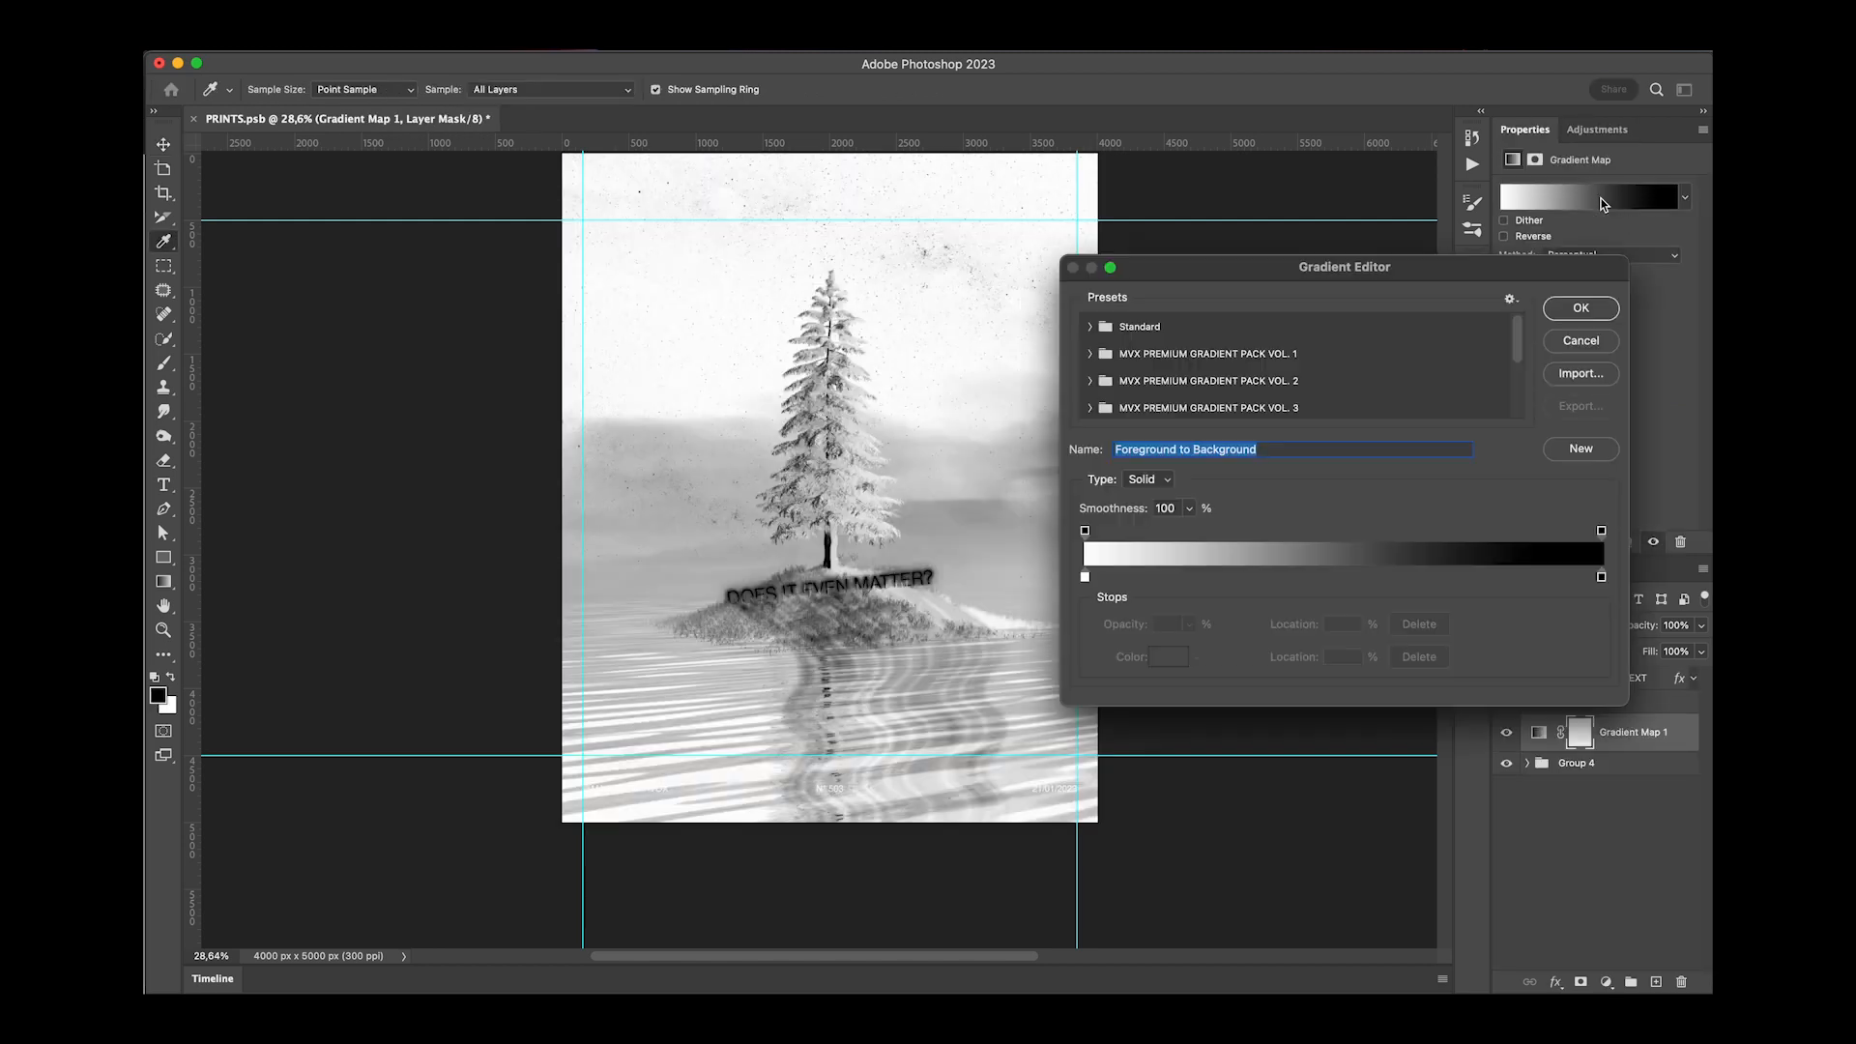
{"action": "left_click", "coordinate": [1094, 353]}
{"action": "left_click", "coordinate": [1147, 408]}
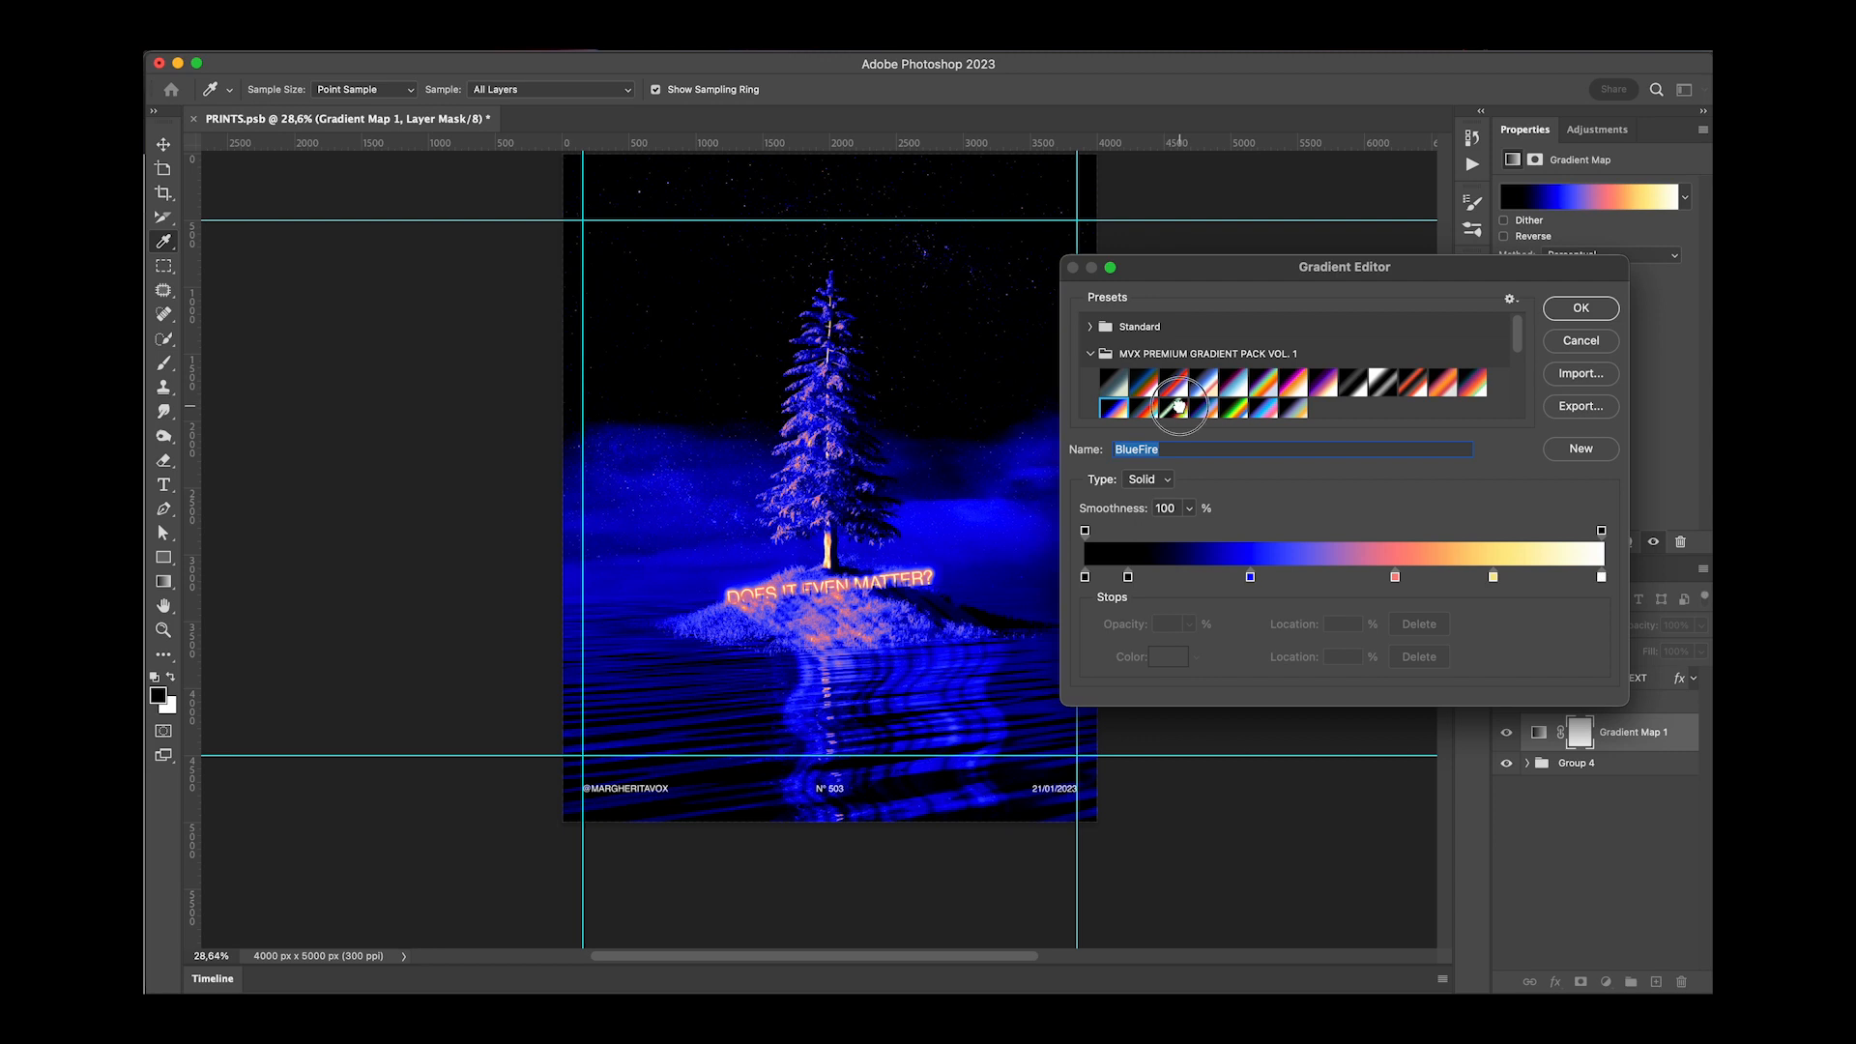
{"action": "left_click", "coordinate": [1179, 408]}
{"action": "left_click", "coordinate": [1224, 407]}
{"action": "left_click", "coordinate": [1207, 410]}
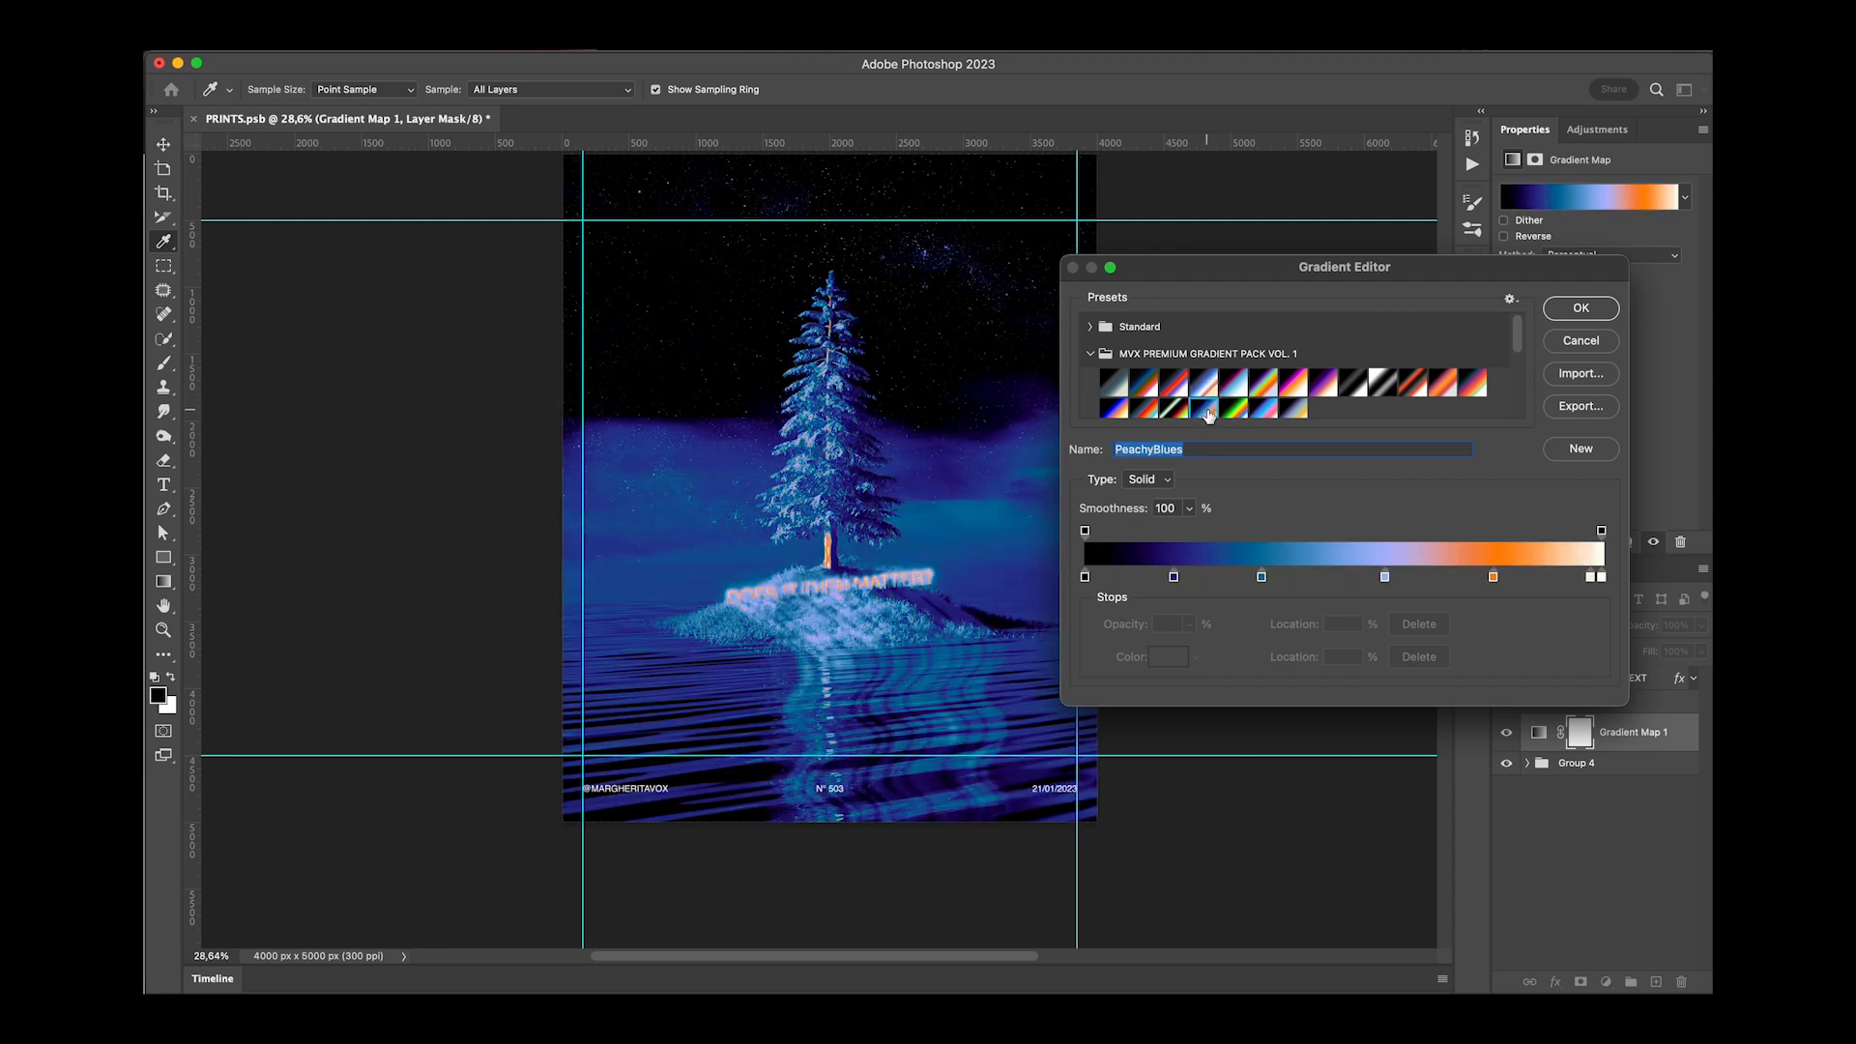
{"action": "left_click", "coordinate": [1313, 389]}
{"action": "left_click", "coordinate": [1570, 346]}
{"action": "left_click", "coordinate": [1610, 727]}
{"action": "key", "text": "BackSpace"}
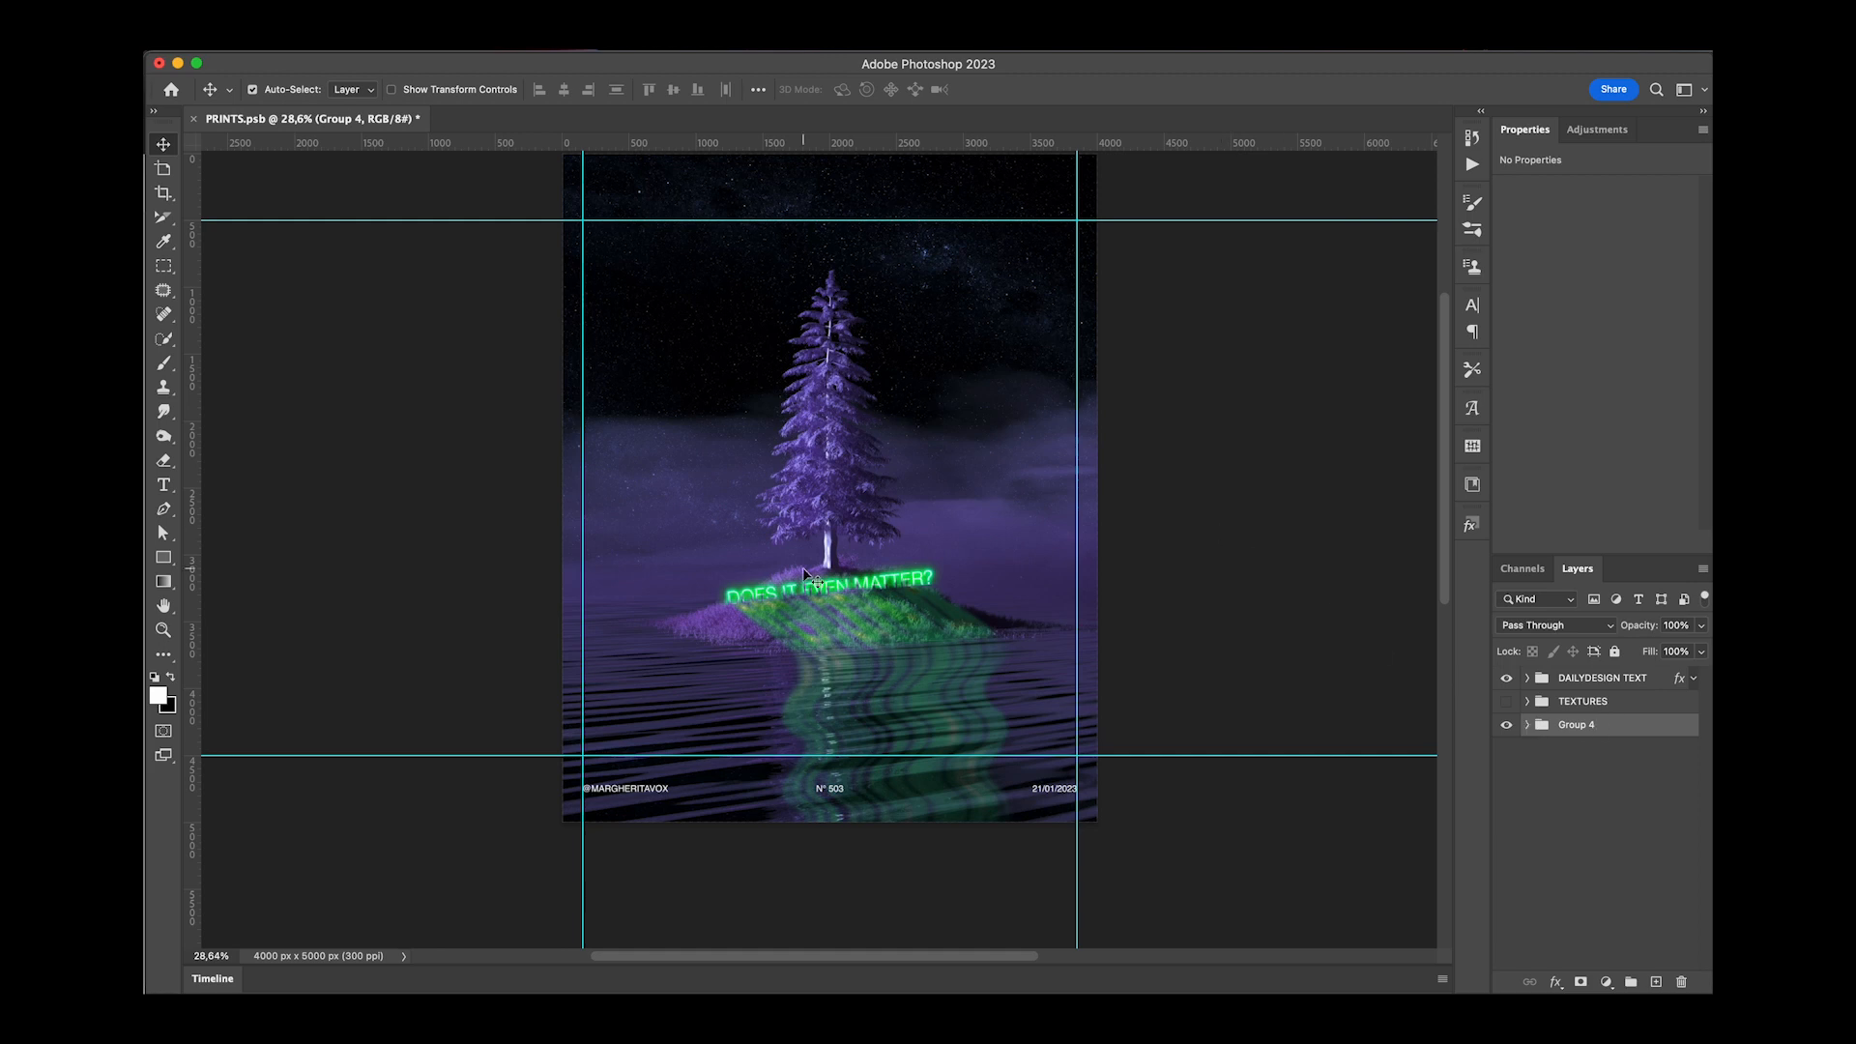
Add a new empty layer at the top of Group 4.
{"action": "scroll", "coordinate": [810, 577], "scroll_direction": "up", "scroll_amount": 5}
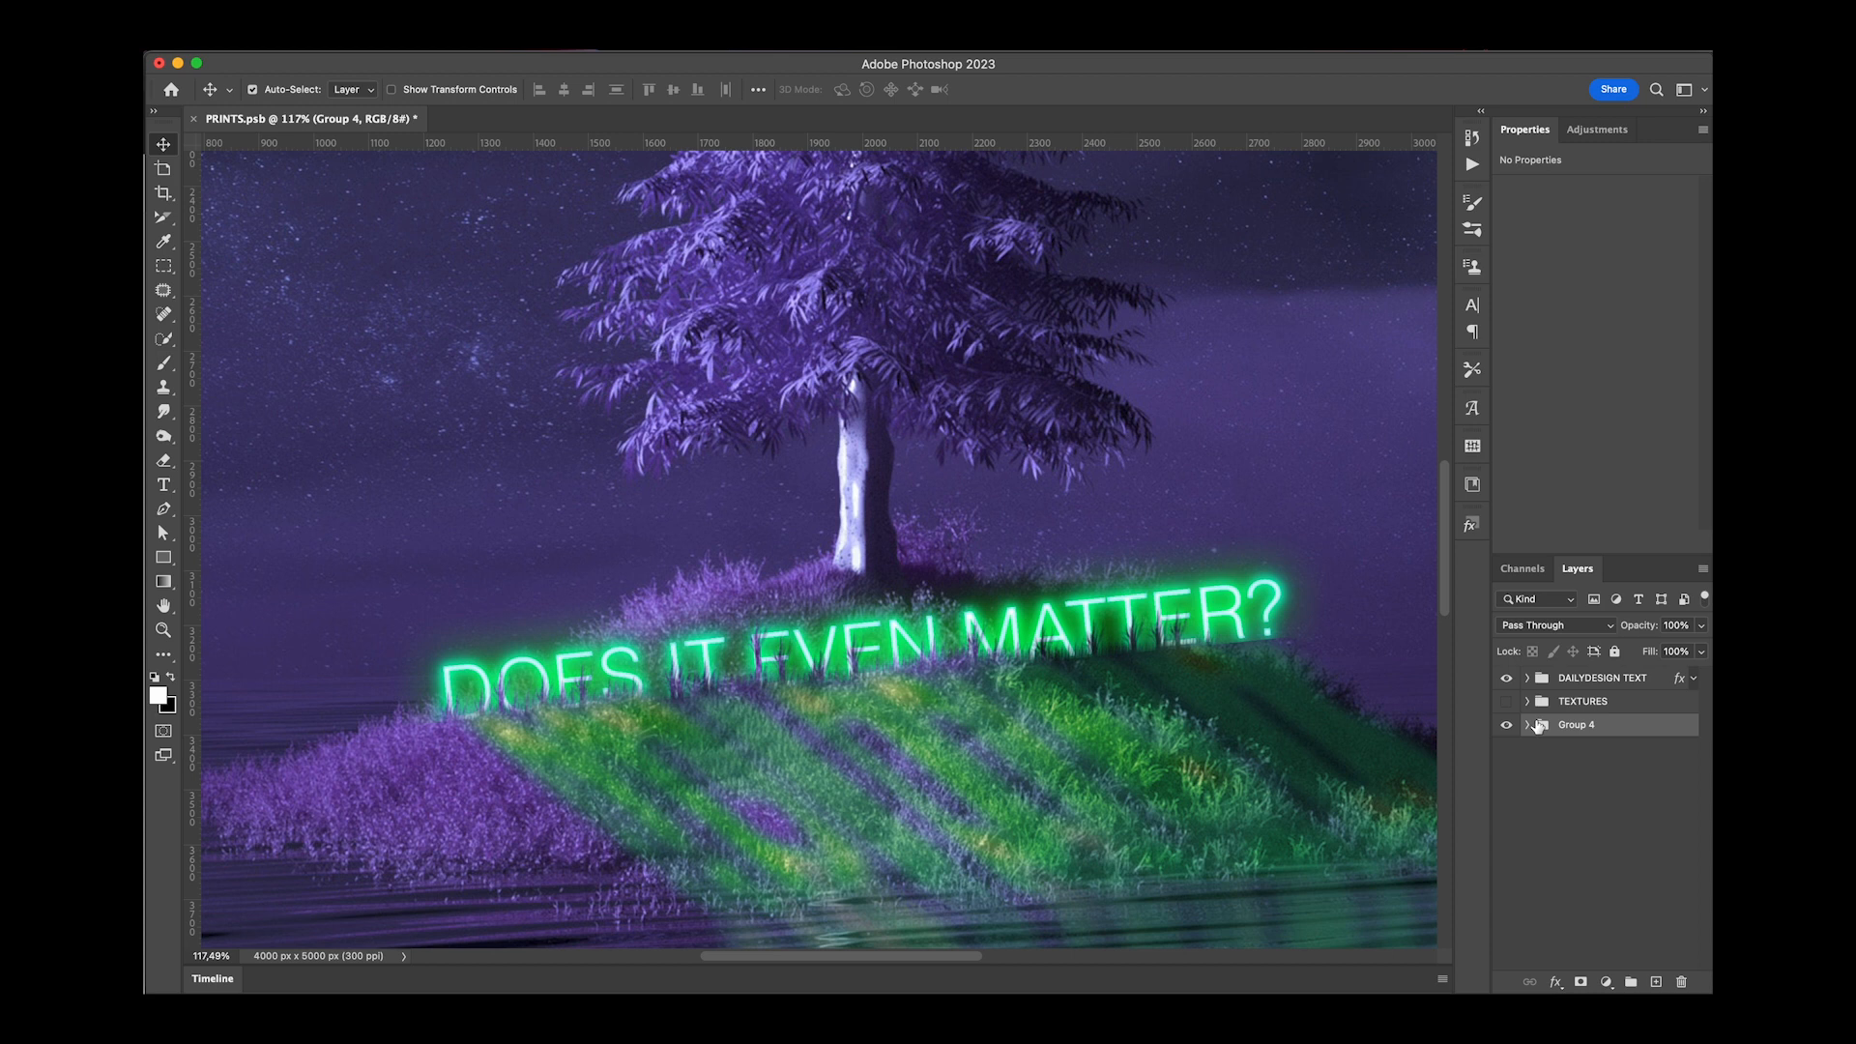
{"action": "left_click", "coordinate": [1528, 726]}
{"action": "left_click", "coordinate": [1653, 759]}
{"action": "left_click", "coordinate": [1656, 982]}
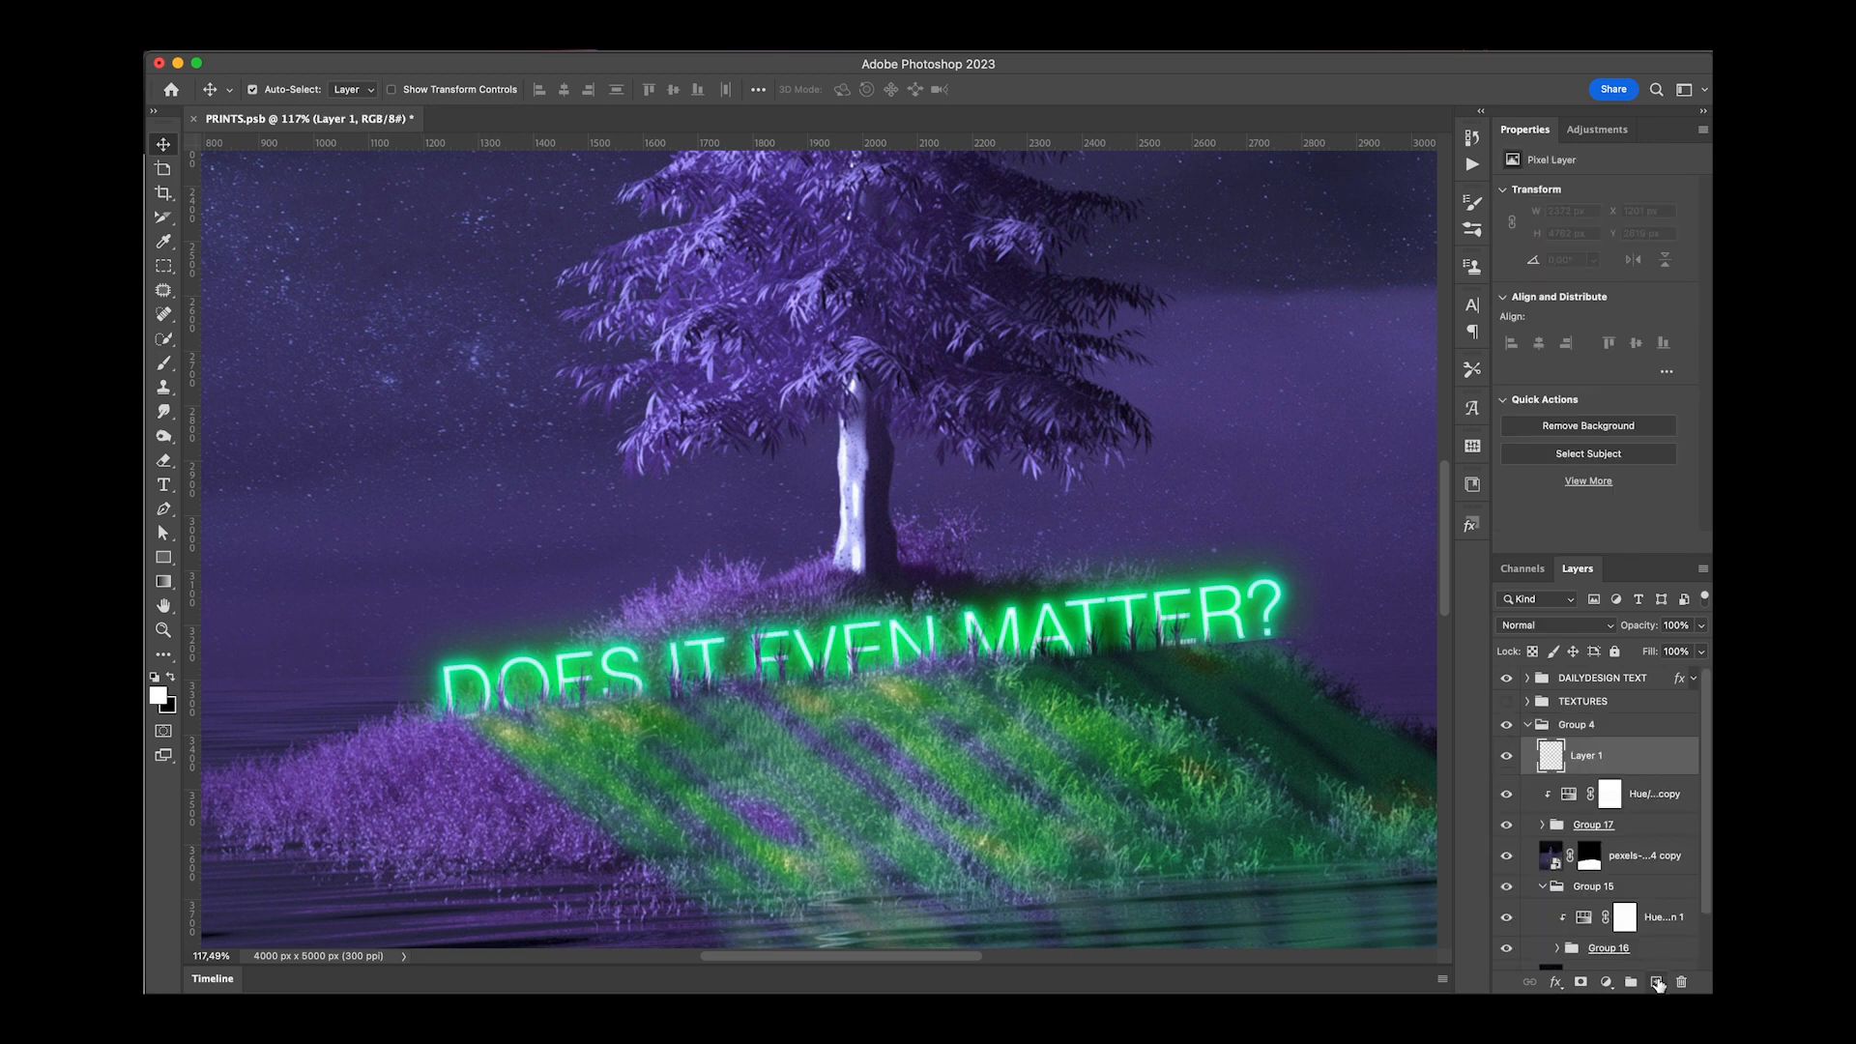
Set the foreground colour to a bright green matching the neon text.
{"action": "scroll", "coordinate": [832, 680], "scroll_direction": "down", "scroll_amount": 3}
{"action": "key", "text": "i"}
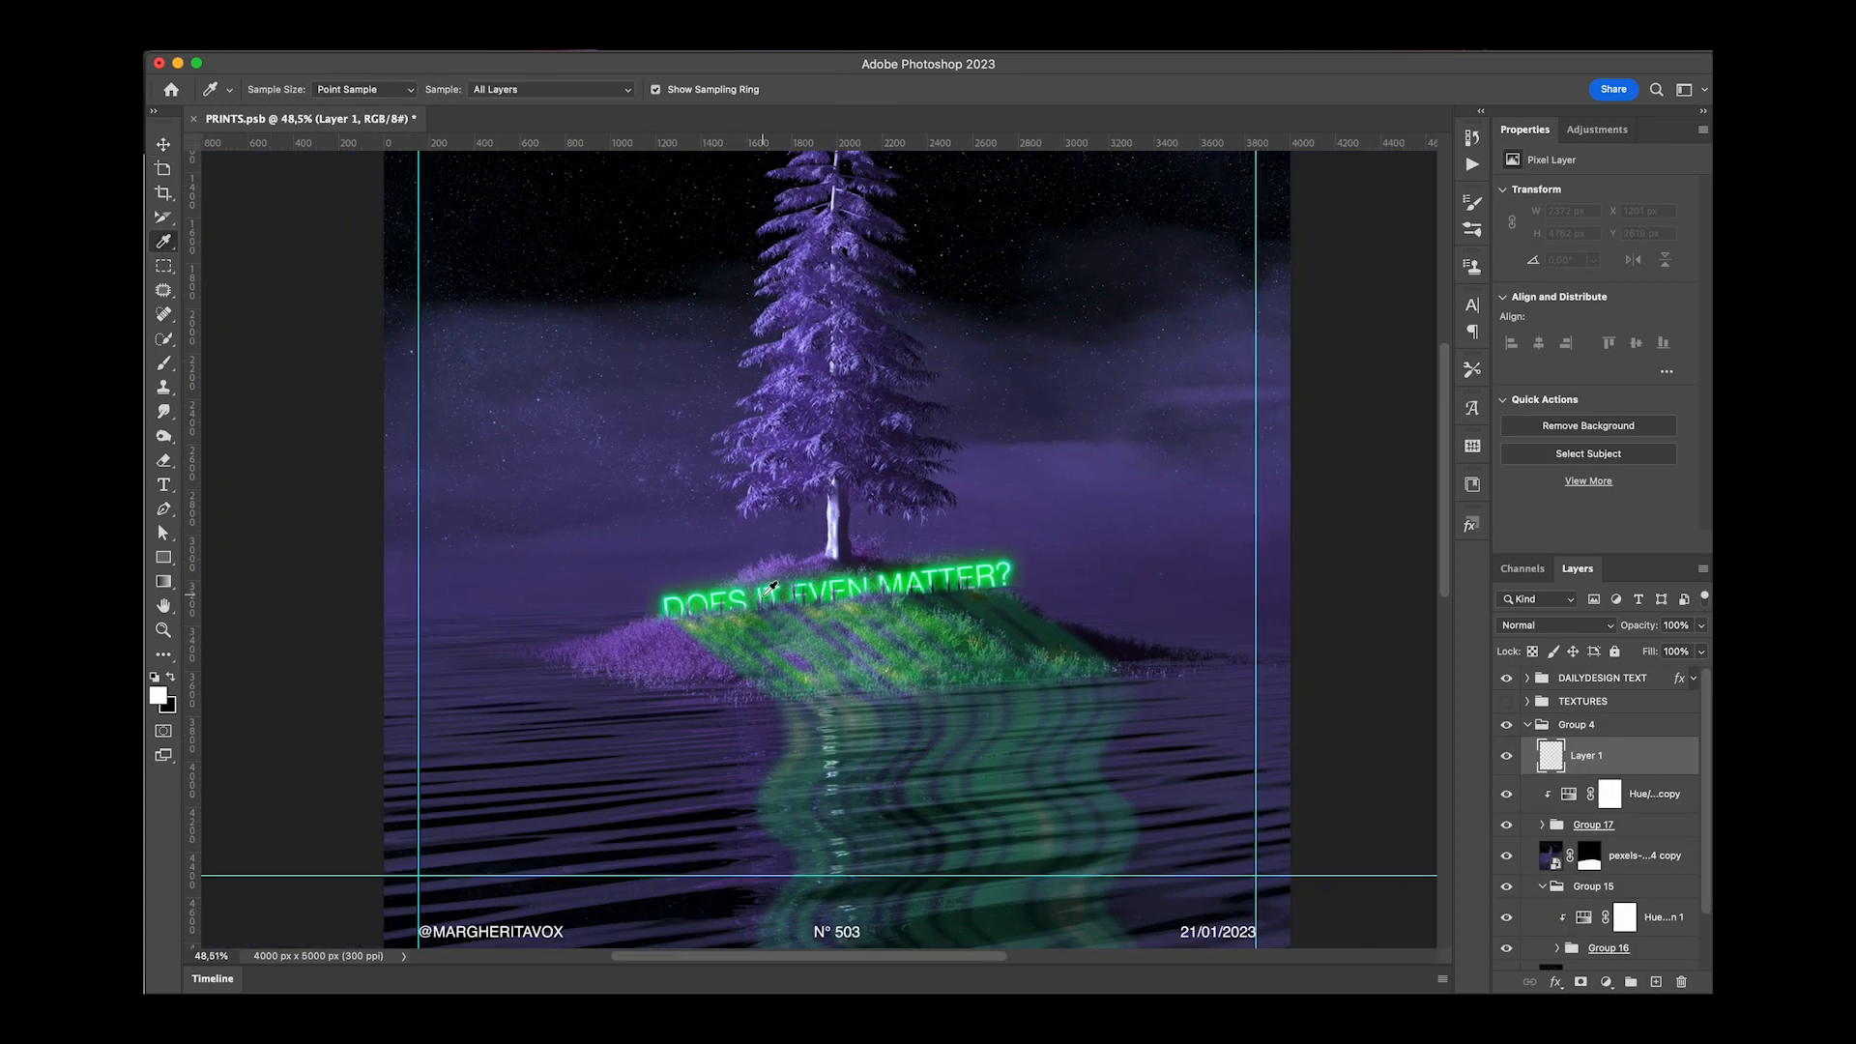
{"action": "left_click", "coordinate": [159, 695]}
{"action": "left_click_drag", "start_coordinate": [660, 307], "coordinate": [703, 293]}
{"action": "left_click_drag", "start_coordinate": [707, 419], "coordinate": [706, 438]}
{"action": "key", "text": "Return"}
Paint a soft green stroke across the neon text on Layer 1 with the Brush tool at size 509.
{"action": "key", "text": "b"}
{"action": "scroll", "coordinate": [743, 571], "scroll_direction": "down", "scroll_amount": 2}
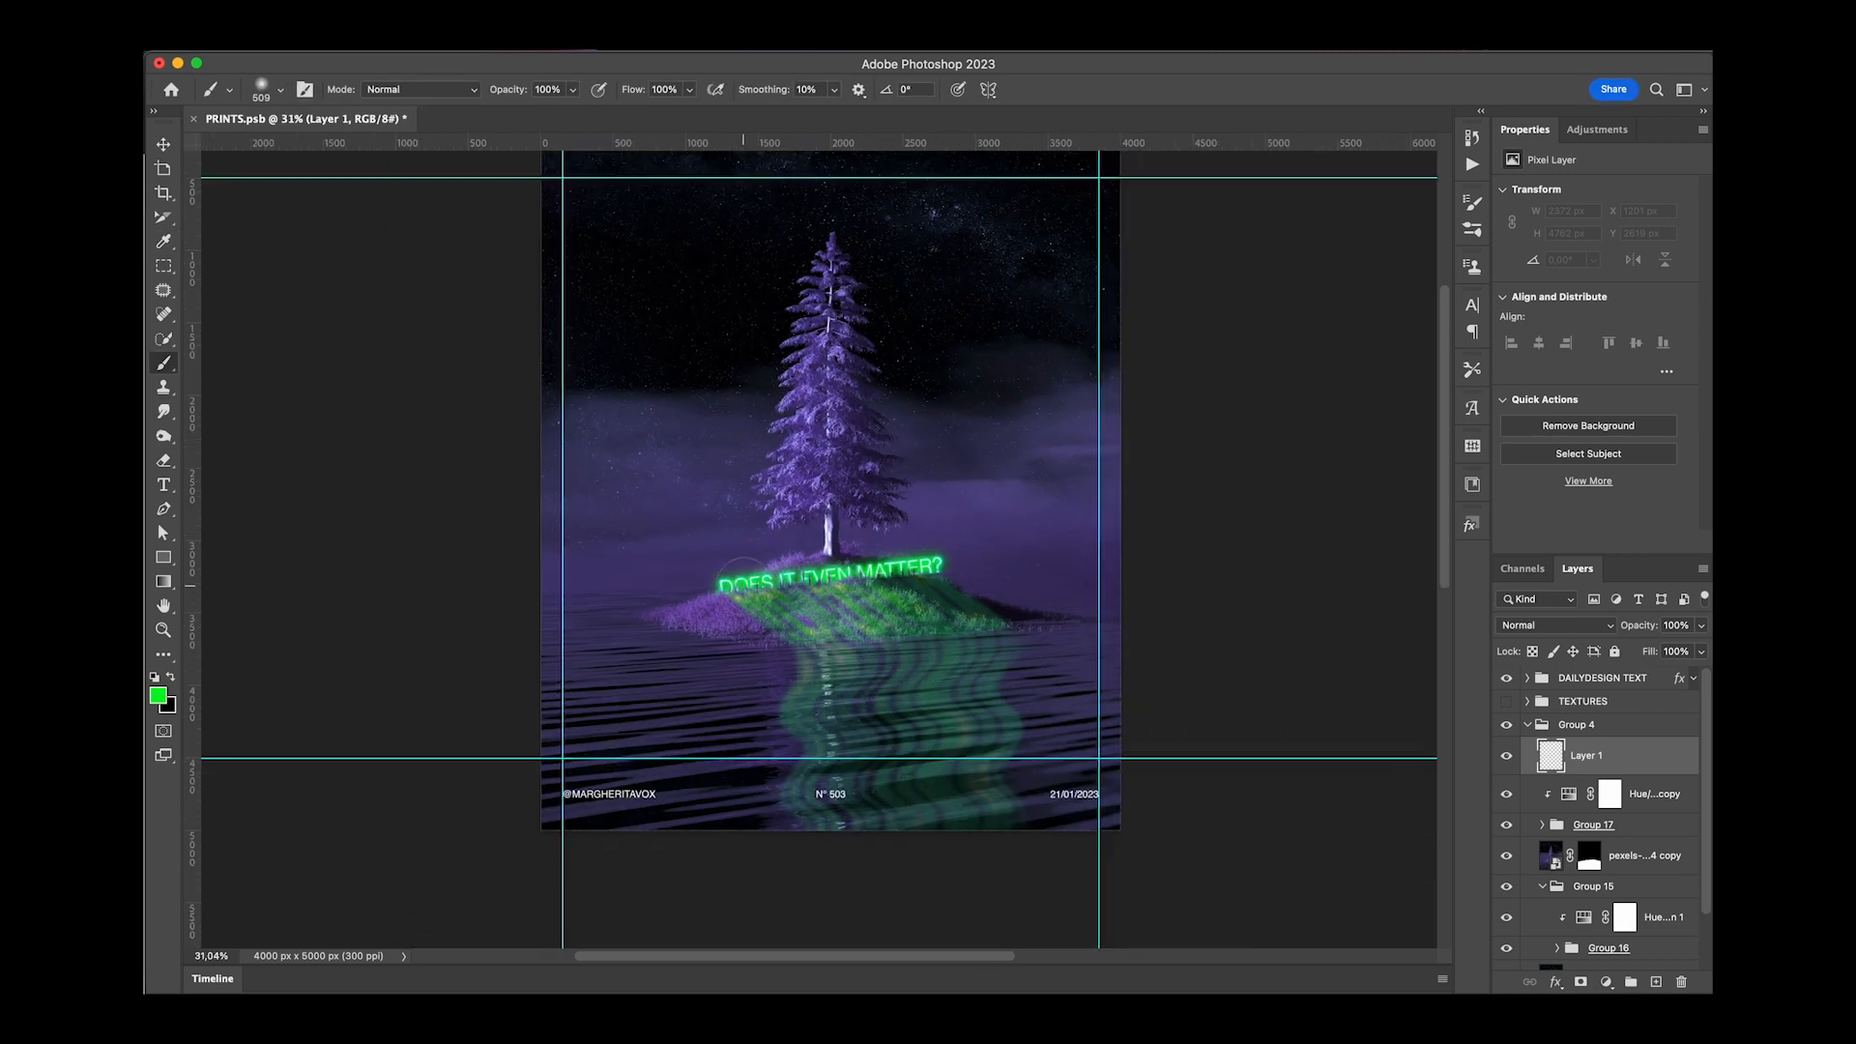
{"action": "mouse_move", "coordinate": [742, 580]}
{"action": "left_mouse_down"}
{"action": "mouse_move", "coordinate": [937, 563]}
{"action": "mouse_move", "coordinate": [779, 589]}
{"action": "mouse_move", "coordinate": [770, 570]}
{"action": "mouse_move", "coordinate": [913, 564]}
{"action": "left_mouse_up"}
{"action": "left_click", "coordinate": [549, 89]}
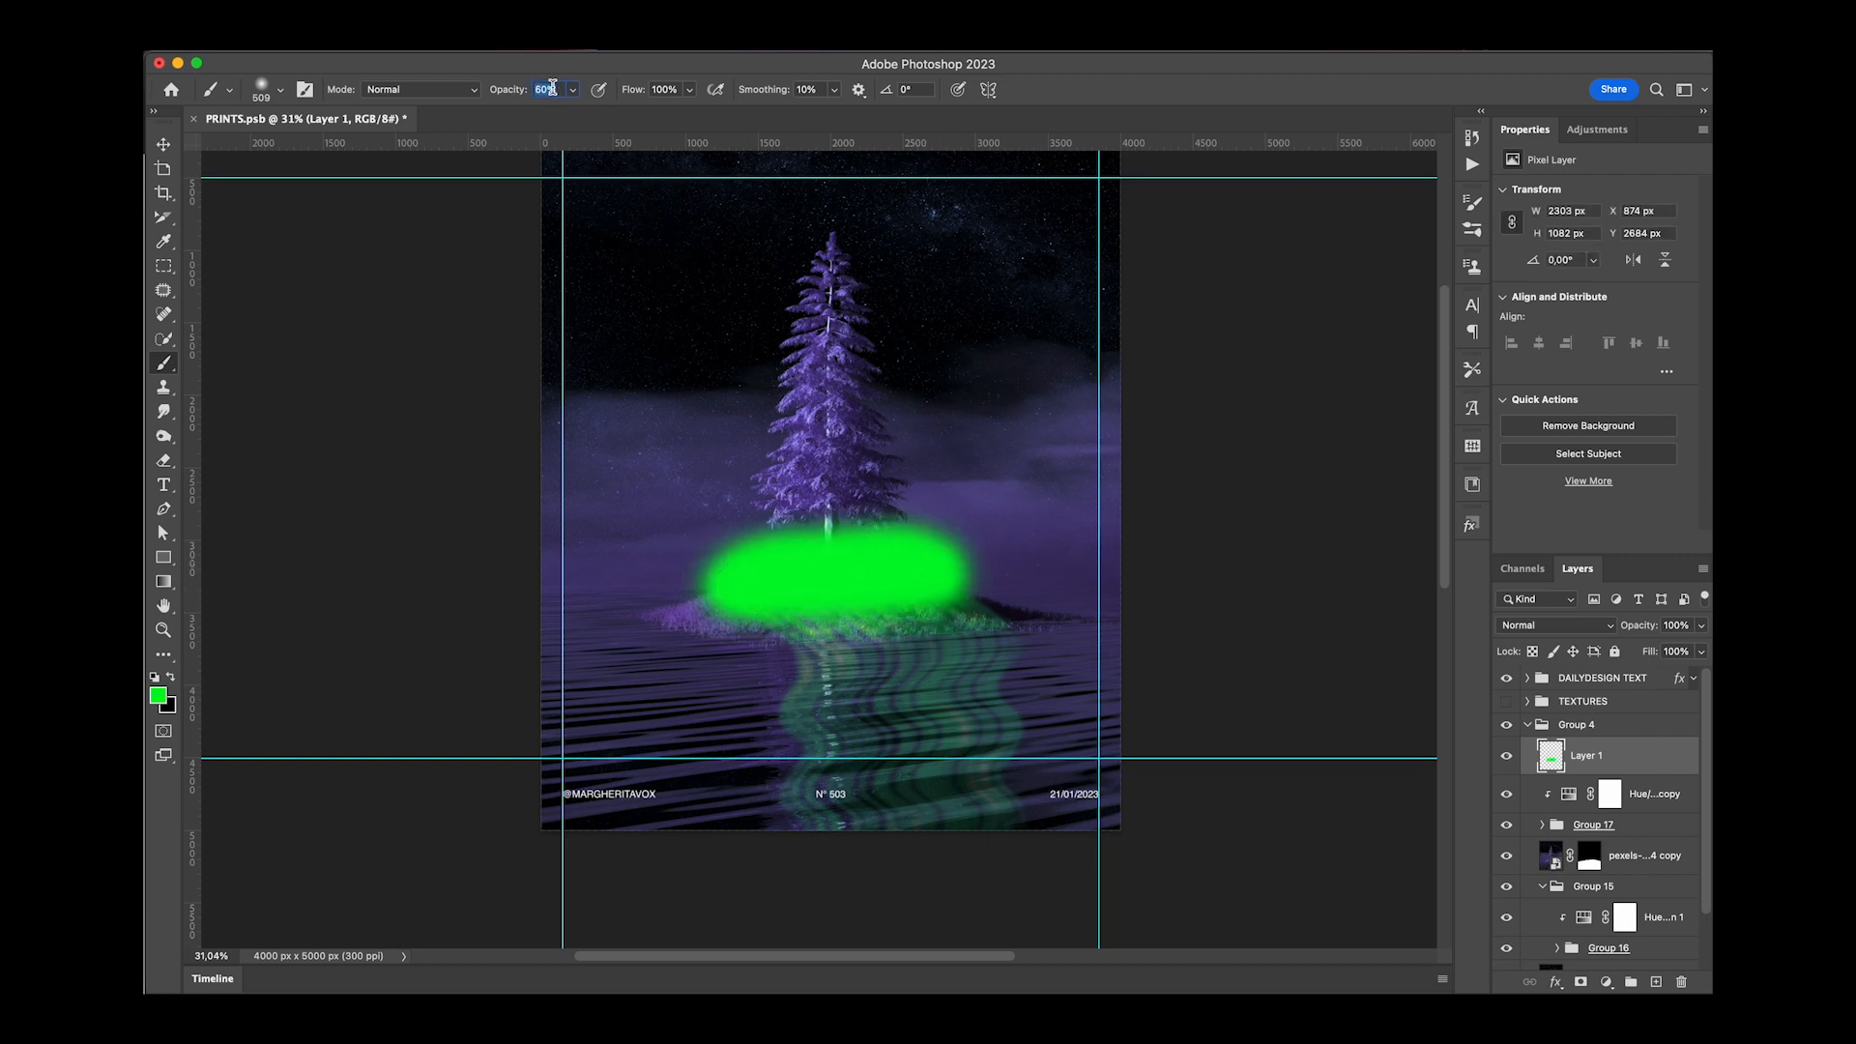
Lower the opacity of the painted green layer to 30%.
{"action": "left_click", "coordinate": [1676, 626]}
{"action": "type", "text": "80"}
{"action": "key", "text": "Return"}
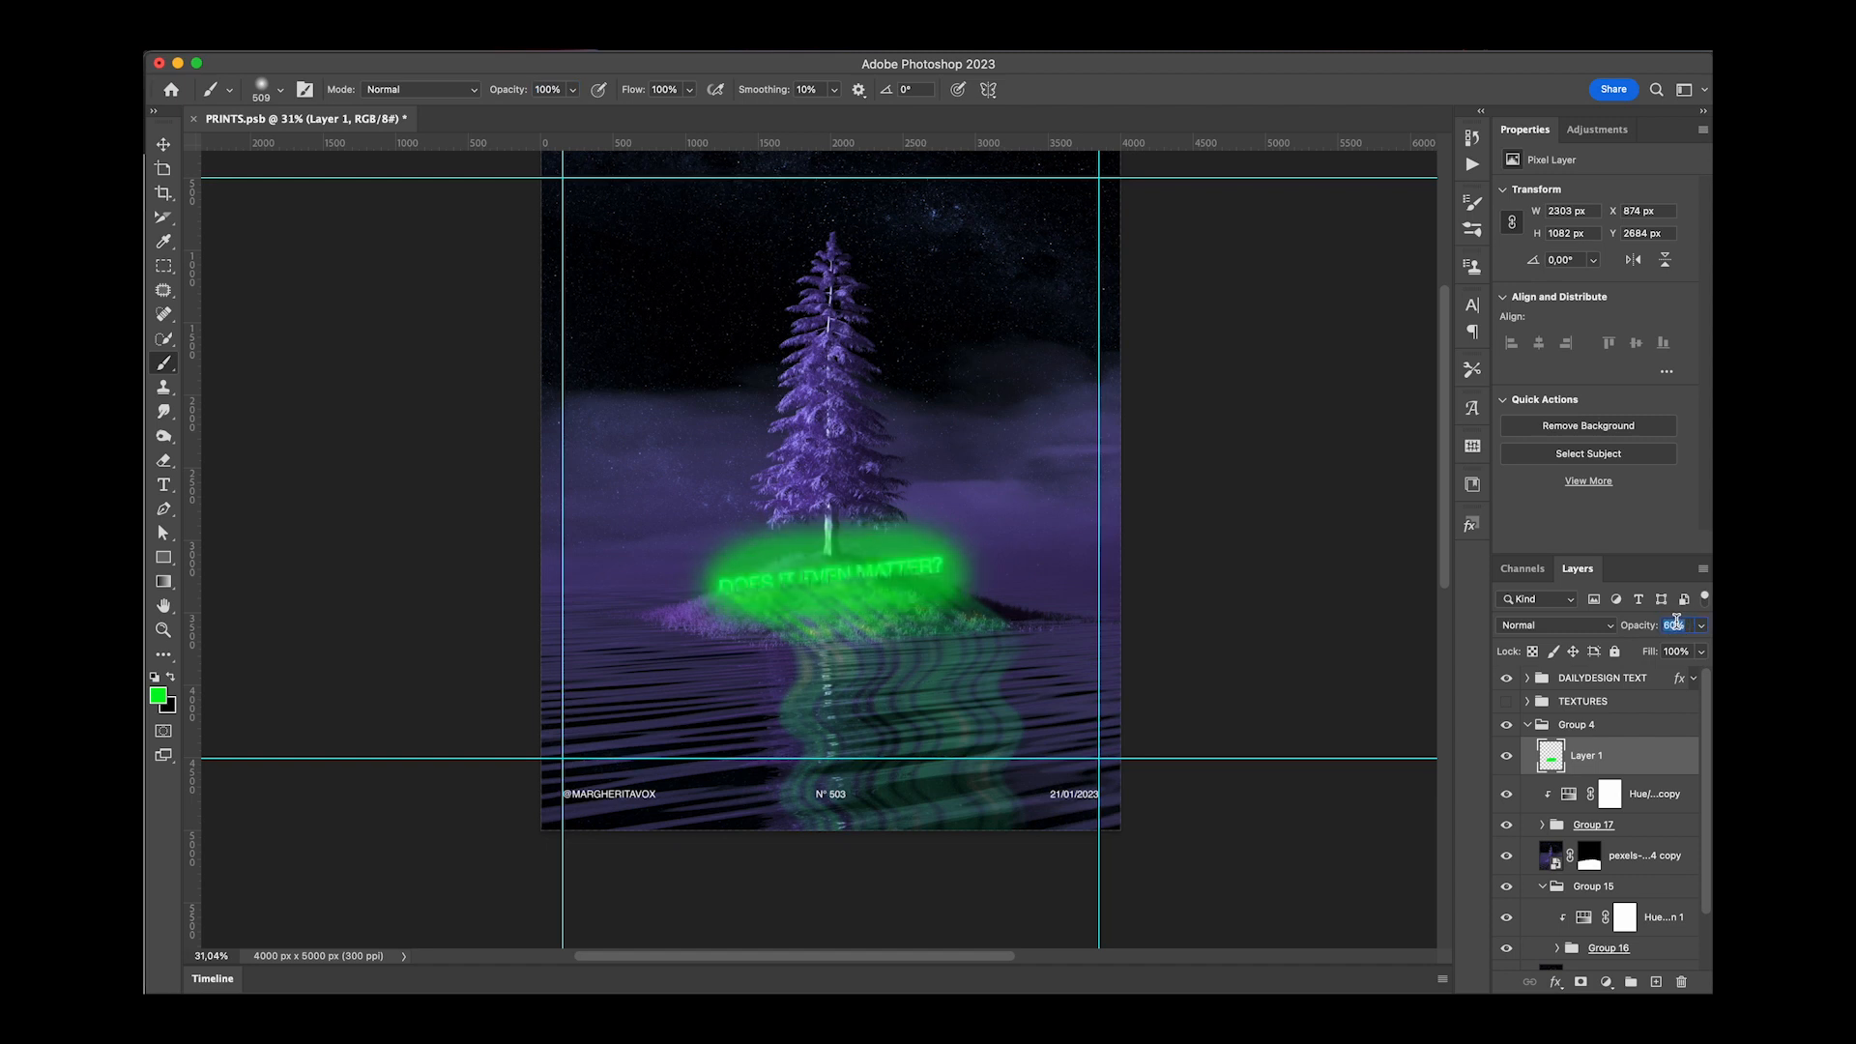
{"action": "type", "text": "30"}
Try Layer 1 beneath Group 17, return it to the top of Group 4 and reset its opacity to 100%.
{"action": "left_click", "coordinate": [1648, 759]}
{"action": "left_click_drag", "start_coordinate": [1650, 760], "coordinate": [1641, 847]}
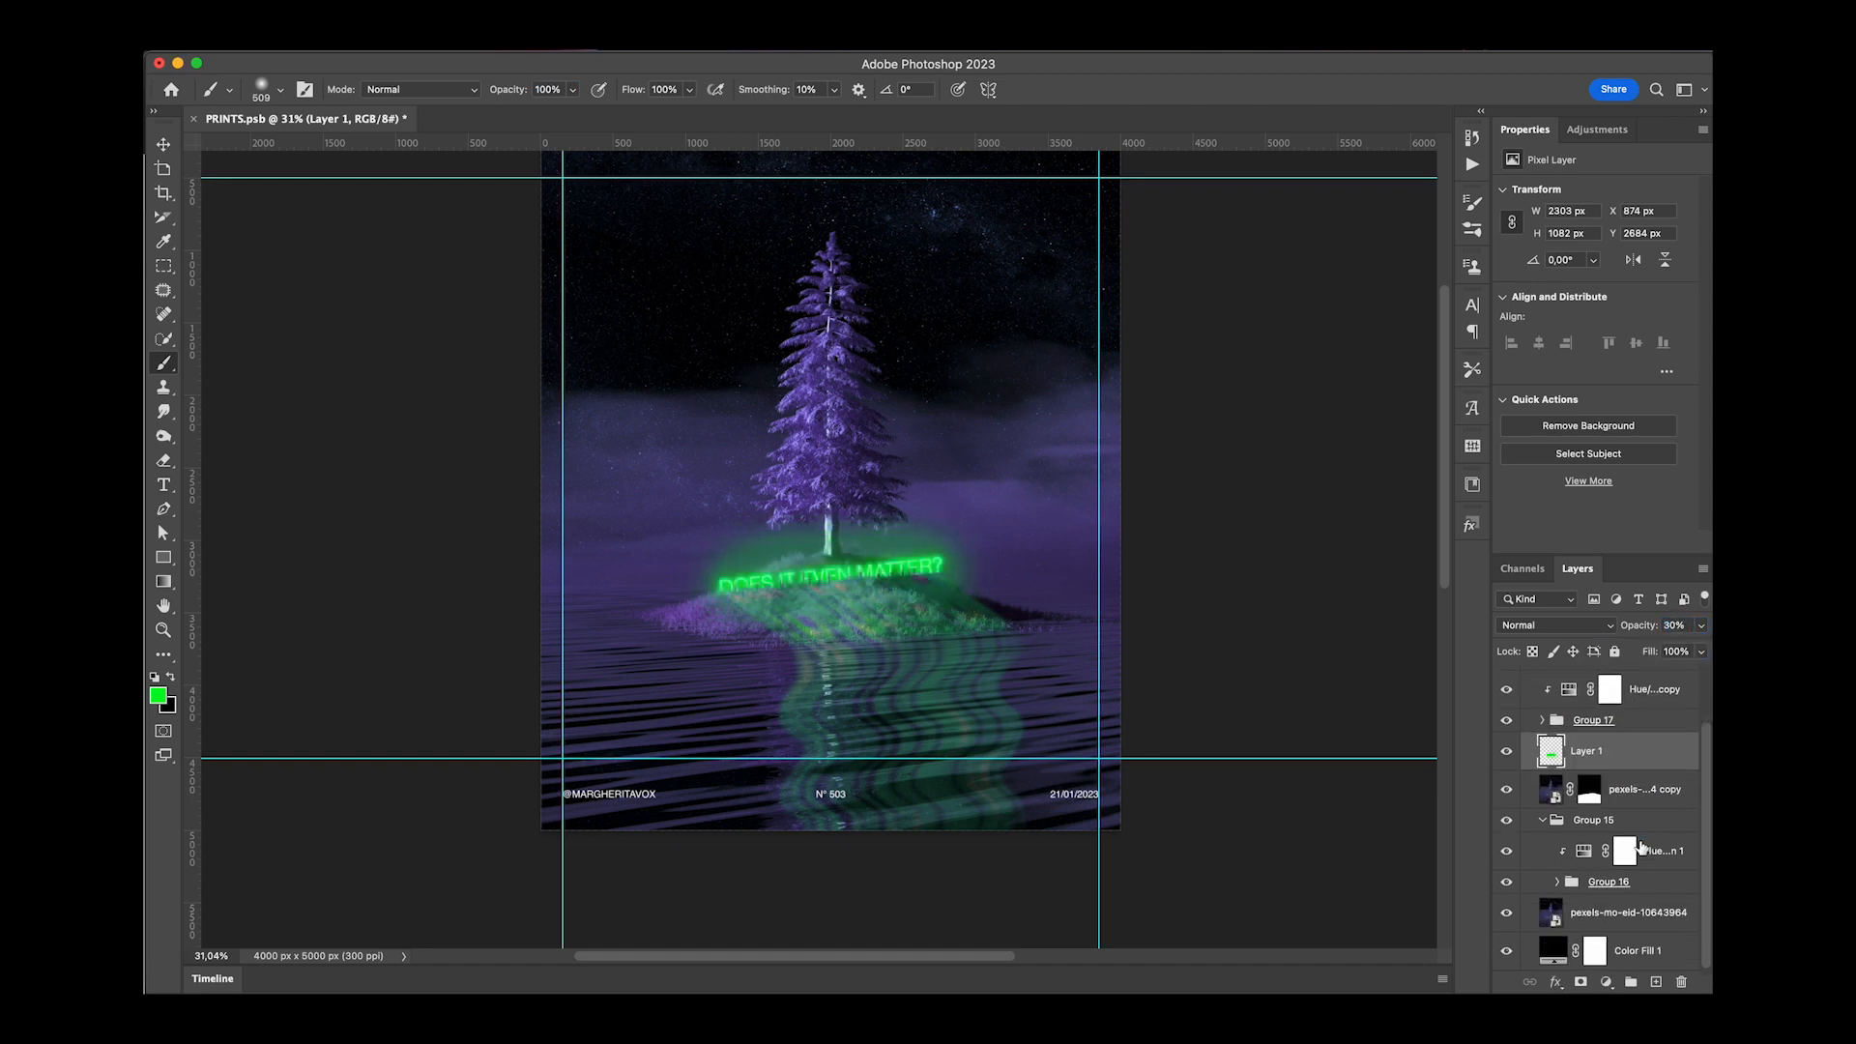
{"action": "left_click_drag", "start_coordinate": [1654, 758], "coordinate": [1641, 683]}
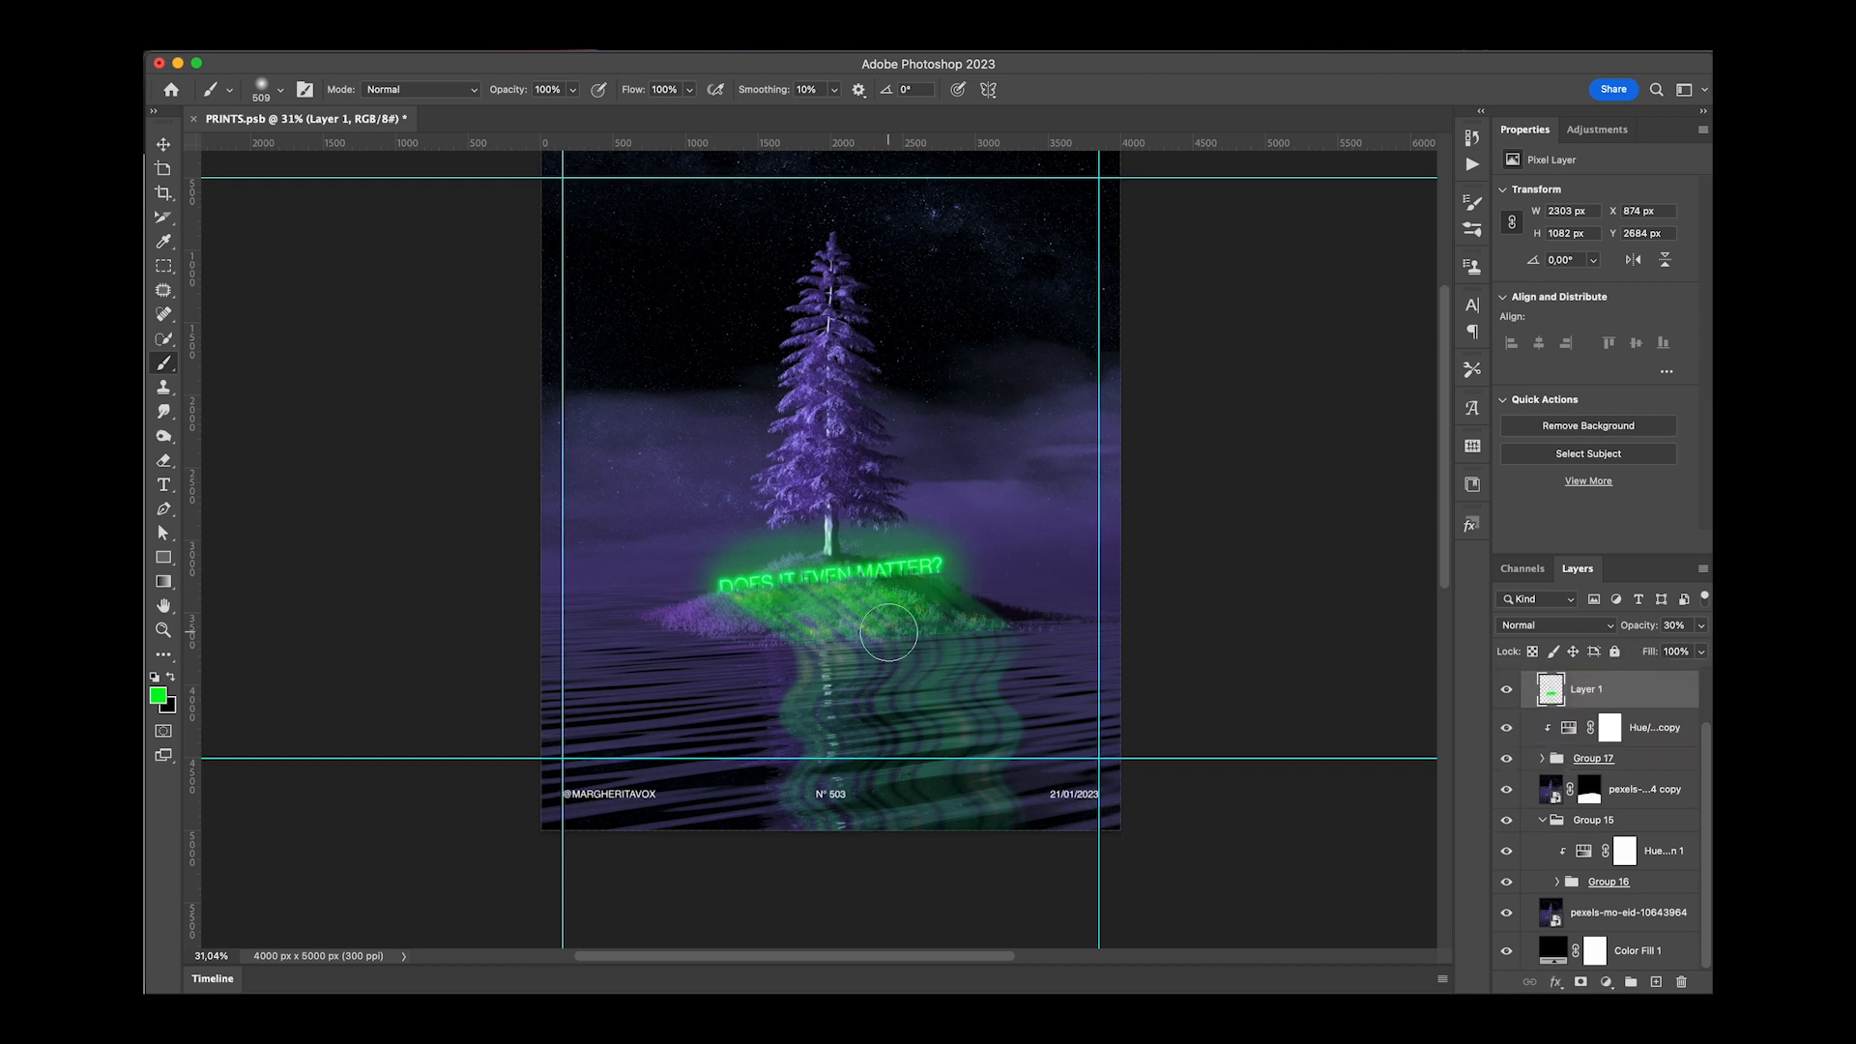
{"action": "left_click", "coordinate": [1683, 627]}
{"action": "type", "text": "100"}
{"action": "key", "text": "Return"}
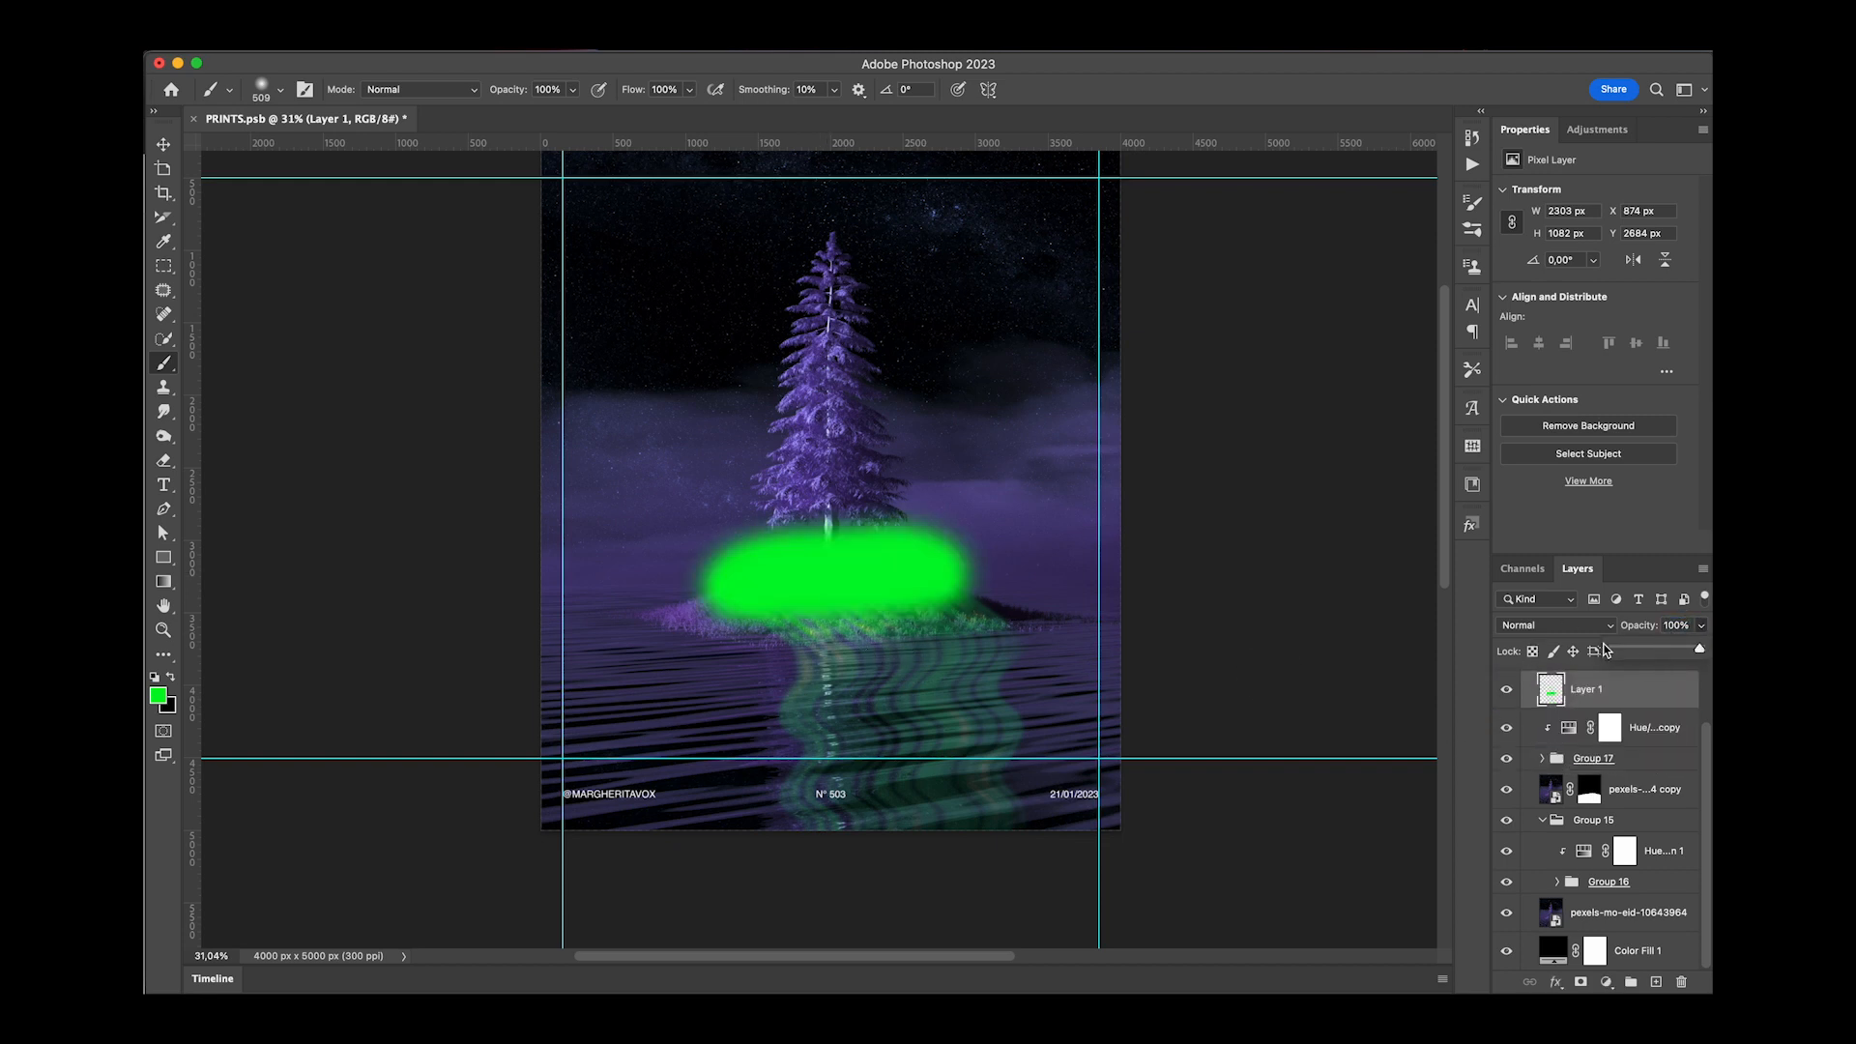
Preview the blend modes on the painted green layer and set it to Screen.
{"action": "left_click", "coordinate": [1555, 626]}
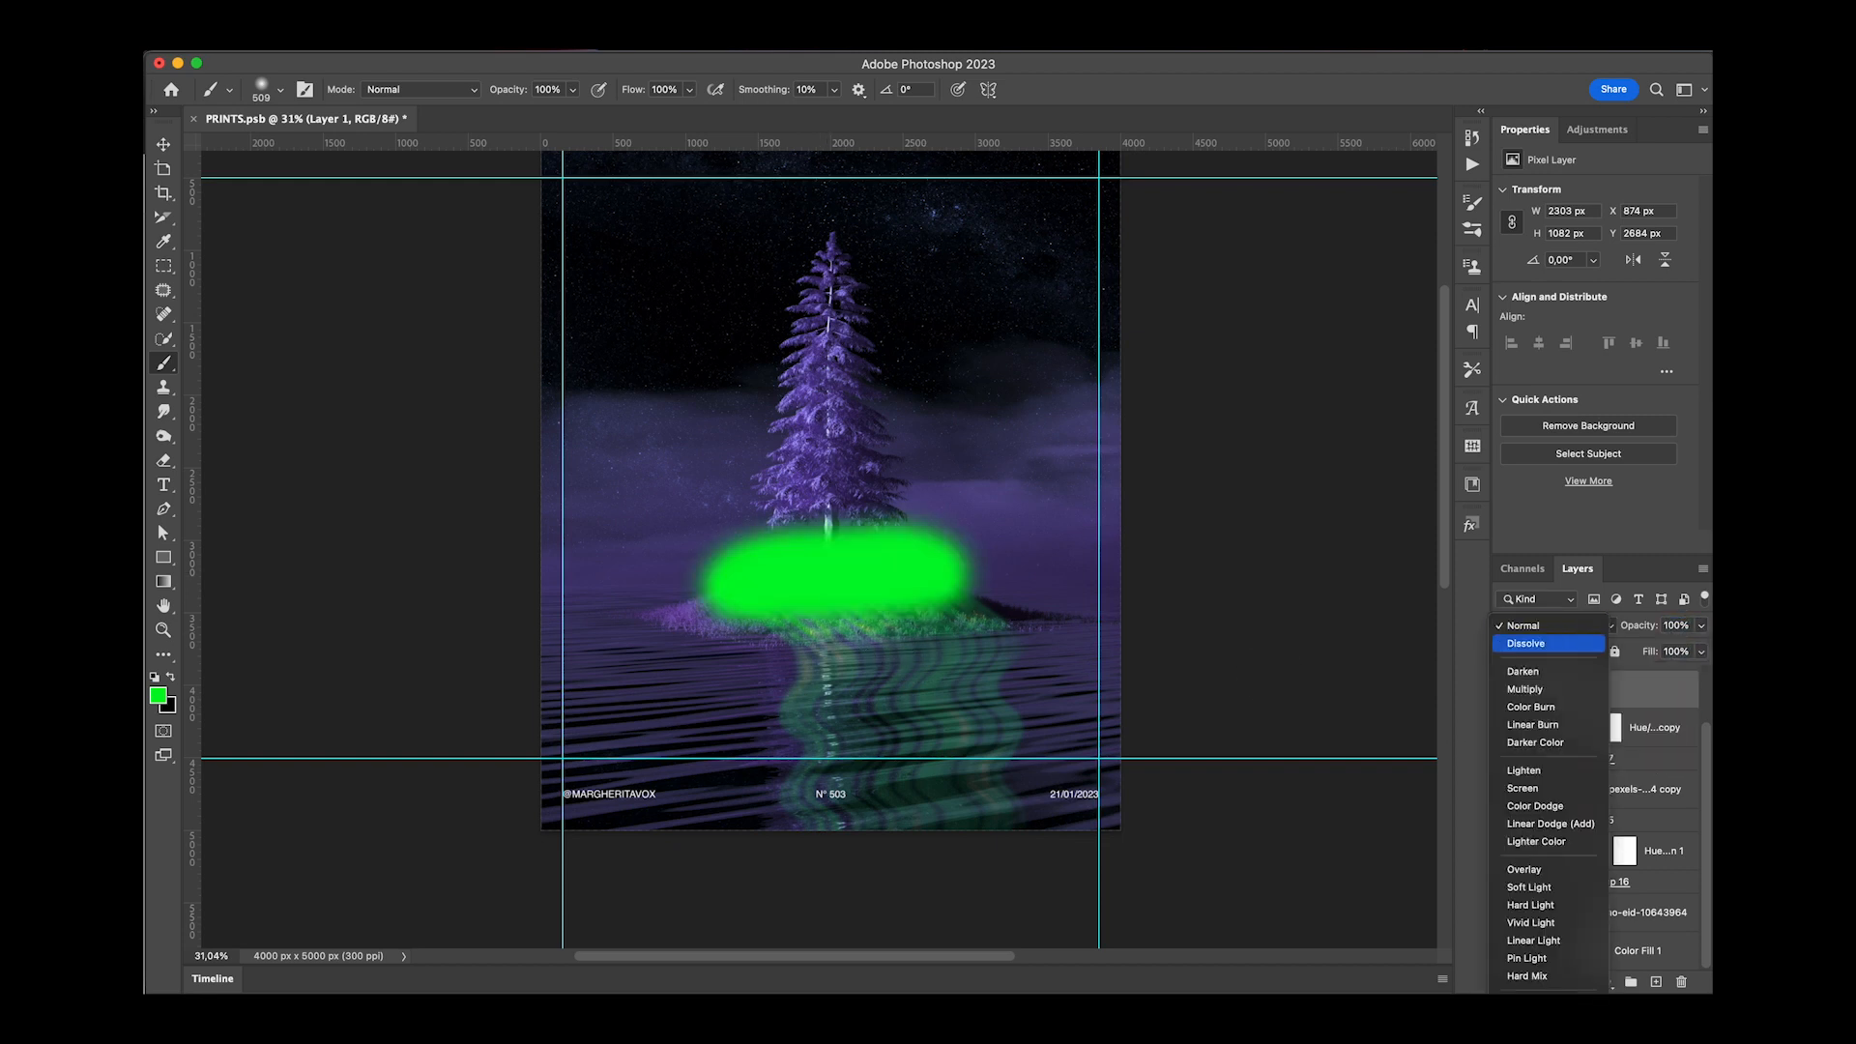
{"action": "key", "text": "Down"}
{"action": "key", "text": "Down"}
{"action": "key", "text": "Down"}
{"action": "key", "text": "Down"}
{"action": "key", "text": "Down"}
{"action": "key", "text": "Down"}
{"action": "key", "text": "Down"}
{"action": "key", "text": "Down"}
{"action": "key", "text": "Down"}
{"action": "key", "text": "Down"}
{"action": "key", "text": "Down"}
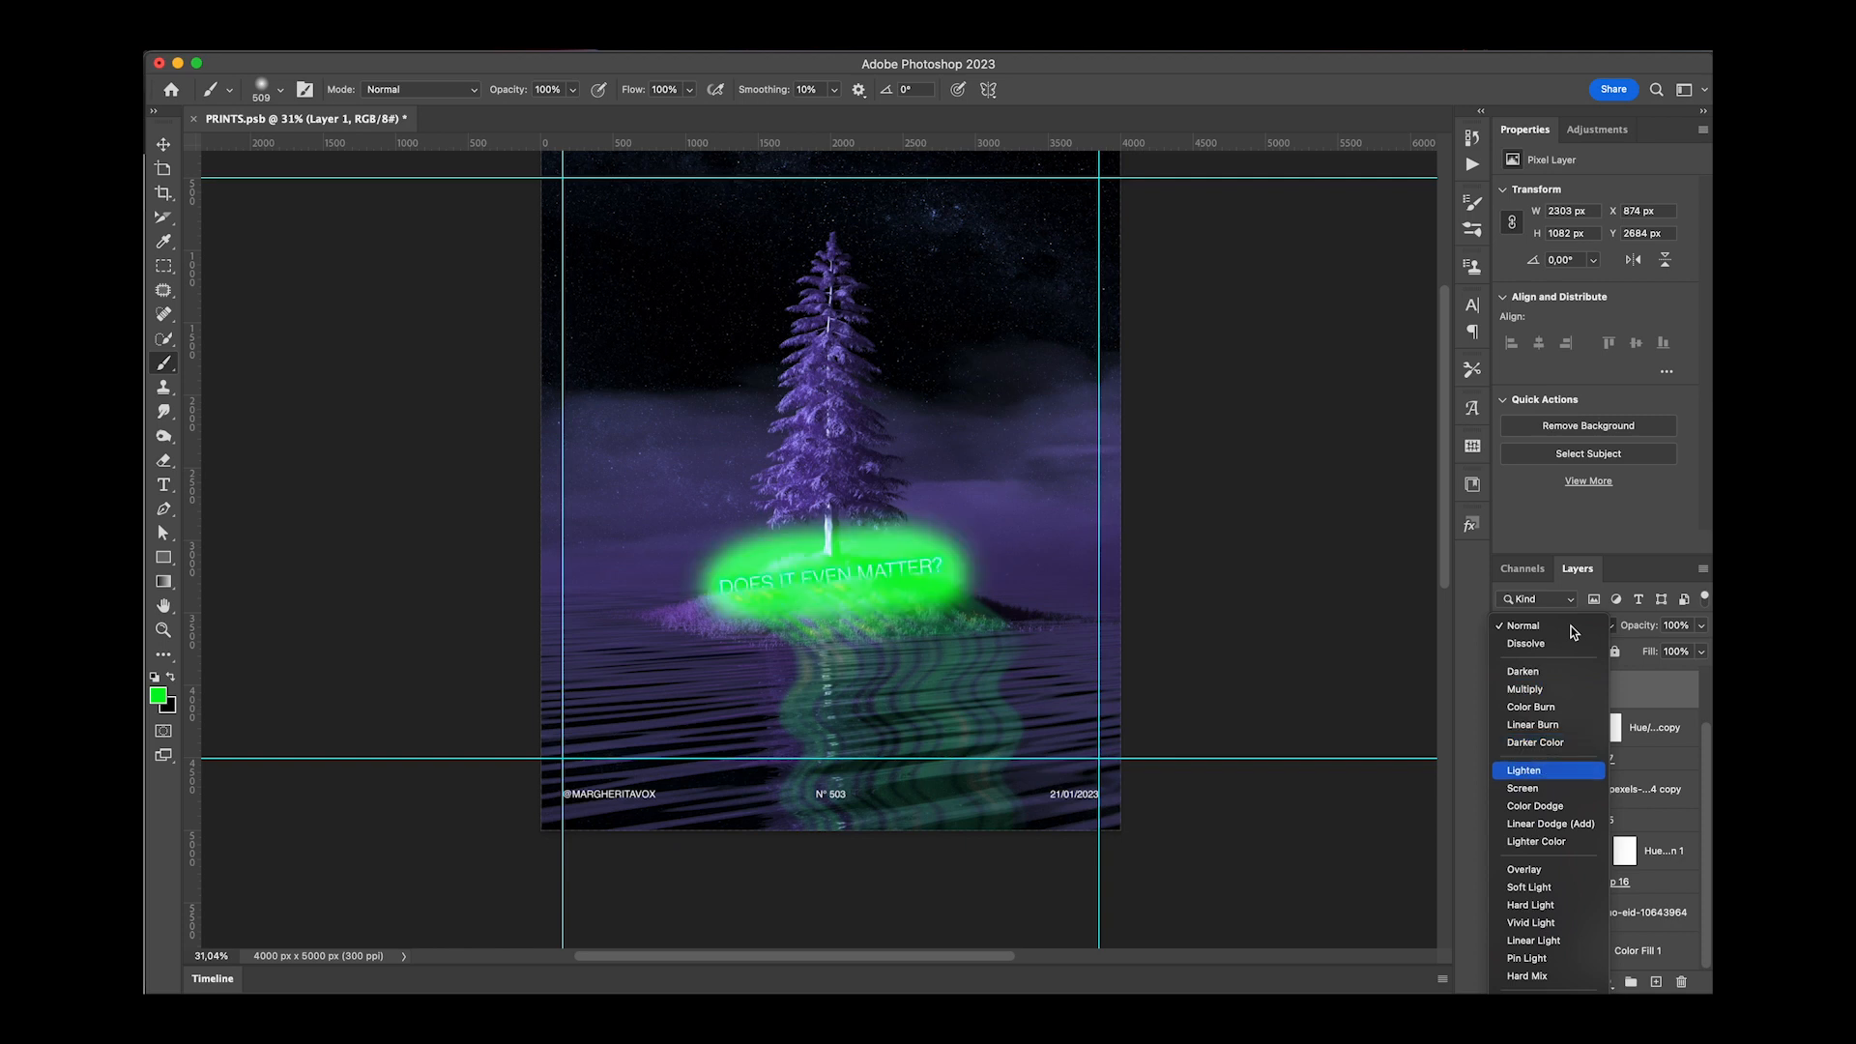
{"action": "key", "text": "Down"}
{"action": "key", "text": "Down"}
{"action": "key", "text": "Down"}
{"action": "key", "text": "Down"}
{"action": "key", "text": "Down"}
{"action": "key", "text": "Down"}
{"action": "key", "text": "Down"}
{"action": "key", "text": "Down"}
{"action": "key", "text": "Down"}
{"action": "key", "text": "Down"}
{"action": "key", "text": "Down"}
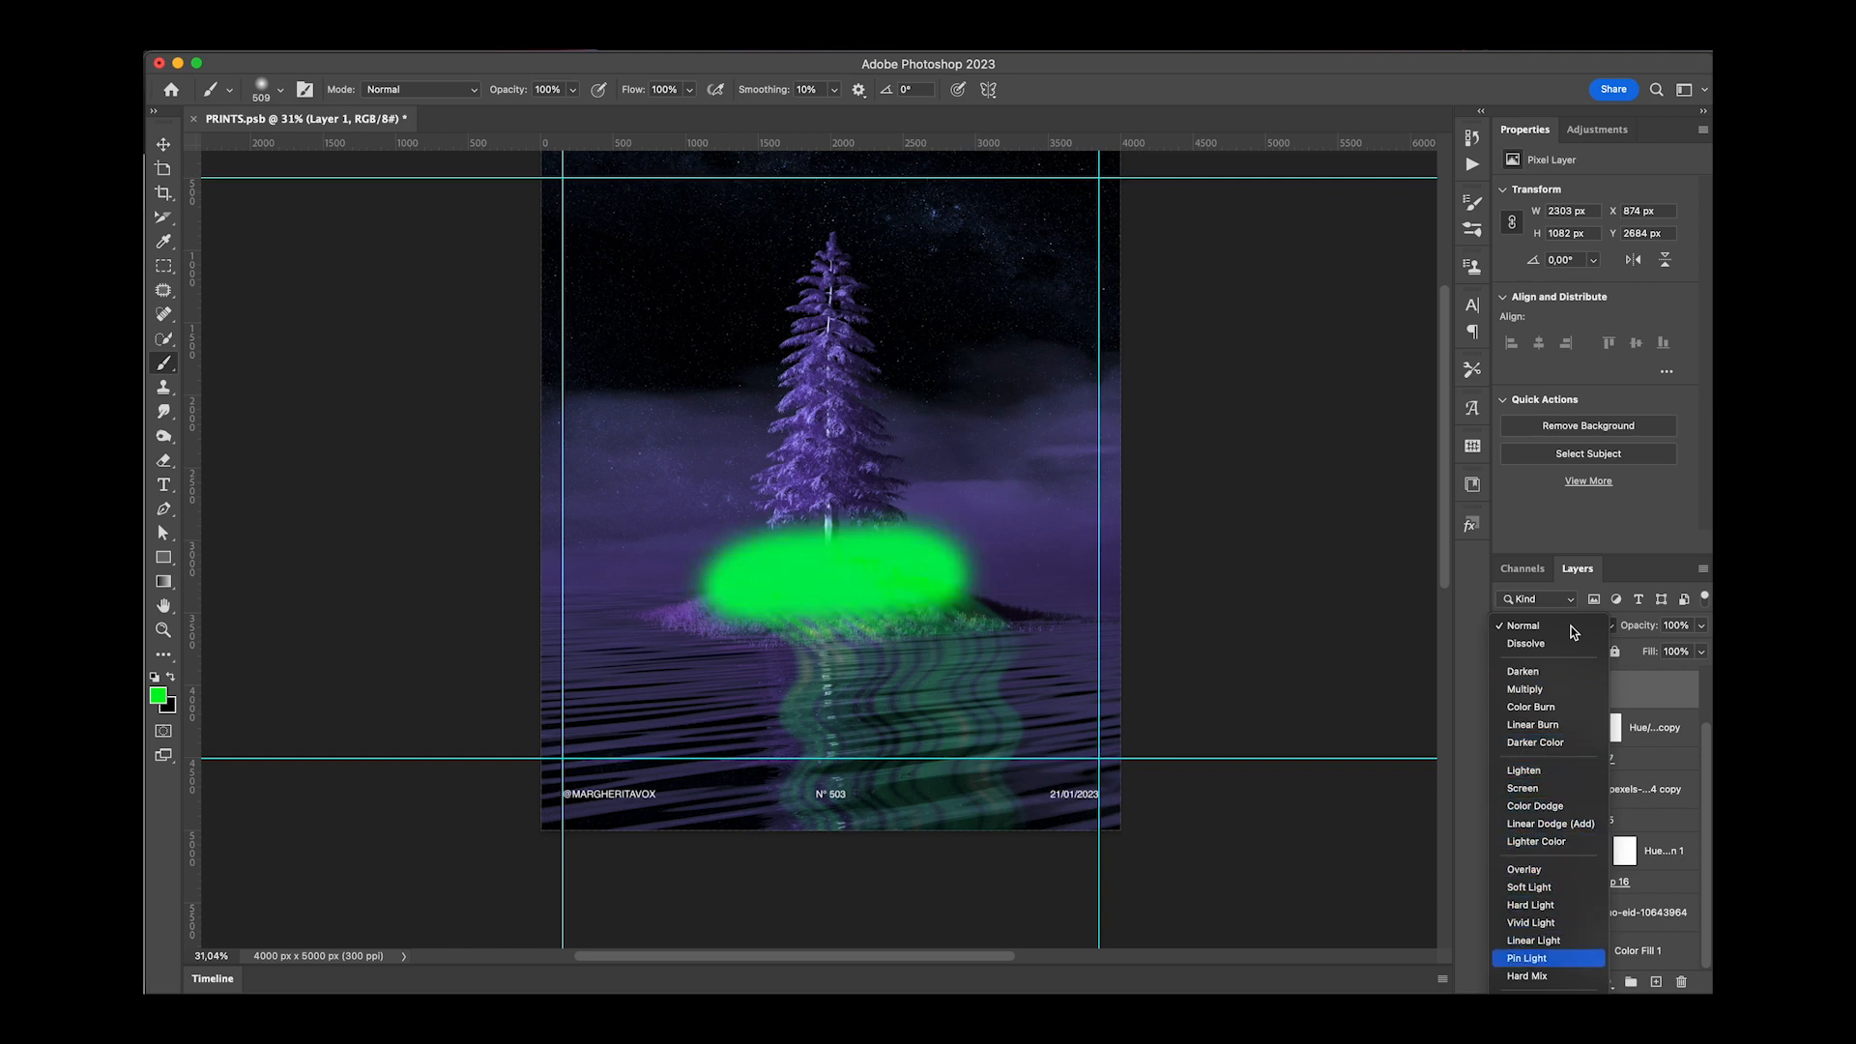
{"action": "key", "text": "Down"}
{"action": "key", "text": "Down"}
{"action": "key", "text": "Down"}
{"action": "key", "text": "Down"}
{"action": "key", "text": "Down"}
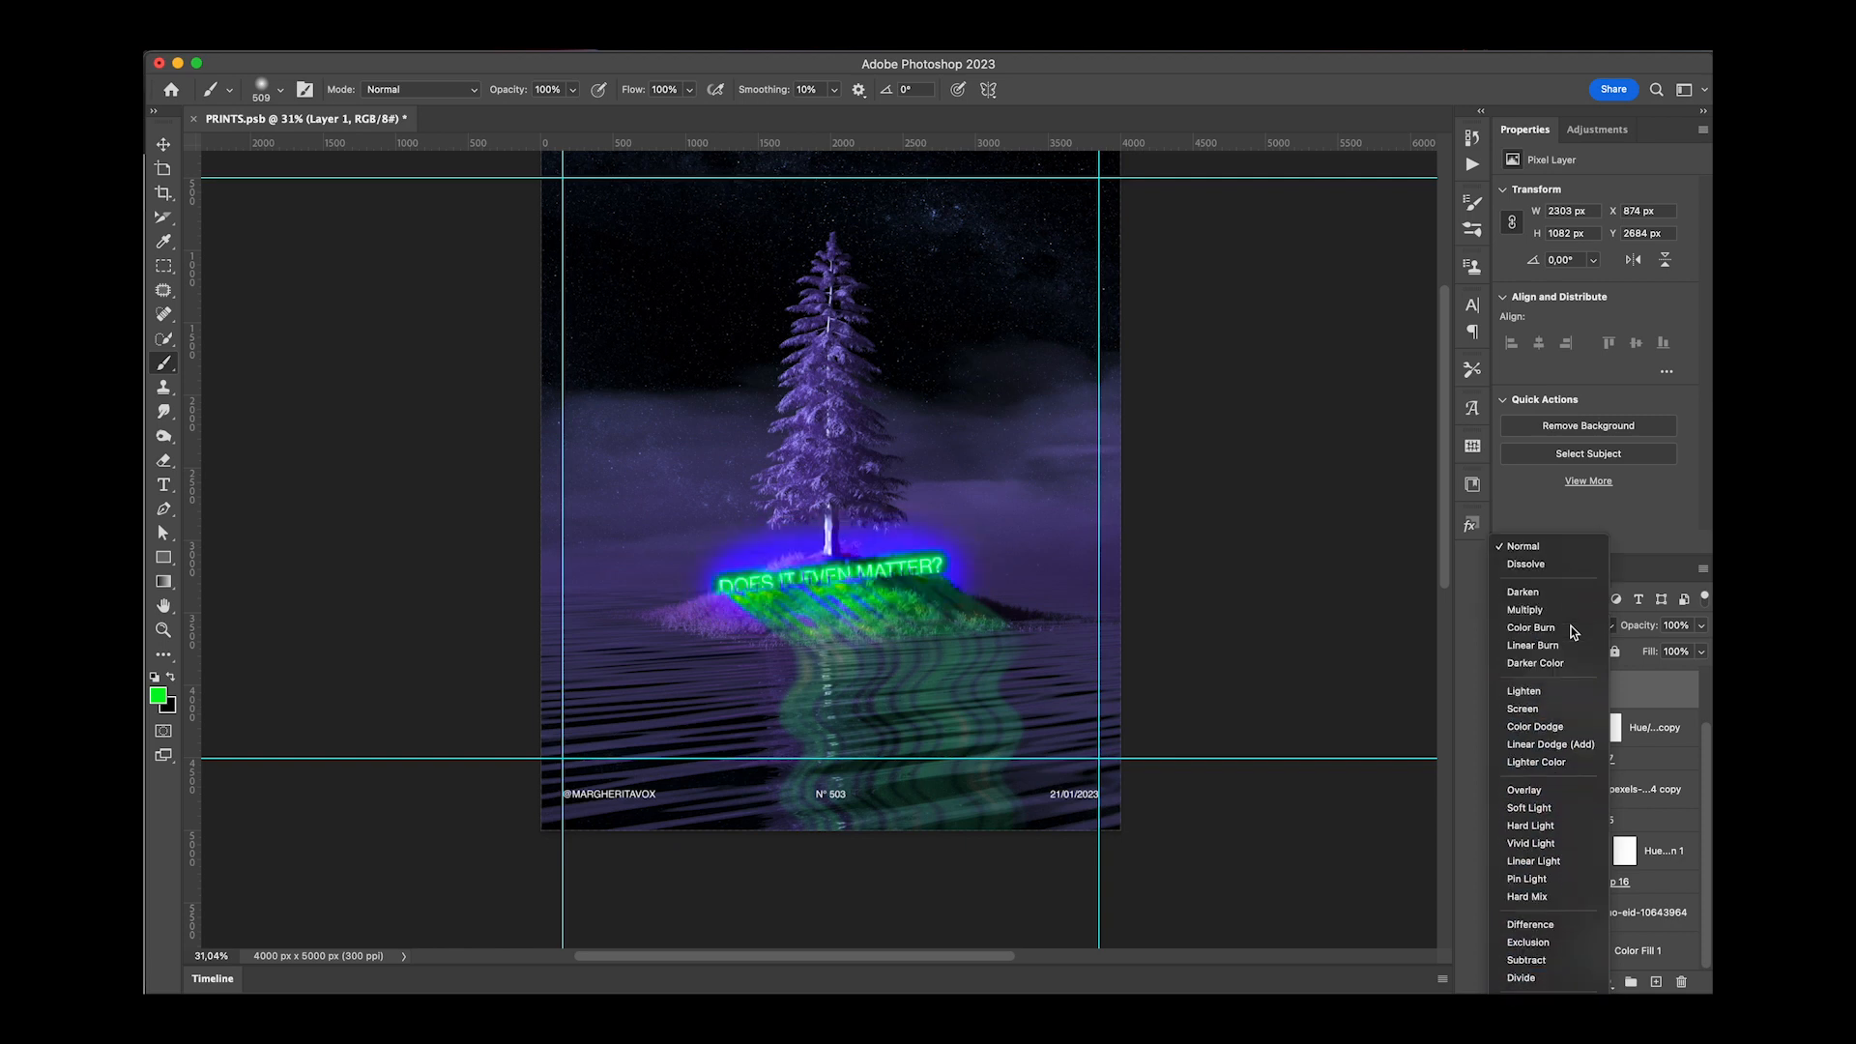
{"action": "key", "text": "Up"}
{"action": "key", "text": "Up"}
{"action": "key", "text": "Up"}
{"action": "key", "text": "Up"}
{"action": "key", "text": "Up"}
{"action": "key", "text": "Up"}
{"action": "key", "text": "Up"}
{"action": "key", "text": "Up"}
{"action": "key", "text": "Up"}
{"action": "key", "text": "Up"}
{"action": "key", "text": "Up"}
{"action": "key", "text": "Up"}
{"action": "key", "text": "Up"}
{"action": "key", "text": "Up"}
{"action": "key", "text": "Up"}
{"action": "key", "text": "Up"}
{"action": "key", "text": "Up"}
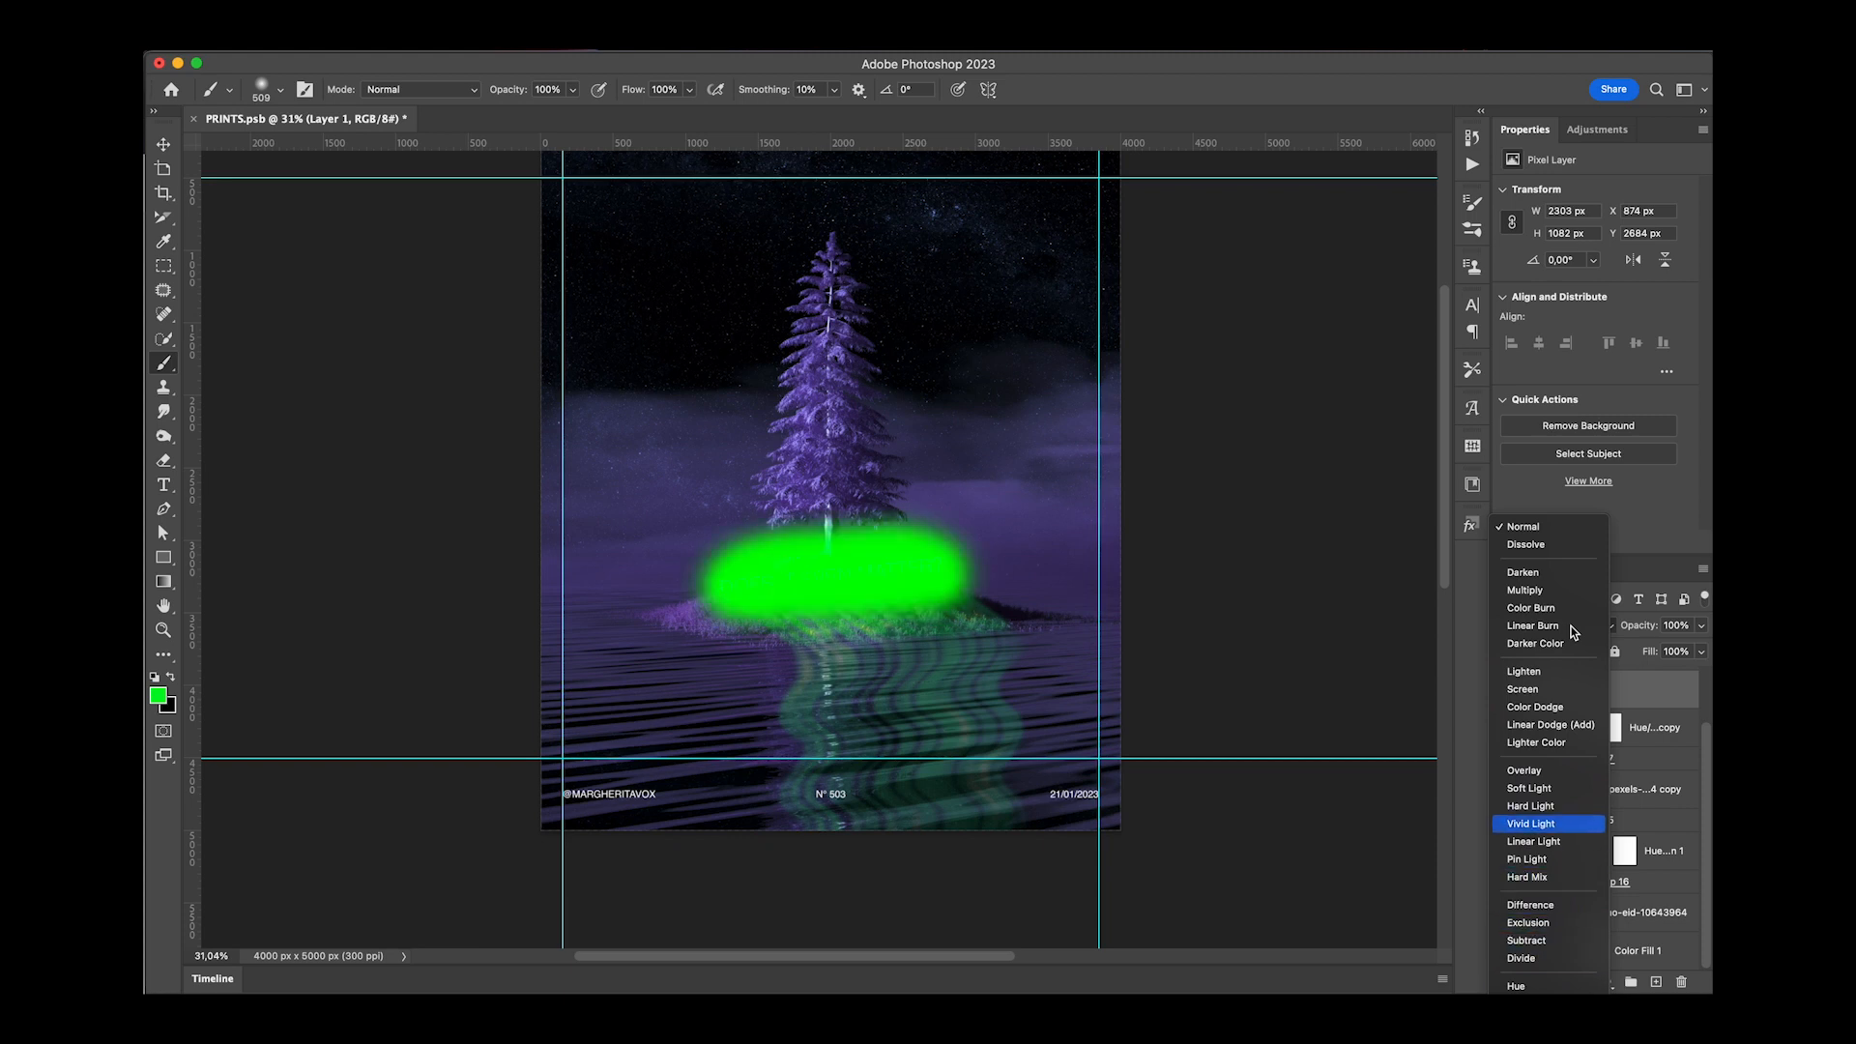
{"action": "key", "text": "Up"}
{"action": "key", "text": "Up"}
{"action": "key", "text": "Up"}
{"action": "key", "text": "Up"}
{"action": "key", "text": "Up"}
{"action": "key", "text": "Up"}
{"action": "key", "text": "Down"}
{"action": "key", "text": "Down"}
{"action": "key", "text": "Down"}
{"action": "key", "text": "Down"}
{"action": "key", "text": "Down"}
{"action": "key", "text": "Down"}
{"action": "key", "text": "Down"}
{"action": "key", "text": "Down"}
{"action": "key", "text": "Down"}
{"action": "key", "text": "Down"}
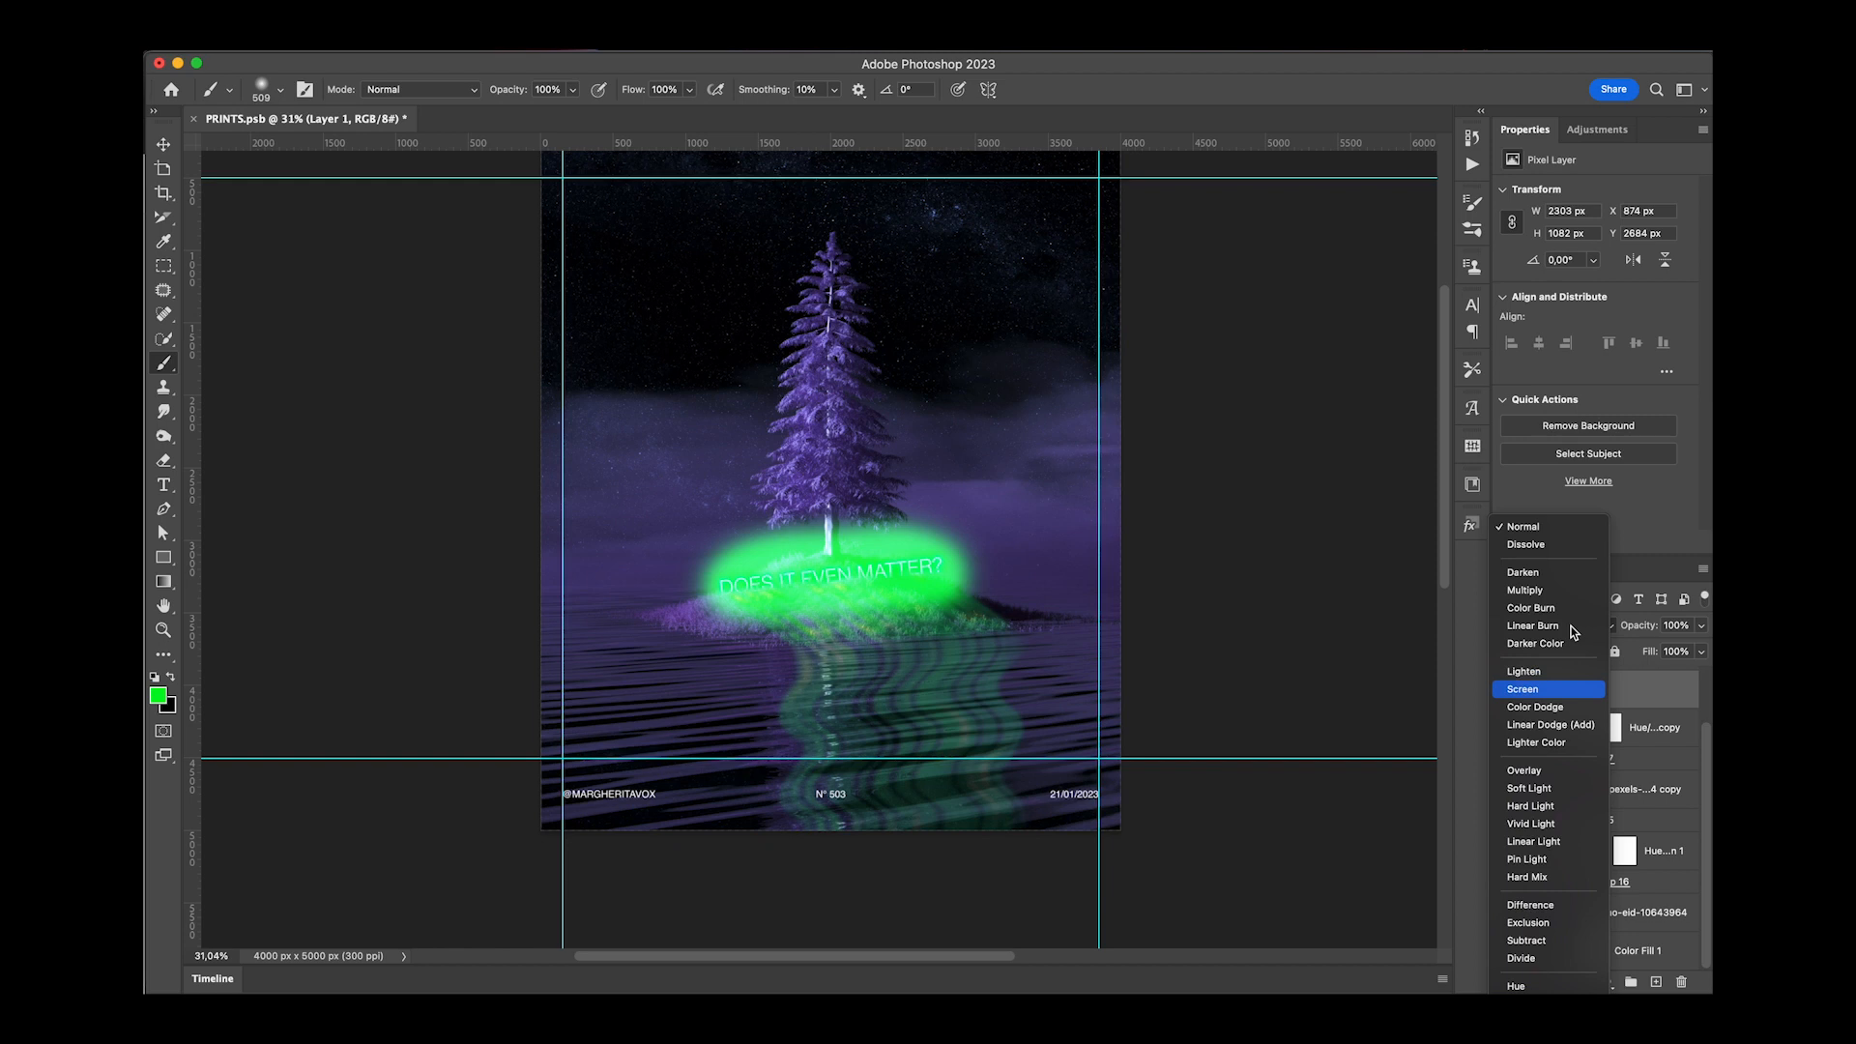
{"action": "key", "text": "Up"}
{"action": "key", "text": "Up"}
{"action": "key", "text": "Return"}
Reduce the opacity of the Screen-blended green layer to 20%.
{"action": "left_click", "coordinate": [1674, 626]}
{"action": "key", "text": "shift+Down"}
{"action": "key", "text": "shift+Down"}
{"action": "key", "text": "shift+Down"}
{"action": "key", "text": "shift+Down"}
{"action": "key", "text": "shift+Down"}
{"action": "key", "text": "shift+Down"}
{"action": "key", "text": "shift+Down"}
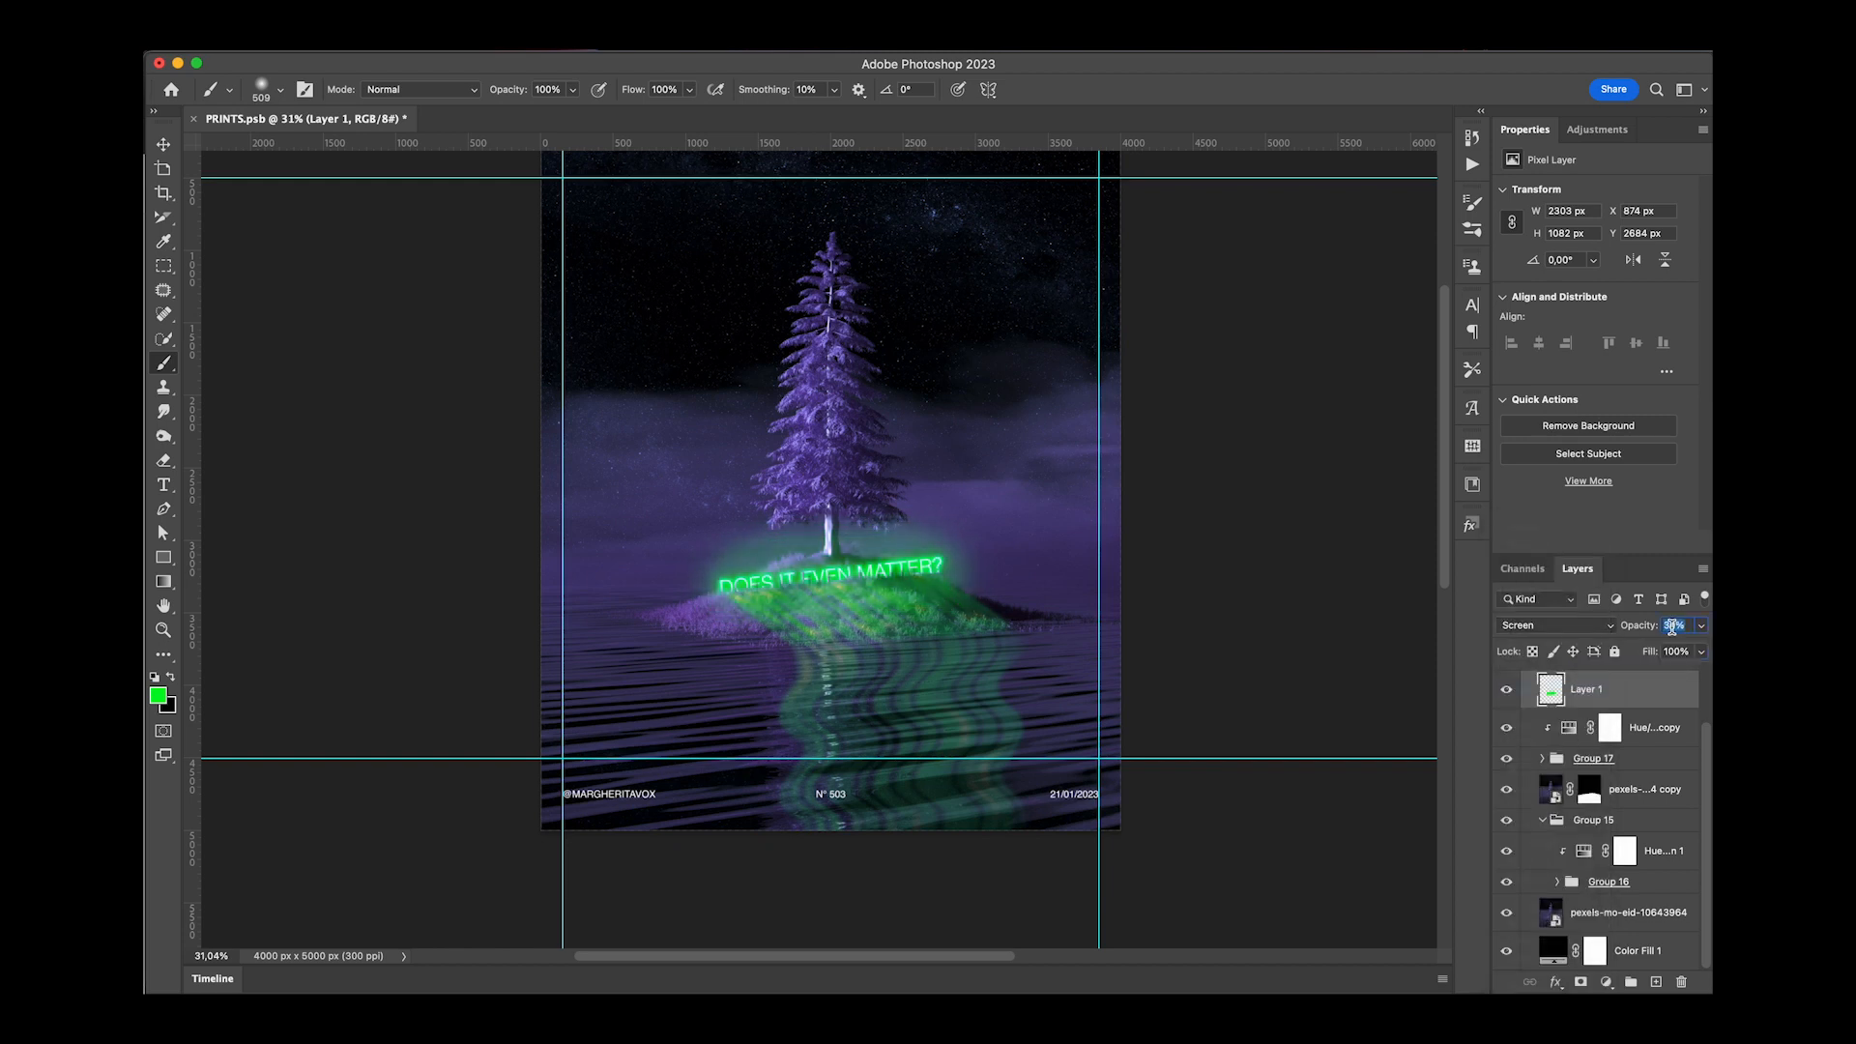
{"action": "key", "text": "shift+Down"}
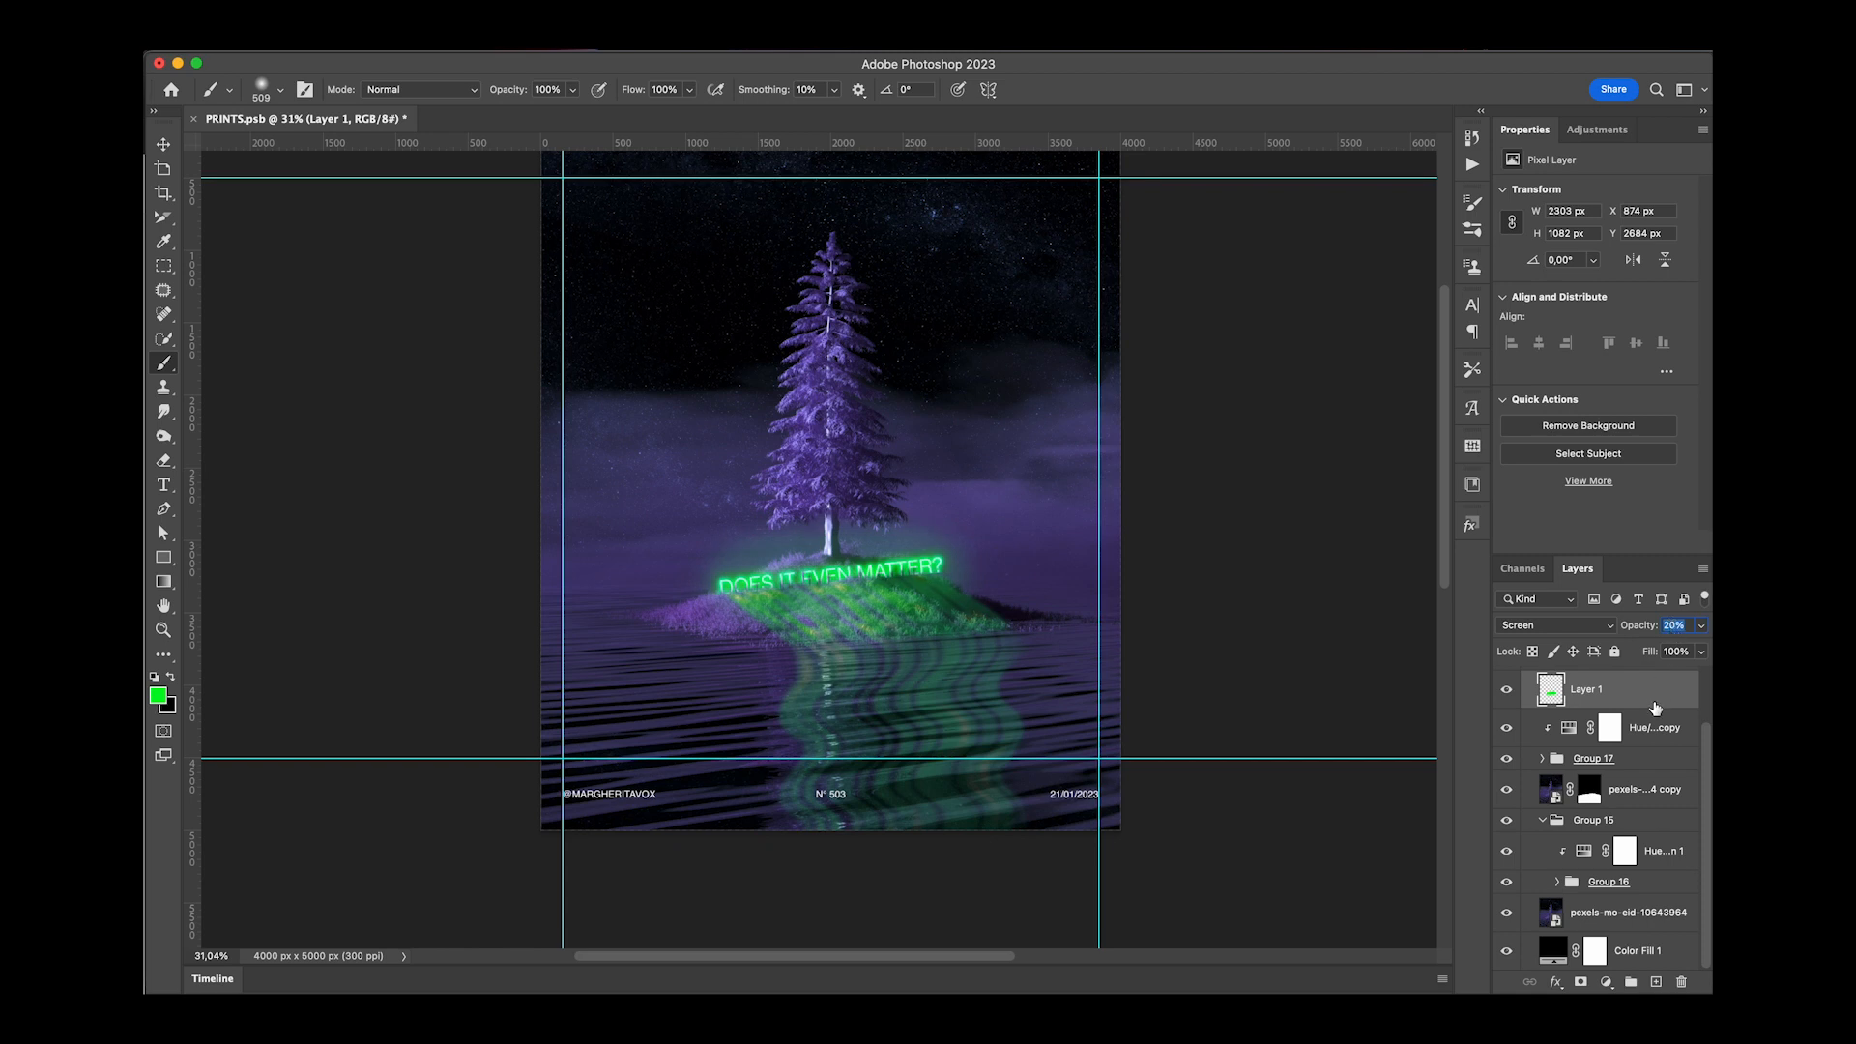
Transform Layer 1 to about 51% height, rotate it about -4° and position it over the neon text.
{"action": "key", "text": "ctrl+t"}
{"action": "left_click_drag", "start_coordinate": [835, 494], "coordinate": [835, 535]}
{"action": "left_click_drag", "start_coordinate": [1015, 534], "coordinate": [1018, 517]}
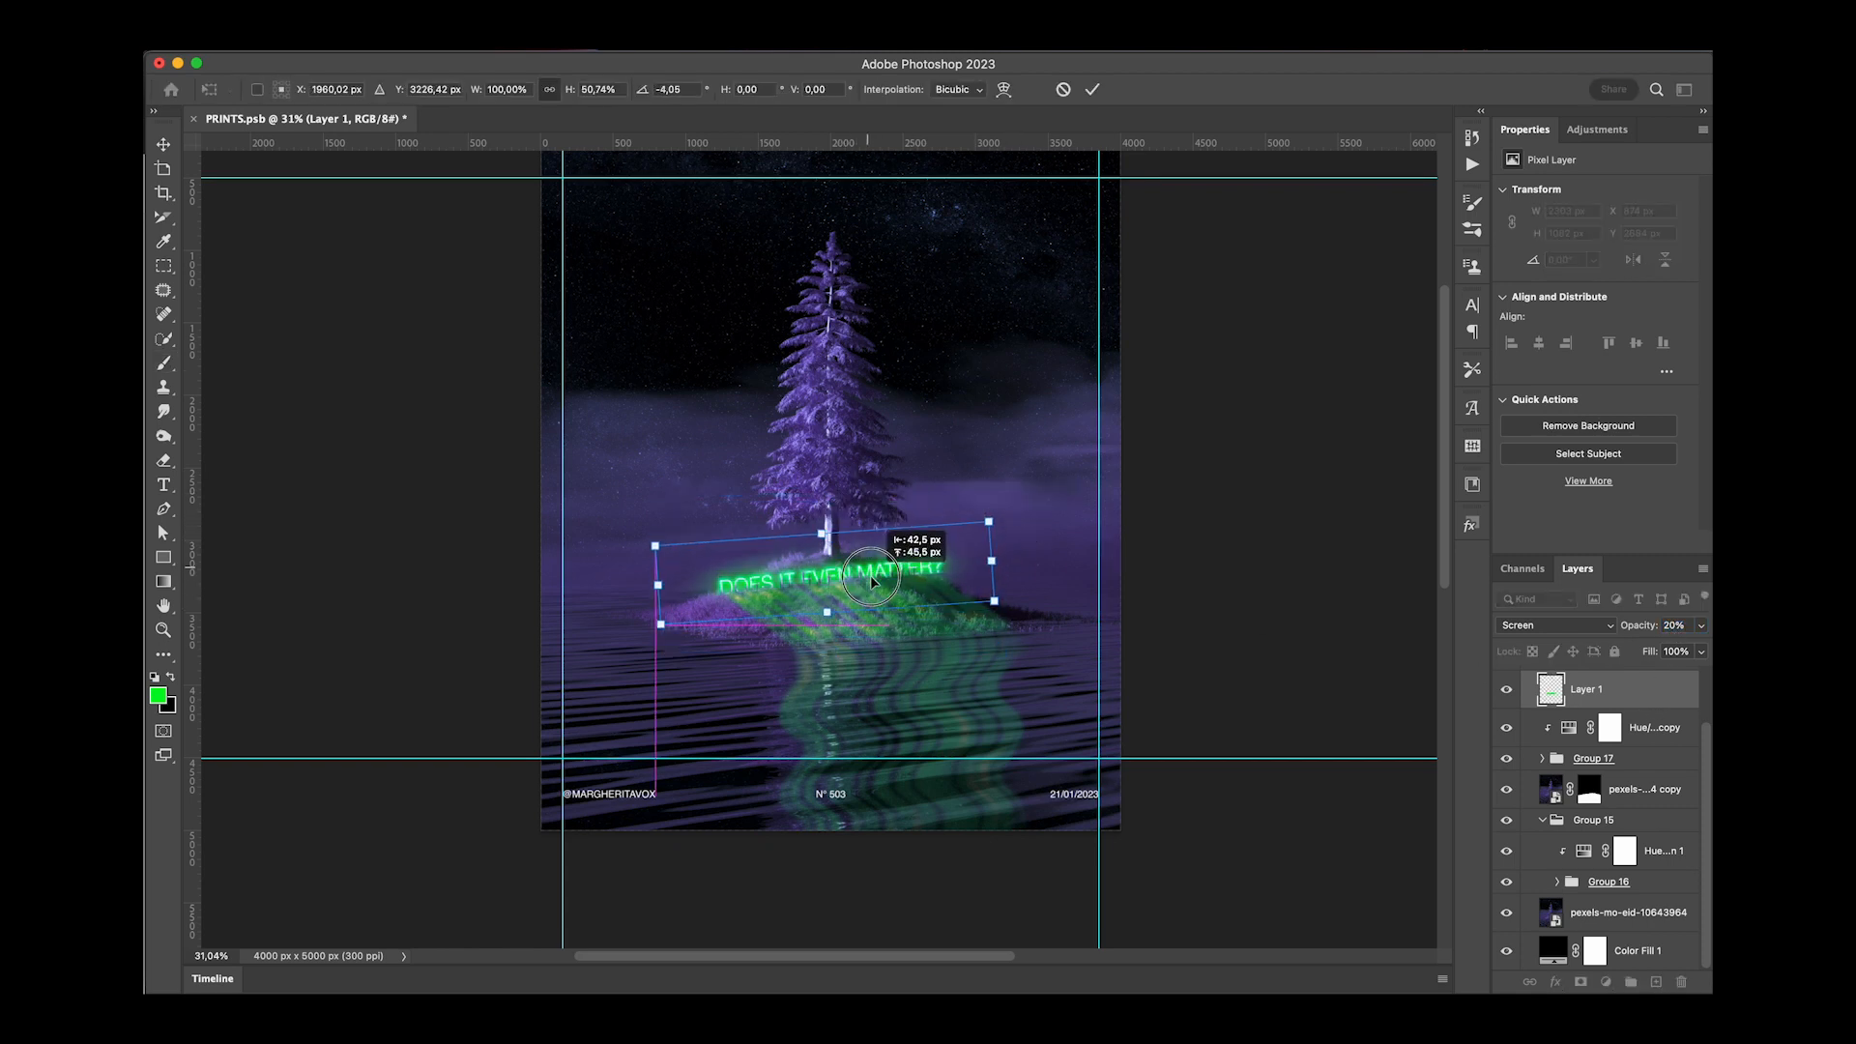
{"action": "key", "text": "Return"}
{"action": "key", "text": "b"}
Duplicate Layer 1 and make the copy a fainter glow about 3391 px wide at 10% opacity.
{"action": "key", "text": "ctrl+j"}
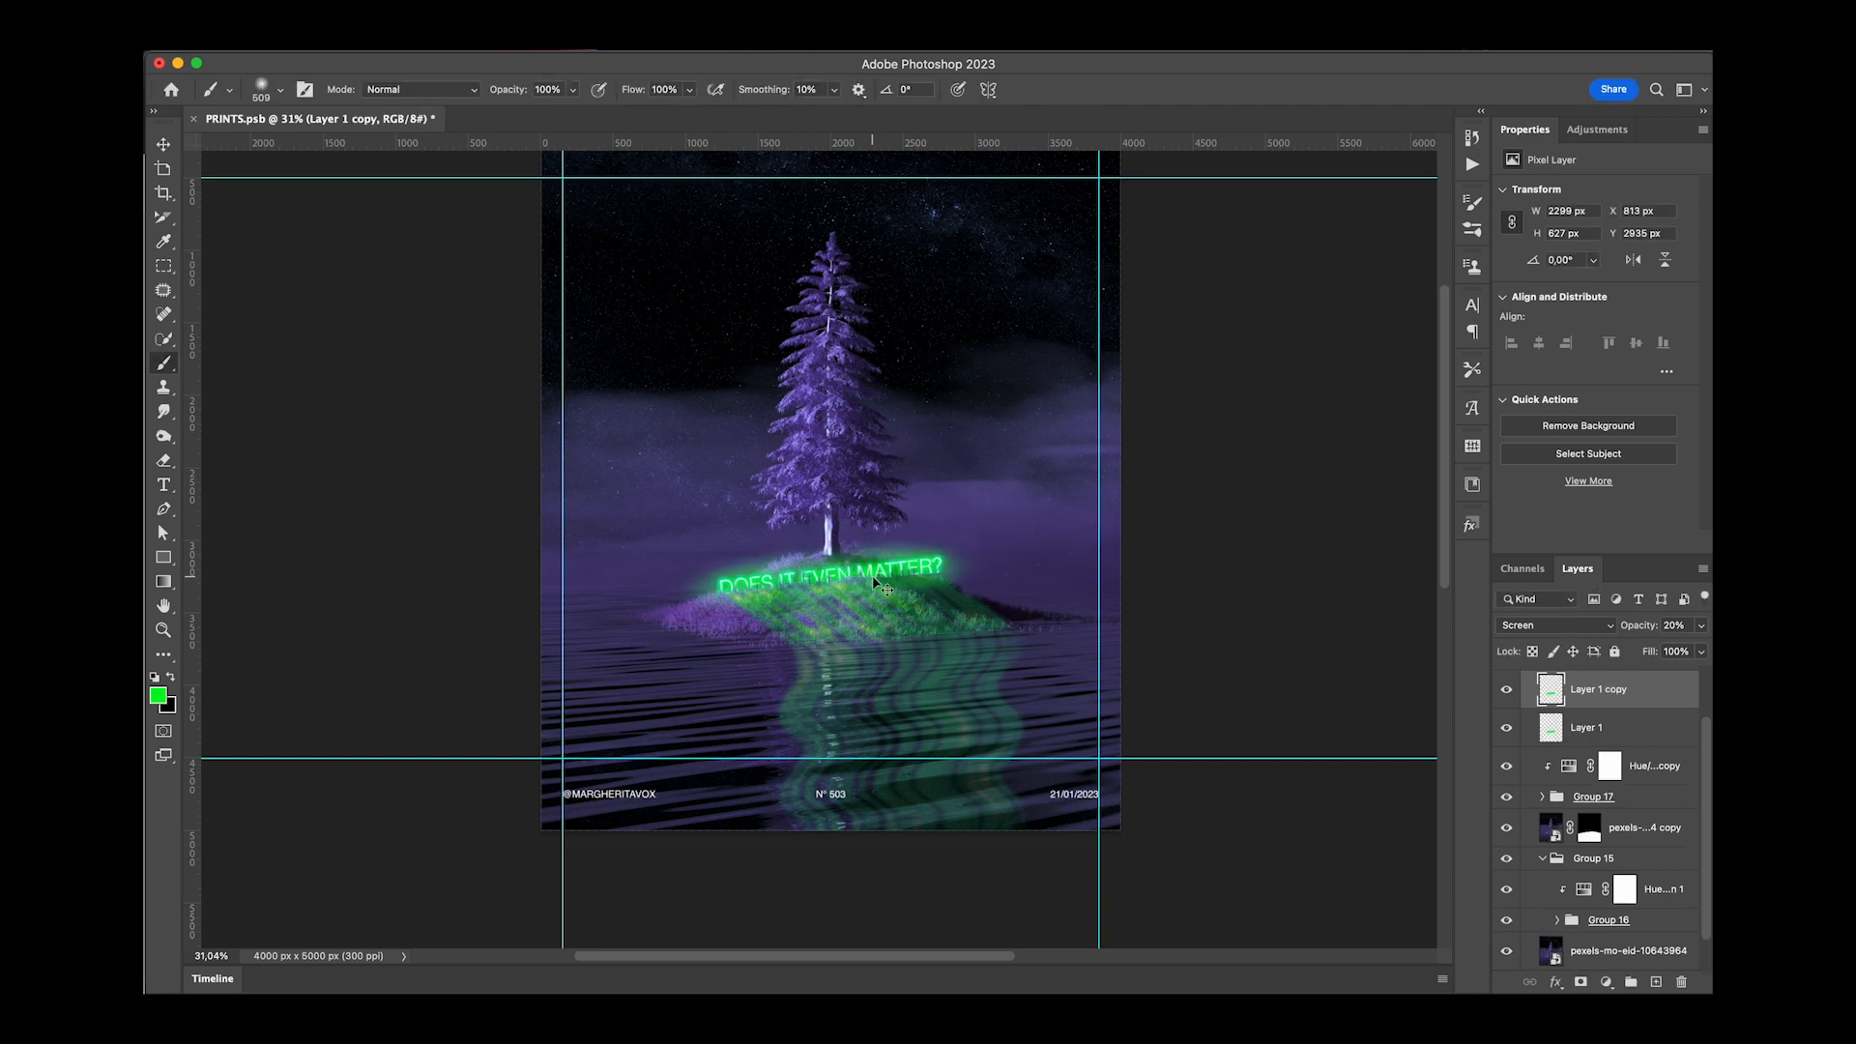
{"action": "key", "text": "ctrl+t"}
{"action": "left_click_drag", "start_coordinate": [997, 520], "coordinate": [1062, 465]}
{"action": "key", "text": "Return"}
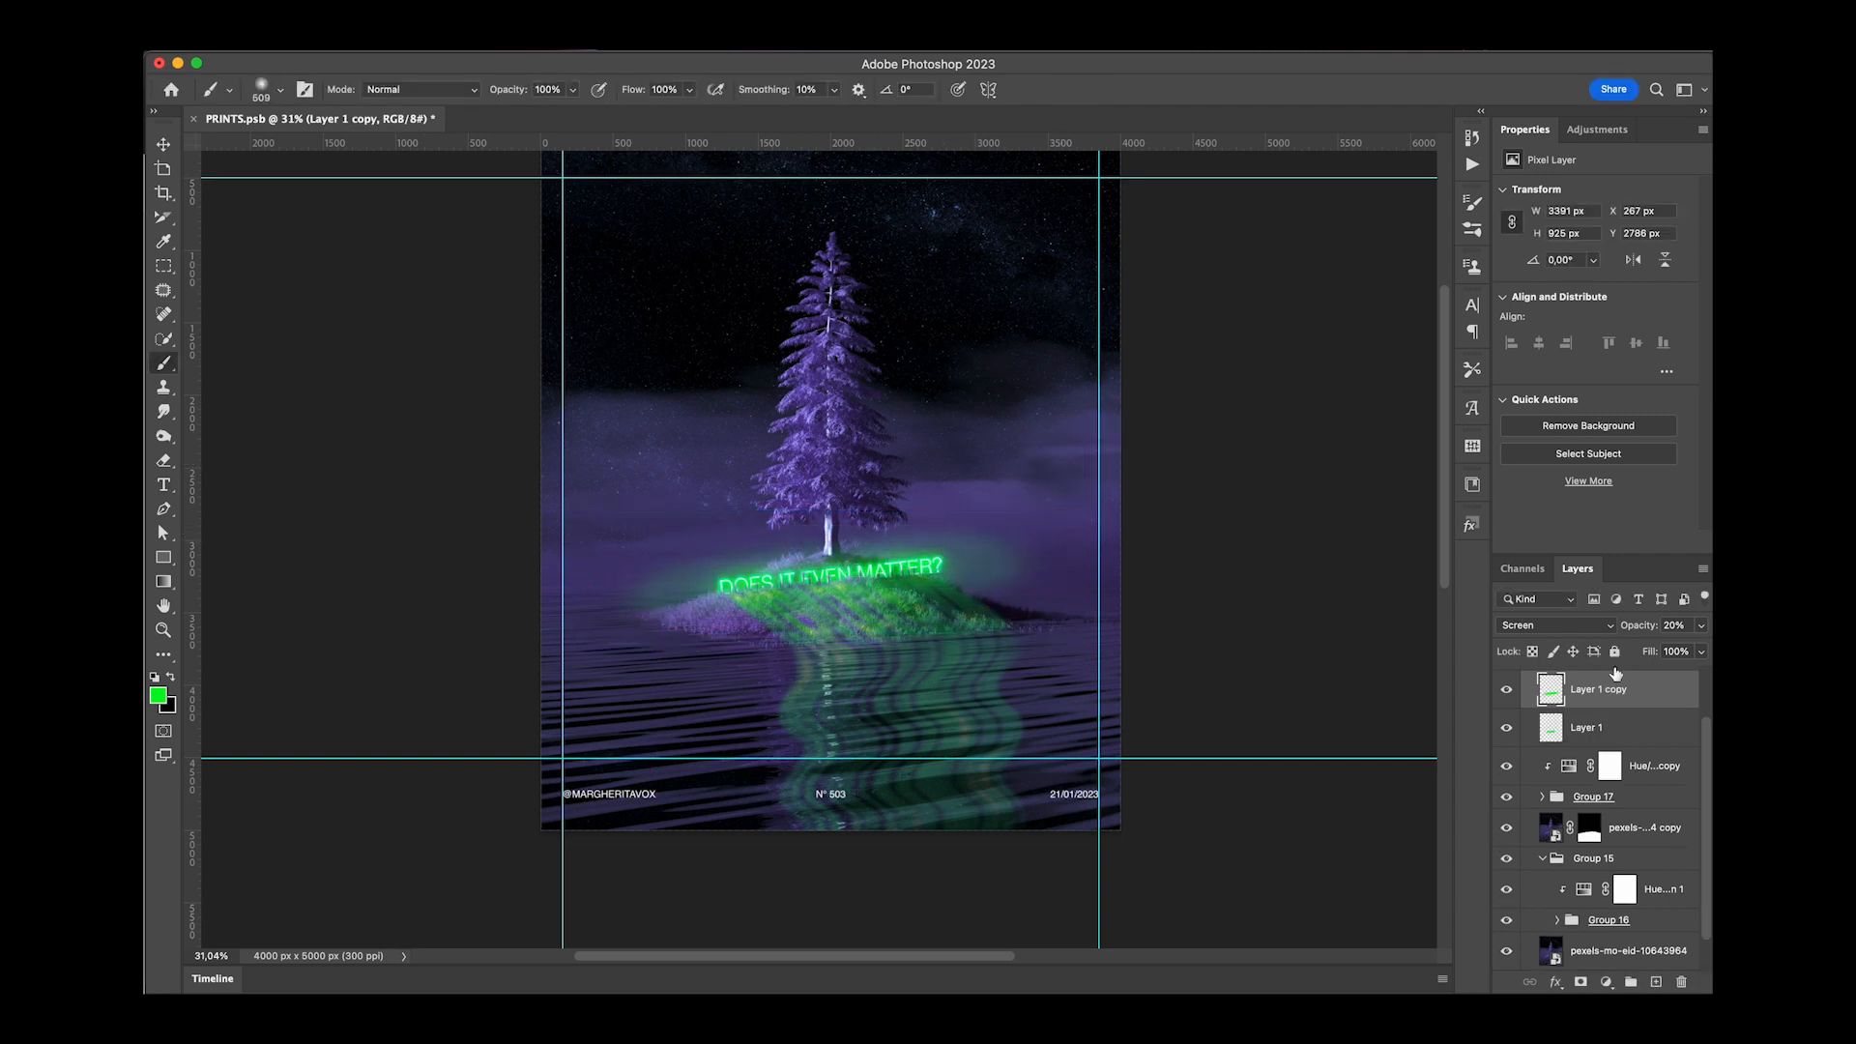
{"action": "type", "text": "10"}
{"action": "key", "text": "Return"}
Duplicate the 10% glow layer and enlarge the duplicate to about 6733 px wide.
{"action": "key", "text": "ctrl+j"}
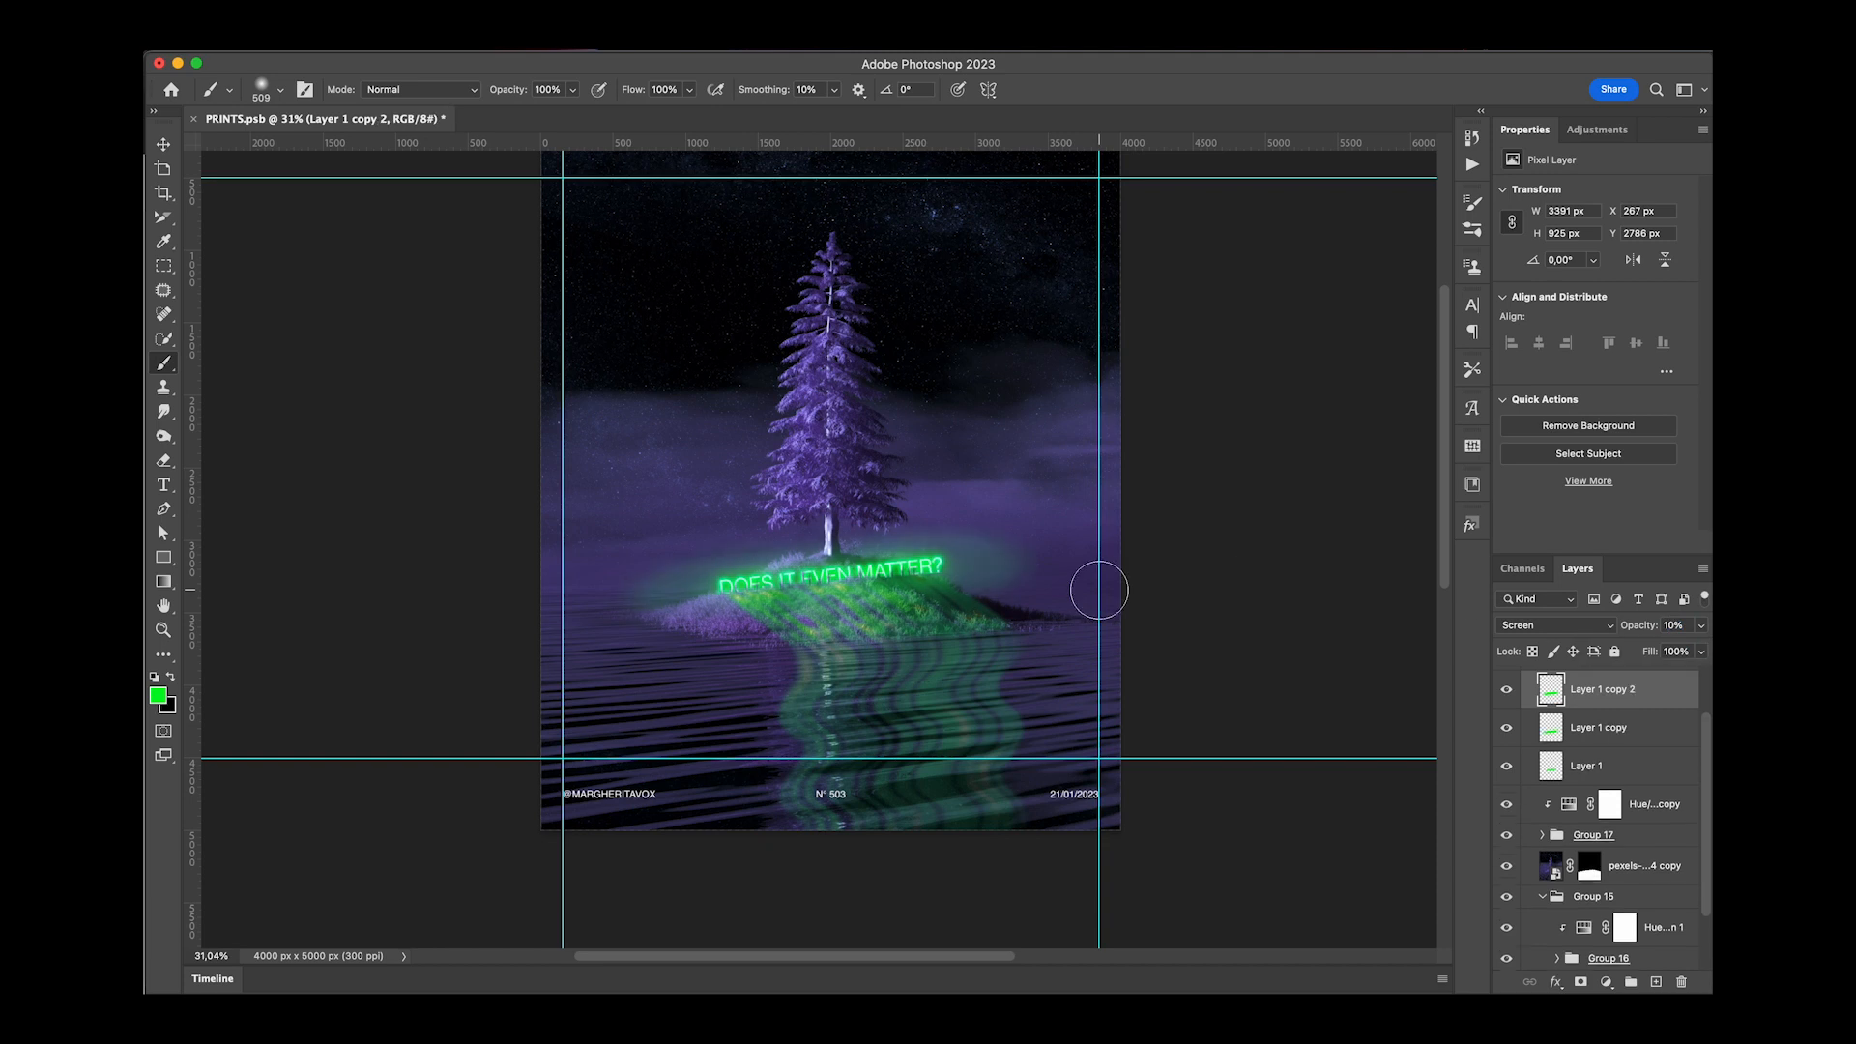
{"action": "key", "text": "ctrl+t"}
{"action": "mouse_move", "coordinate": [1071, 509]}
{"action": "left_mouse_down"}
{"action": "mouse_move", "coordinate": [1144, 442]}
{"action": "mouse_move", "coordinate": [1318, 448]}
{"action": "left_mouse_up"}
{"action": "key", "text": "Return"}
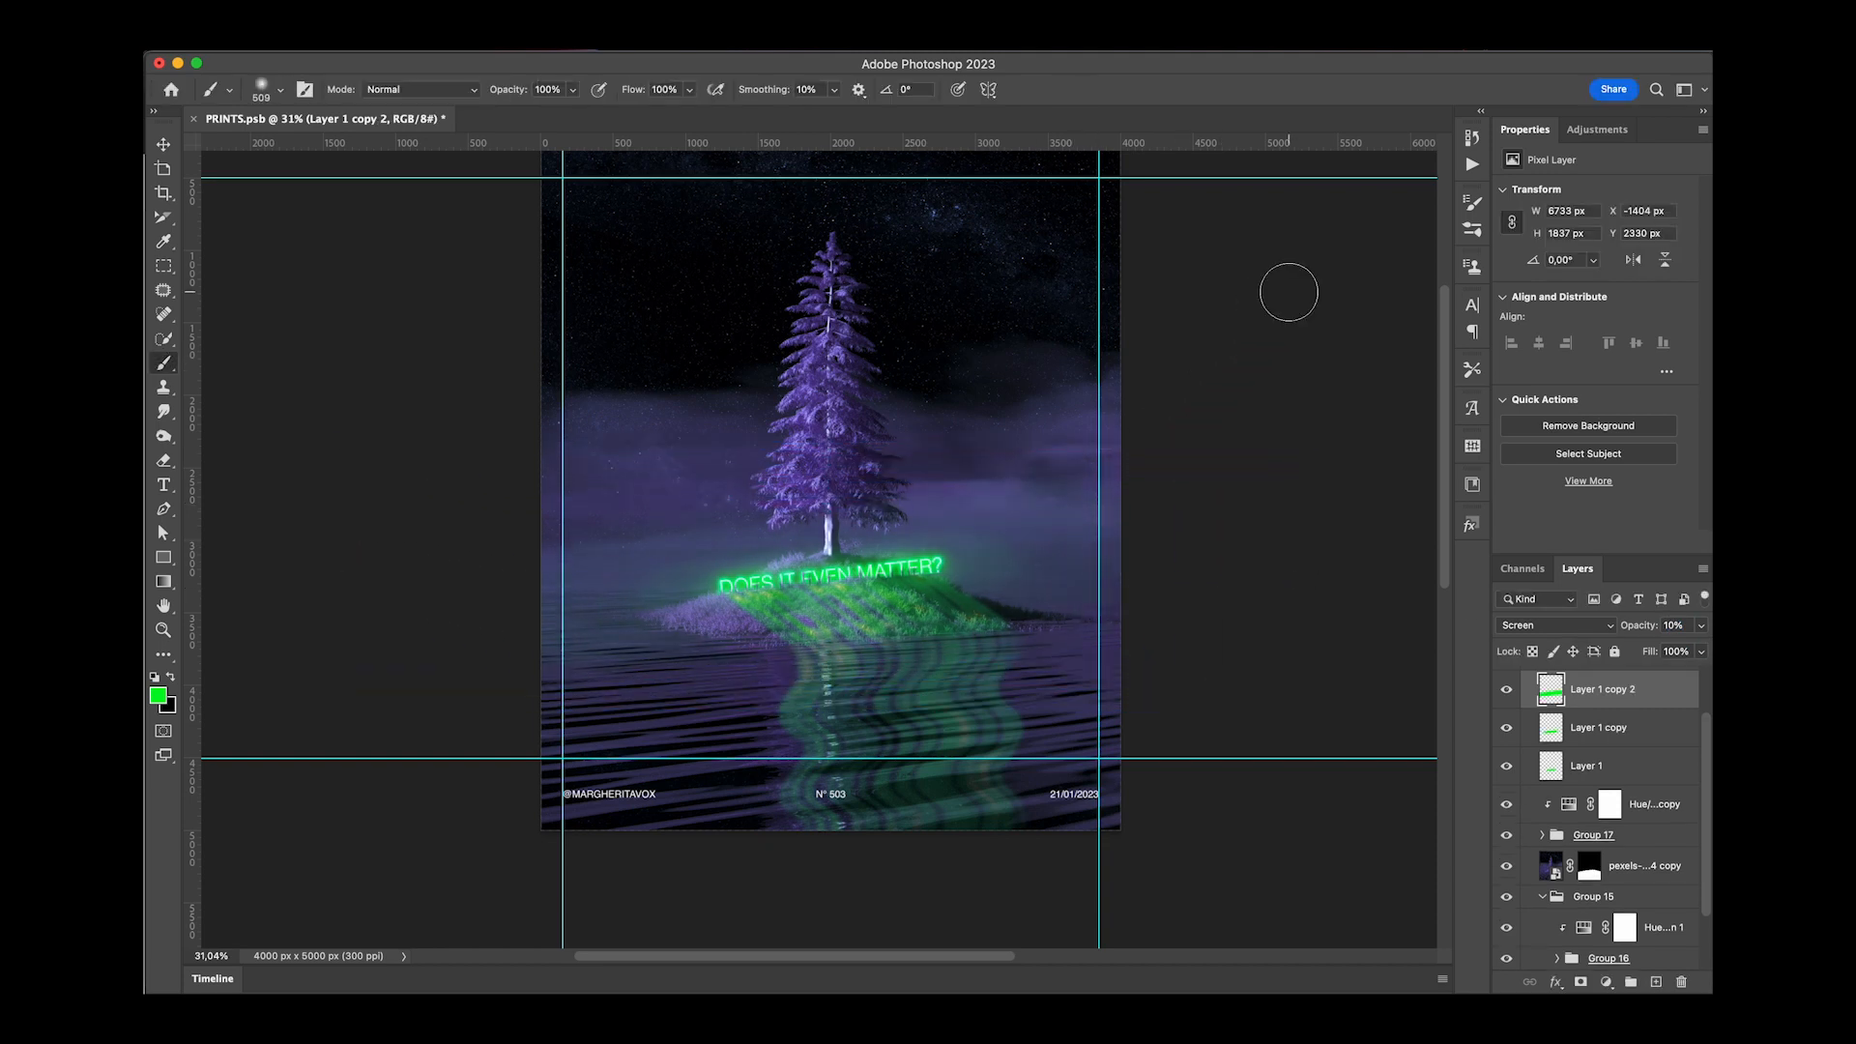
Duplicate the largest glow layer and scale the duplicate to about 17815 by 4861 px so it covers most of the poster.
{"action": "key", "text": "ctrl+j"}
{"action": "scroll", "coordinate": [1090, 629], "scroll_direction": "down", "scroll_amount": 5}
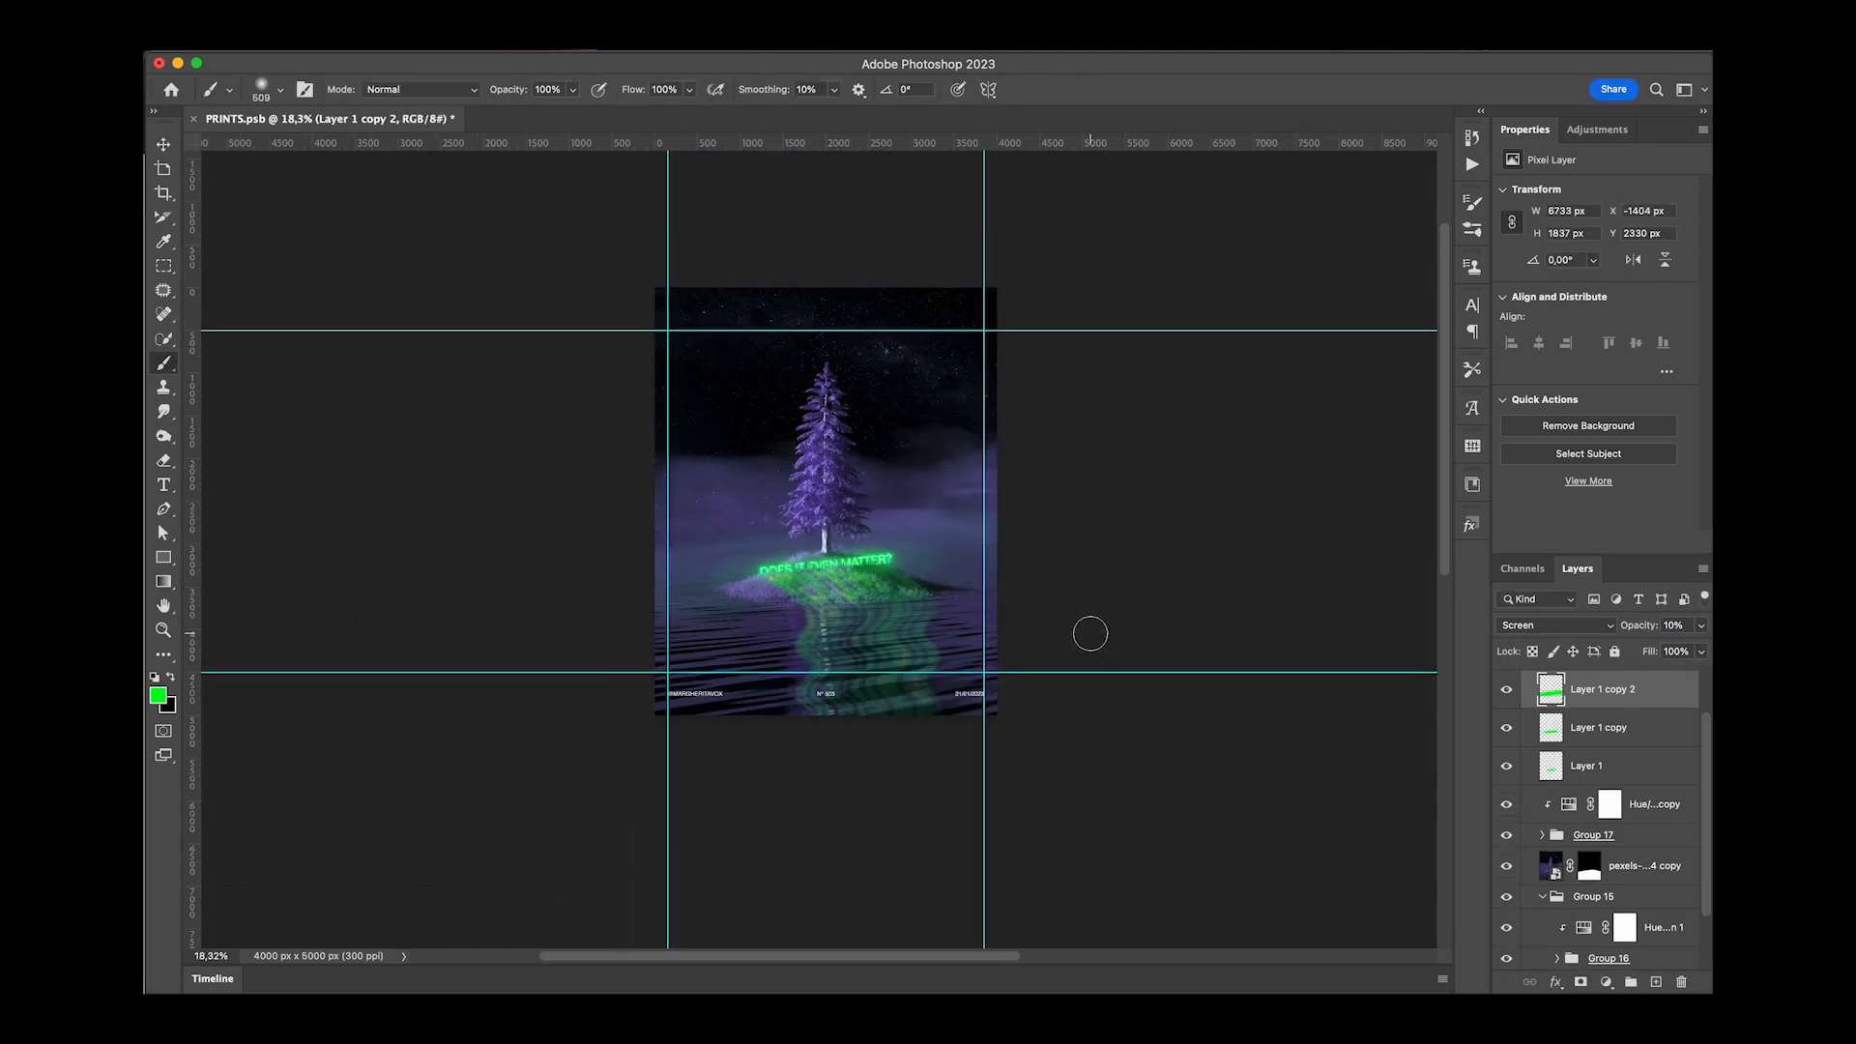
{"action": "key", "text": "ctrl+t"}
{"action": "left_click_drag", "start_coordinate": [1110, 488], "coordinate": [887, 426]}
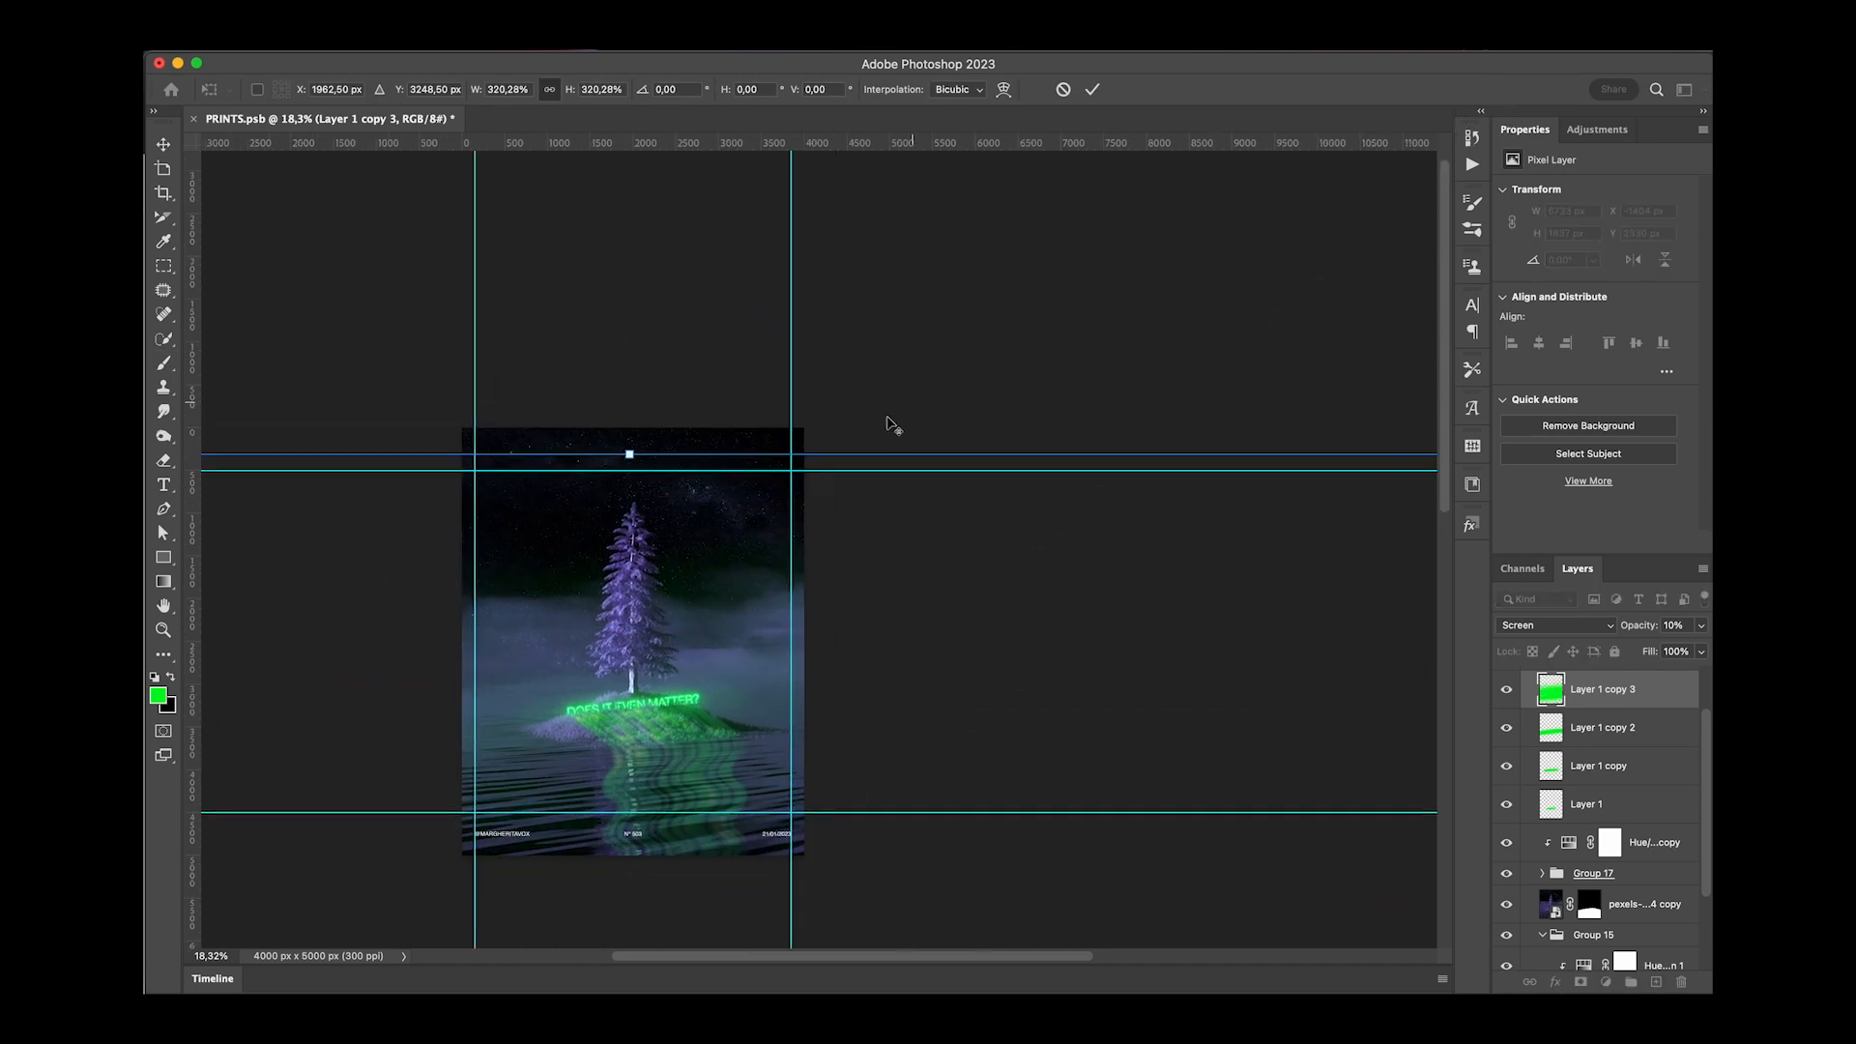
{"action": "left_click_drag", "start_coordinate": [637, 468], "coordinate": [662, 501]}
{"action": "key", "text": "Return"}
{"action": "key", "text": "b"}
Show the TEXTURES group and set the opacity of its textures 1 group to 100%.
{"action": "scroll", "coordinate": [631, 666], "scroll_direction": "up", "scroll_amount": 3}
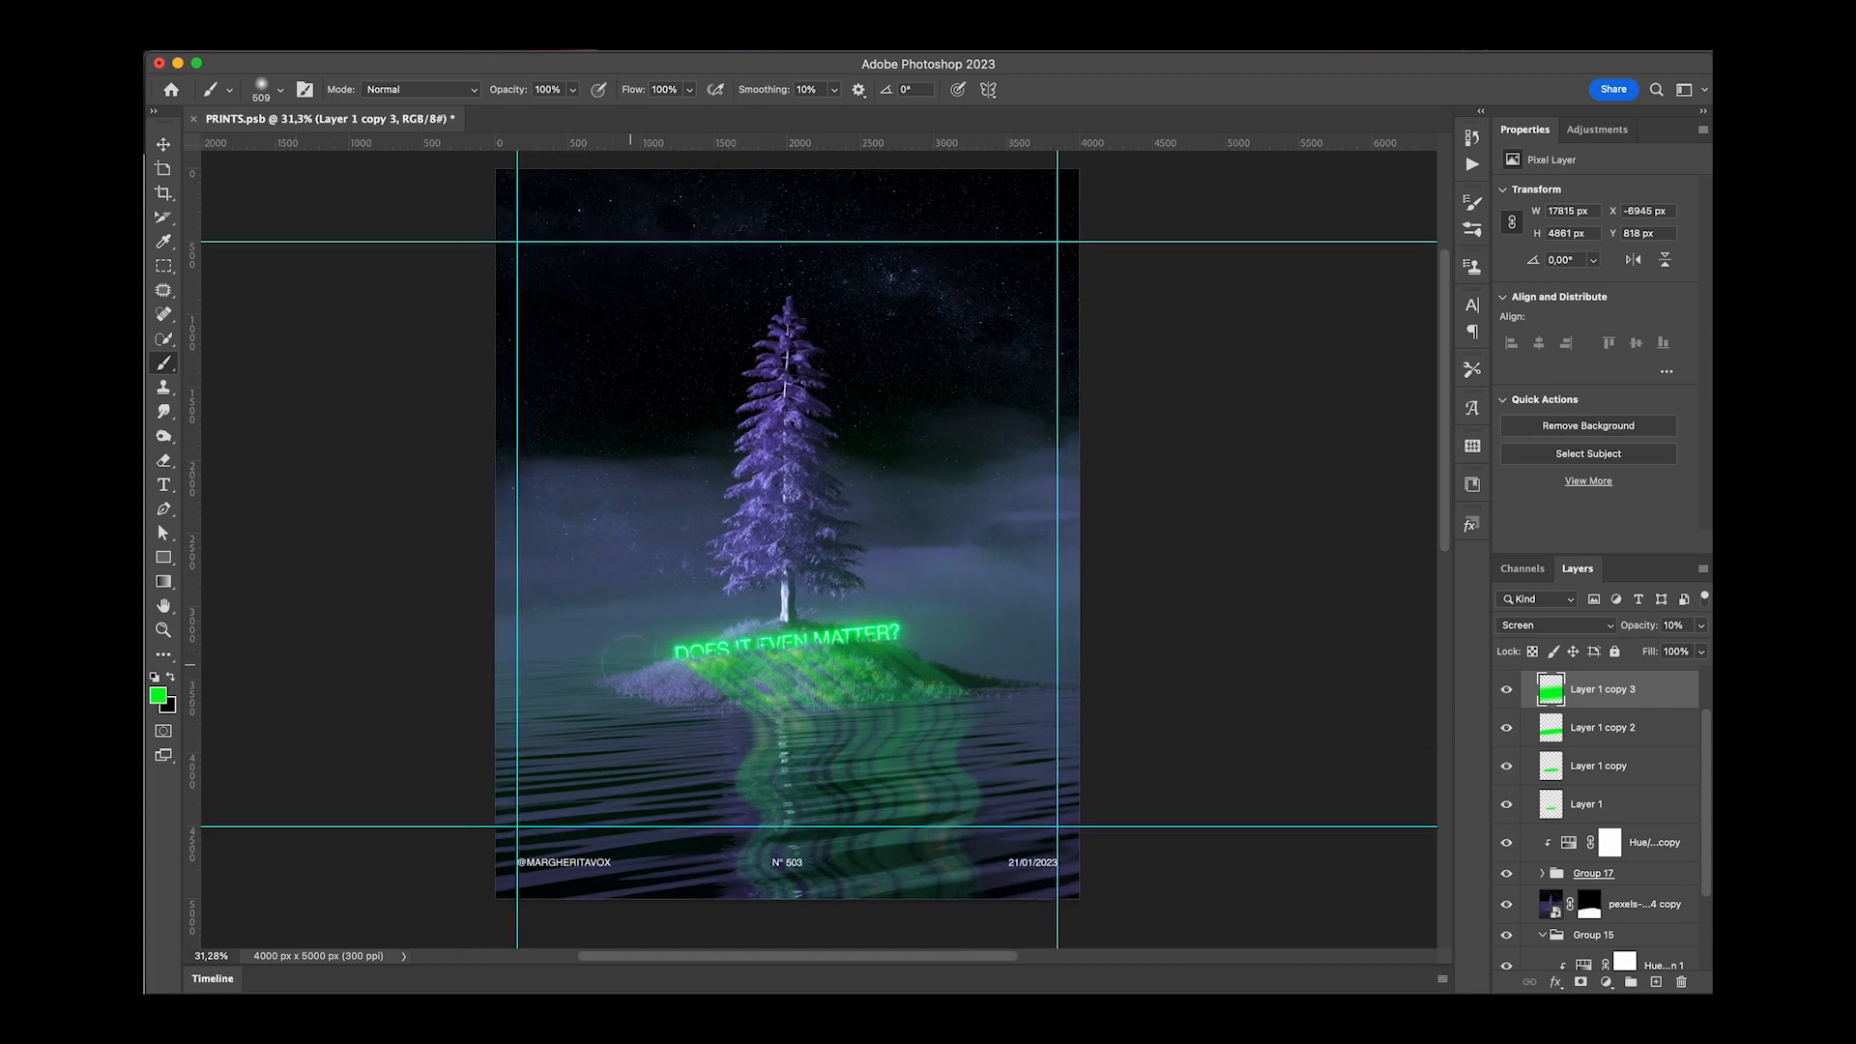
{"action": "key", "text": "v"}
{"action": "scroll", "coordinate": [1622, 799], "scroll_direction": "up", "scroll_amount": 3}
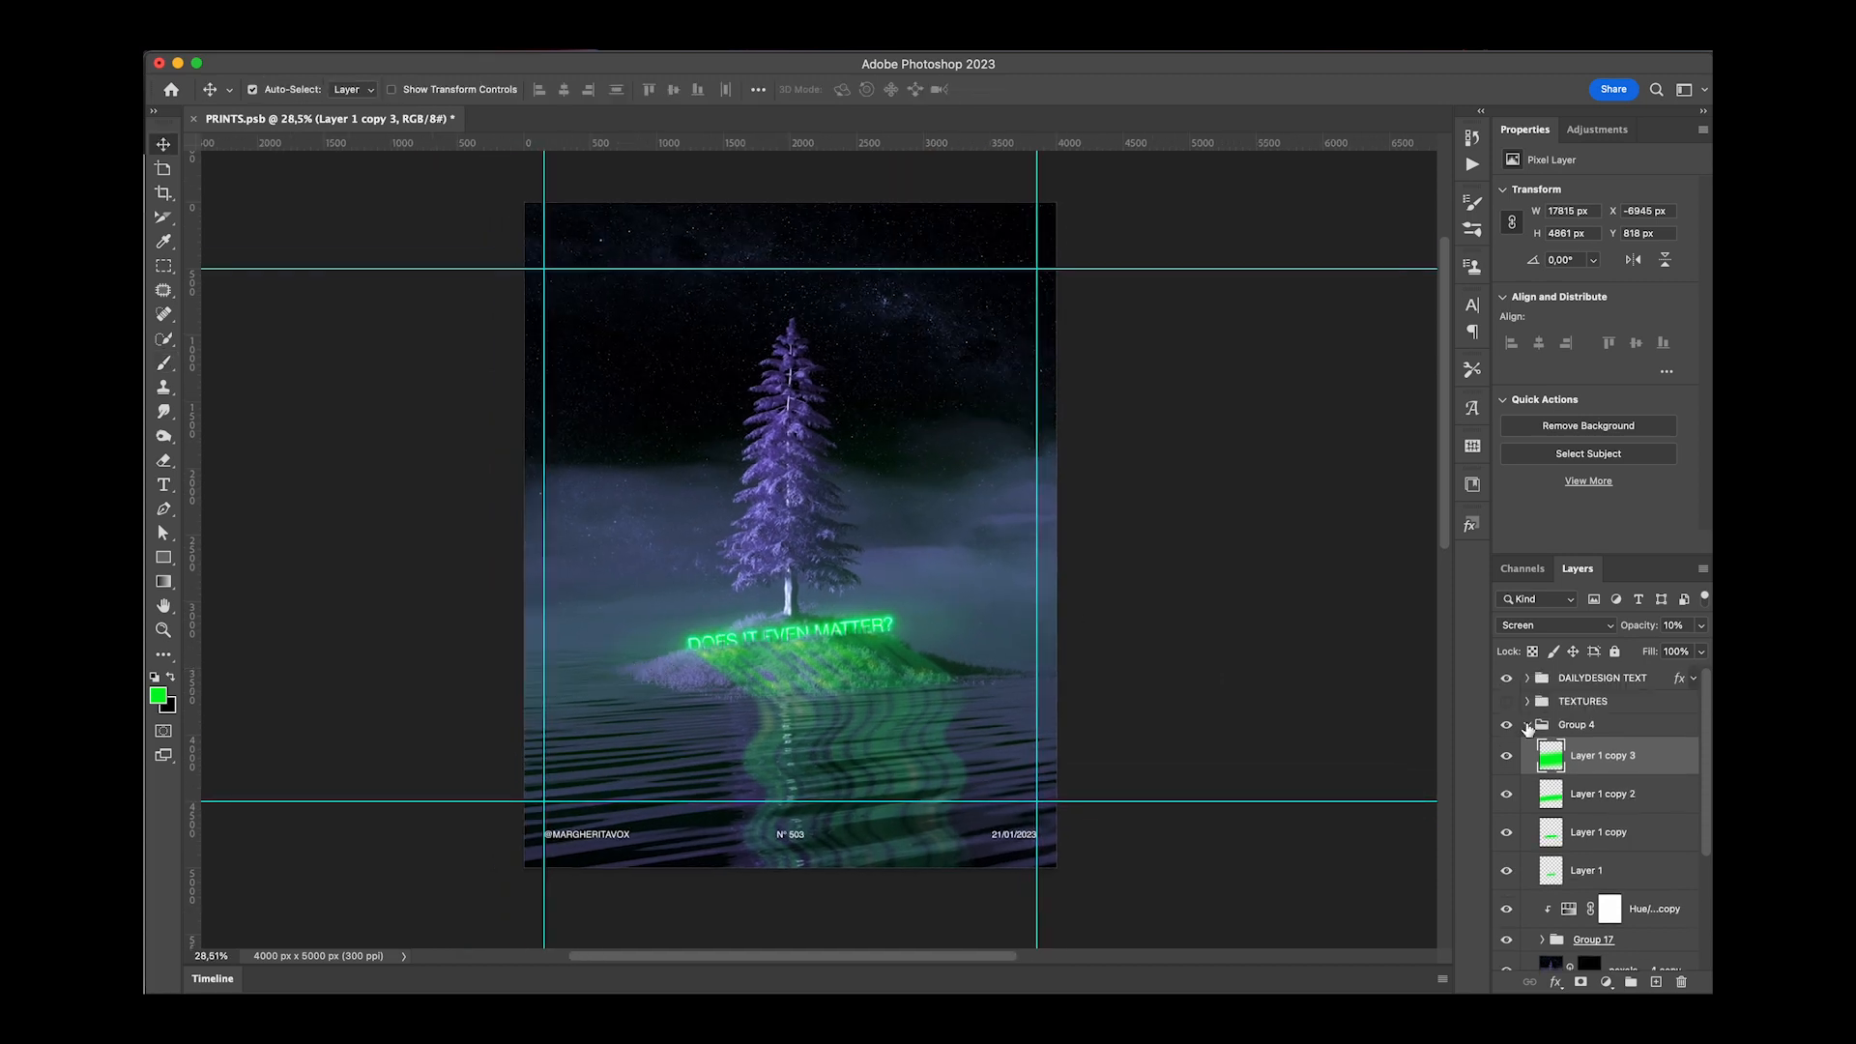
{"action": "left_click", "coordinate": [1528, 727]}
{"action": "left_click", "coordinate": [1507, 702]}
{"action": "left_click", "coordinate": [1528, 701]}
{"action": "left_click", "coordinate": [1634, 763]}
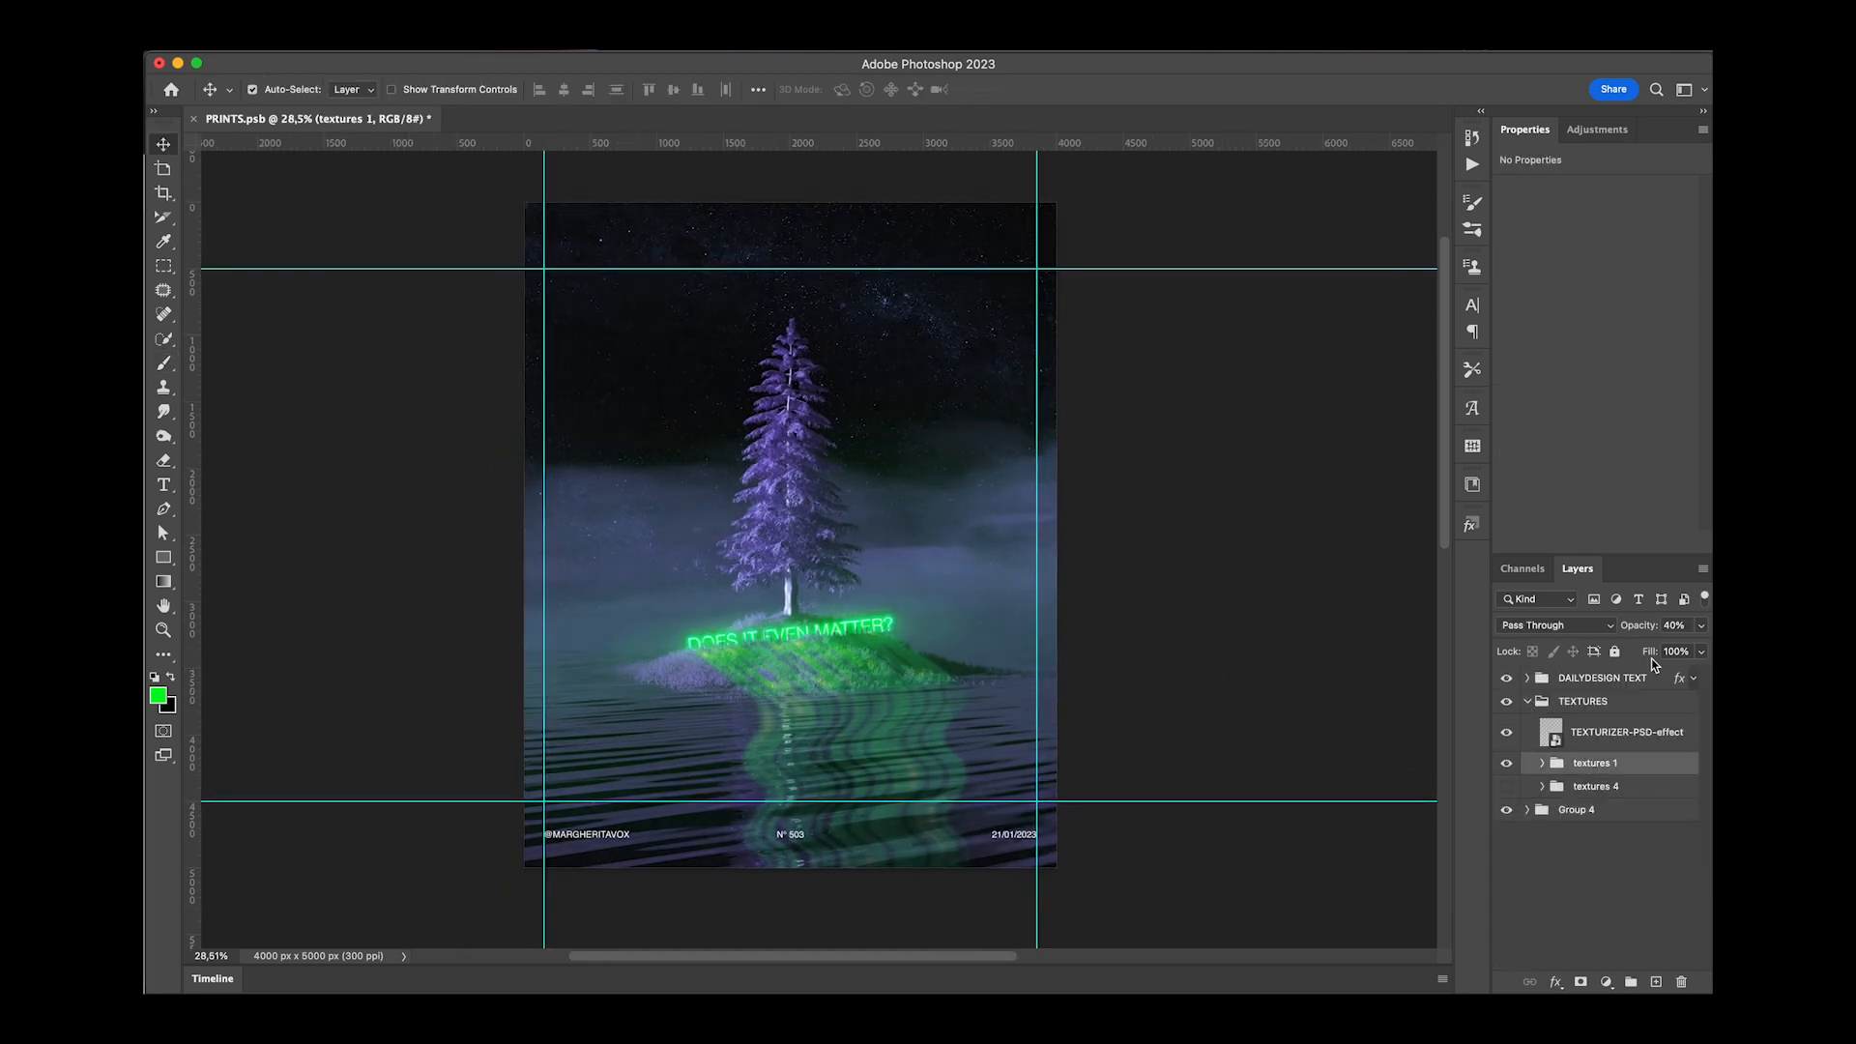
{"action": "left_click_drag", "start_coordinate": [1659, 646], "coordinate": [1702, 648]}
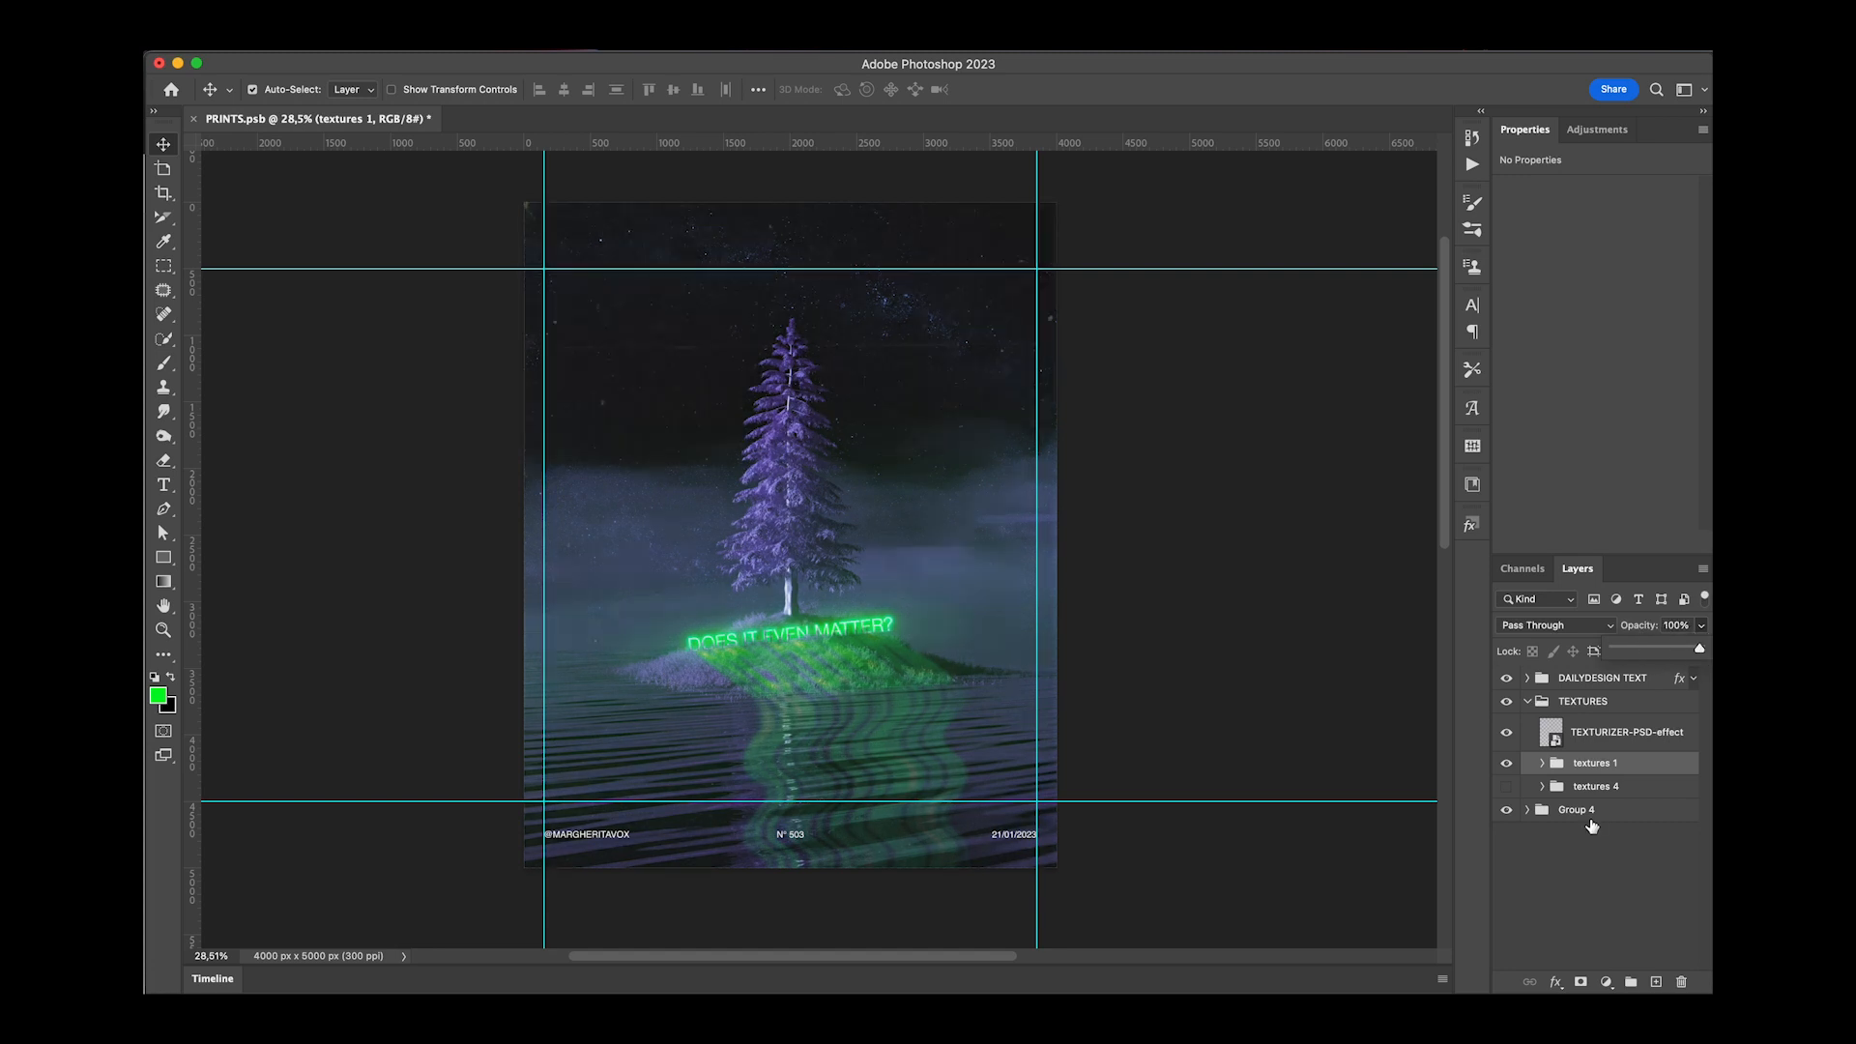
Hide Layer 1 and its three enlarged copies in Group 4.
{"action": "left_click", "coordinate": [1593, 825]}
{"action": "left_click", "coordinate": [1528, 809]}
{"action": "left_click", "coordinate": [1506, 841]}
{"action": "left_click", "coordinate": [1507, 880]}
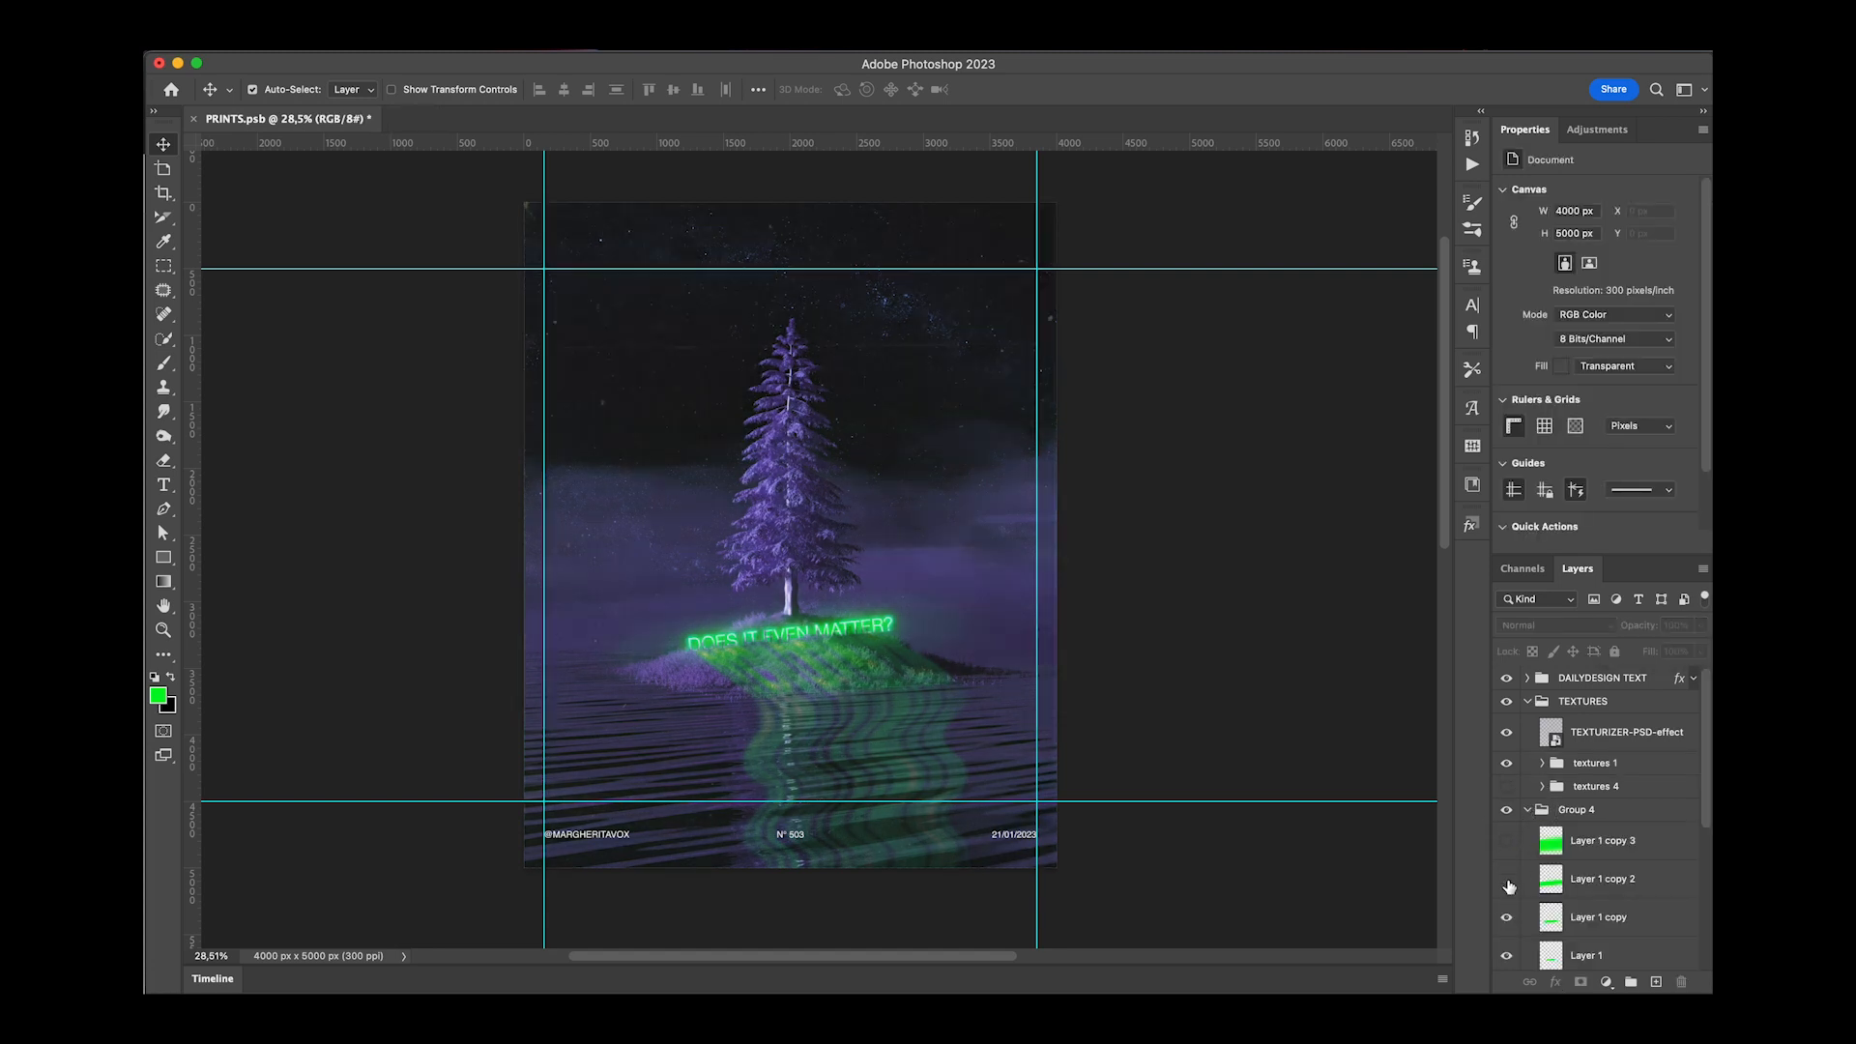
{"action": "scroll", "coordinate": [1547, 885], "scroll_direction": "down", "scroll_amount": 2}
{"action": "left_click", "coordinate": [1506, 845]}
{"action": "left_click", "coordinate": [1506, 881]}
{"action": "scroll", "coordinate": [1621, 878], "scroll_direction": "down", "scroll_amount": 3}
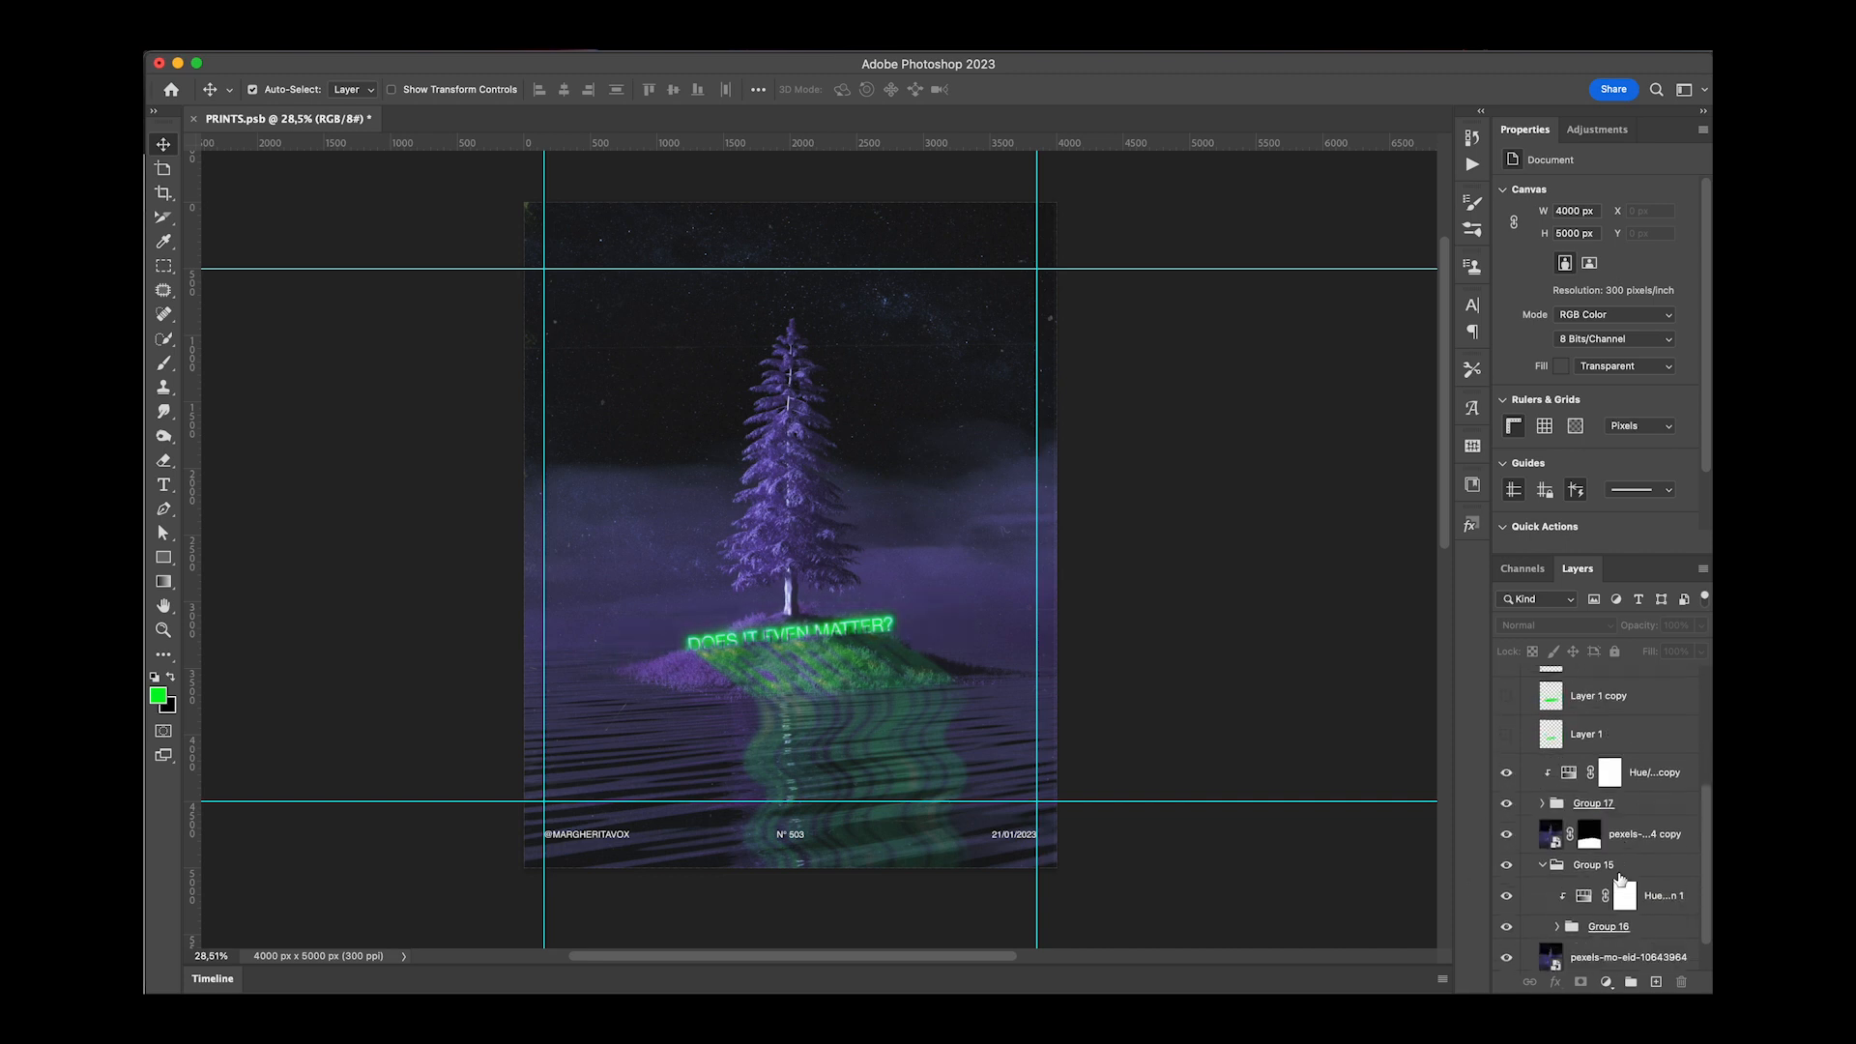
Set the saturation to +100 in the Hue/Saturation adjustments clipped to Group 16 and Group 17.
{"action": "left_click", "coordinate": [1634, 894]}
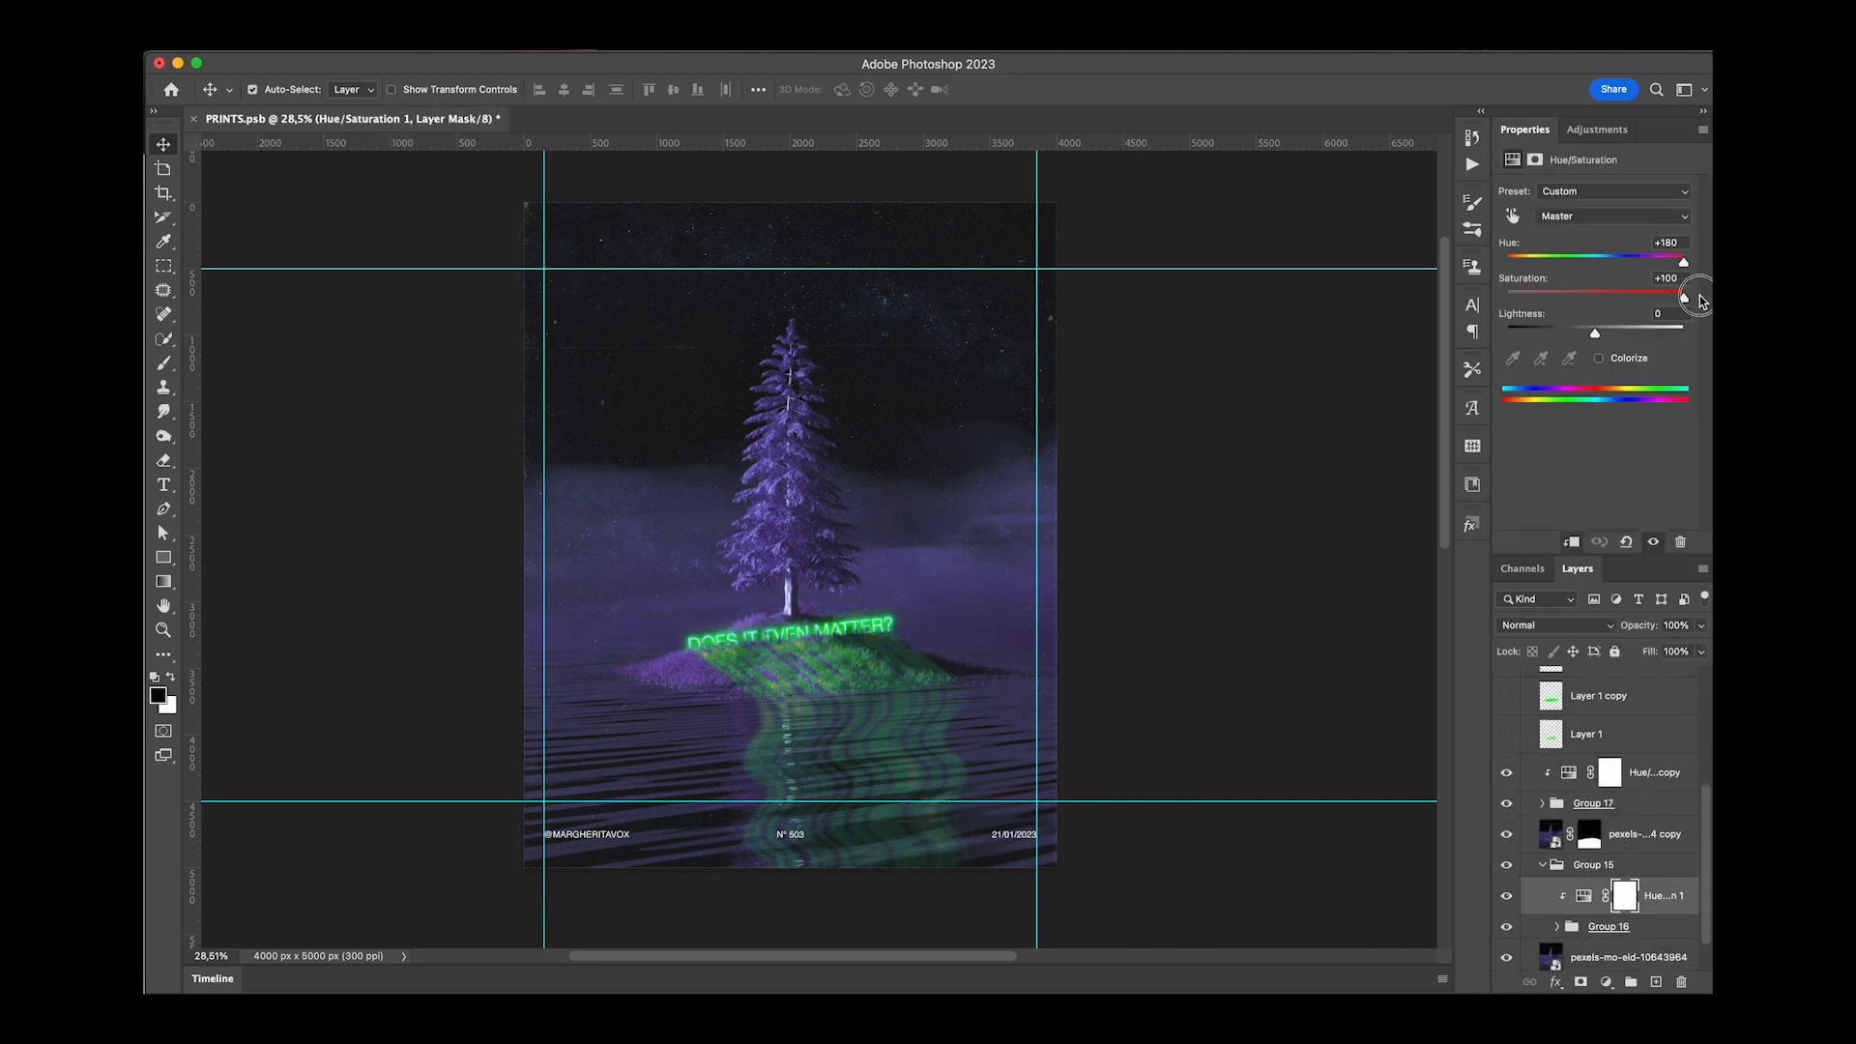
{"action": "left_click", "coordinate": [1653, 775]}
{"action": "left_click_drag", "start_coordinate": [1595, 298], "coordinate": [1709, 306]}
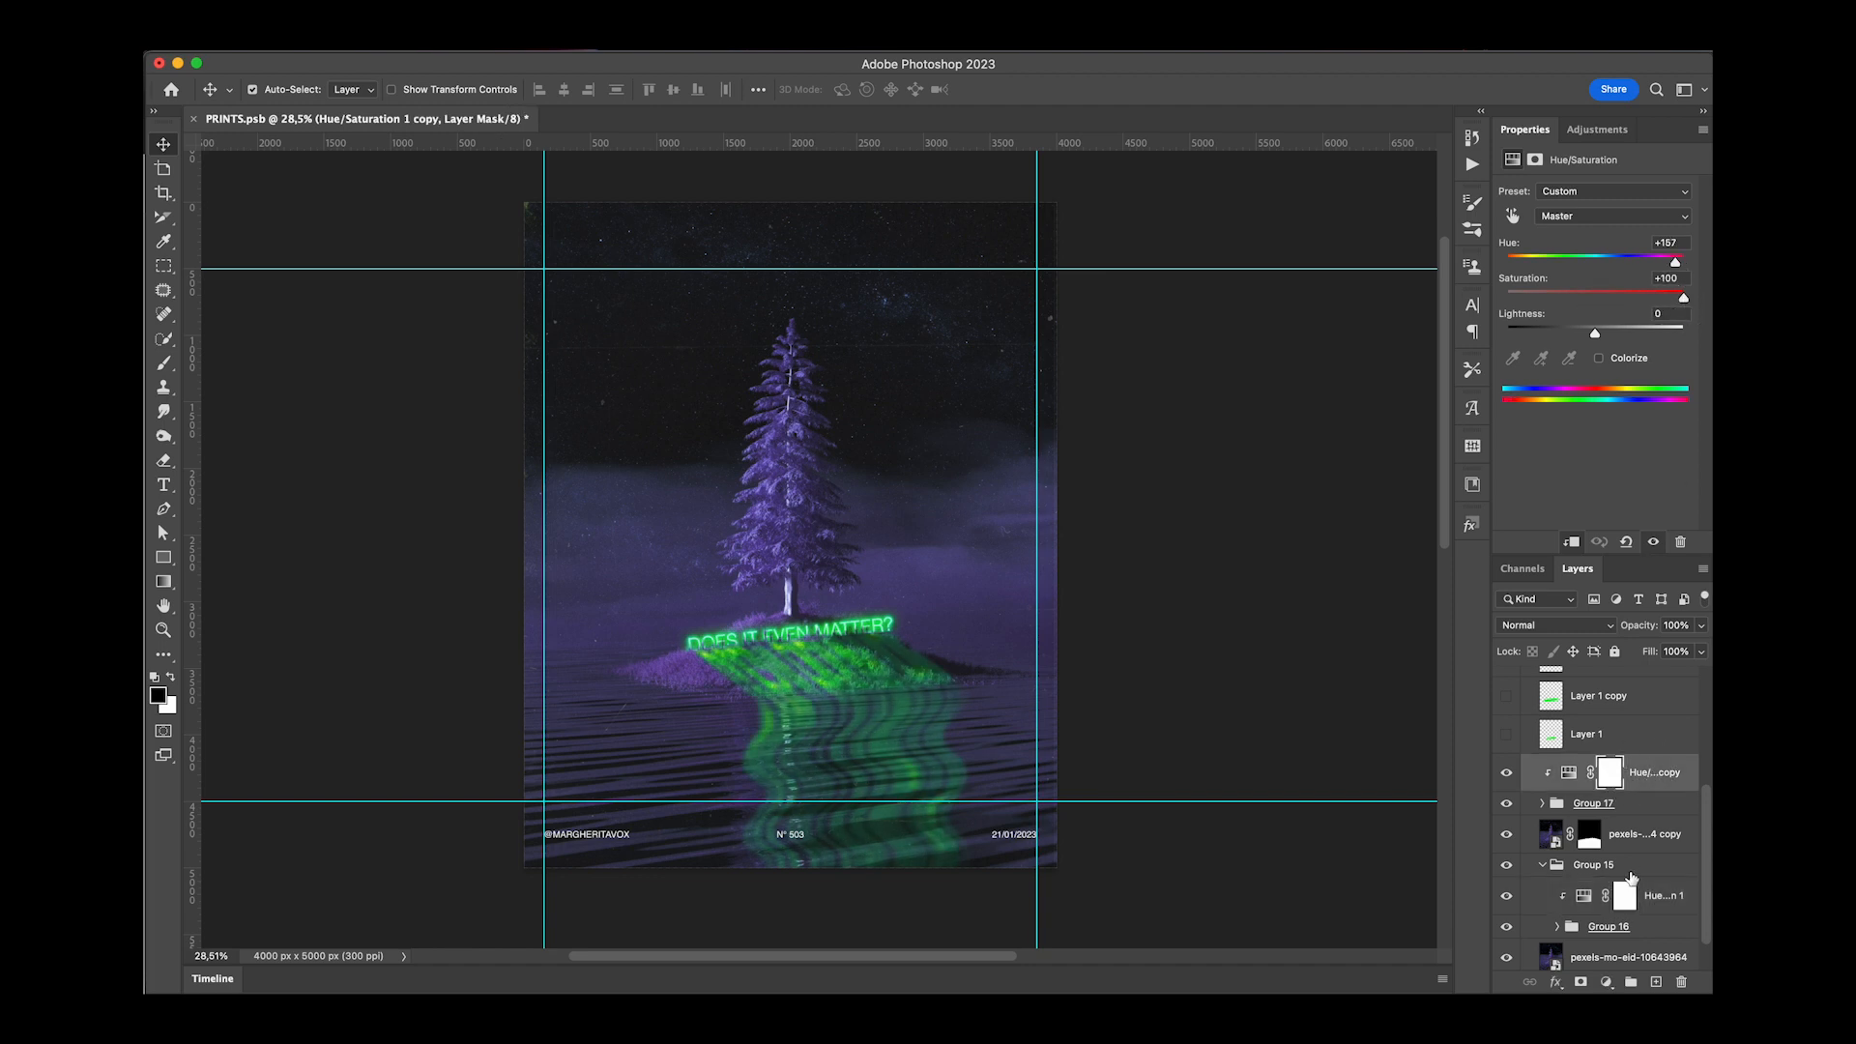
{"action": "scroll", "coordinate": [1632, 878], "scroll_direction": "down", "scroll_amount": 2}
{"action": "left_click", "coordinate": [1647, 886]}
{"action": "key", "text": "super+j"}
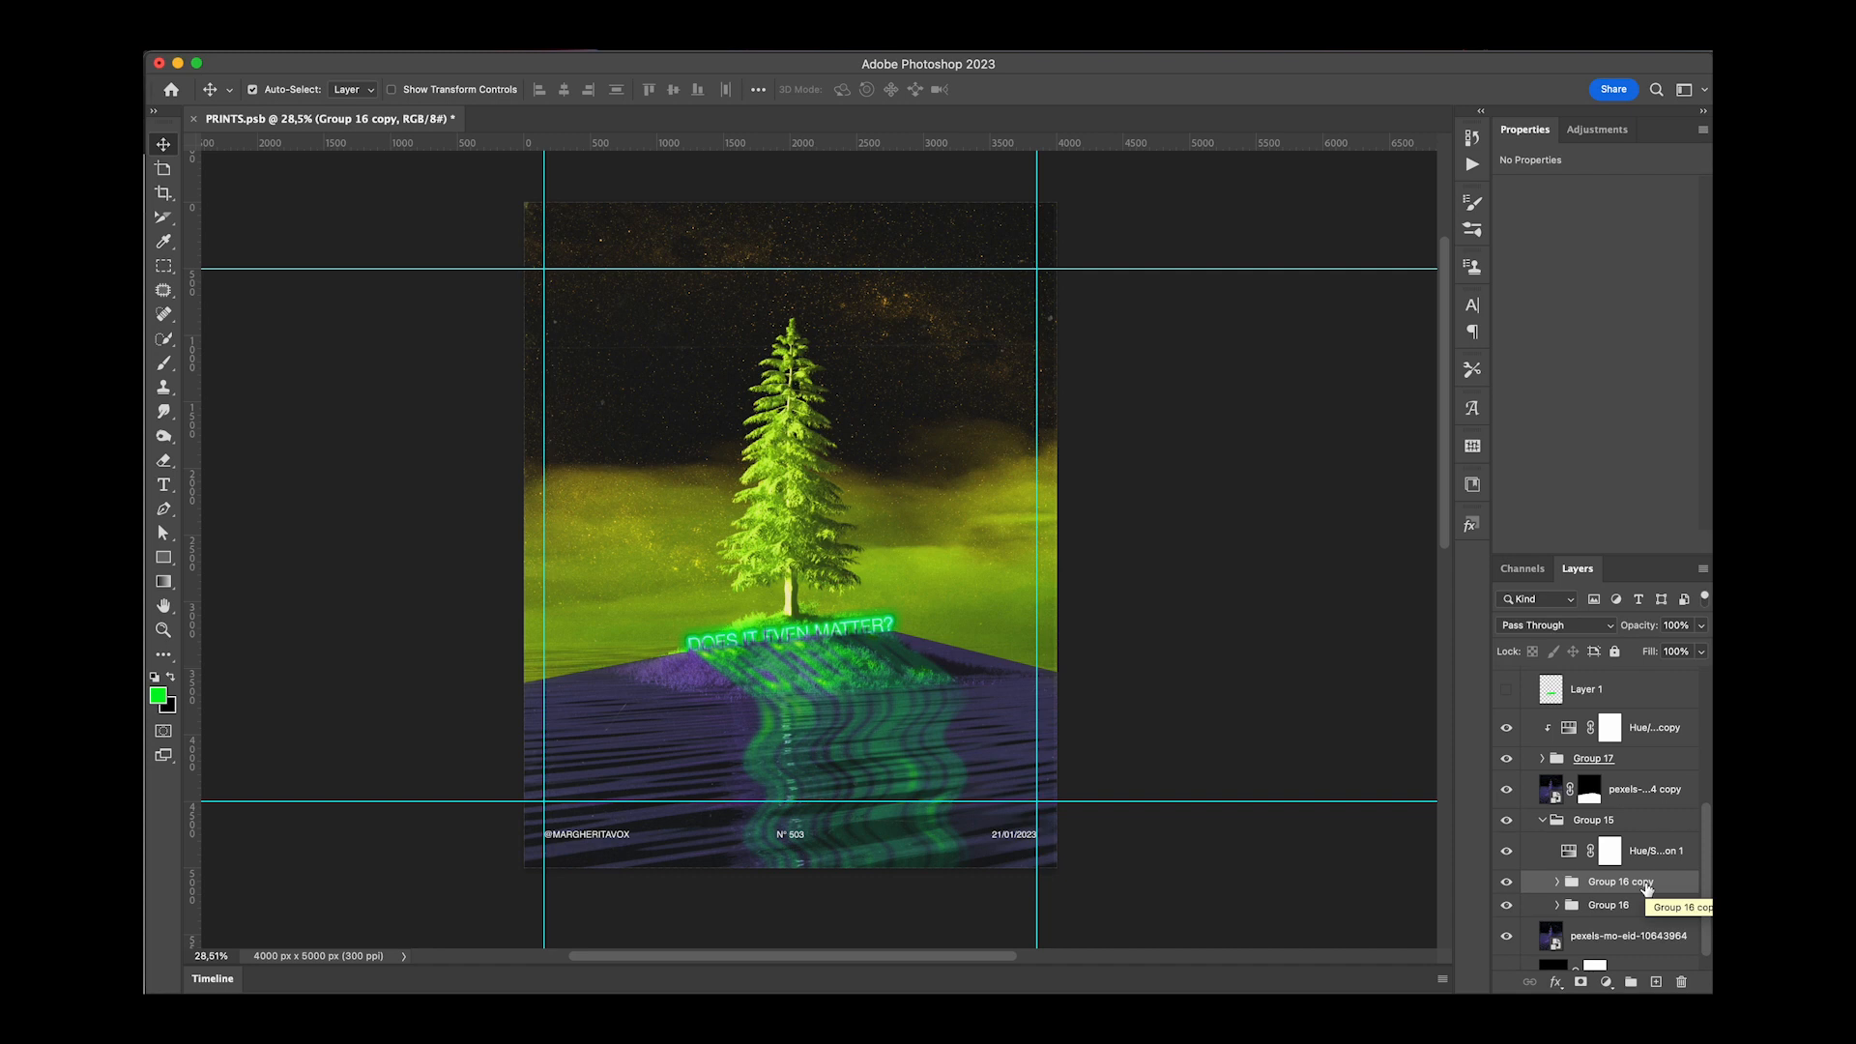
{"action": "key", "text": "super+z"}
Duplicate the lowest DOES IT EVEN MATTER? text layer inside Group 16.
{"action": "left_click", "coordinate": [1558, 883]}
{"action": "scroll", "coordinate": [1612, 901], "scroll_direction": "down", "scroll_amount": 4}
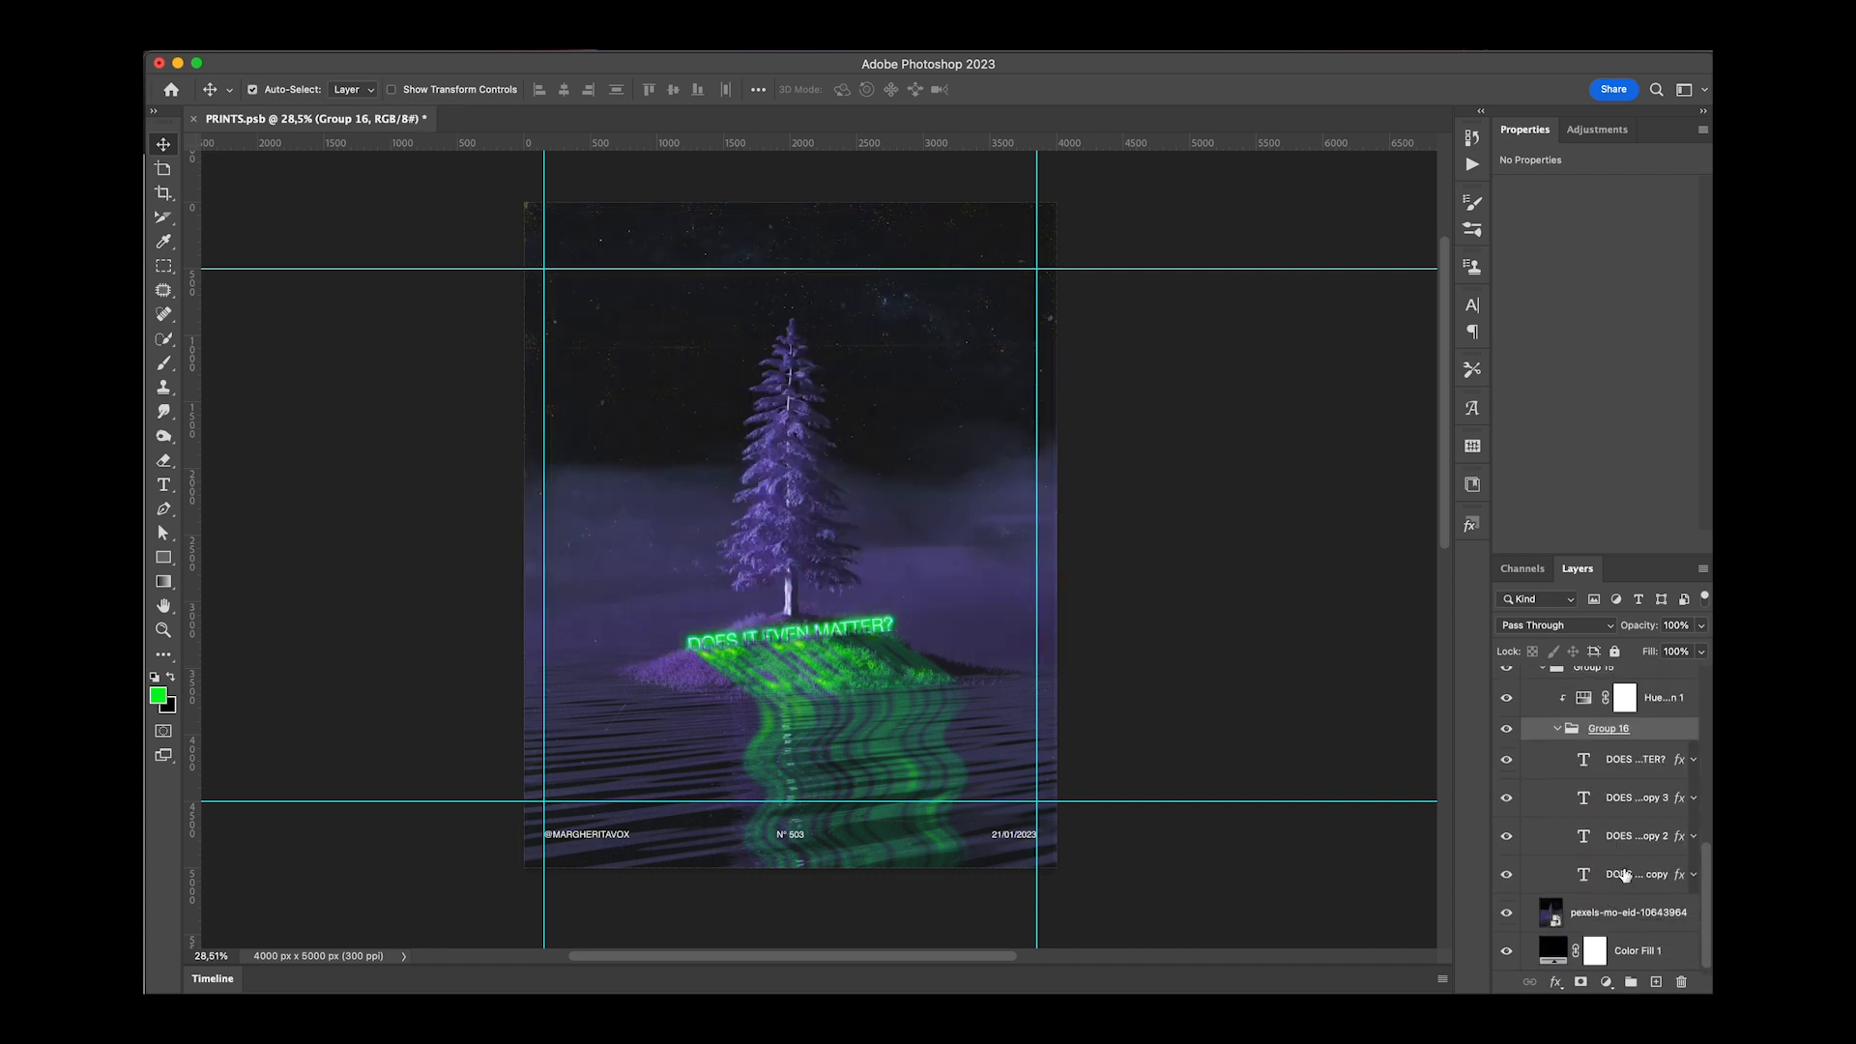
{"action": "left_click", "coordinate": [1626, 875]}
{"action": "key", "text": "super+j"}
Widen the duplicated text layer's Outer Glow to a spread of 22% and a size of 150 px.
{"action": "left_click", "coordinate": [1695, 878]}
{"action": "double_click", "coordinate": [1636, 918]}
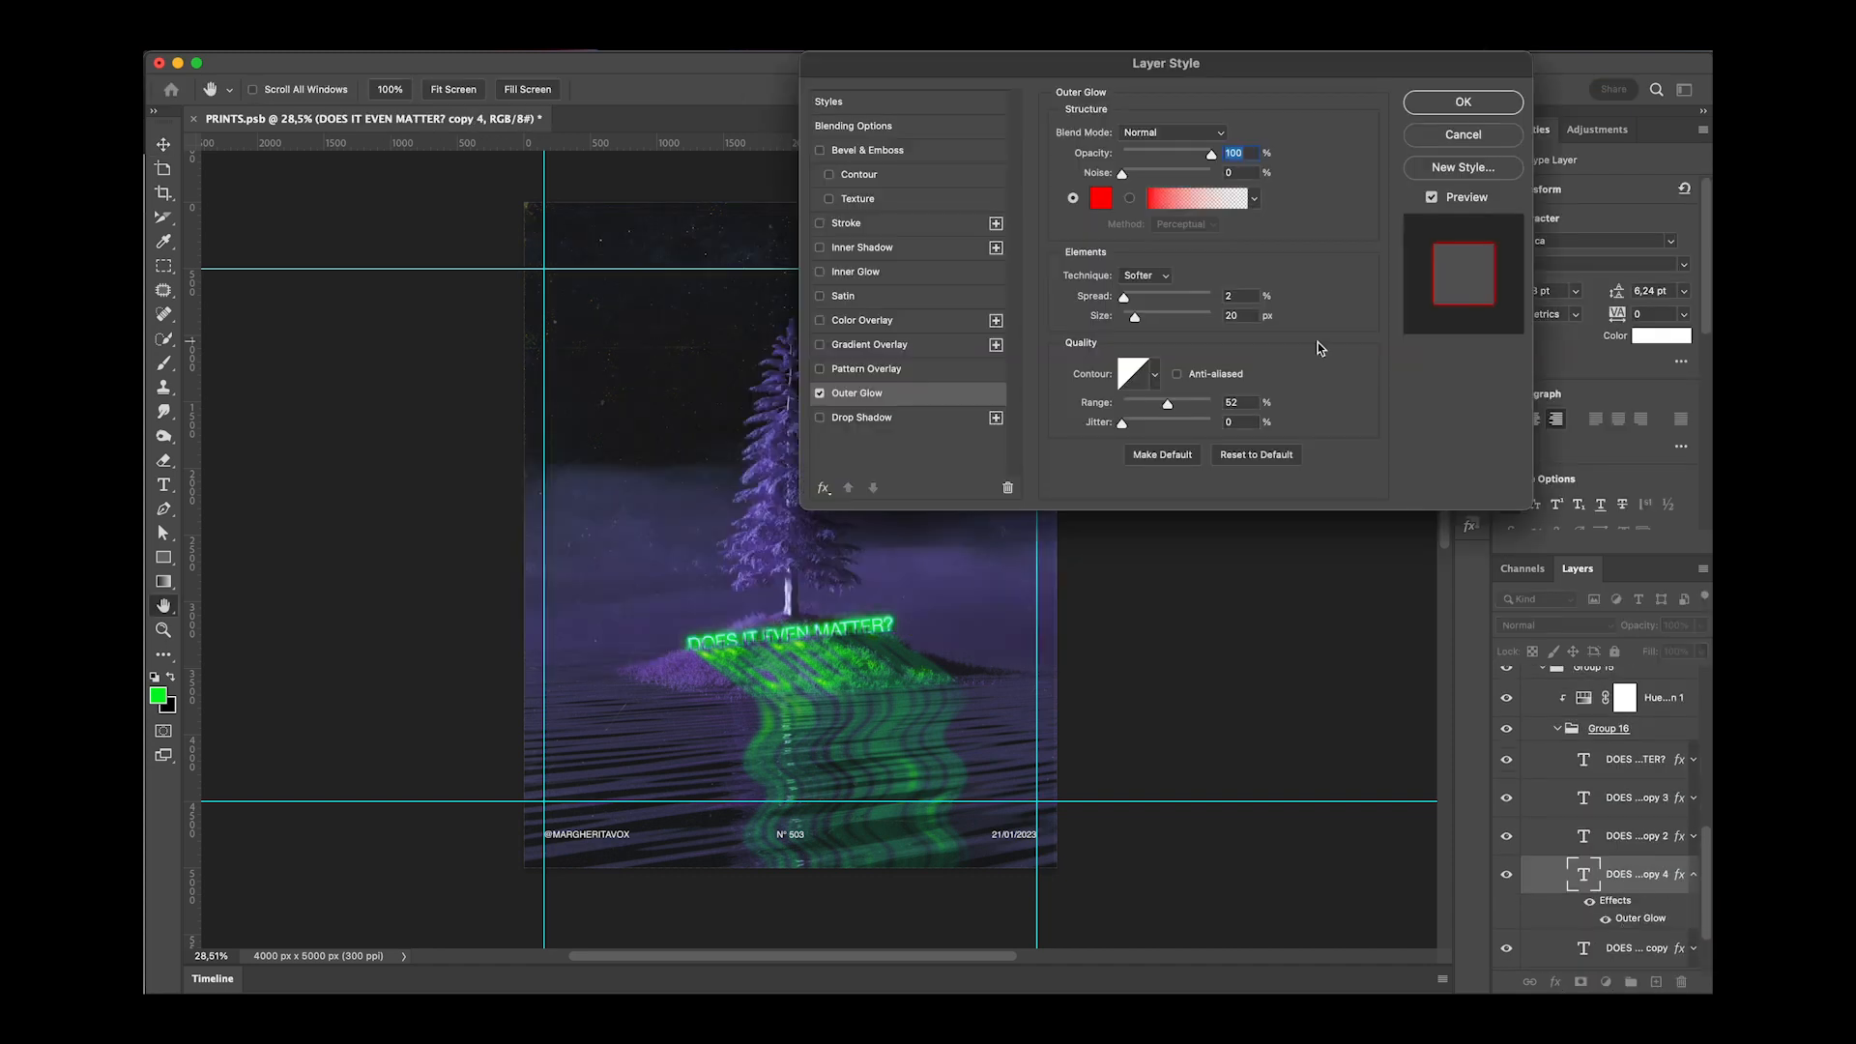
{"action": "mouse_move", "coordinate": [1141, 322]}
{"action": "left_mouse_down"}
{"action": "mouse_move", "coordinate": [1211, 319]}
{"action": "mouse_move", "coordinate": [1143, 300]}
{"action": "left_mouse_up"}
{"action": "left_click", "coordinate": [1199, 319]}
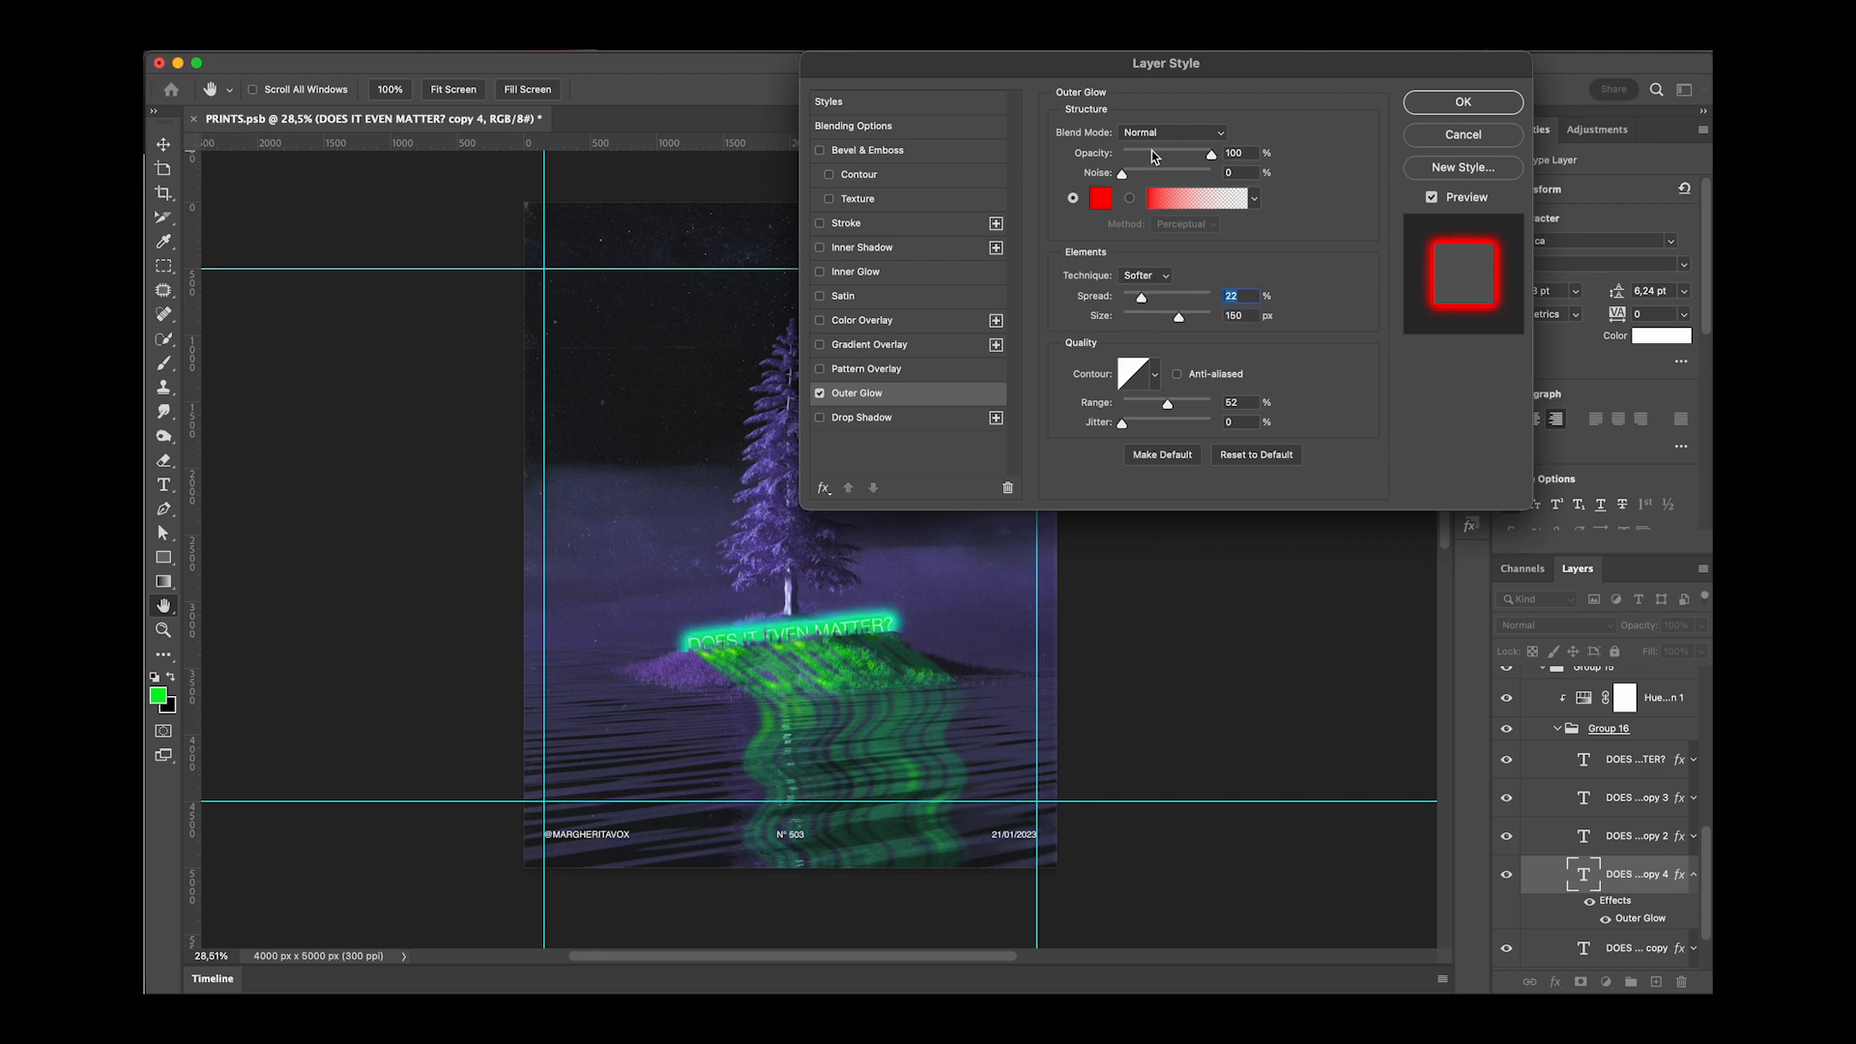
{"action": "left_click", "coordinate": [1441, 109]}
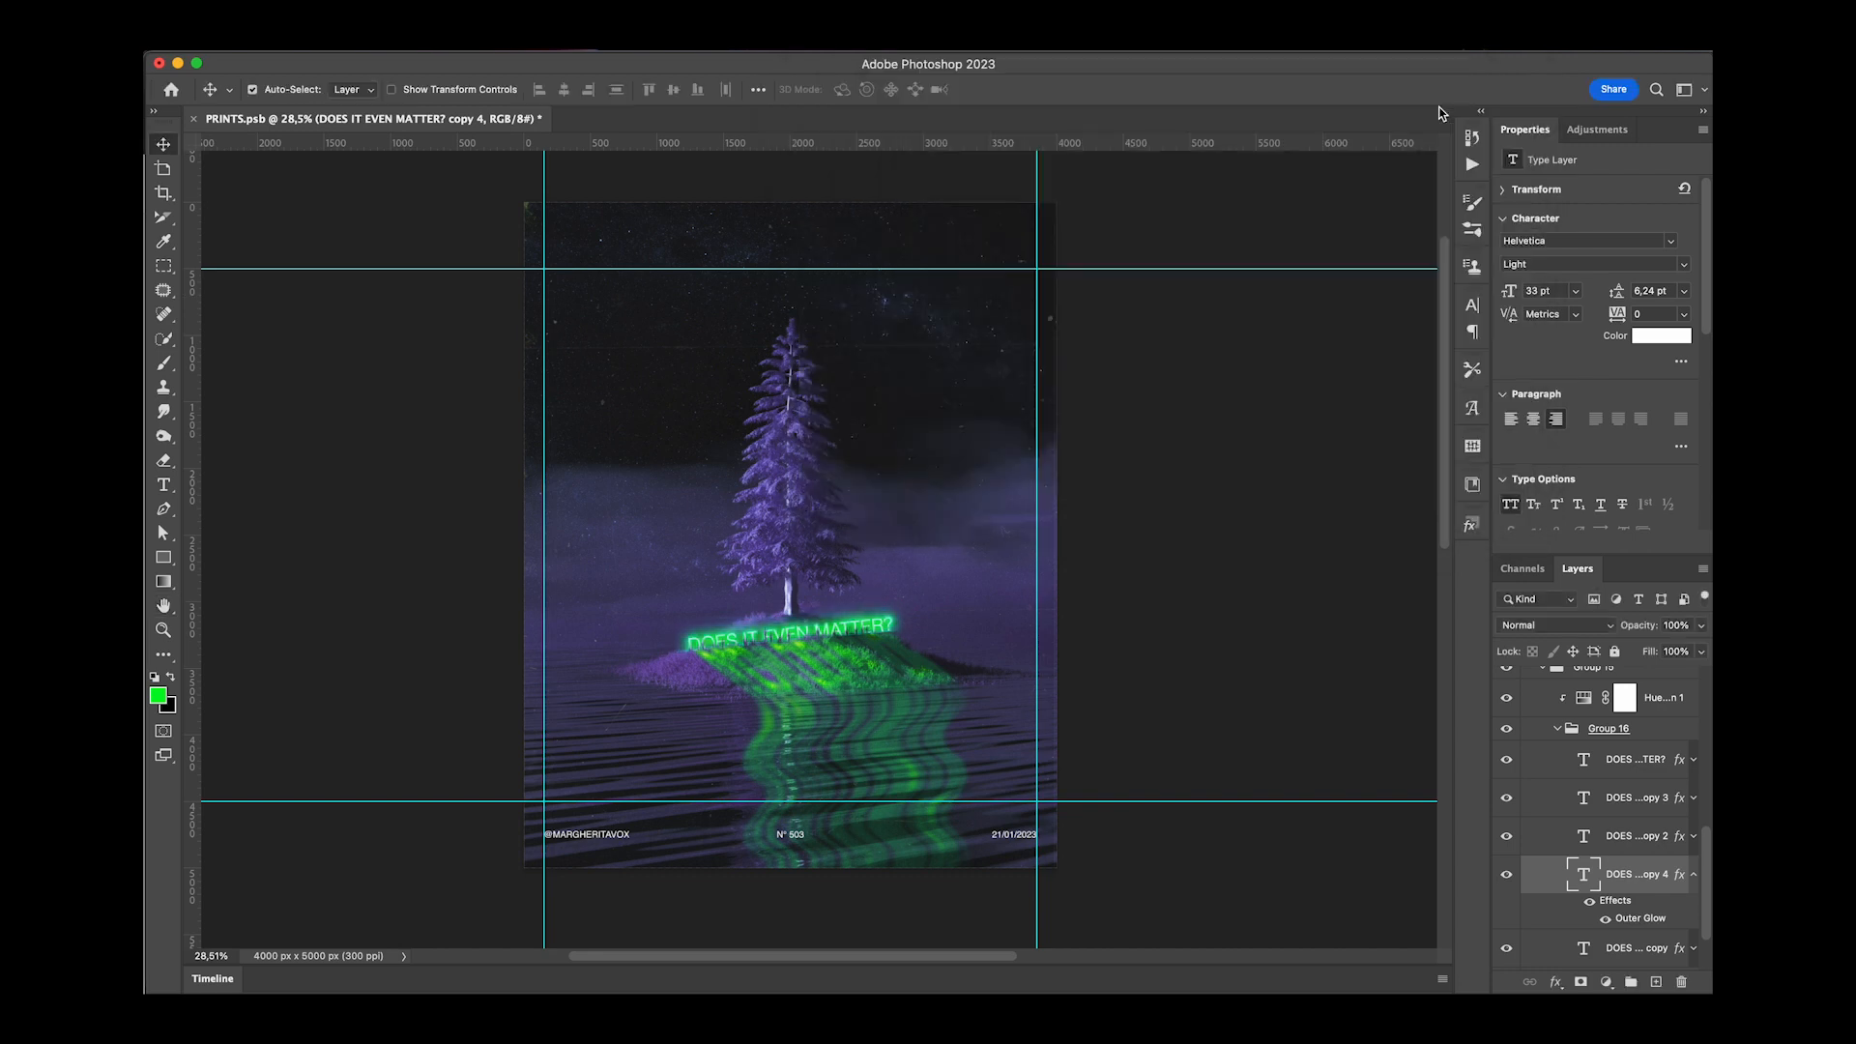
Adjust the opacity and size of the Inner Glow on the uppermost text layer in Group 16.
{"action": "left_click", "coordinate": [1693, 760]}
{"action": "left_click_drag", "start_coordinate": [1644, 804], "coordinate": [1682, 983]}
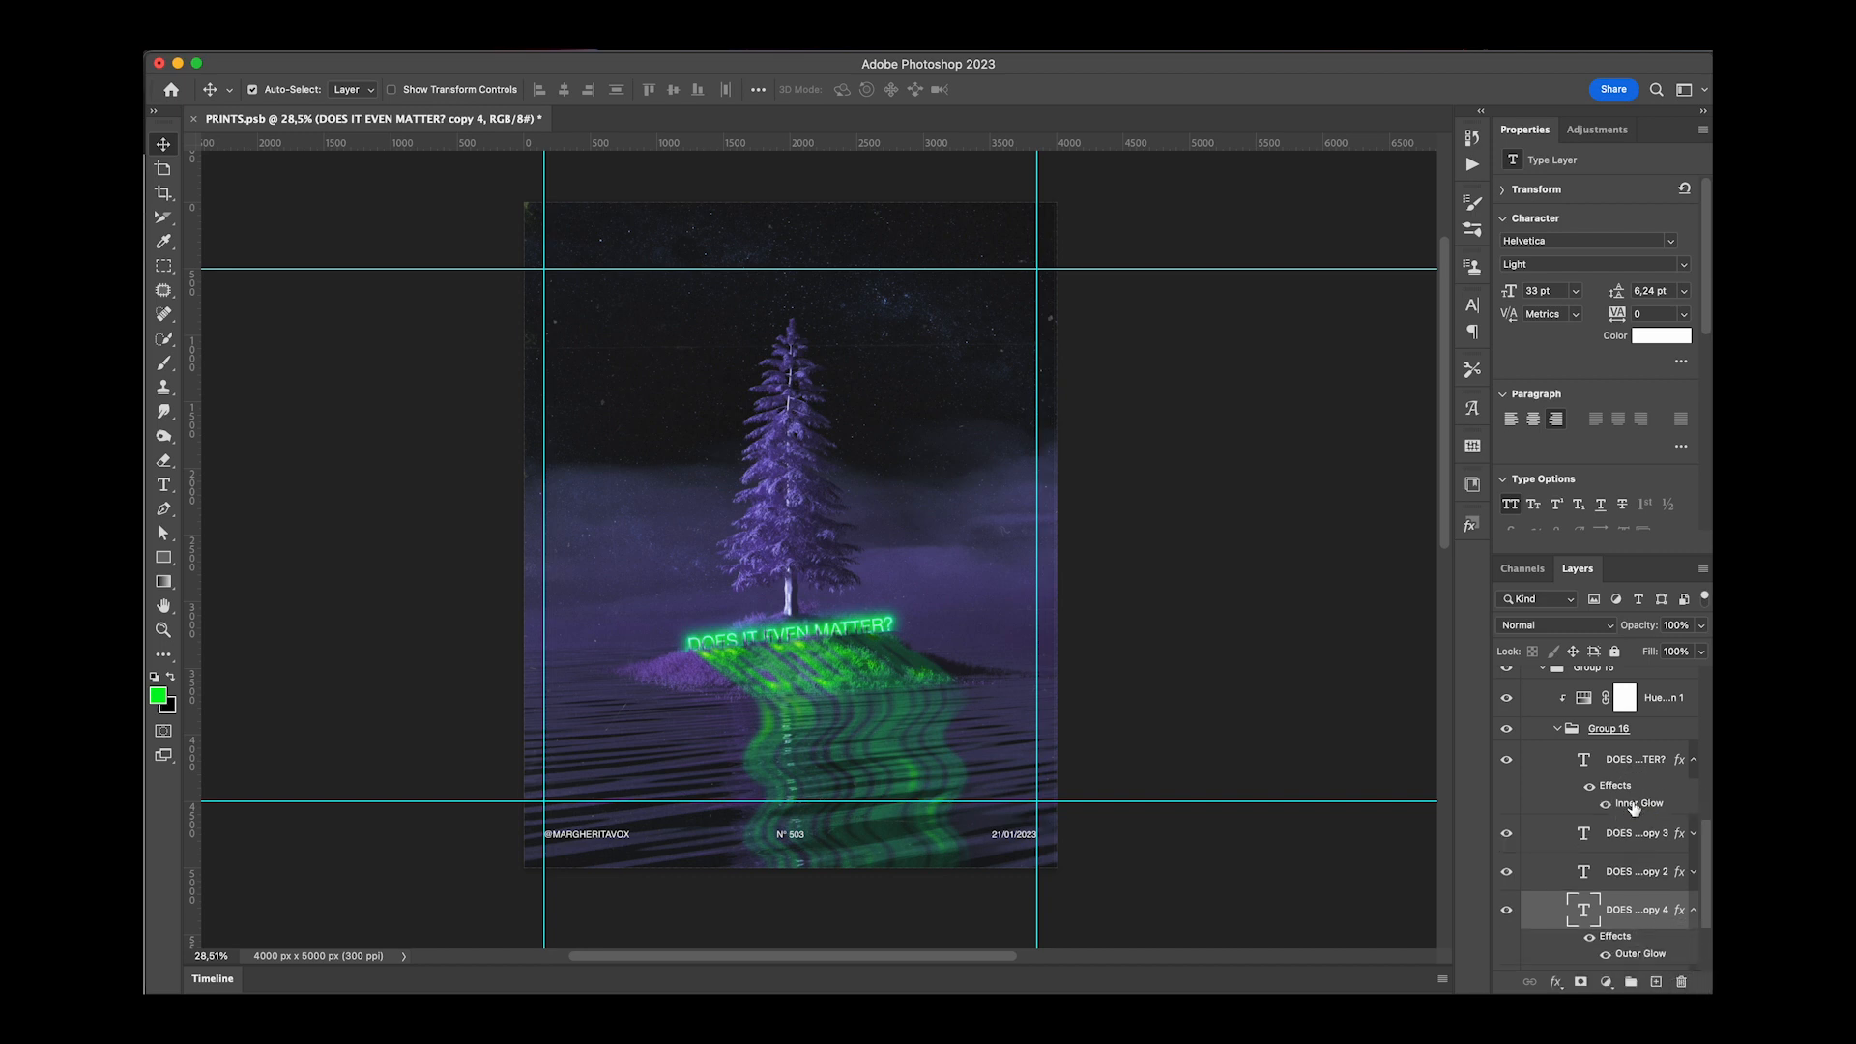
{"action": "double_click", "coordinate": [1636, 804]}
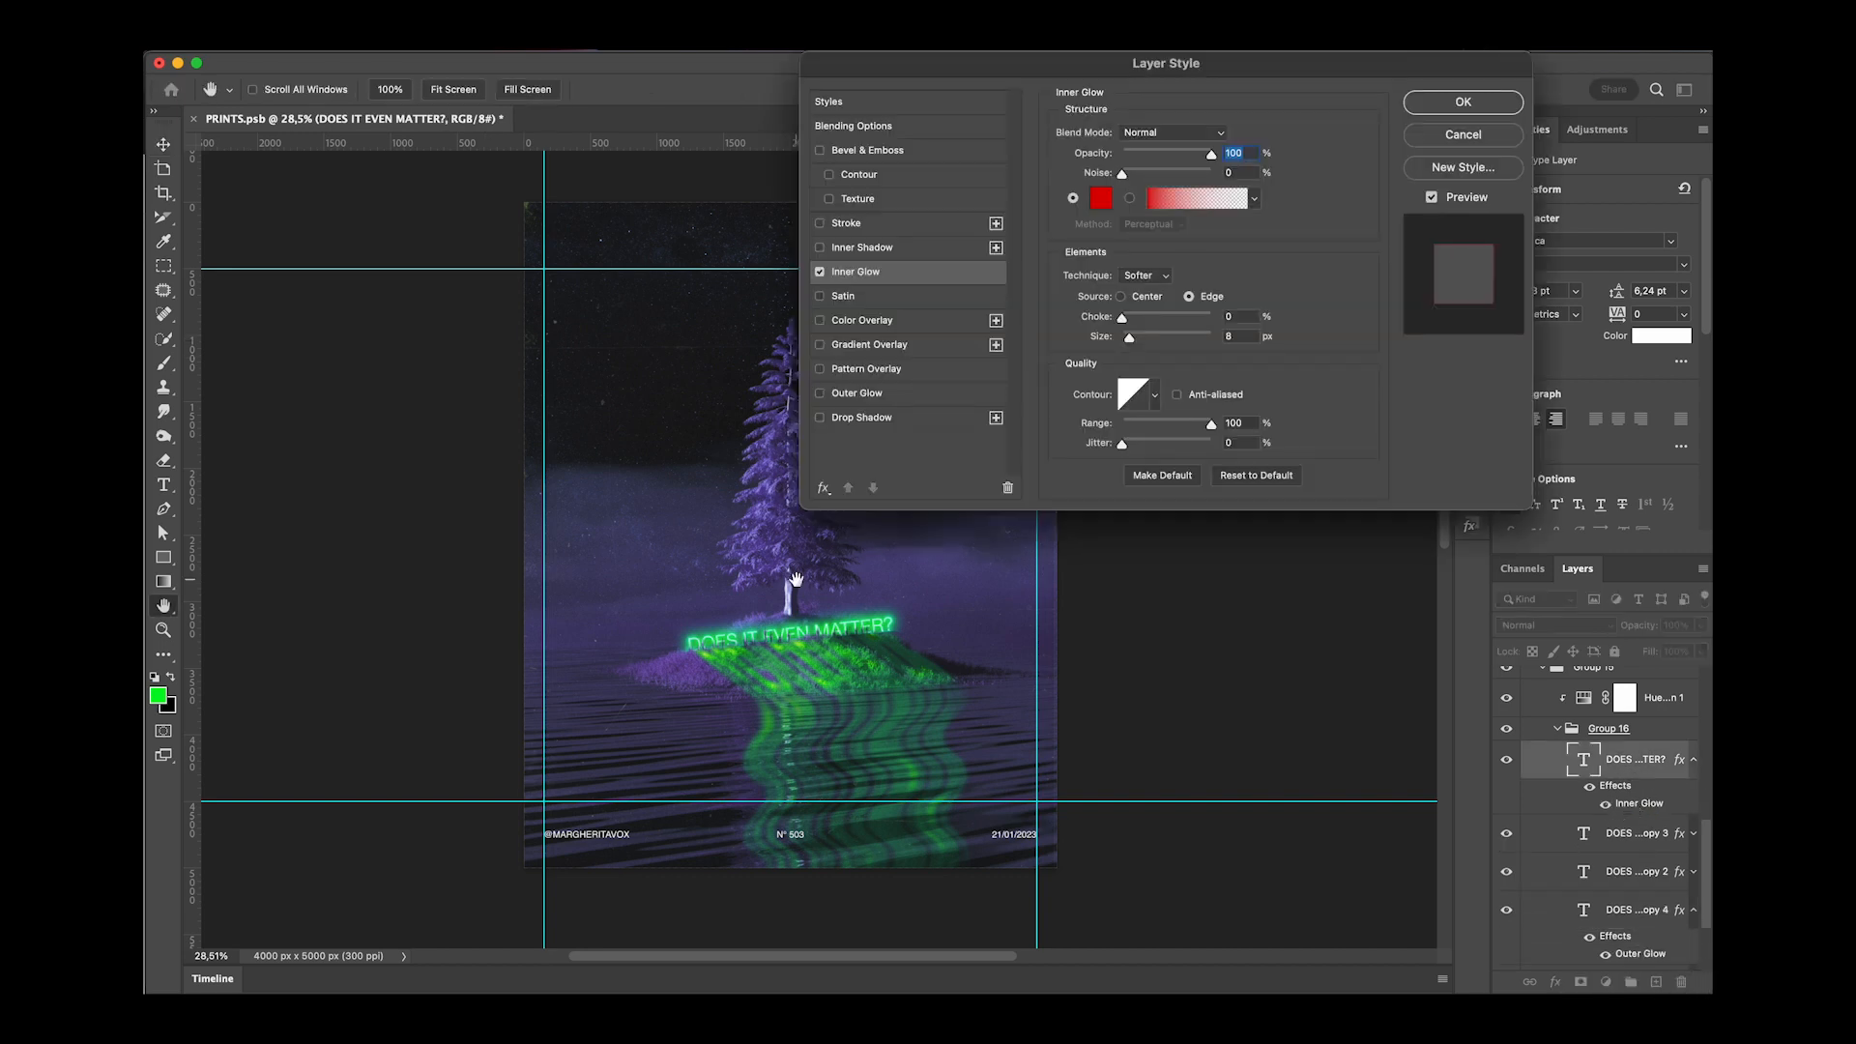
{"action": "left_click_drag", "start_coordinate": [1212, 154], "coordinate": [1171, 156]}
{"action": "left_click", "coordinate": [1233, 342]}
{"action": "key", "text": "Up"}
{"action": "key", "text": "Return"}
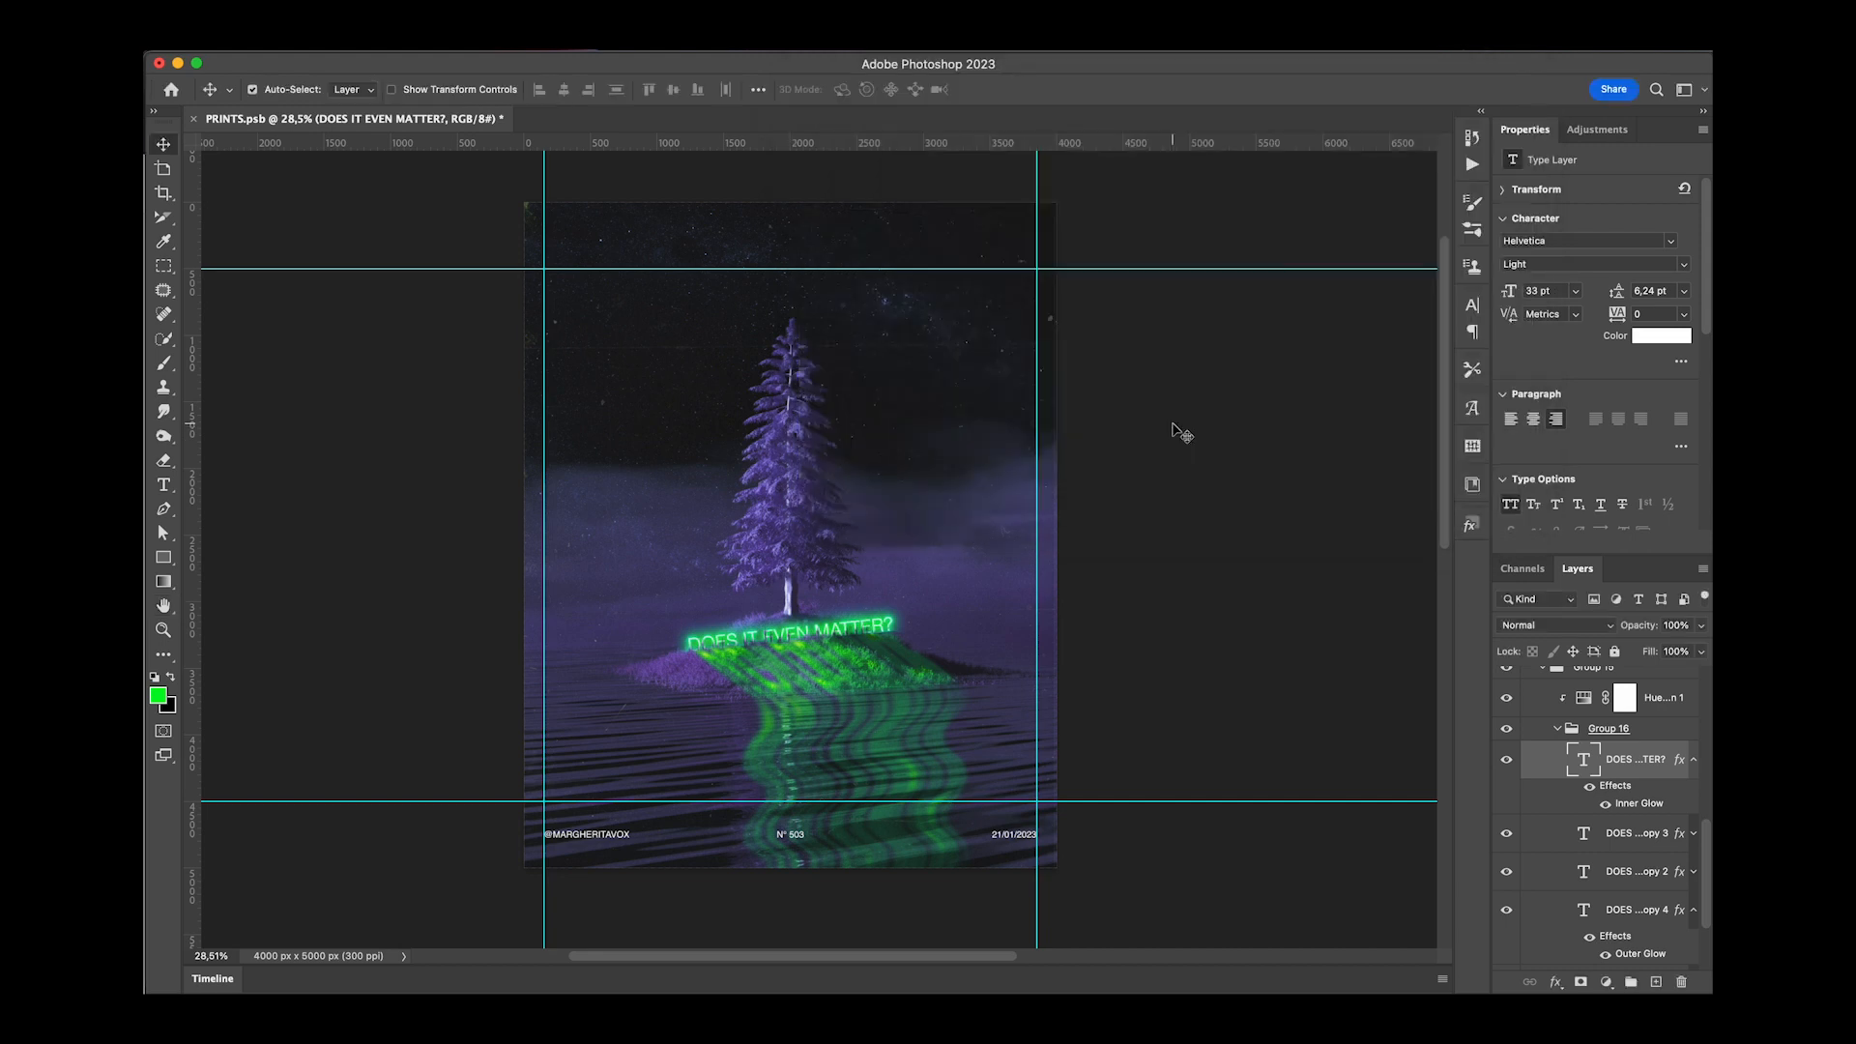
{"action": "left_click", "coordinate": [1558, 732]}
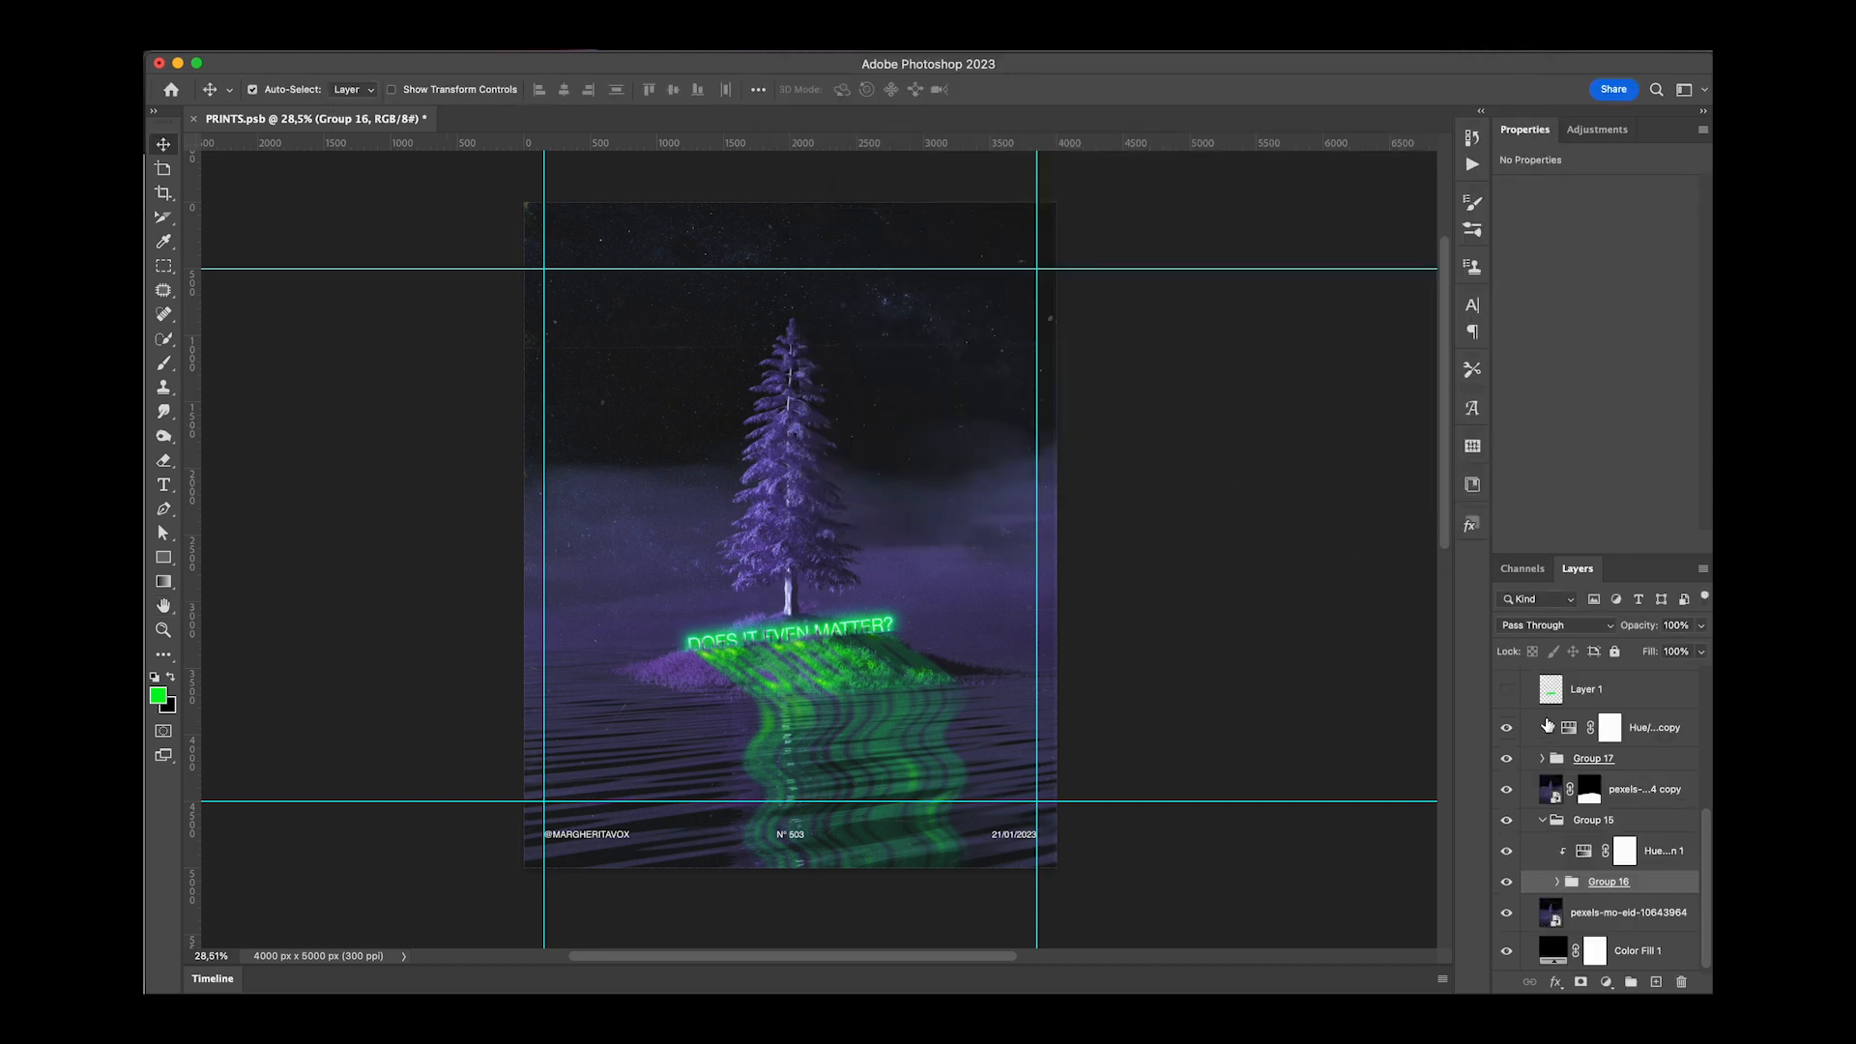
Show Layer 1 again and preview each of its three enlarged copies on and off.
{"action": "scroll", "coordinate": [1549, 788], "scroll_direction": "up", "scroll_amount": 3}
{"action": "left_click", "coordinate": [1507, 861]}
{"action": "left_click", "coordinate": [1506, 825]}
{"action": "left_click", "coordinate": [1507, 825]}
{"action": "left_click", "coordinate": [1511, 786]}
{"action": "left_click", "coordinate": [1511, 786]}
{"action": "left_click", "coordinate": [1508, 748]}
{"action": "left_click", "coordinate": [1509, 750]}
Delete the three enlarged copies of Layer 1.
{"action": "left_click", "coordinate": [1580, 758]}
{"action": "left_click", "coordinate": [1585, 822], "text": "shift"}
{"action": "key", "text": "Delete"}
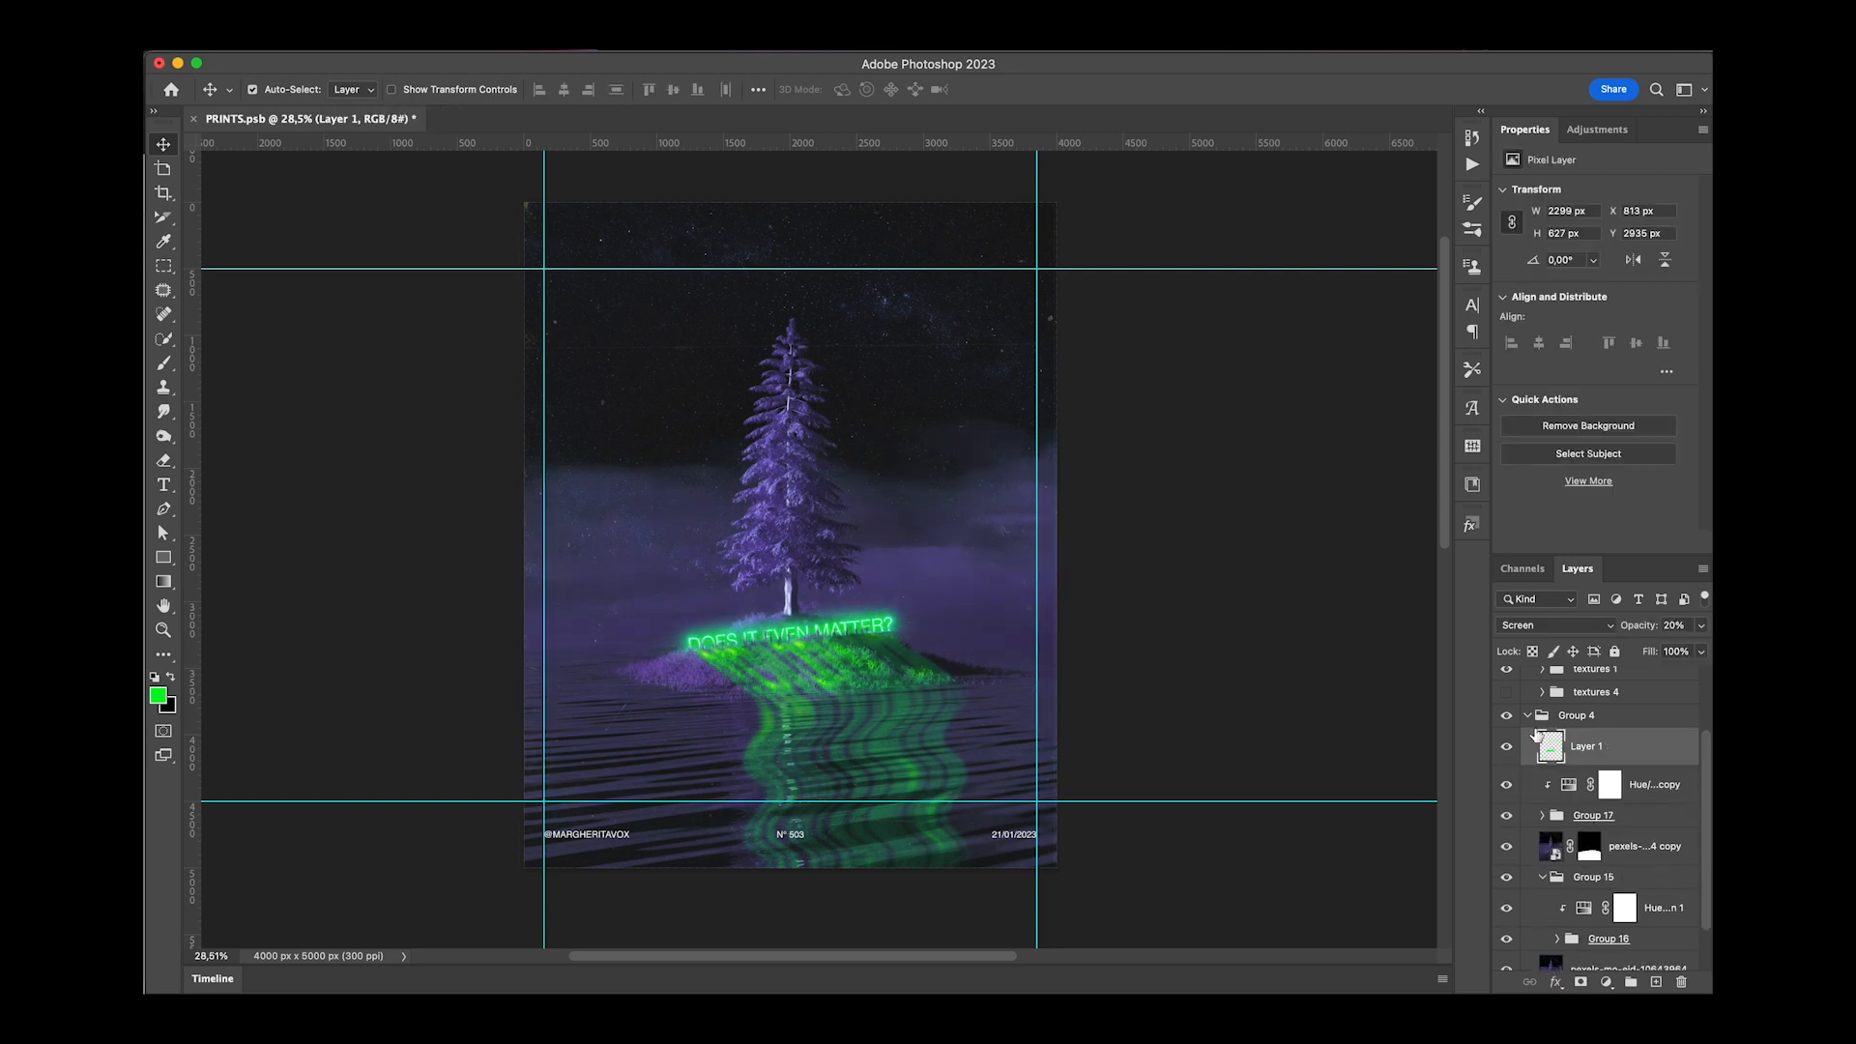
Duplicate Group 4 and merge the duplicate into a single pixel layer.
{"action": "left_click", "coordinate": [1527, 717]}
{"action": "key", "text": "super+j"}
{"action": "key", "text": "super+e"}
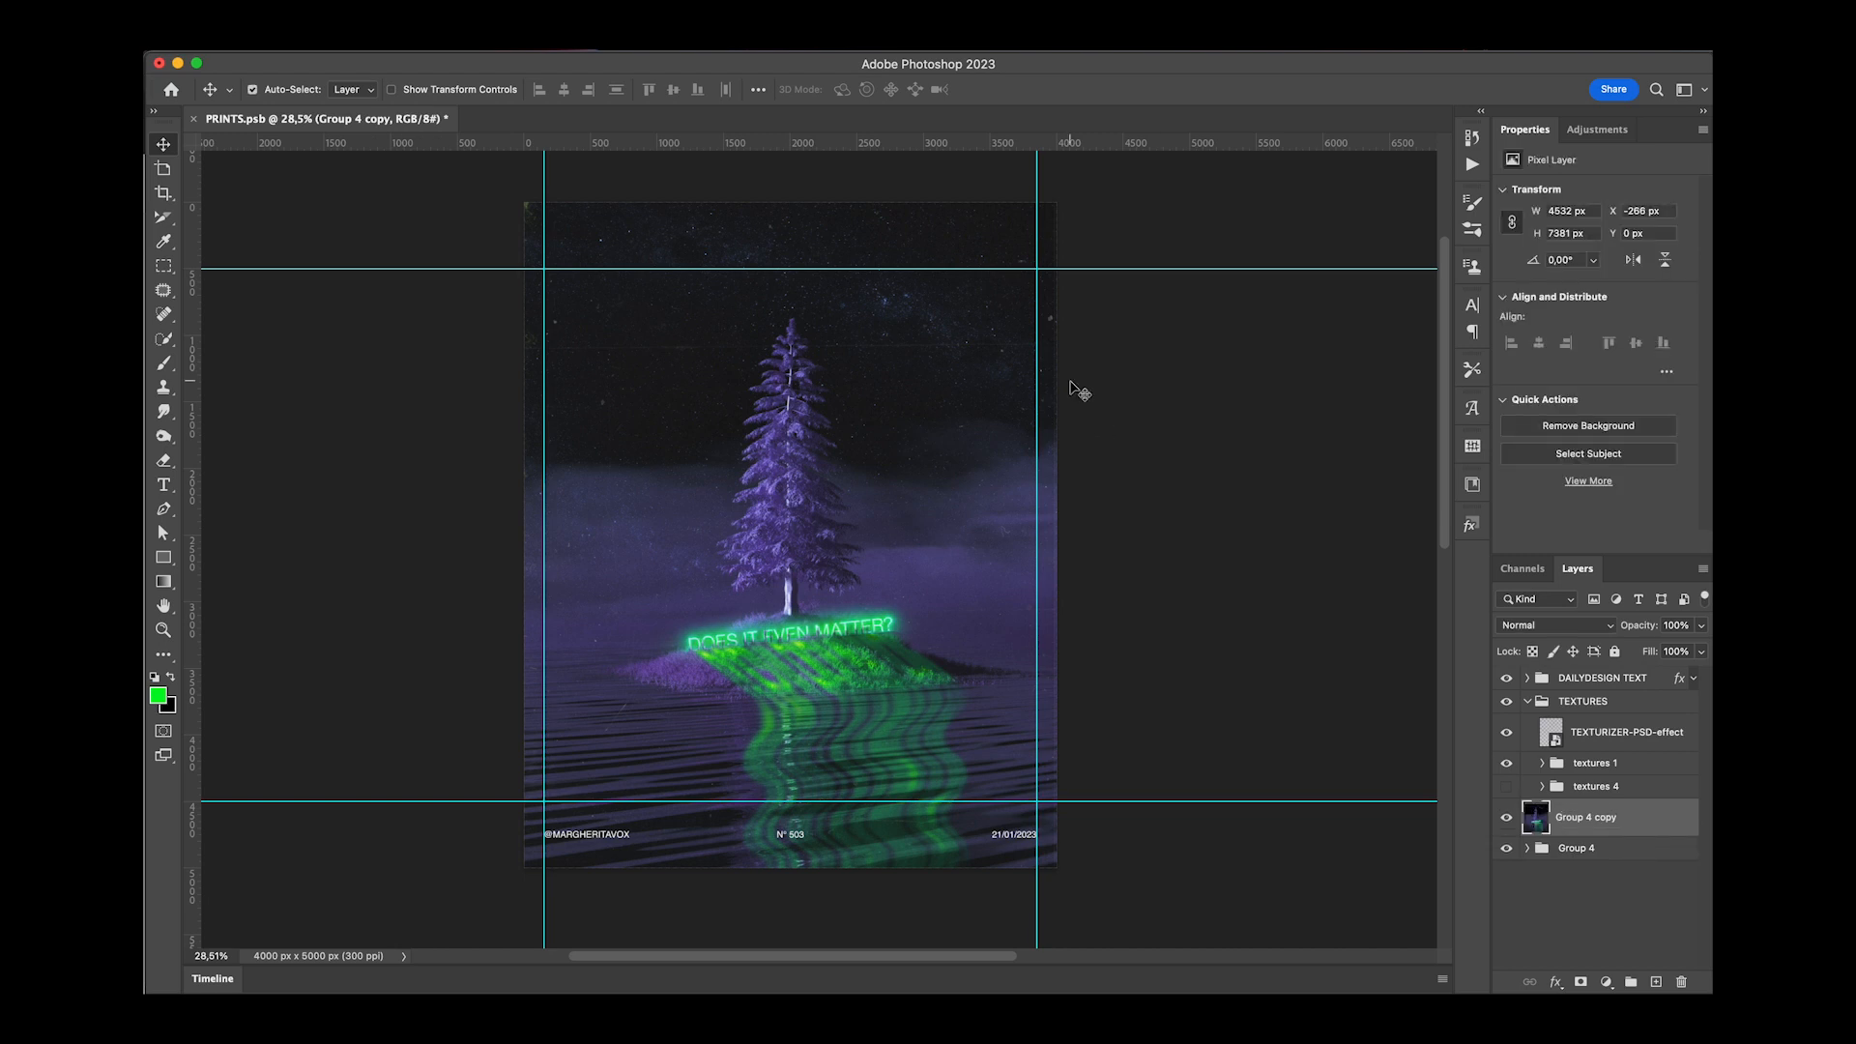
Add 8% monochromatic Gaussian noise to the merged artwork layer.
{"action": "left_click", "coordinate": [577, 44]}
{"action": "mouse_move", "coordinate": [628, 331]}
{"action": "left_click", "coordinate": [867, 335]}
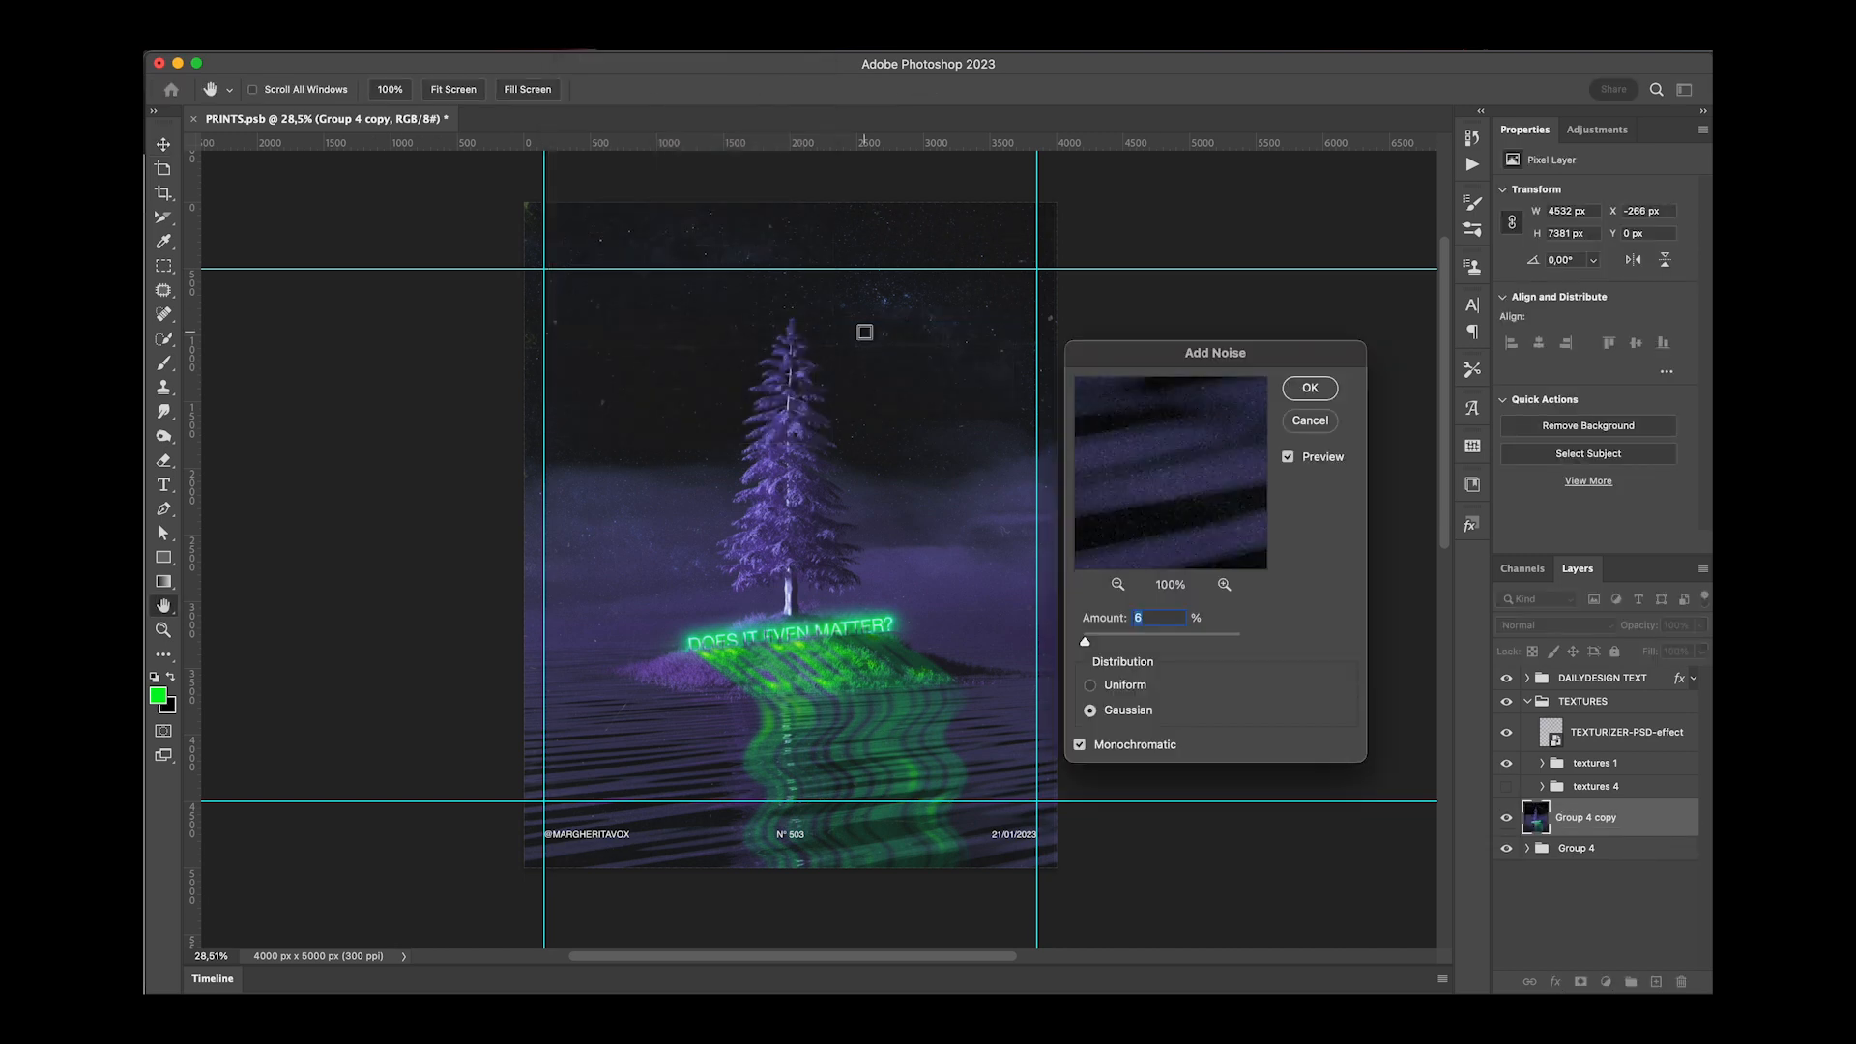
{"action": "type", "text": "8"}
{"action": "key", "text": "Return"}
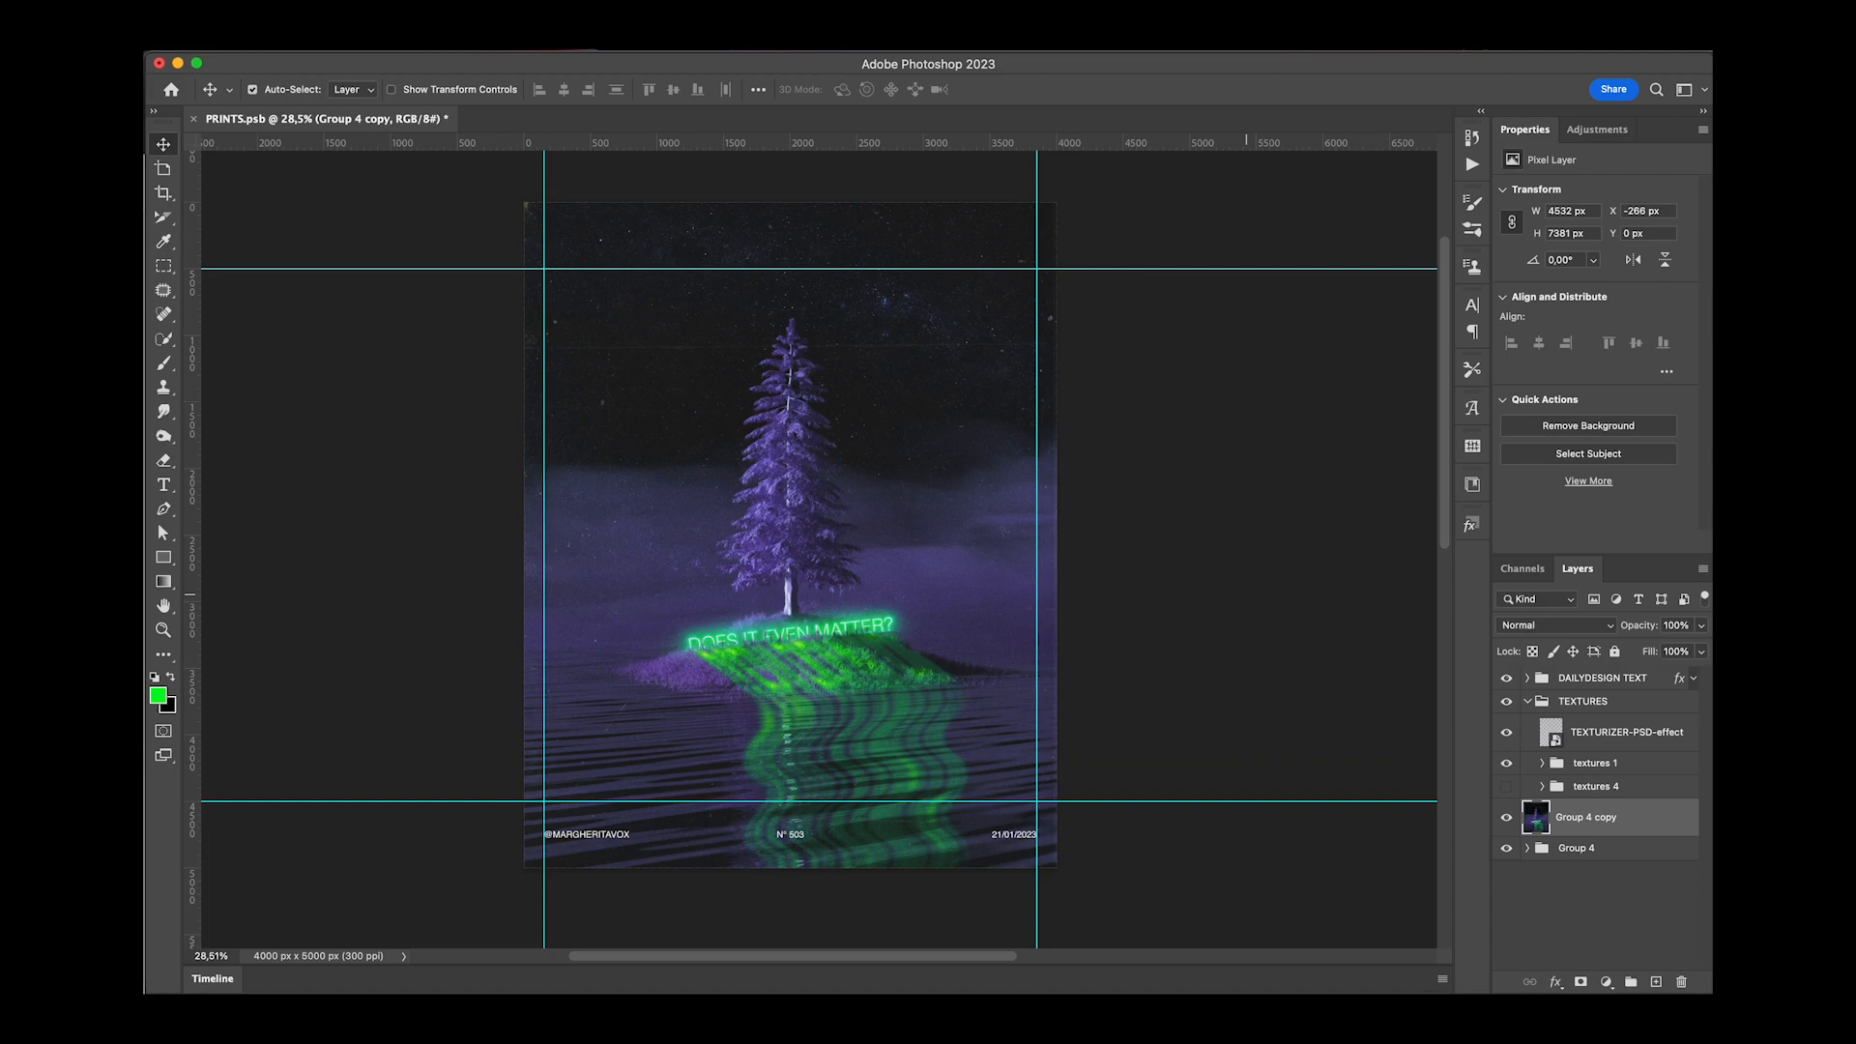